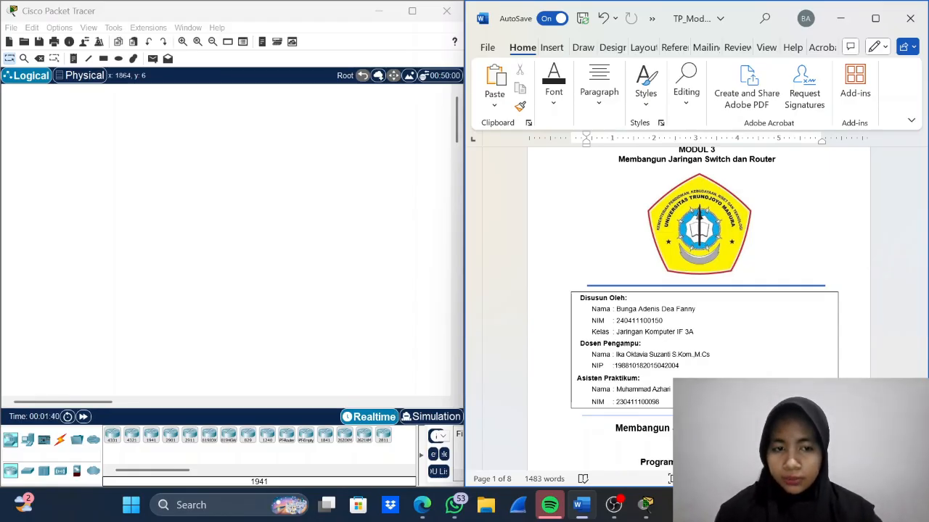
- Read through the Modul 3 lab document, covering the topology diagram, the addressing table and the required devices
{"action": "scroll", "coordinate": [698, 308], "scroll_direction": "down", "scroll_amount": 1}
{"action": "scroll", "coordinate": [699, 308], "scroll_direction": "up", "scroll_amount": 2}
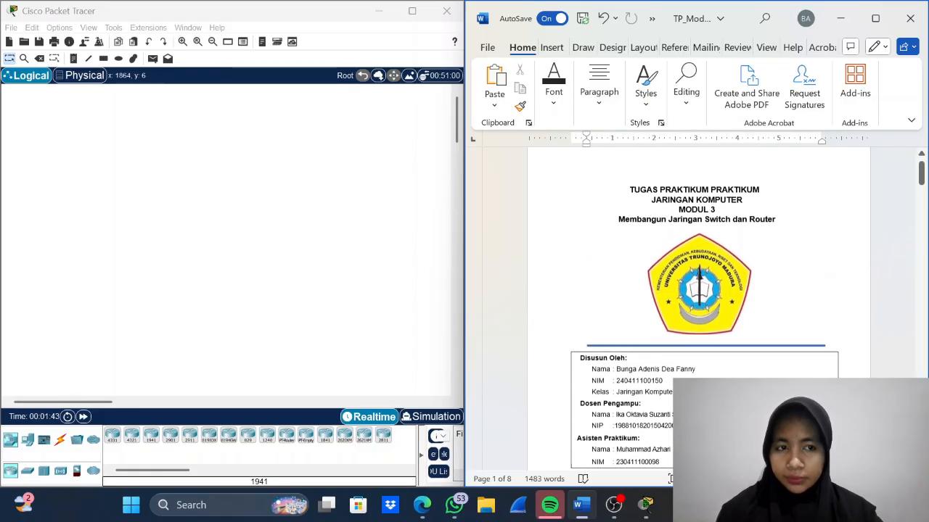
{"action": "scroll", "coordinate": [704, 308], "scroll_direction": "down", "scroll_amount": 3}
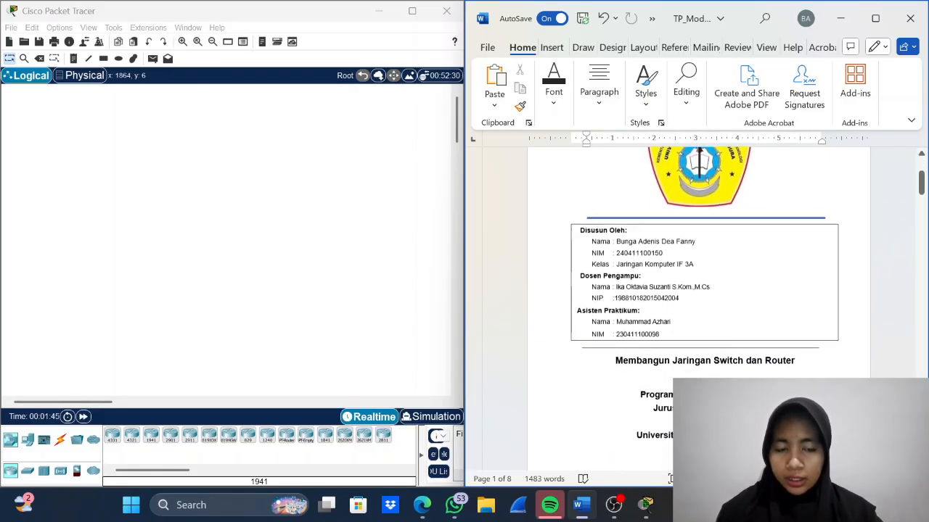
{"action": "scroll", "coordinate": [704, 308], "scroll_direction": "down", "scroll_amount": 1}
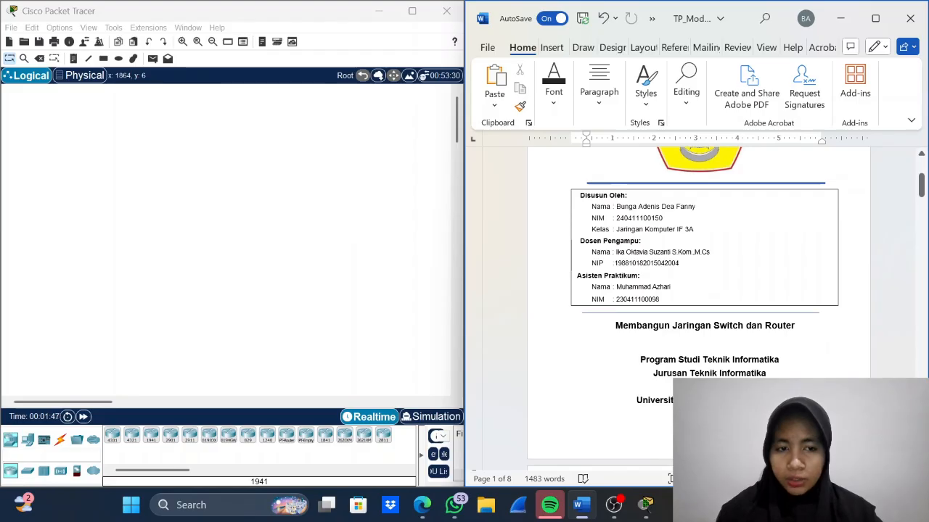
{"action": "scroll", "coordinate": [698, 308], "scroll_direction": "down", "scroll_amount": 7}
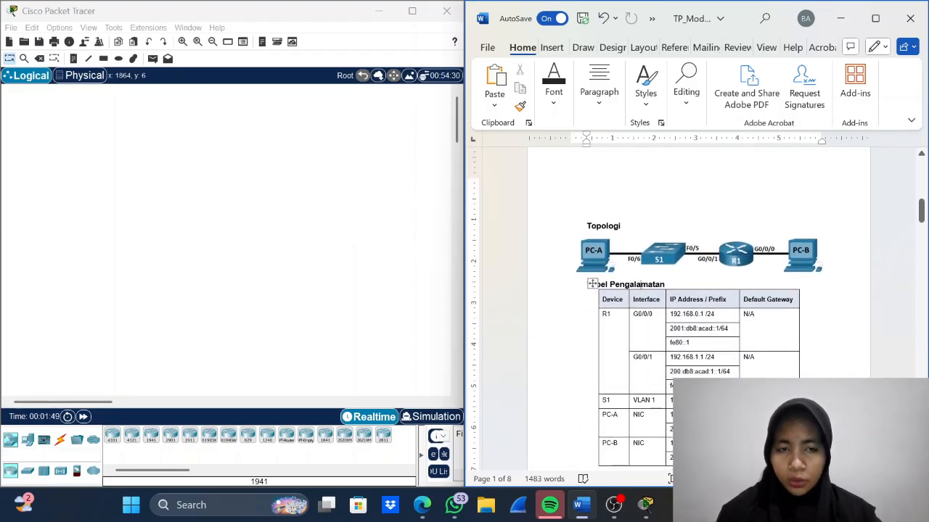
{"action": "scroll", "coordinate": [699, 308], "scroll_direction": "down", "scroll_amount": 2}
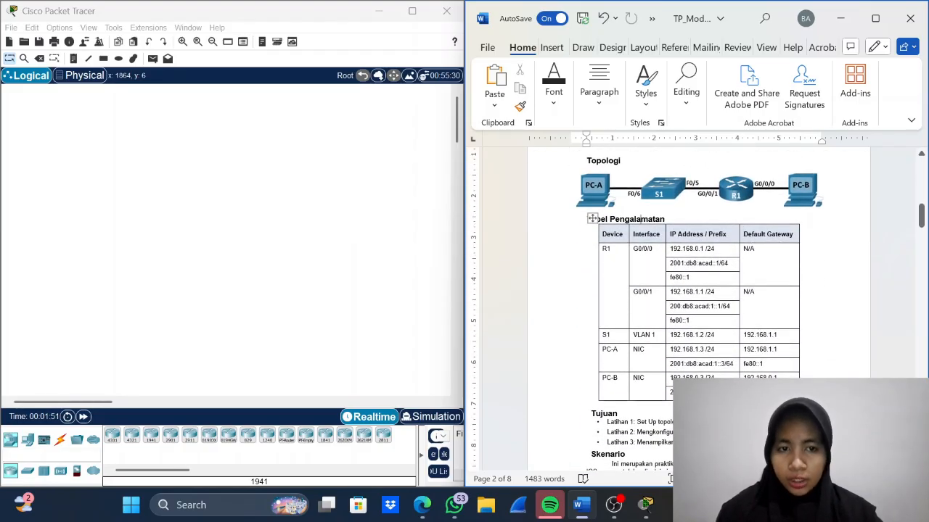
{"action": "scroll", "coordinate": [698, 308], "scroll_direction": "down", "scroll_amount": 15}
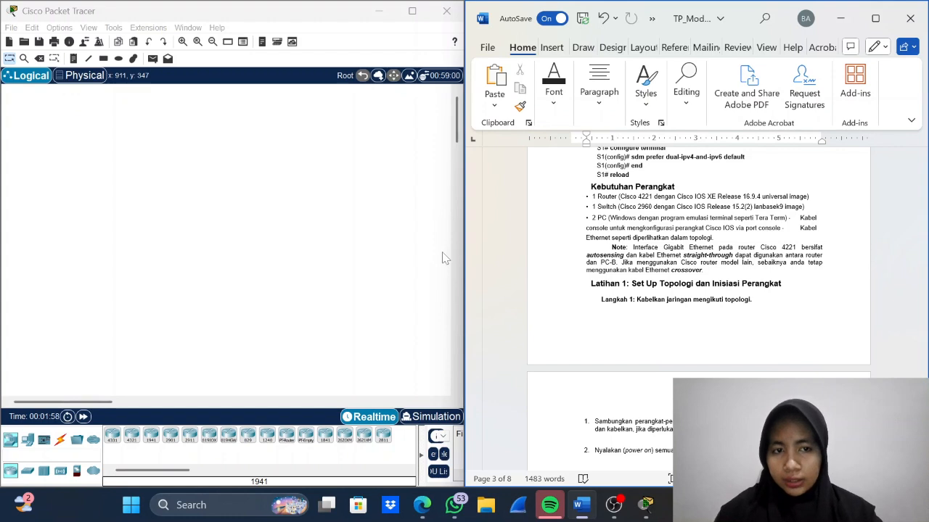
- Place an ISR4321 router, a 2960 switch to its left, and one PC-PT at each end of the row
{"action": "left_click_drag", "start_coordinate": [132, 436], "coordinate": [267, 236]}
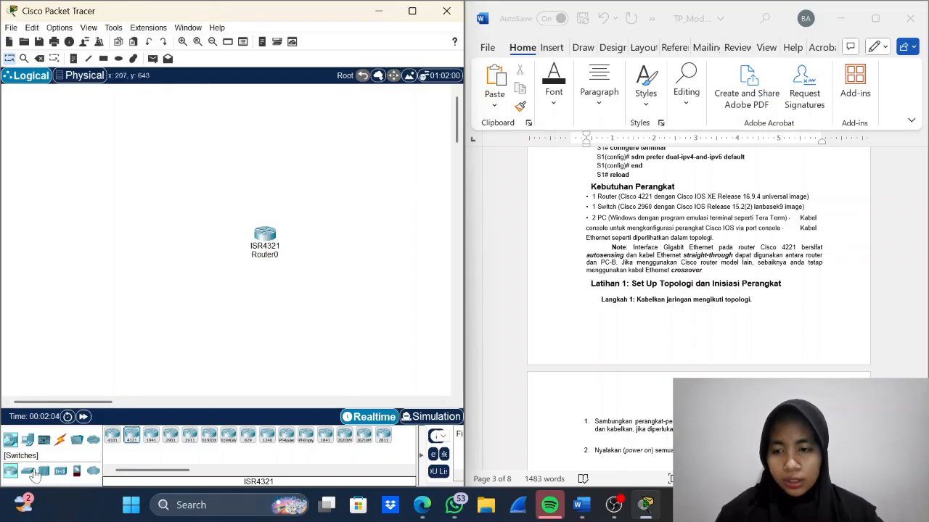
{"action": "left_click", "coordinate": [28, 471]}
{"action": "left_click_drag", "start_coordinate": [112, 435], "coordinate": [159, 244]}
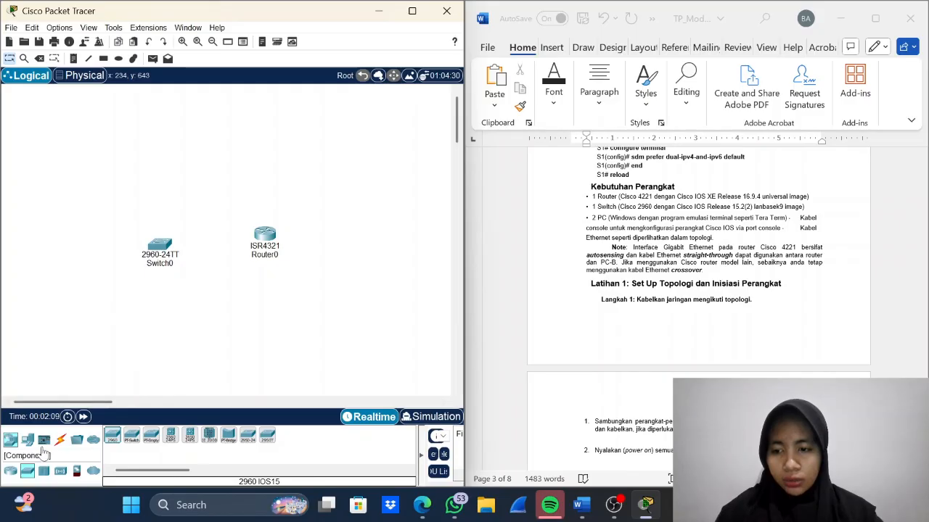
{"action": "left_click", "coordinate": [27, 439]}
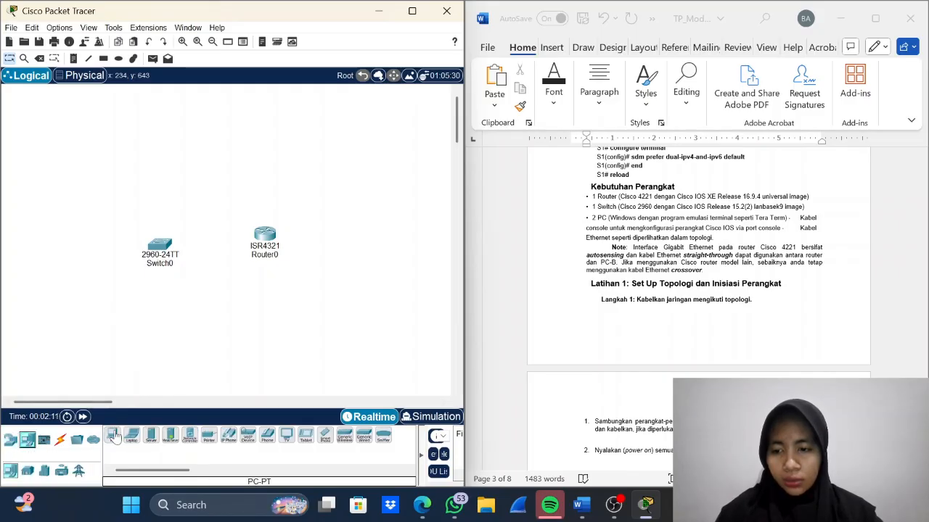
{"action": "left_click_drag", "start_coordinate": [111, 435], "coordinate": [83, 252]}
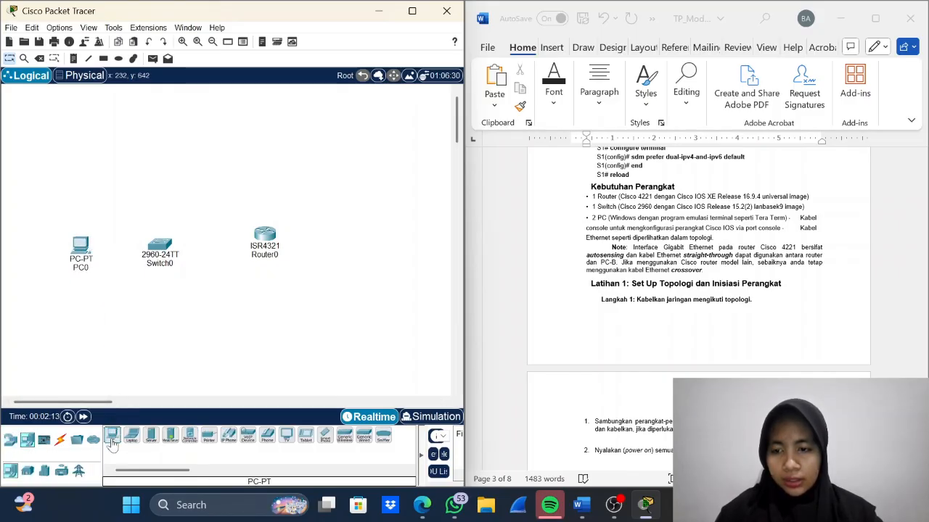
{"action": "left_click_drag", "start_coordinate": [111, 436], "coordinate": [371, 268]}
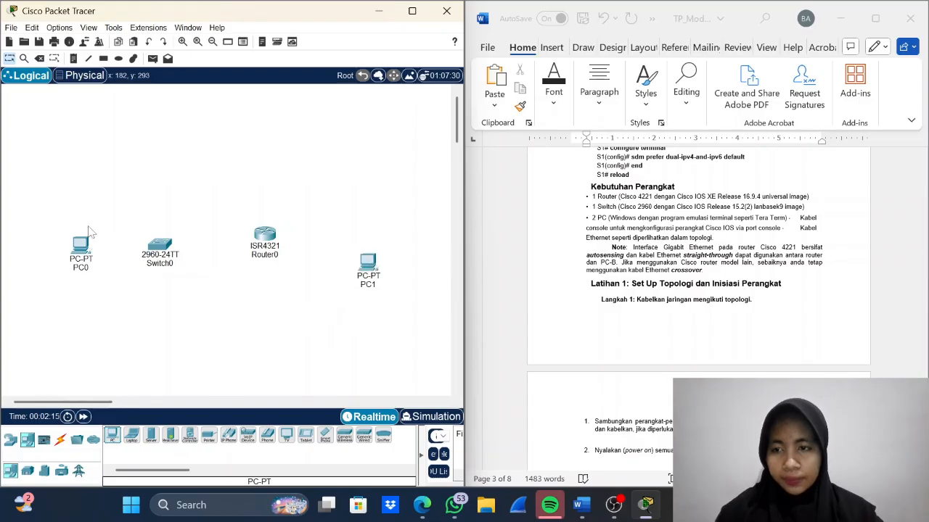
- Rename the PC beside the switch as PC-A and the 2960 switch as S1
{"action": "left_click", "coordinate": [78, 267]}
{"action": "type", "text": "PC-"}
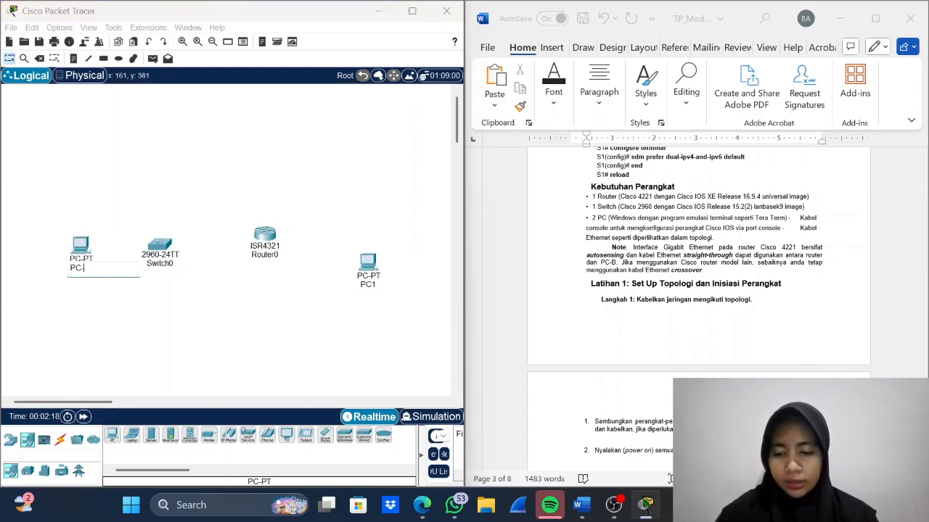
{"action": "key", "text": "Caps_Lock"}
{"action": "type", "text": "A"}
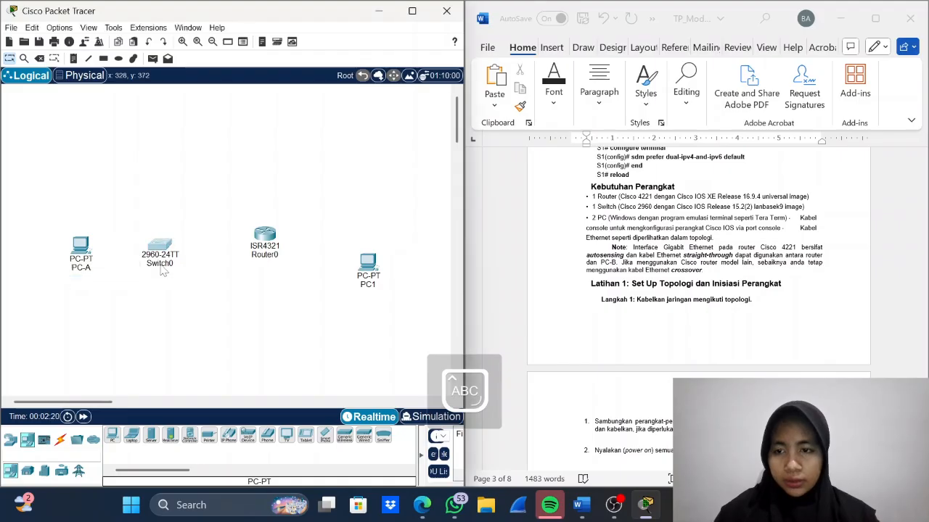
{"action": "left_click", "coordinate": [159, 263]}
{"action": "key", "text": "BackSpace"}
{"action": "type", "text": "S1"}
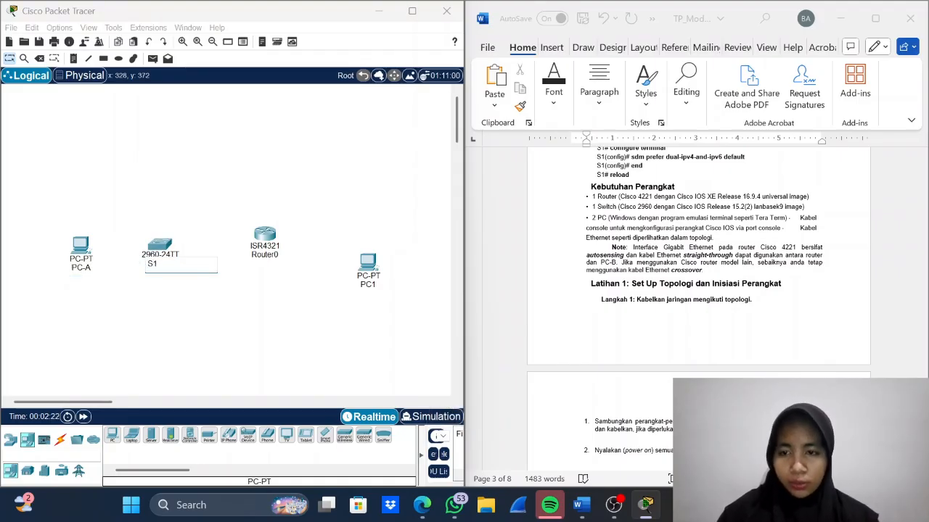
{"action": "key", "text": "Return"}
- Rename the ISR4321 router as R1 and the PC to its right as PC-B
{"action": "left_click", "coordinate": [265, 254]}
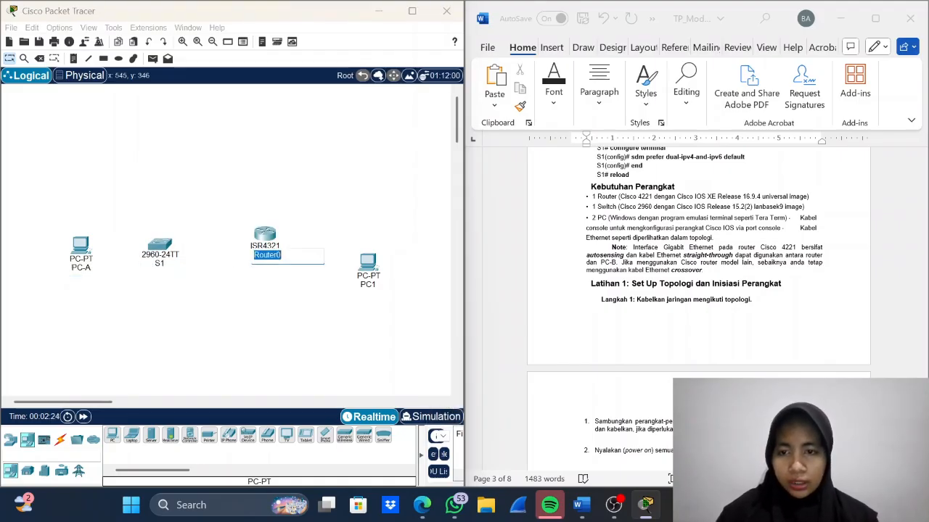
{"action": "key", "text": "BackSpace"}
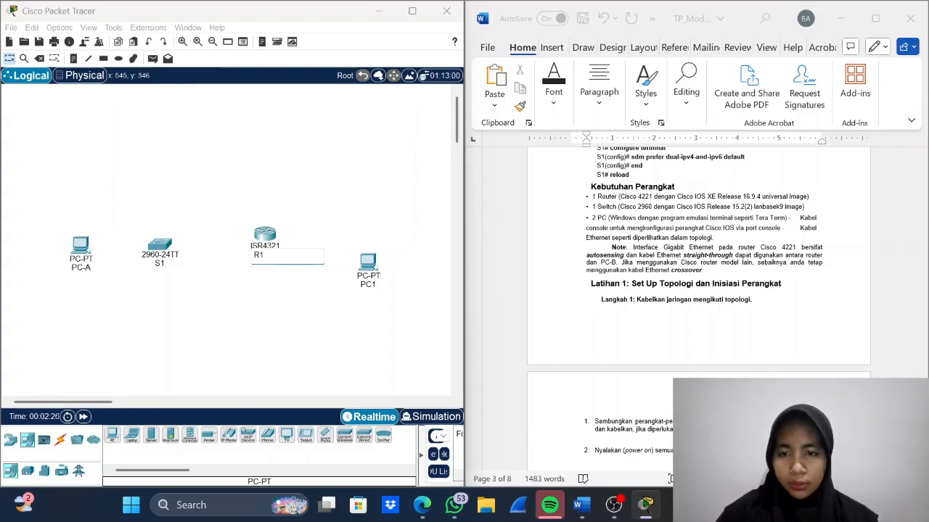
{"action": "key", "text": "Return"}
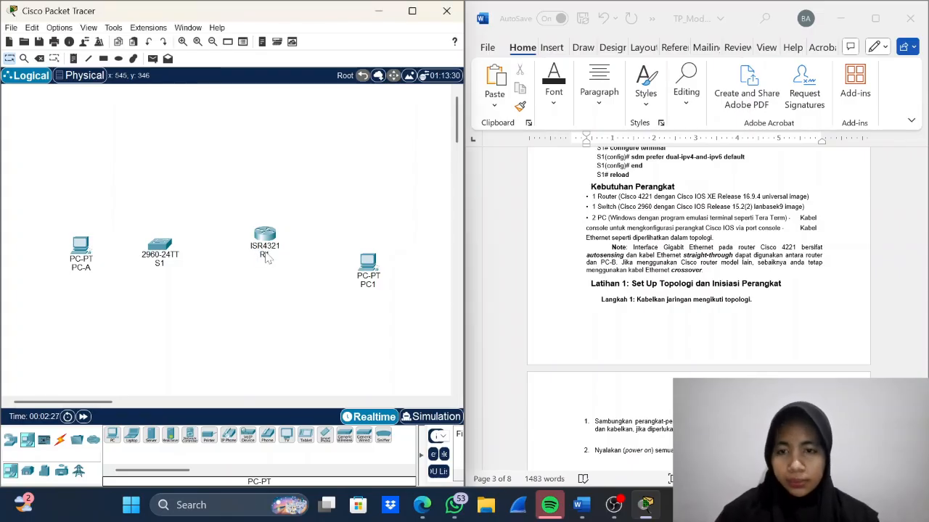
{"action": "left_click", "coordinate": [368, 284]}
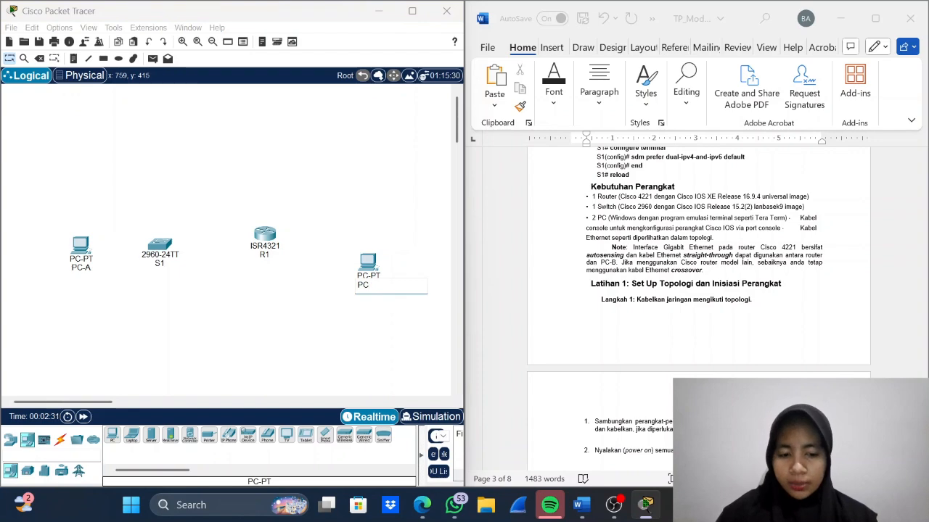
{"action": "key", "text": "Caps_Lock"}
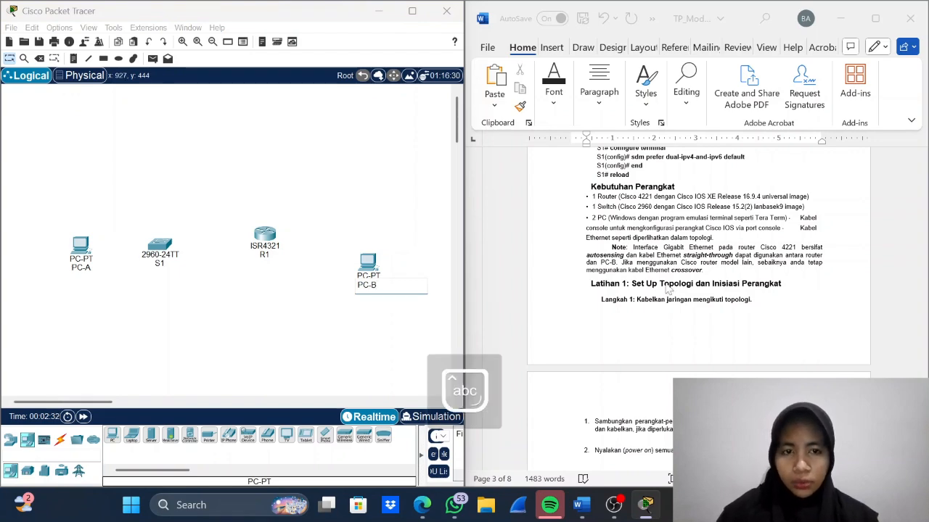
- Following the lab's cabling instructions, connect PC-A's FastEthernet0 to S1's FastEthernet0/6 with a copper straight-through cable
{"action": "scroll", "coordinate": [666, 288], "scroll_direction": "down", "scroll_amount": 3}
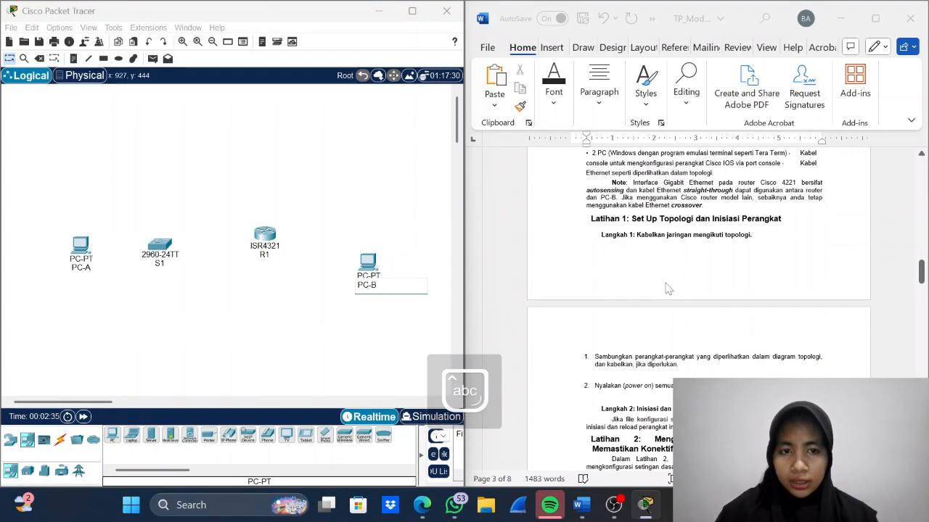
{"action": "scroll", "coordinate": [668, 288], "scroll_direction": "down", "scroll_amount": 3}
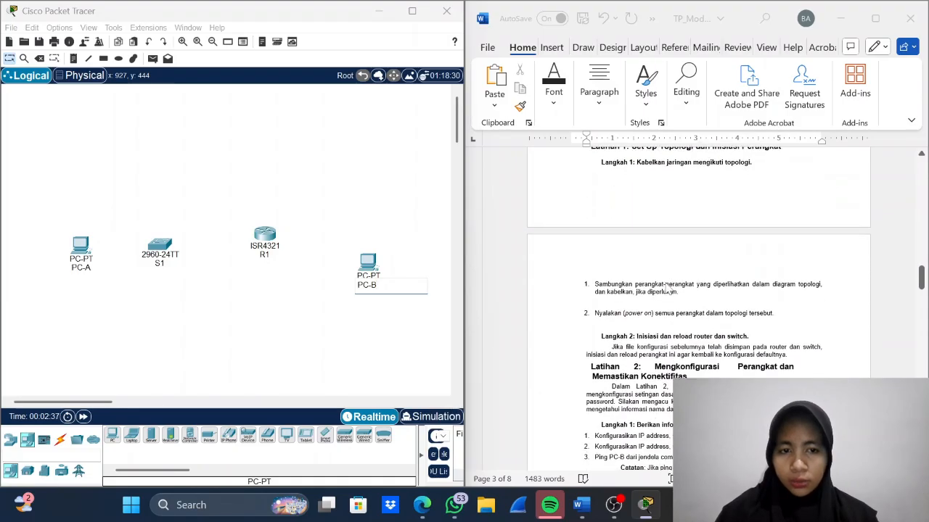
{"action": "scroll", "coordinate": [667, 288], "scroll_direction": "down", "scroll_amount": 2}
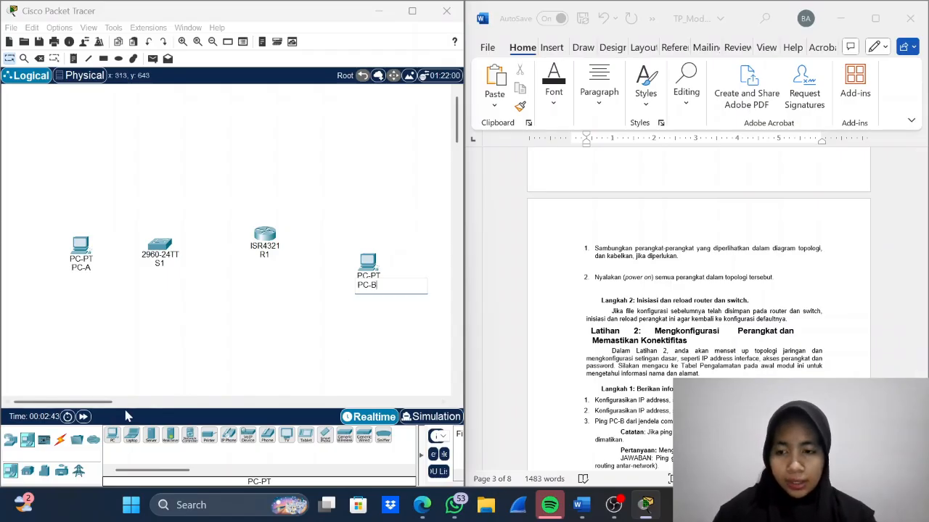
{"action": "left_click", "coordinate": [60, 439]}
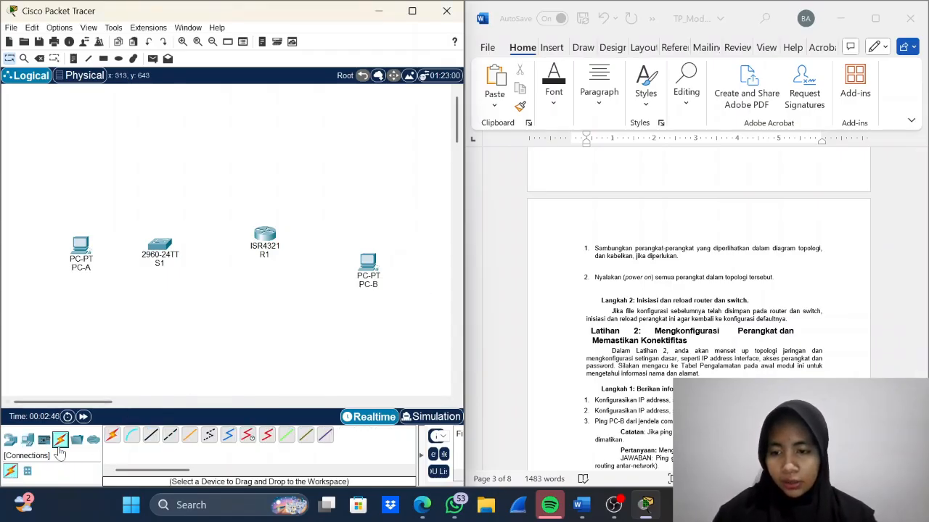
{"action": "left_click", "coordinate": [151, 435]}
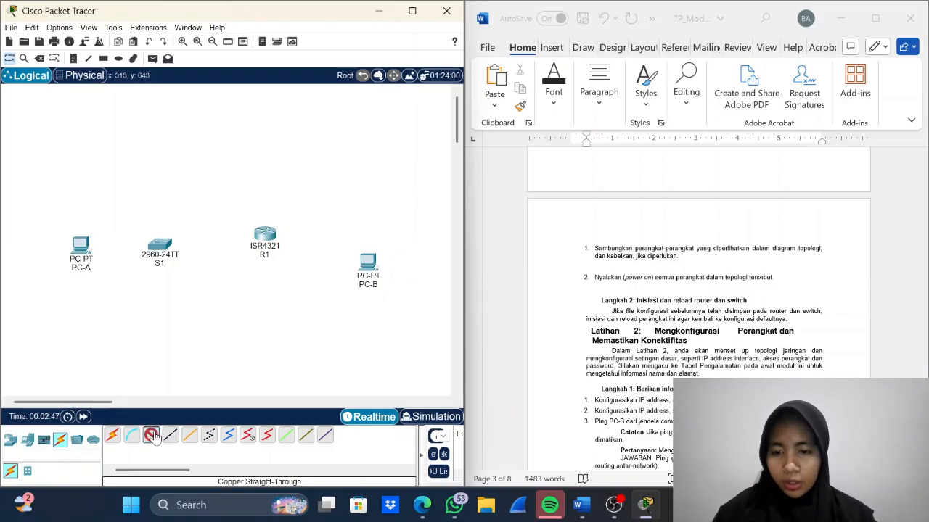
{"action": "left_click", "coordinate": [81, 250]}
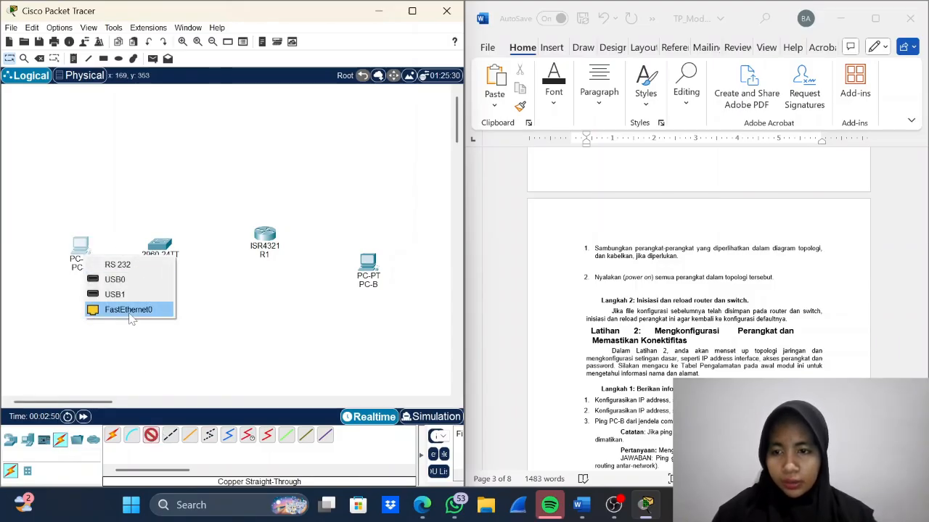
{"action": "left_click", "coordinate": [128, 310]}
{"action": "left_click", "coordinate": [157, 248]}
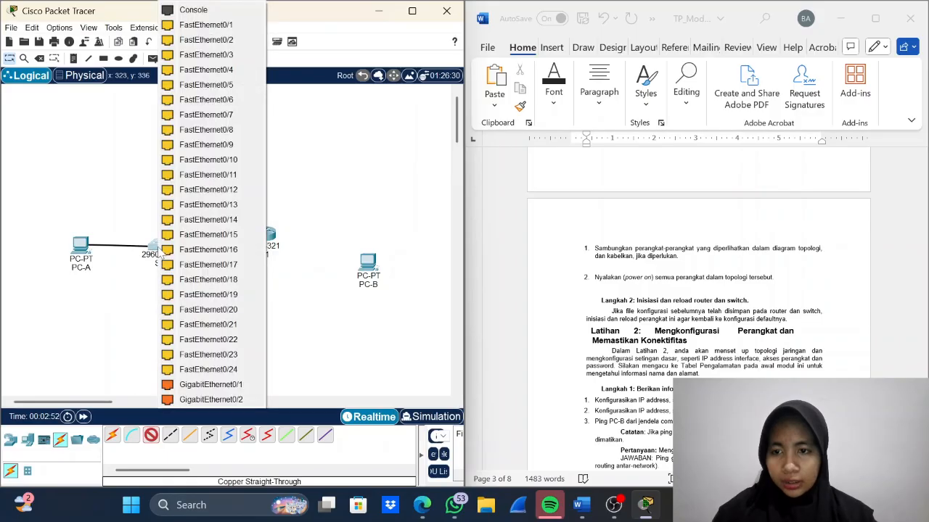
{"action": "left_click", "coordinate": [216, 106]}
- Connect S1's FastEthernet0/5 to R1's GigabitEthernet0/0/1 with a copper straight-through cable
{"action": "left_click", "coordinate": [150, 436]}
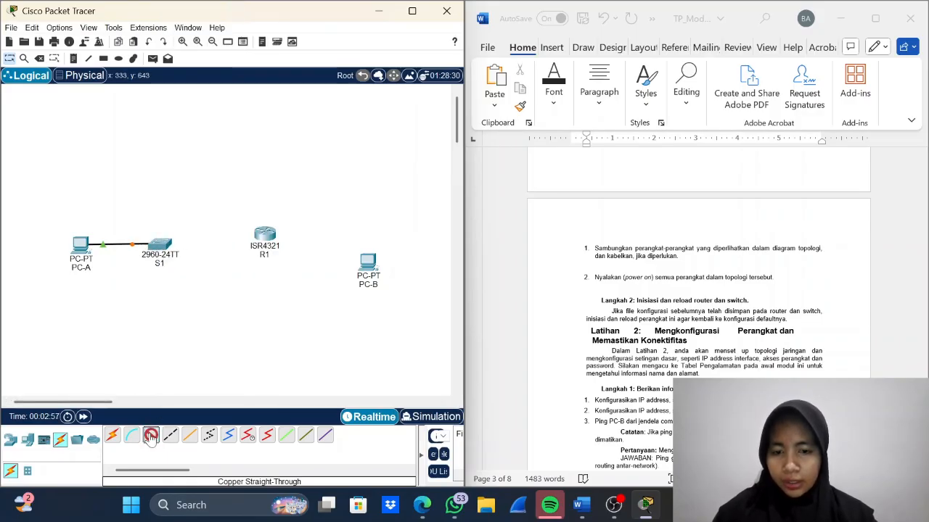
{"action": "left_click", "coordinate": [160, 245]}
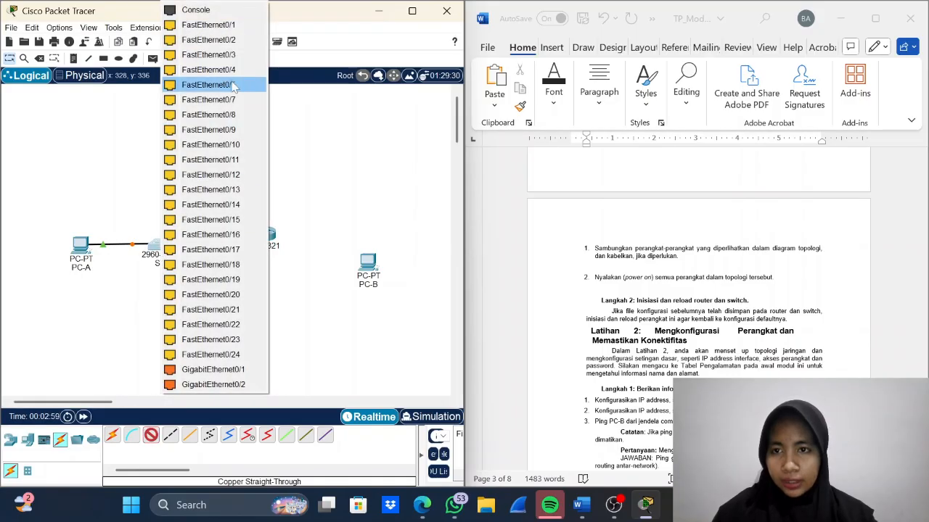
{"action": "left_click", "coordinate": [209, 84]}
{"action": "left_click", "coordinate": [267, 237]}
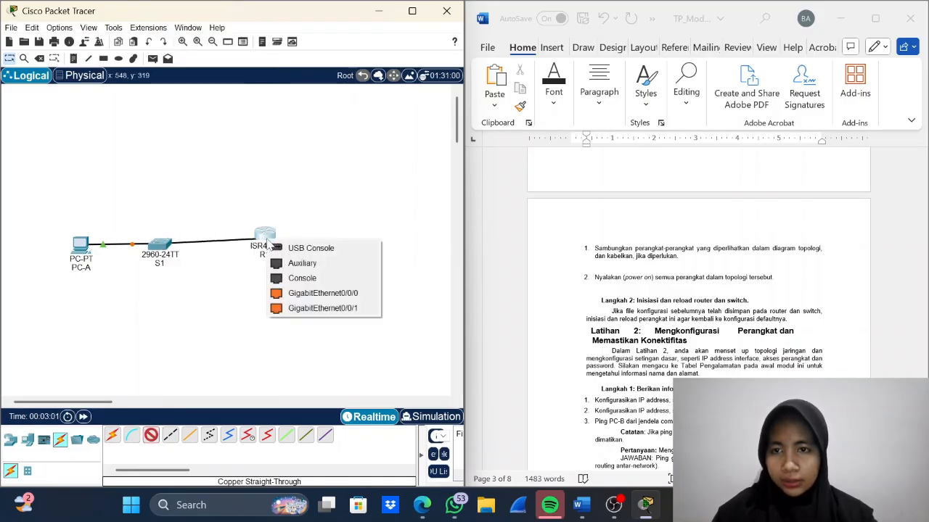
{"action": "left_click", "coordinate": [327, 310]}
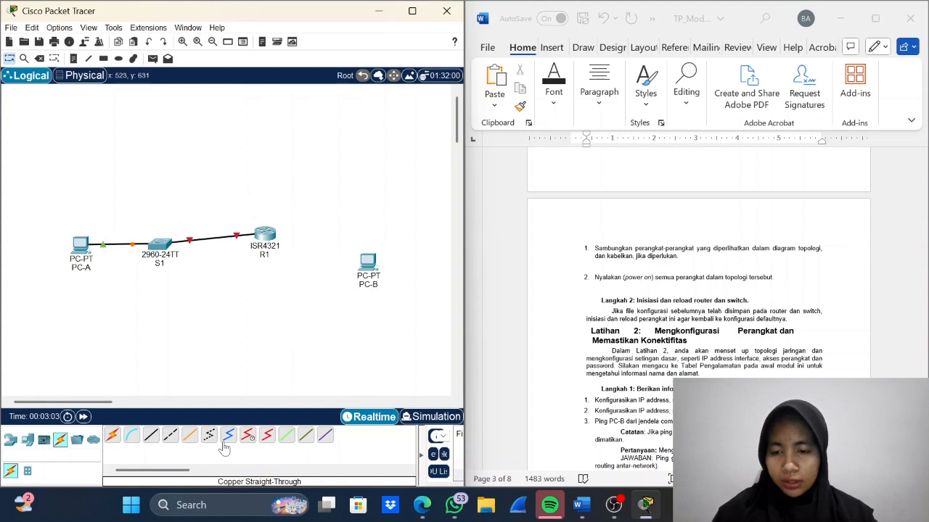
- Connect R1's GigabitEthernet0/0/0 to PC-B's FastEthernet0 with a copper straight-through cable, and align R1 and PC-B with the other devices
{"action": "left_click", "coordinate": [150, 442]}
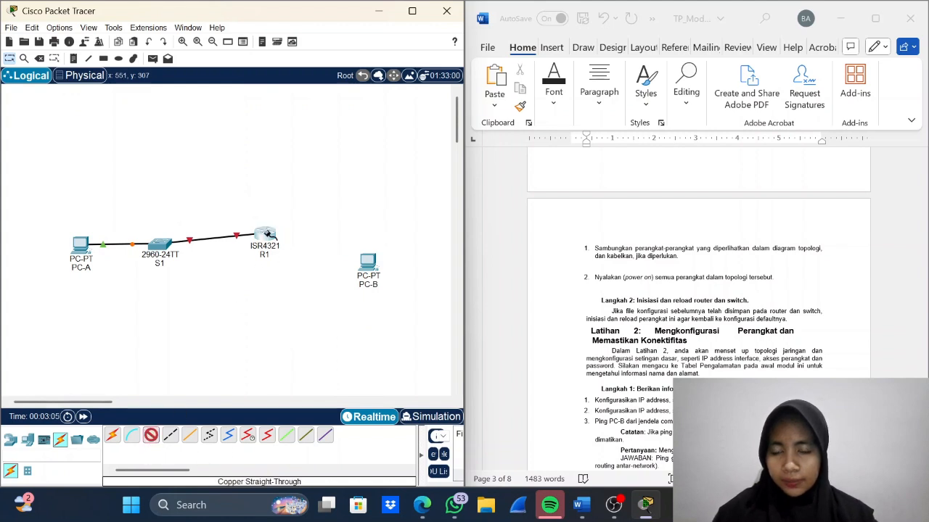
{"action": "left_click", "coordinate": [264, 234]}
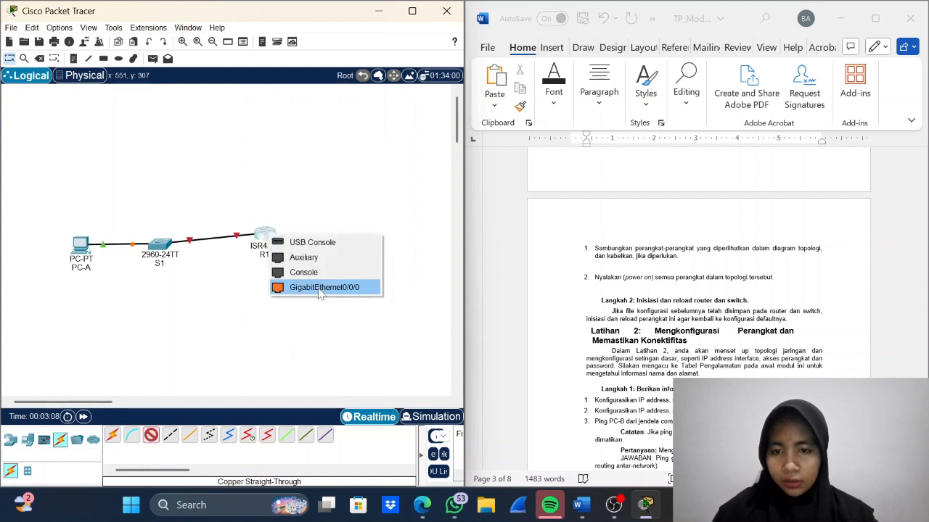
{"action": "left_click", "coordinate": [322, 288]}
{"action": "left_click", "coordinate": [366, 263]}
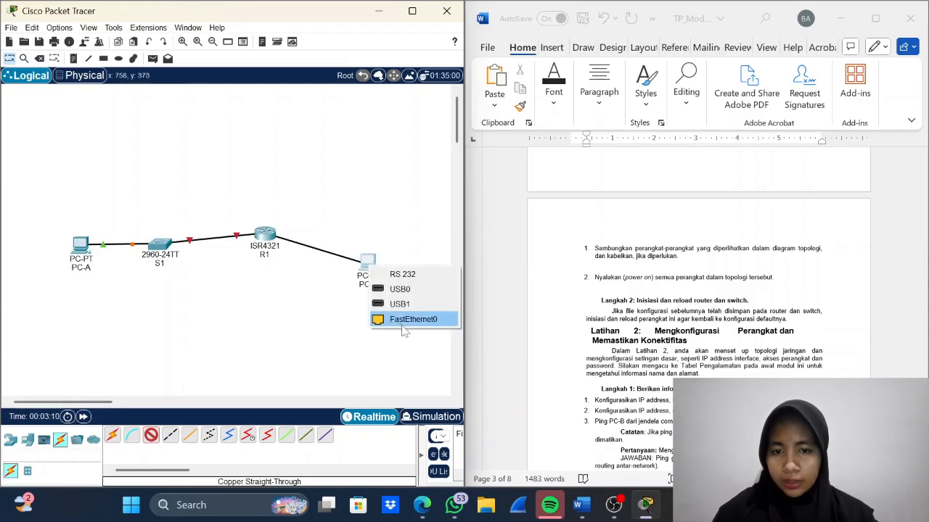
{"action": "left_click", "coordinate": [404, 327]}
{"action": "left_click_drag", "start_coordinate": [266, 237], "coordinate": [276, 254]}
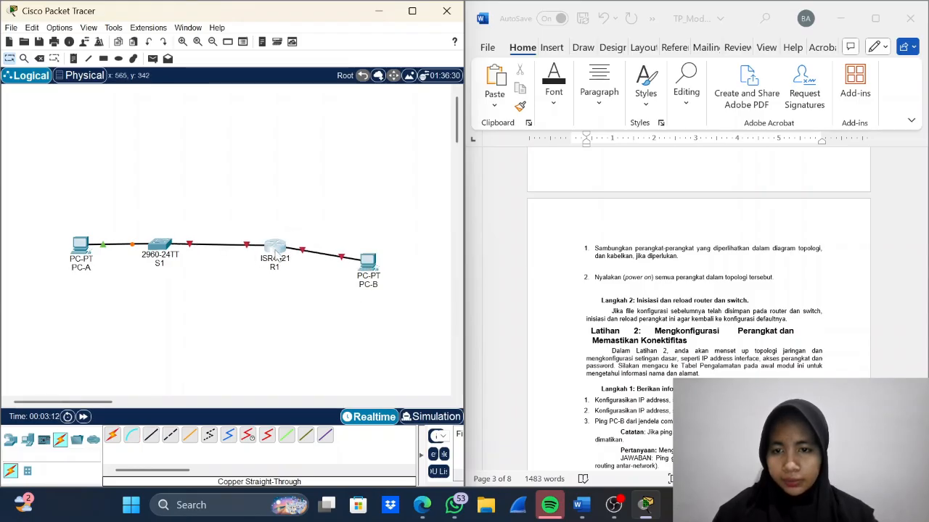
{"action": "left_click_drag", "start_coordinate": [369, 261], "coordinate": [378, 249]}
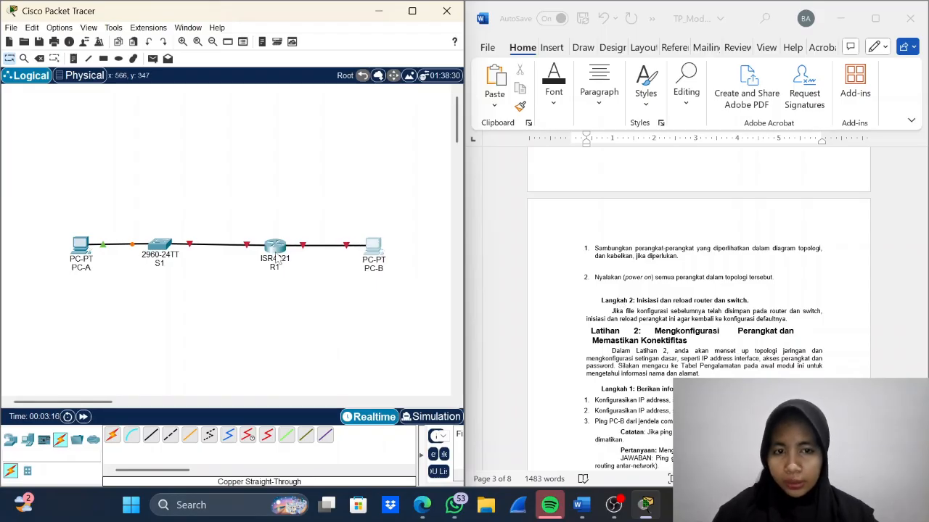
- Turn on R1's GigabitEthernet0/0/0 and GigabitEthernet0/0/1 ports, and close the router's settings
{"action": "left_click", "coordinate": [274, 247]}
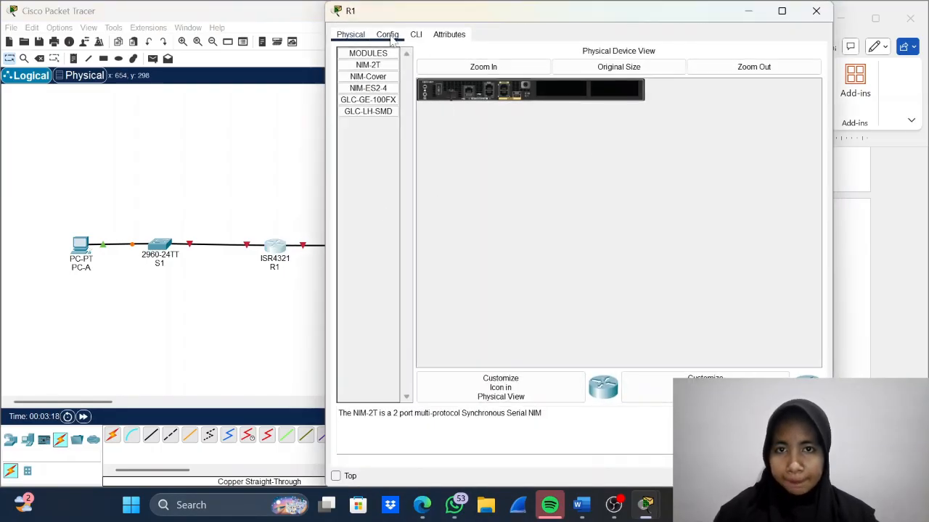
{"action": "left_click", "coordinate": [388, 34]}
{"action": "left_click", "coordinate": [409, 157]}
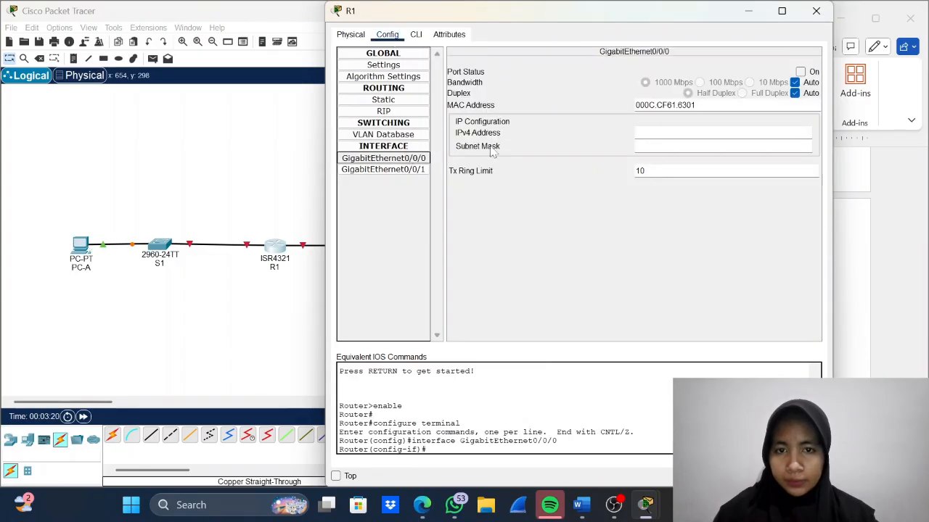
{"action": "left_click", "coordinate": [800, 71]}
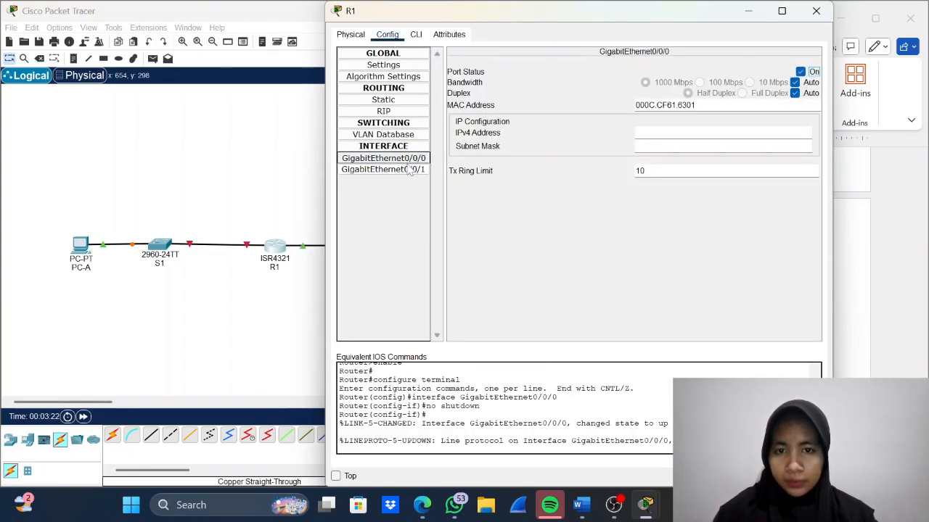
{"action": "left_click", "coordinate": [383, 169]}
{"action": "left_click", "coordinate": [800, 72]}
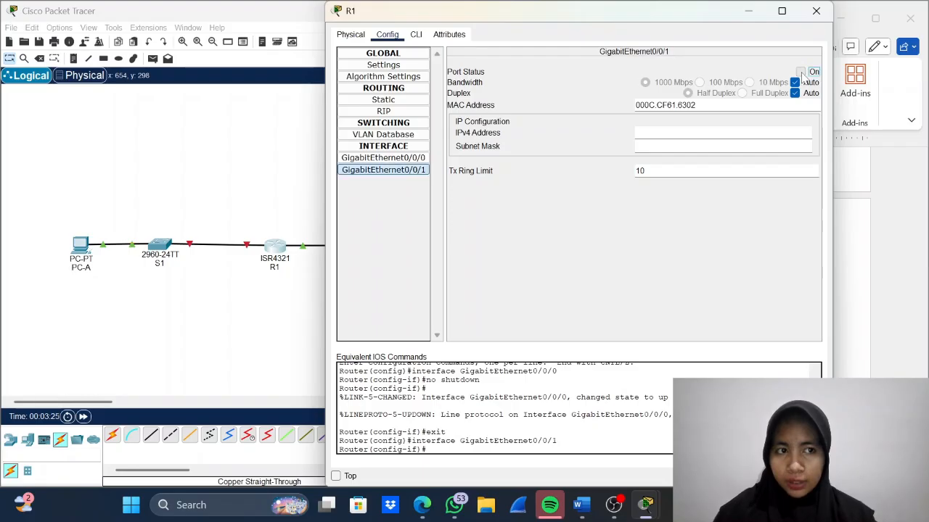
{"action": "left_click", "coordinate": [816, 13]}
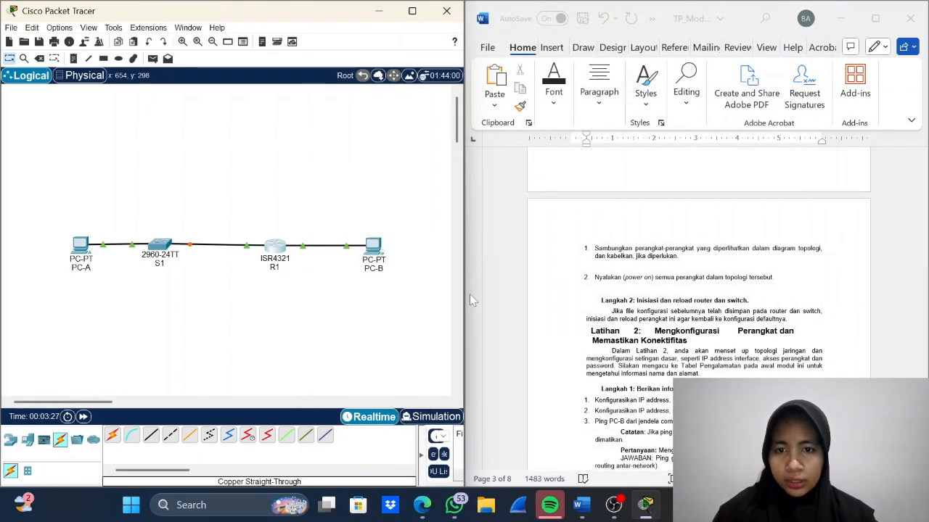
- Following the lab document, leave interface configuration mode in R1's command line with end and close the console session with exit
{"action": "scroll", "coordinate": [611, 318], "scroll_direction": "down", "scroll_amount": 3}
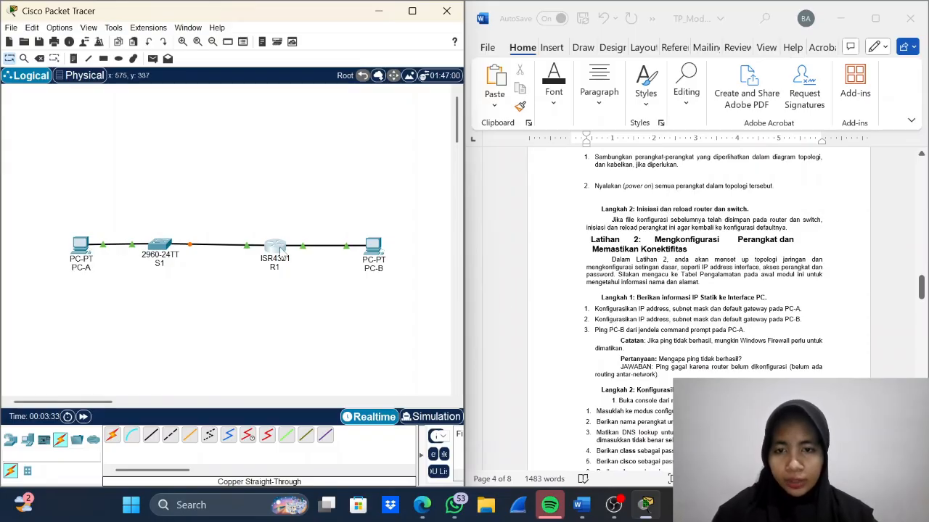
{"action": "left_click", "coordinate": [281, 249]}
{"action": "left_click", "coordinate": [417, 35]}
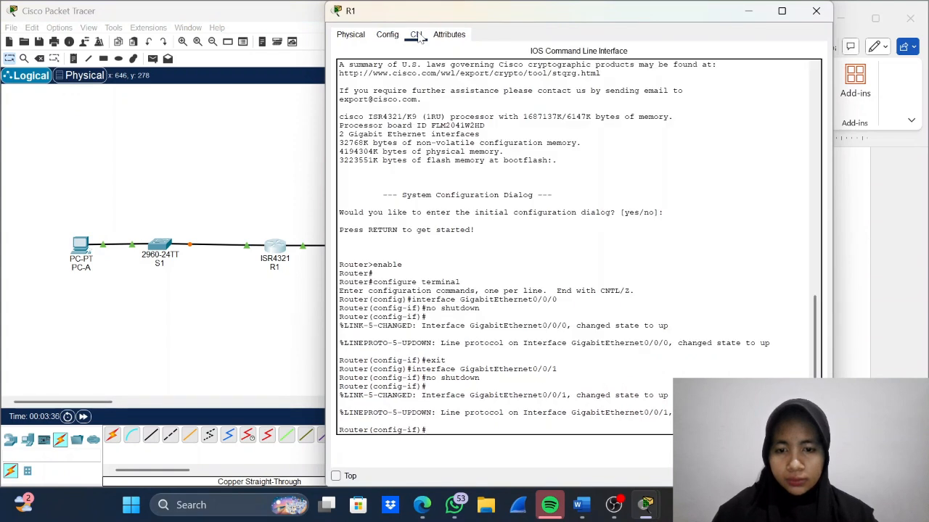
{"action": "type", "text": "end"}
{"action": "key", "text": "Return"}
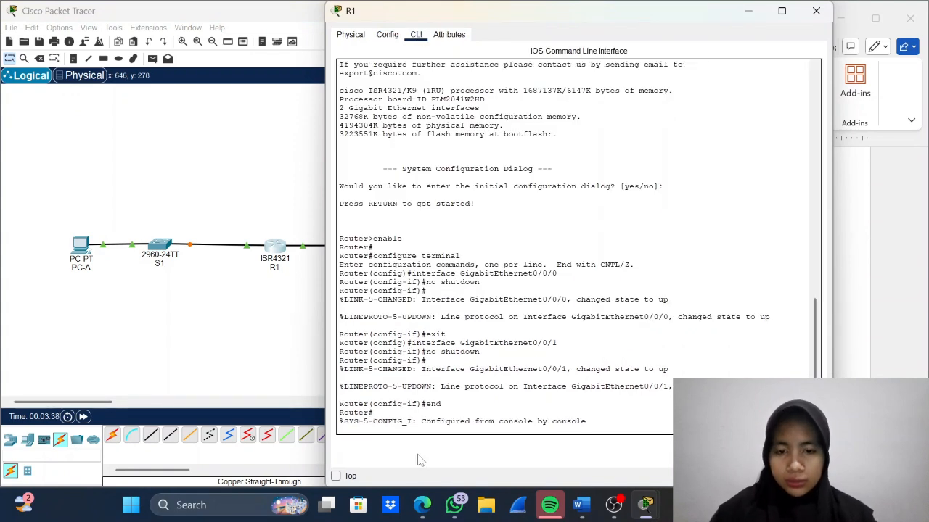
{"action": "type", "text": "exit"}
{"action": "key", "text": "Return"}
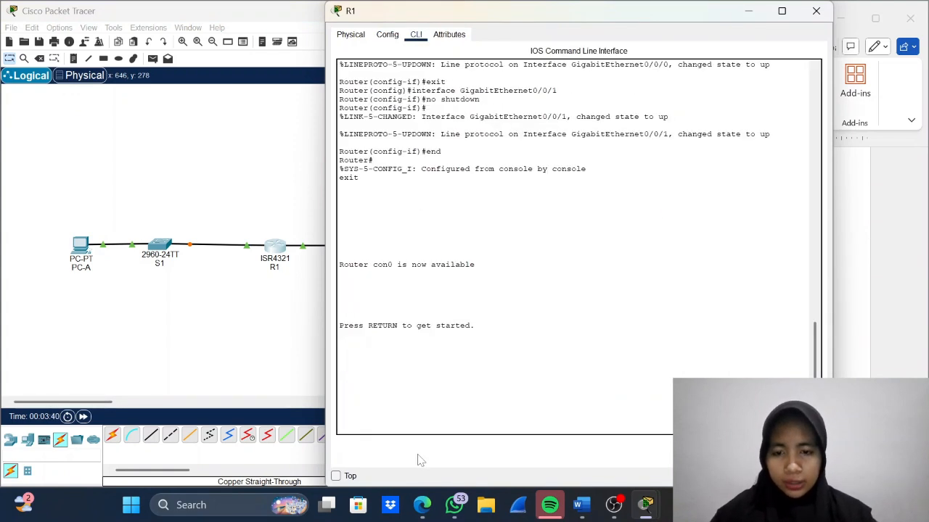
- Start a console session in S1's command line, end it with exit, and close the open device windows
{"action": "left_click", "coordinate": [160, 249]}
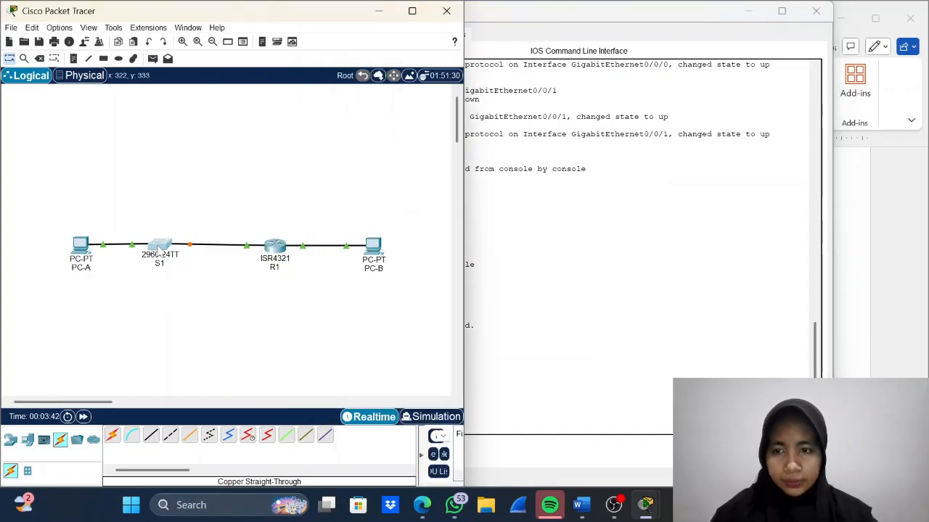
{"action": "left_click", "coordinate": [416, 35]}
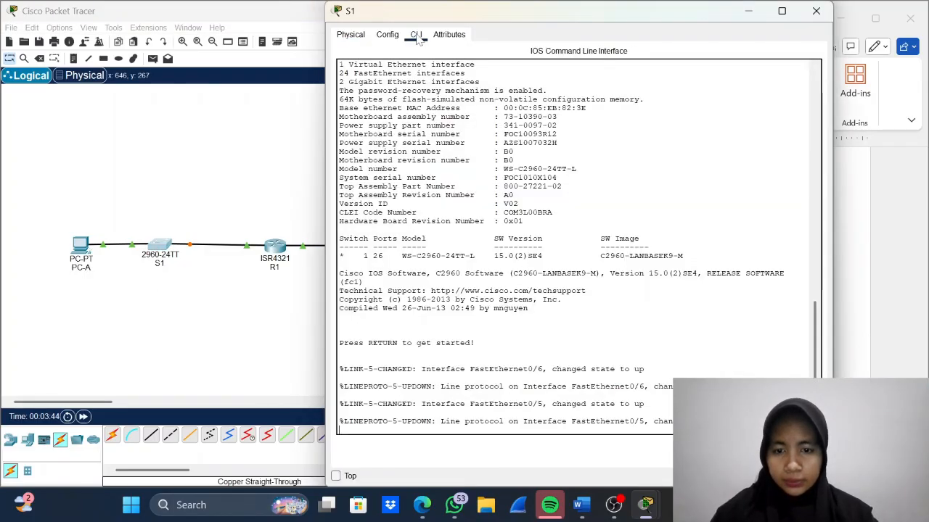
{"action": "key", "text": "Return"}
{"action": "type", "text": "e"}
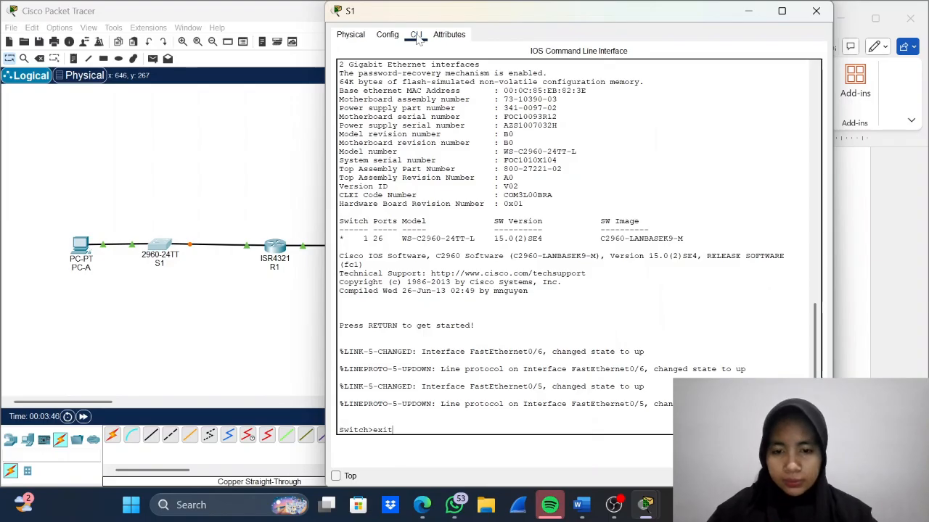
{"action": "type", "text": "xit"}
{"action": "key", "text": "Return"}
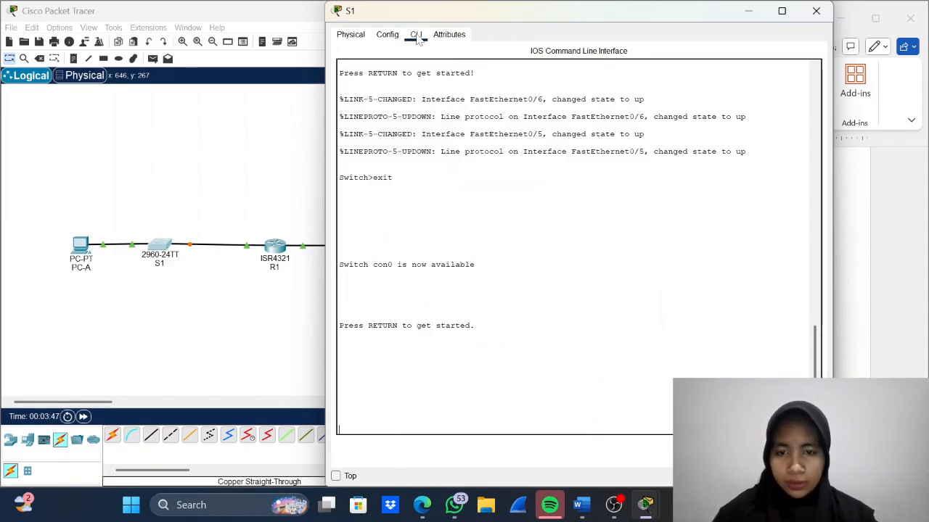
{"action": "left_click", "coordinate": [822, 13]}
{"action": "left_click", "coordinate": [825, 15]}
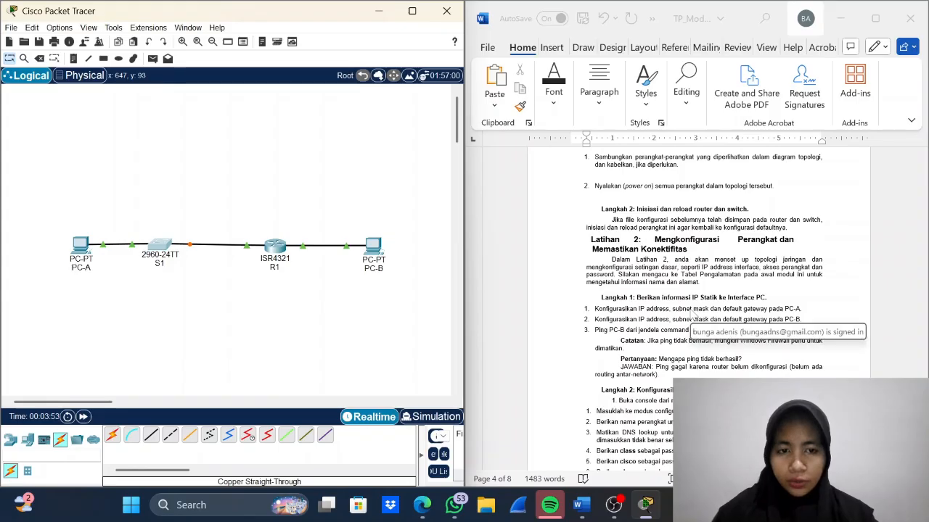
- Open PC-A's IP configuration and bring up the addressing table in the lab document beside it
{"action": "left_click", "coordinate": [80, 247]}
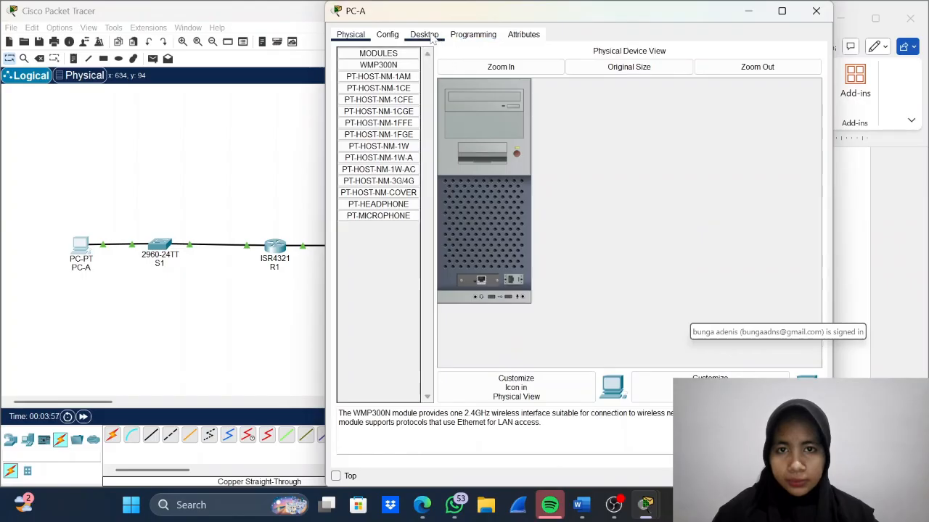
{"action": "left_click", "coordinate": [426, 35]}
{"action": "left_click", "coordinate": [394, 72]}
{"action": "left_click_drag", "start_coordinate": [533, 22], "coordinate": [238, 23]}
{"action": "scroll", "coordinate": [586, 252], "scroll_direction": "up", "scroll_amount": 10}
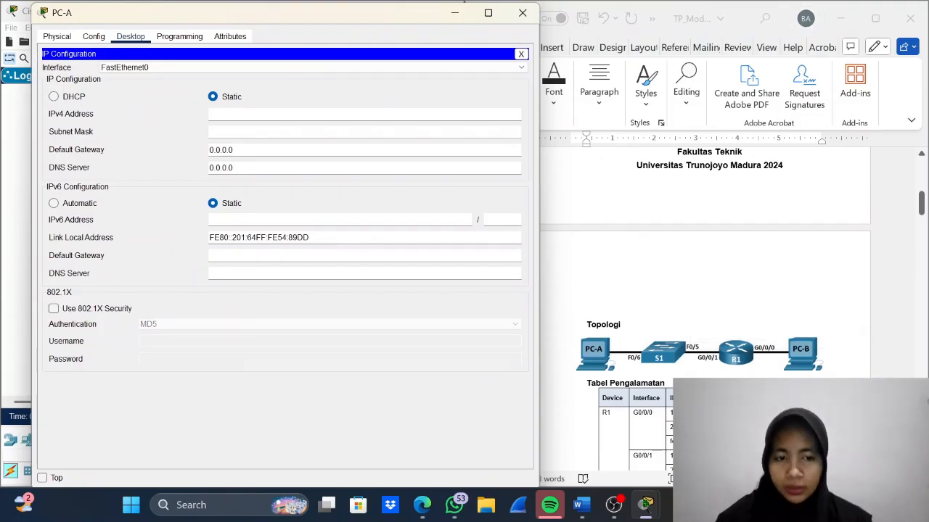
{"action": "scroll", "coordinate": [708, 375], "scroll_direction": "down", "scroll_amount": 4}
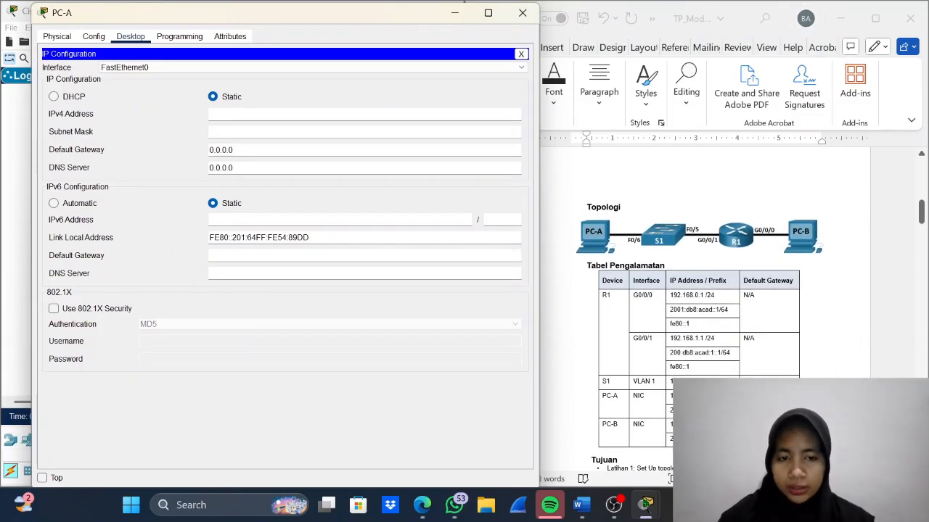
- Copy PC-A's IPv4 address 192.168.1.3 from the addressing table into its IP configuration, with subnet mask 255.255.255.0
{"action": "left_click", "coordinate": [707, 361]}
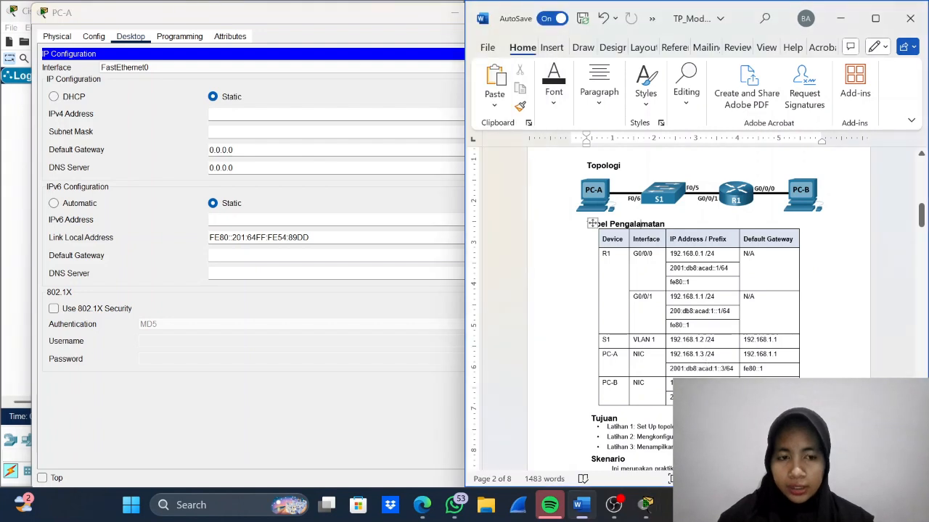
{"action": "left_click_drag", "start_coordinate": [738, 355], "coordinate": [675, 360]}
{"action": "key", "text": "ctrl+c"}
{"action": "left_click", "coordinate": [645, 504]}
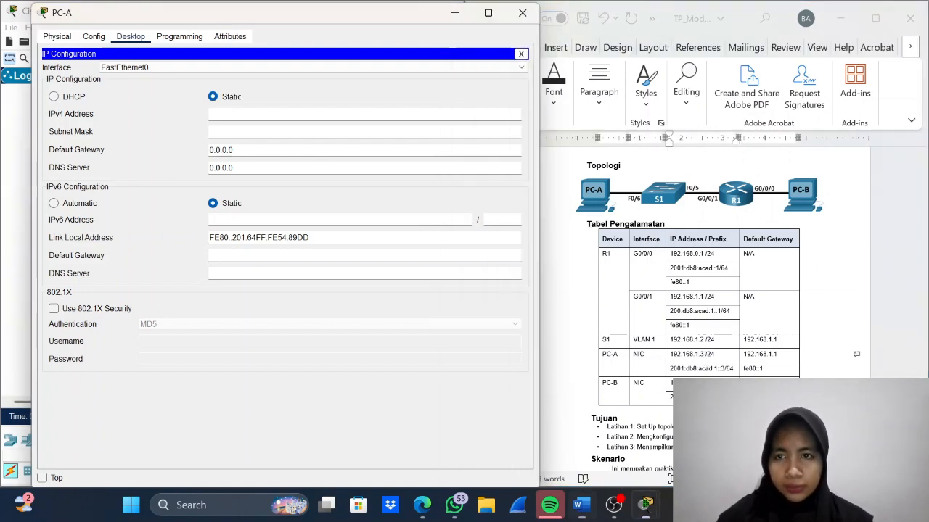
{"action": "key", "text": "ctrl+v"}
{"action": "key", "text": "BackSpace"}
{"action": "key", "text": "BackSpace"}
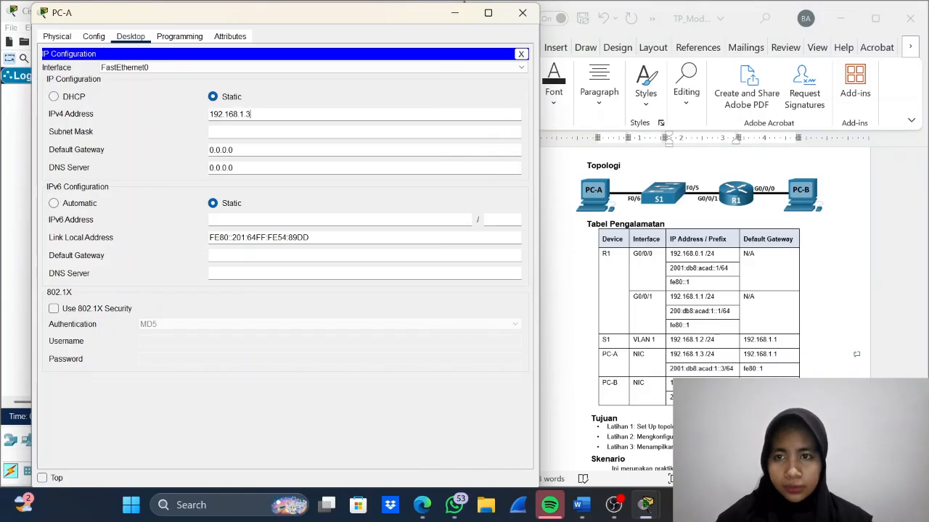
{"action": "key", "text": "Tab"}
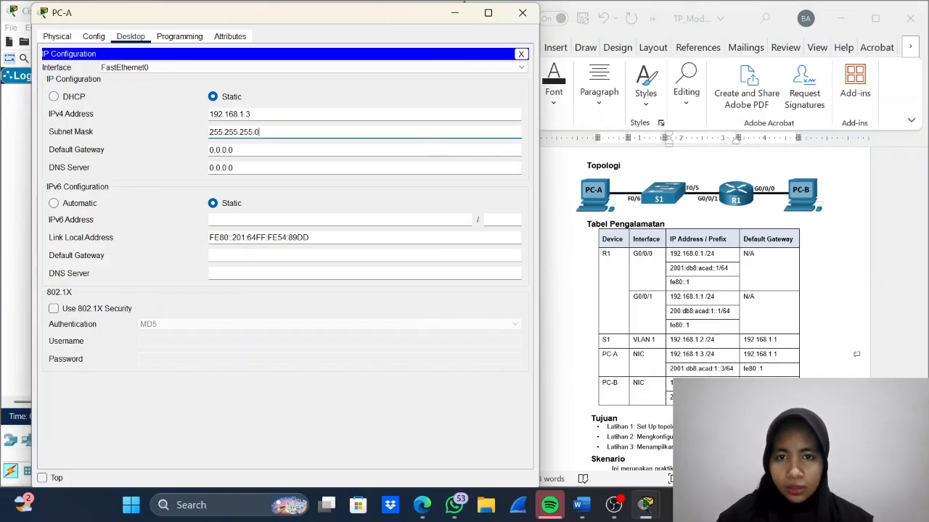
- Set PC-A's IPv4 default gateway to 192.168.1.1, copied from the addressing table
{"action": "key", "text": "Tab"}
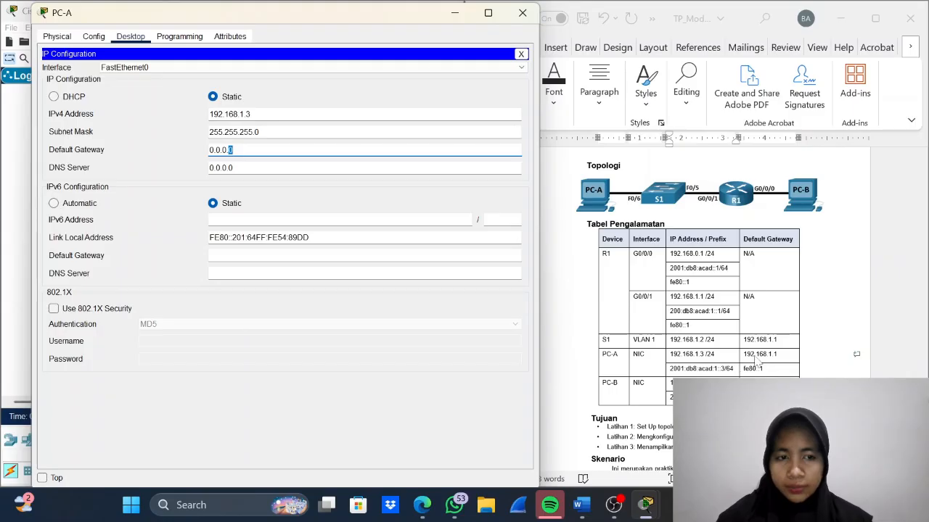
{"action": "left_click", "coordinate": [757, 362]}
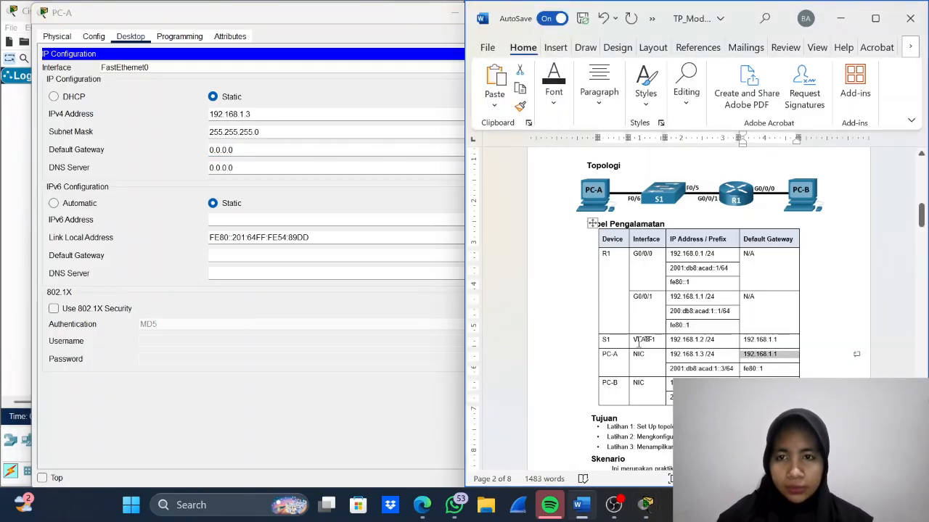
{"action": "left_click", "coordinate": [391, 152]}
{"action": "key", "text": "ctrl+a"}
{"action": "key", "text": "ctrl+v"}
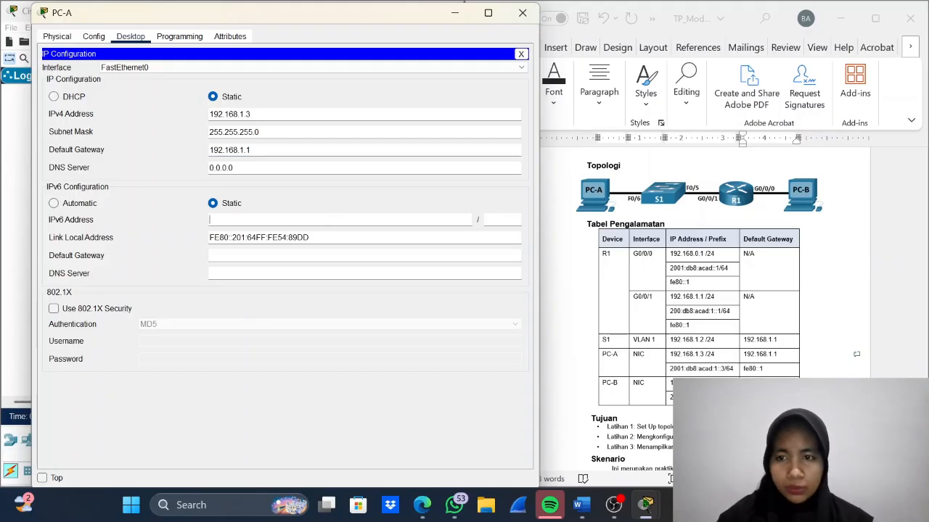
- Set PC-A's IPv6 address to 2001:db8:acad:1::3 with prefix length 64, using the addressing table entry
{"action": "left_click", "coordinate": [336, 218]}
{"action": "left_click", "coordinate": [704, 374]}
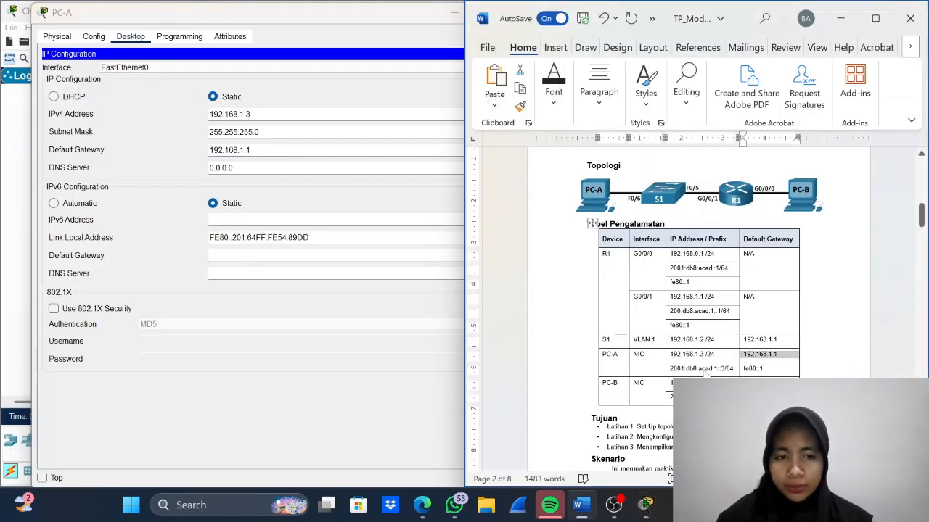
{"action": "double_click", "coordinate": [703, 371]}
{"action": "key", "text": "ctrl+c"}
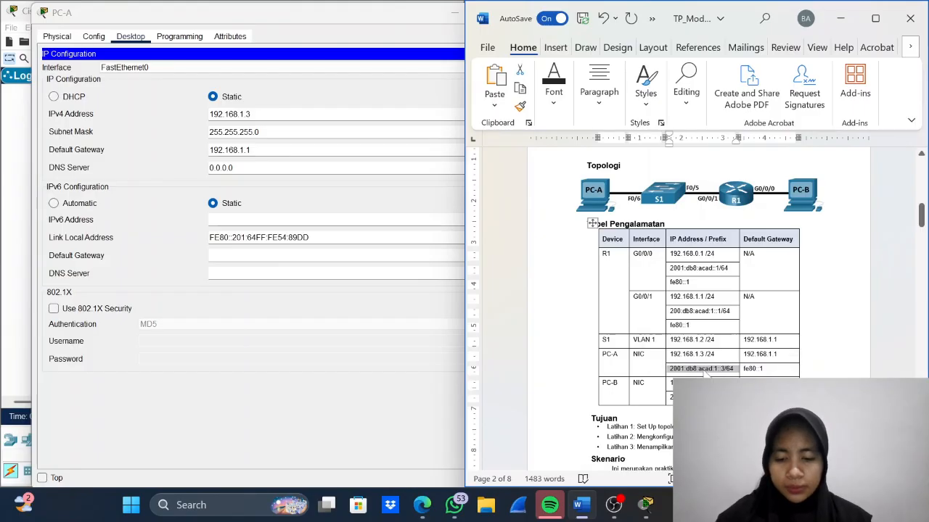
{"action": "key", "text": "alt+Tab"}
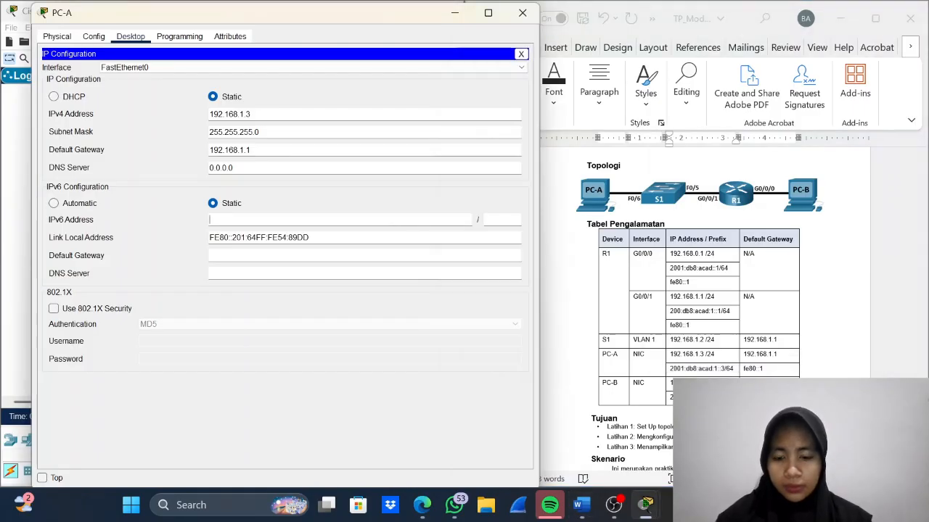
{"action": "key", "text": "ctrl+v"}
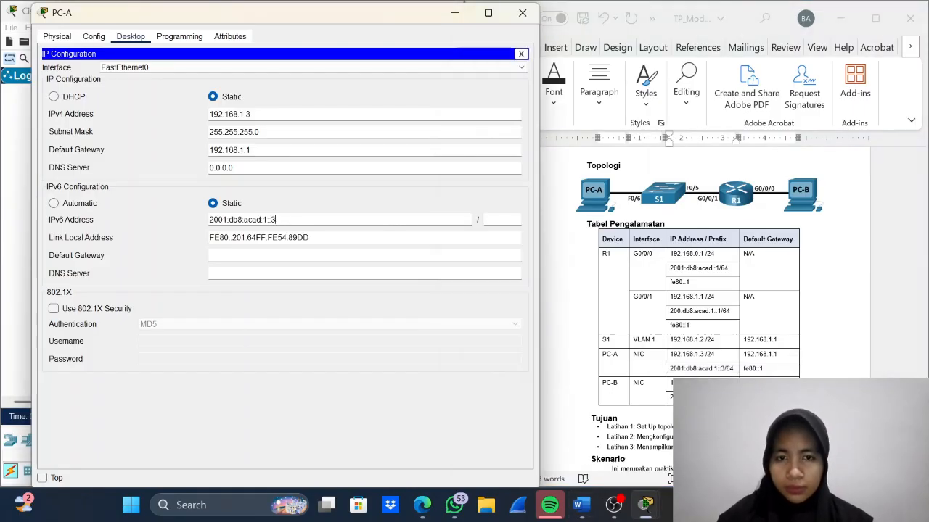
{"action": "left_click", "coordinate": [493, 220]}
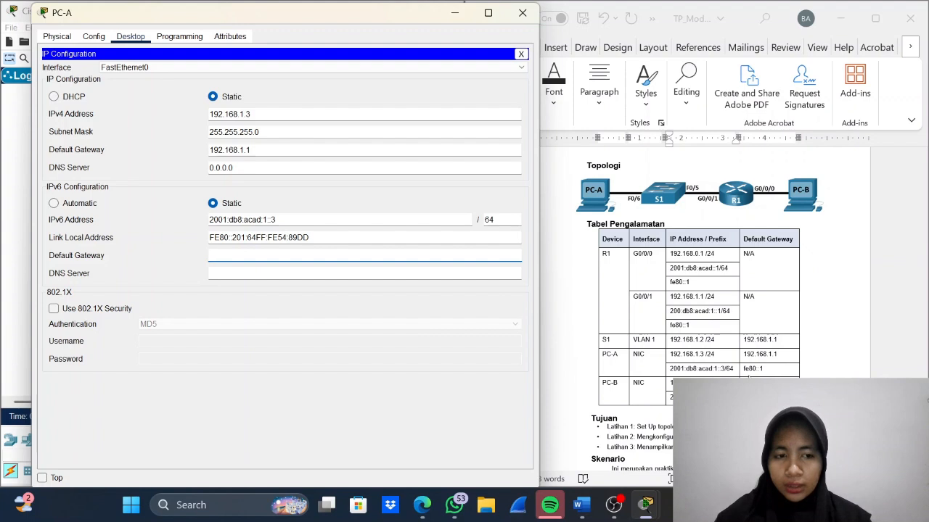
- Set PC-A's IPv6 default gateway to fe80::1 from the addressing table, and close PC-A's window
{"action": "double_click", "coordinate": [749, 370]}
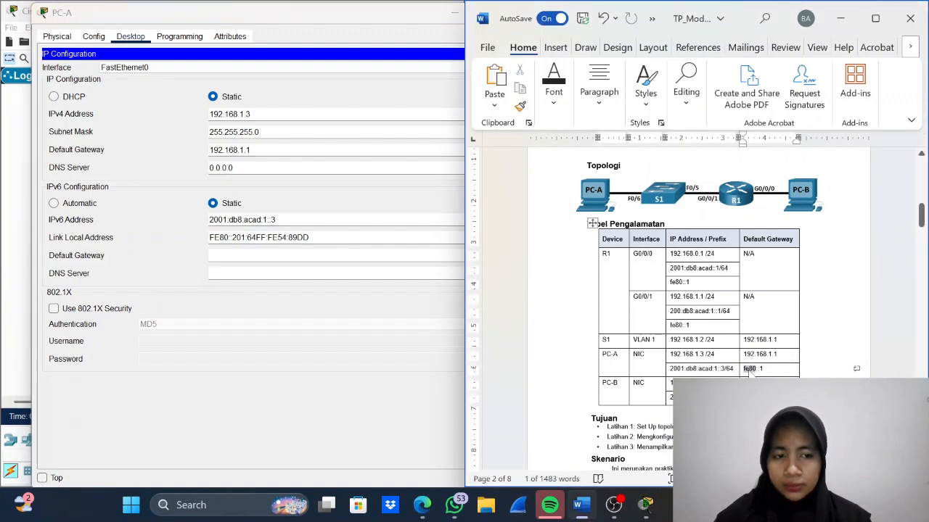
{"action": "triple_click", "coordinate": [749, 369]}
{"action": "key", "text": "ctrl+c"}
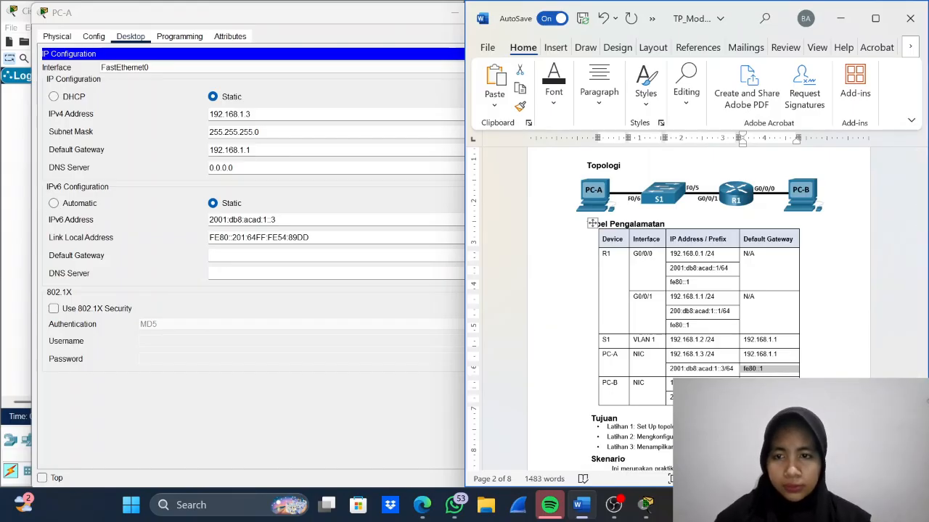
{"action": "left_click", "coordinate": [428, 295]}
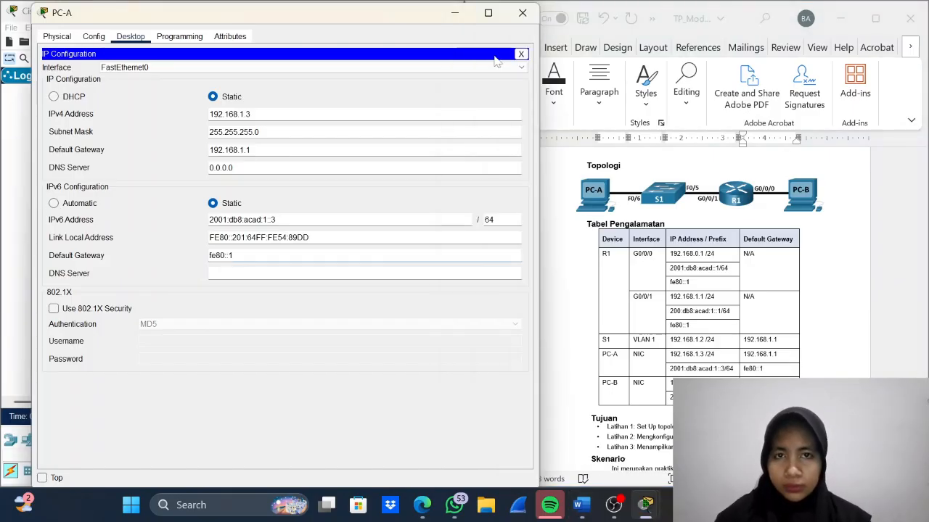
{"action": "left_click", "coordinate": [523, 13]}
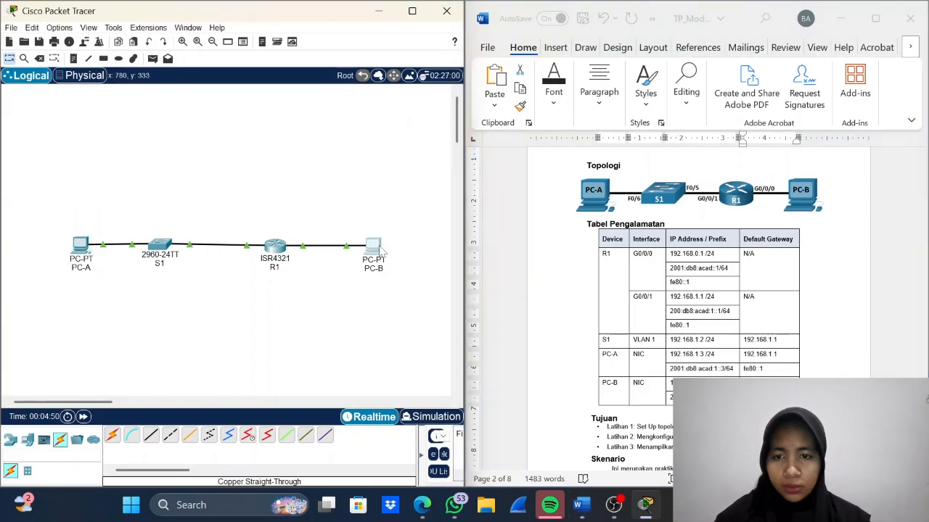
- Copy PC-B's IPv4 address 192.168.0.3 from the addressing table into its IP configuration, with subnet mask 255.255.255.0
{"action": "left_click", "coordinate": [374, 246]}
{"action": "left_click_drag", "start_coordinate": [517, 19], "coordinate": [214, 36]}
{"action": "left_click", "coordinate": [128, 53]}
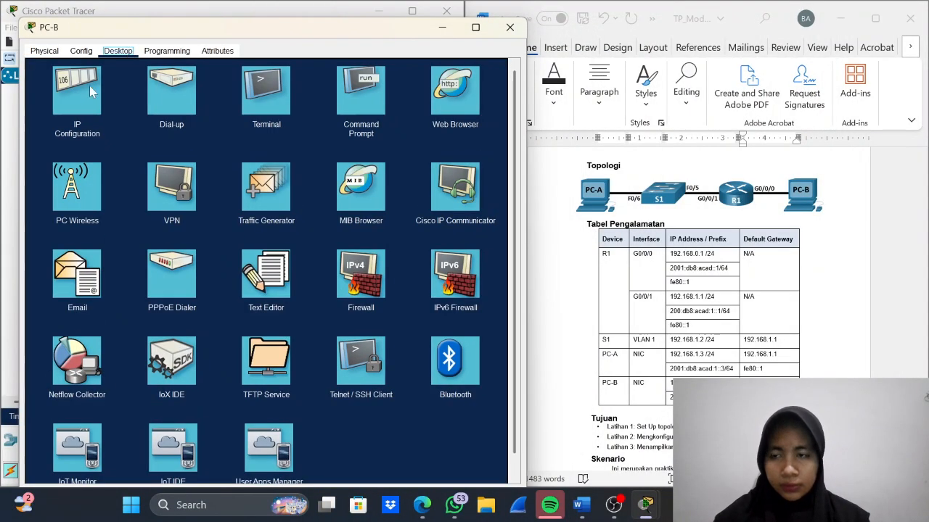
{"action": "left_click", "coordinate": [91, 90]}
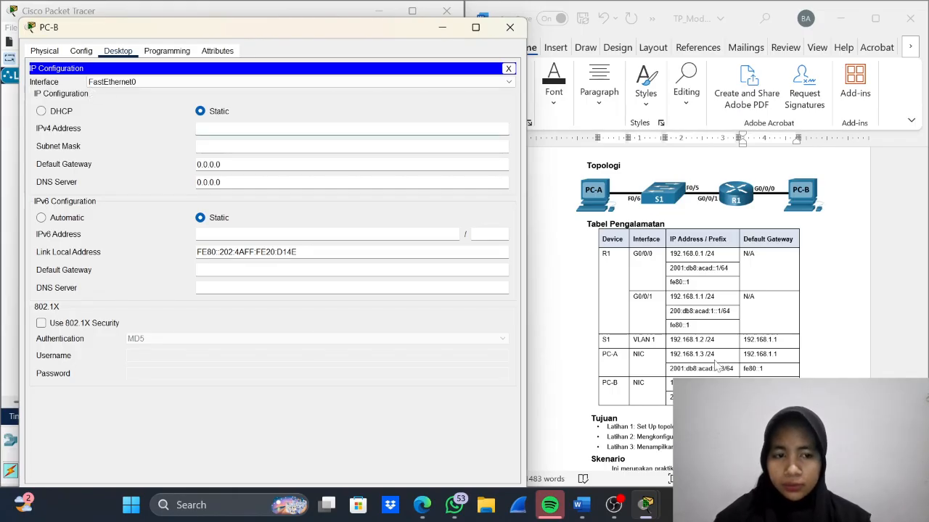
{"action": "key", "text": "XF86MonBrightnessUp"}
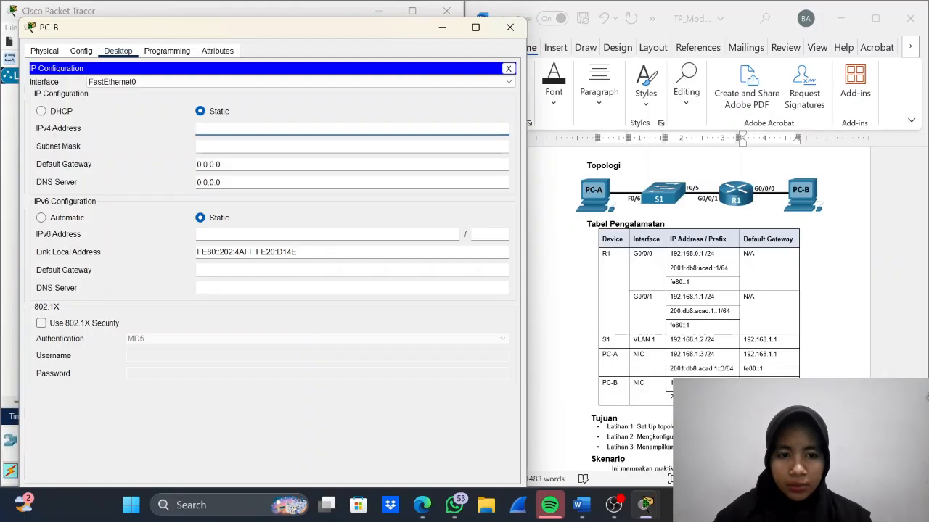
{"action": "left_click", "coordinate": [689, 386]}
{"action": "left_click_drag", "start_coordinate": [673, 383], "coordinate": [701, 383]}
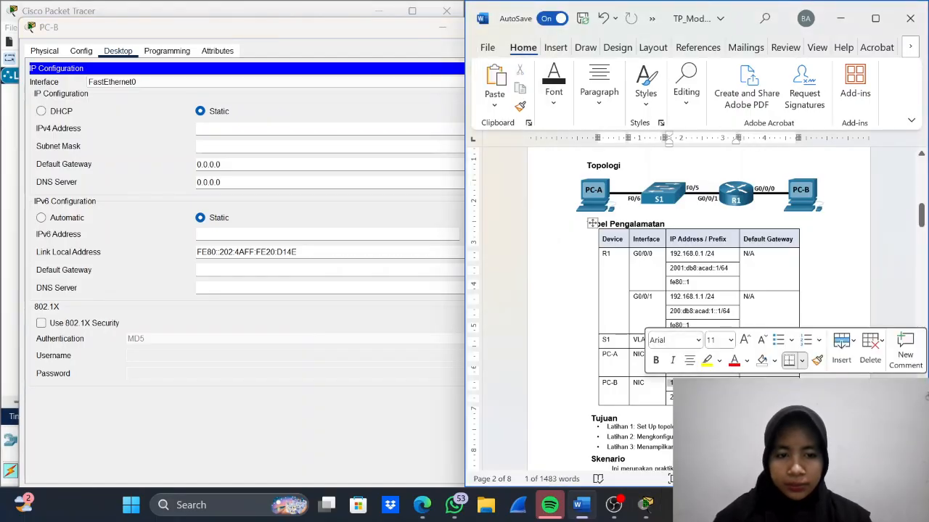
{"action": "key", "text": "ctrl+c"}
{"action": "left_click", "coordinate": [645, 504]}
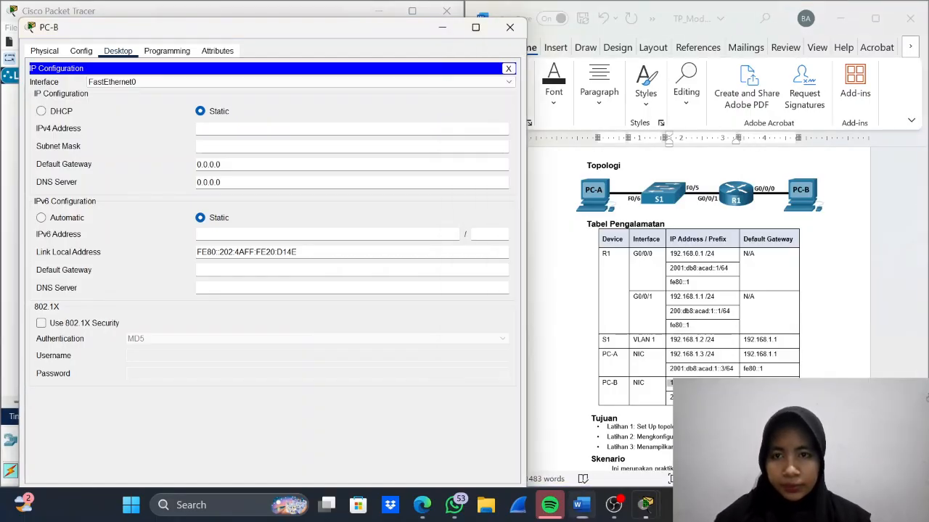
{"action": "key", "text": "ctrl+v"}
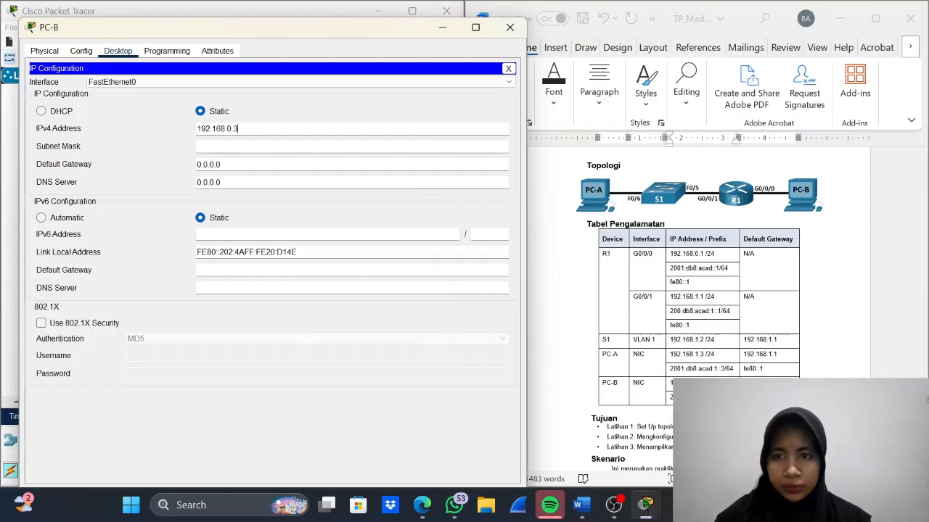
{"action": "key", "text": "Tab"}
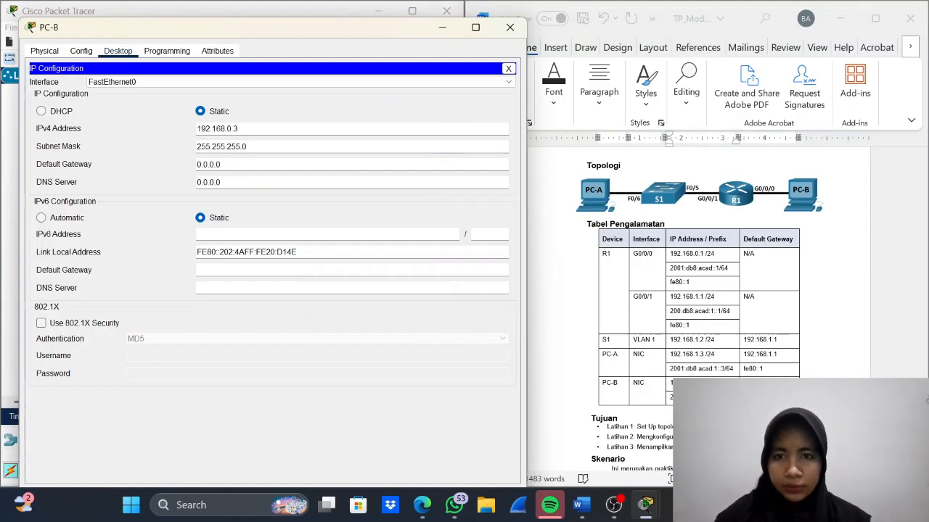
- Set PC-B's IPv4 default gateway to 192.168.0.1, copied from the addressing table
{"action": "left_click", "coordinate": [762, 383]}
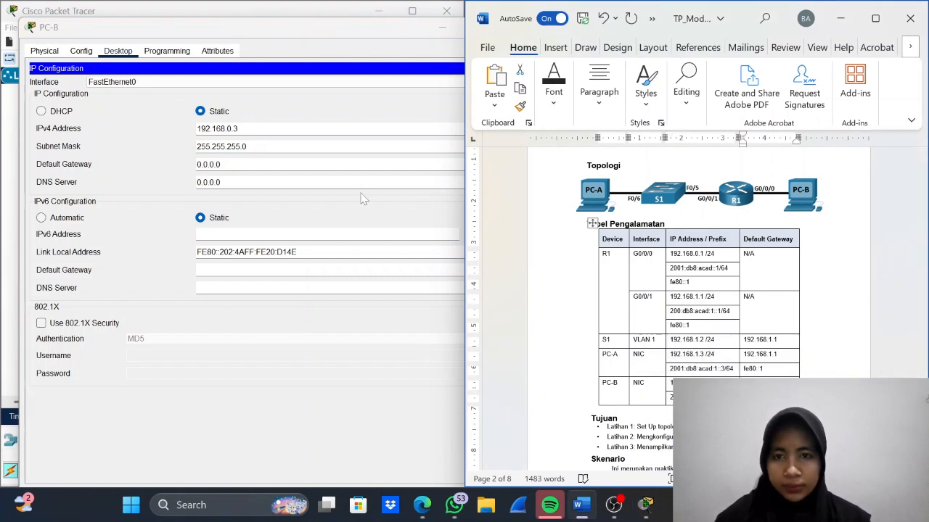
{"action": "double_click", "coordinate": [312, 165]}
{"action": "left_click", "coordinate": [312, 165]}
{"action": "triple_click", "coordinate": [312, 165]}
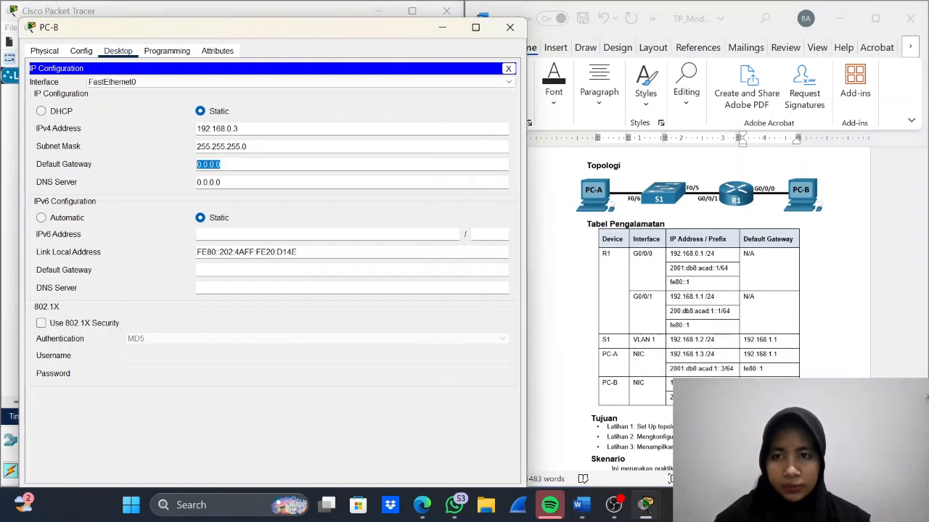
{"action": "triple_click", "coordinate": [312, 165]}
{"action": "key", "text": "ctrl+v"}
{"action": "key", "text": "BackSpace"}
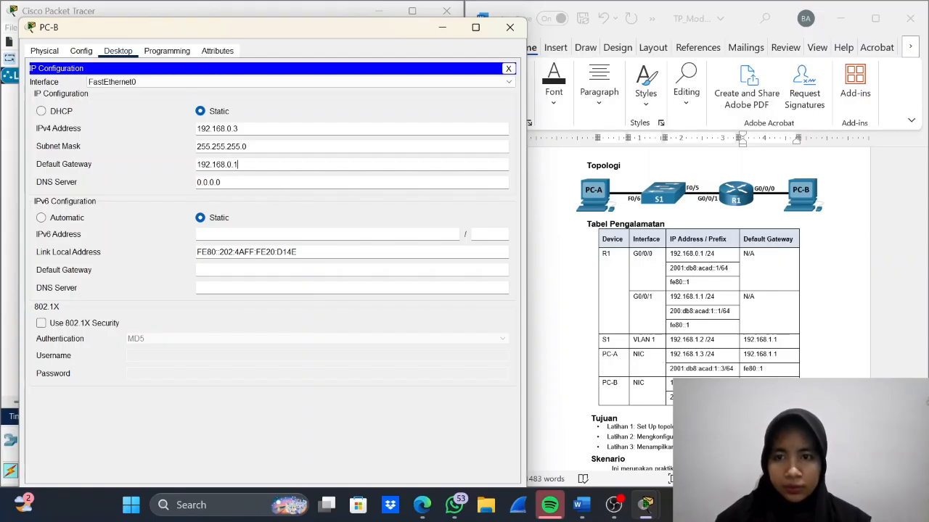
{"action": "left_click", "coordinate": [312, 234]}
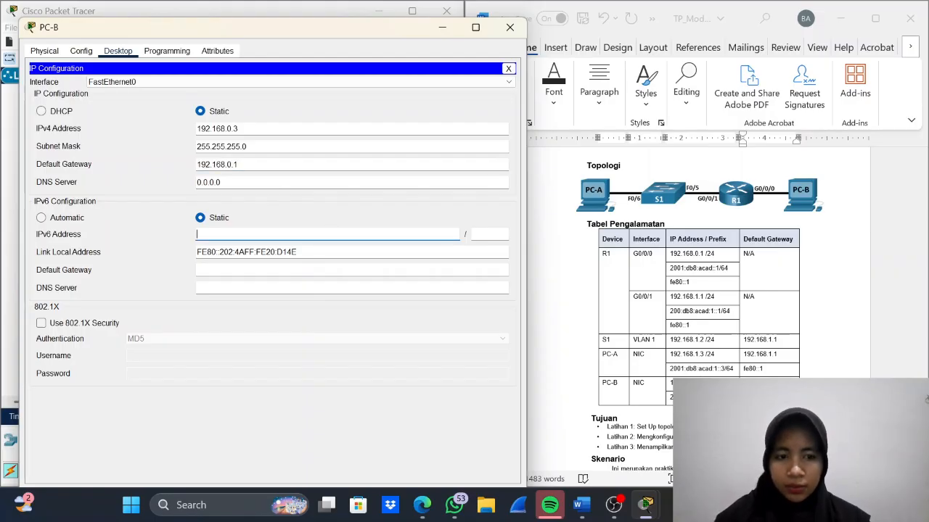
{"action": "left_click", "coordinate": [701, 391]}
{"action": "double_click", "coordinate": [689, 383]}
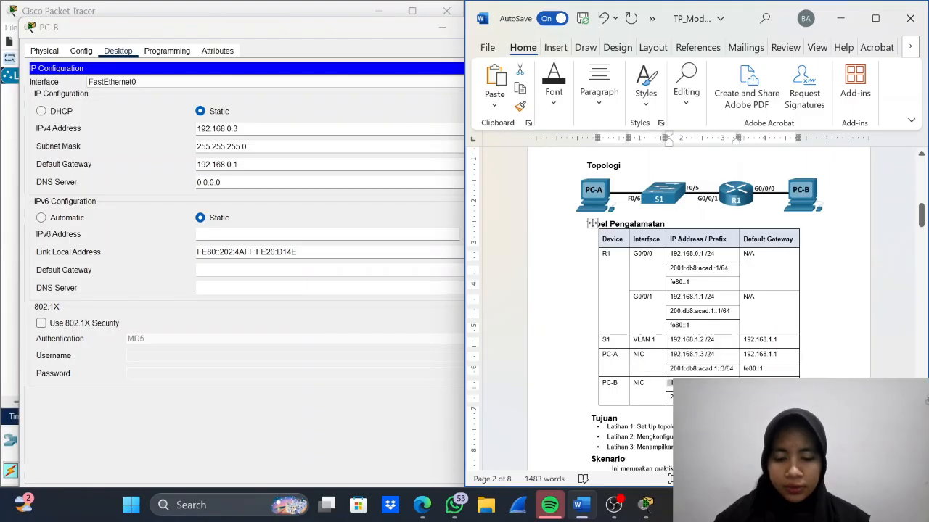
{"action": "left_click", "coordinate": [646, 503]}
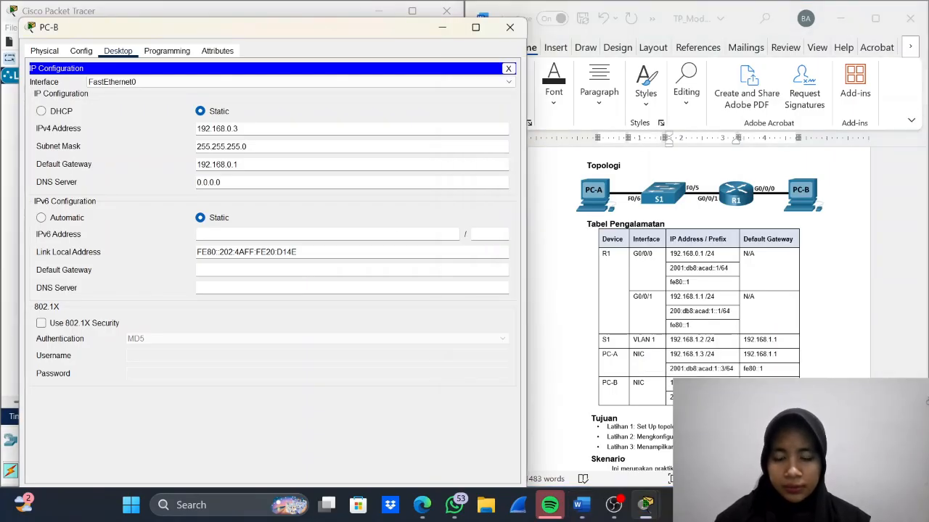
{"action": "key", "text": "ctrl+v"}
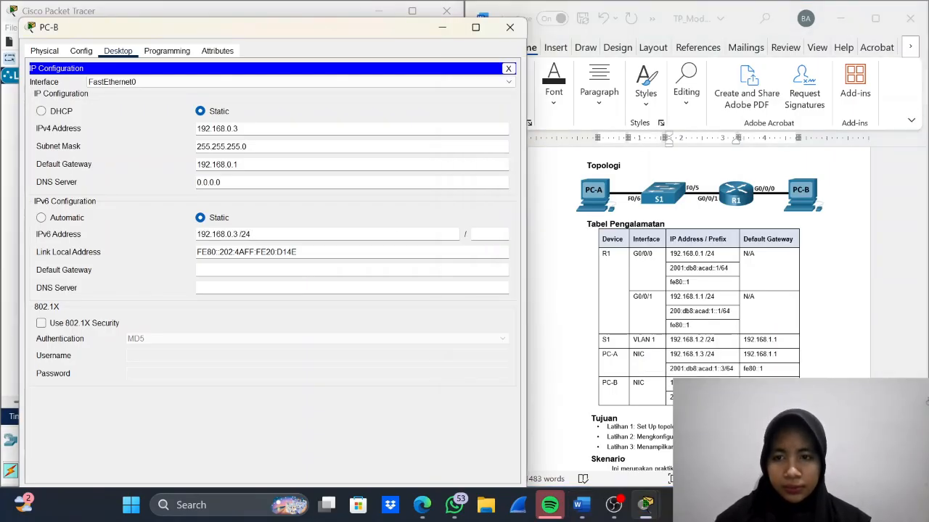
- Set PC-B's IPv6 address to 2001:db8:acad::3 with prefix length 64, using the addressing table entry
{"action": "left_click", "coordinate": [690, 370]}
{"action": "triple_click", "coordinate": [691, 370]}
{"action": "triple_click", "coordinate": [694, 398]}
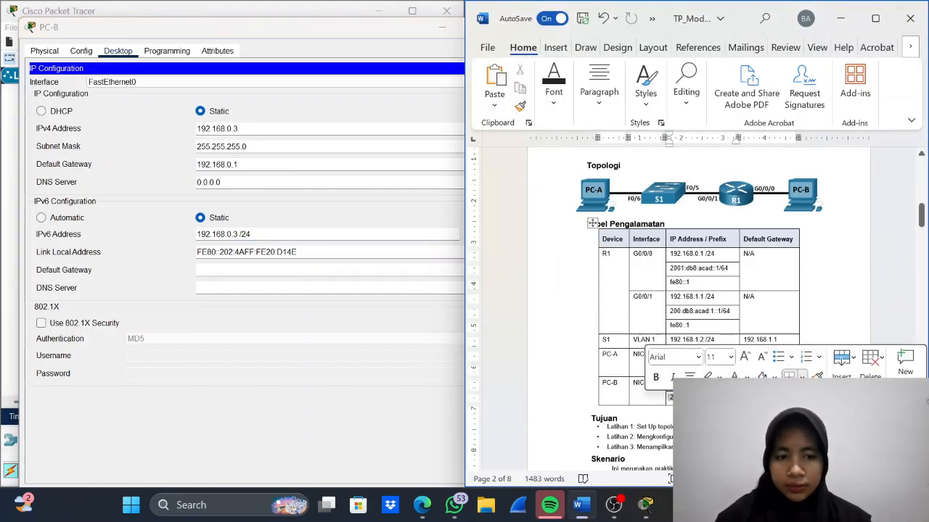
{"action": "key", "text": "ctrl+c"}
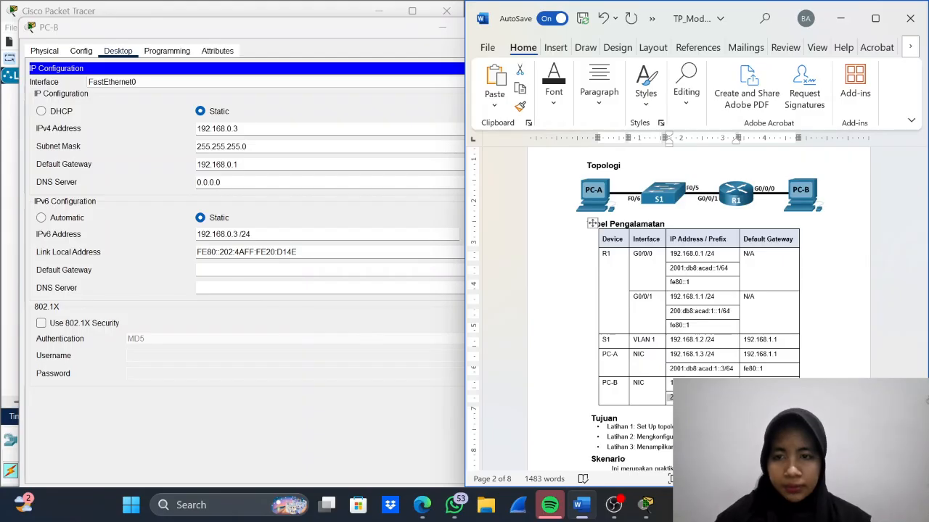
{"action": "triple_click", "coordinate": [243, 236]}
{"action": "key", "text": "ctrl+v"}
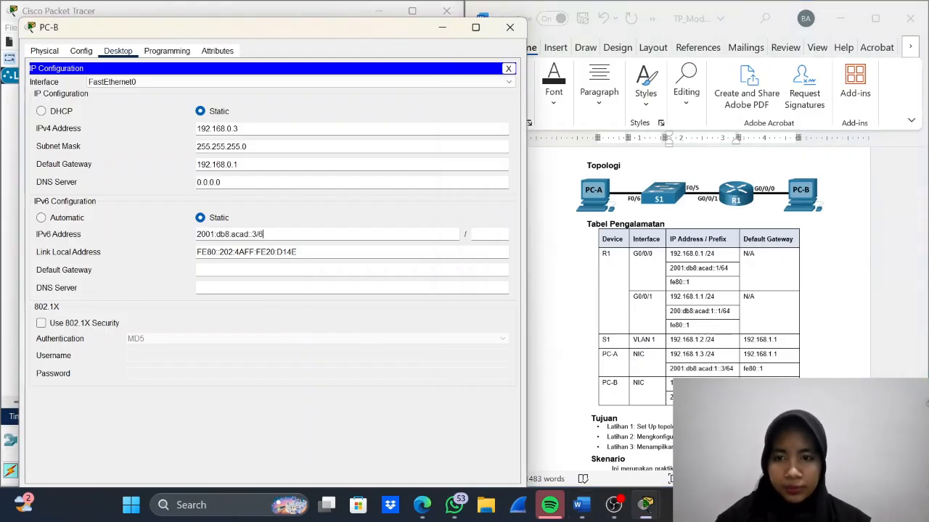
{"action": "key", "text": "BackSpace"}
{"action": "key", "text": "BackSpace"}
{"action": "left_click", "coordinate": [489, 234]}
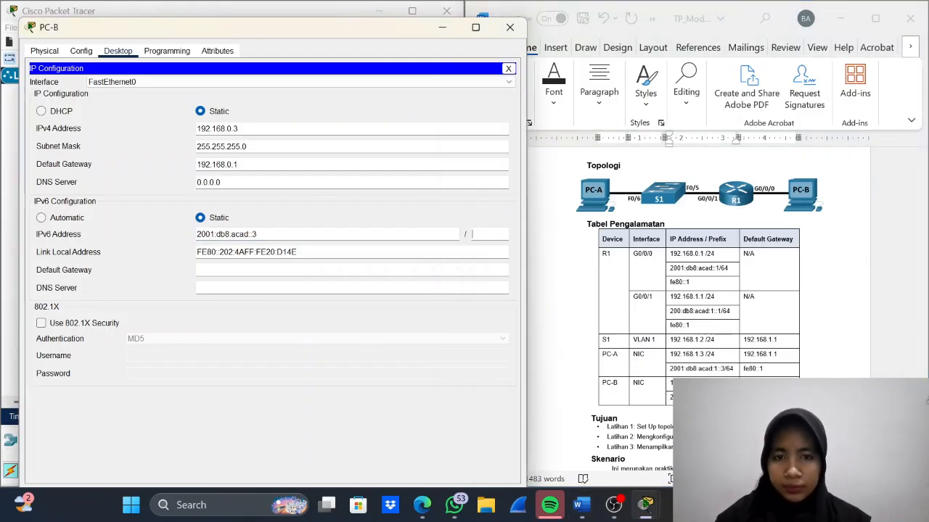
{"action": "type", "text": "64"}
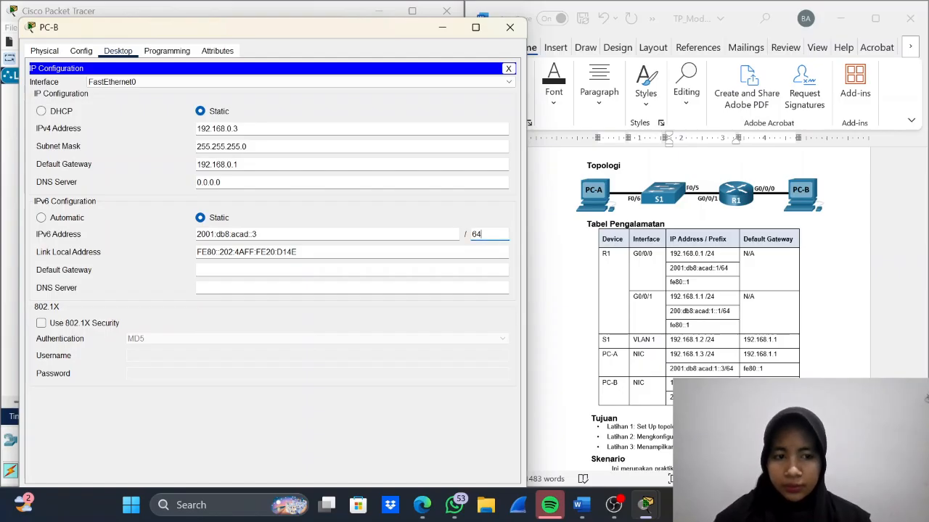
- Try to copy PC-B's IPv6 default gateway from the addressing table into its IP configuration
{"action": "left_click_drag", "start_coordinate": [743, 397], "coordinate": [765, 398]}
{"action": "key", "text": "ctrl+c"}
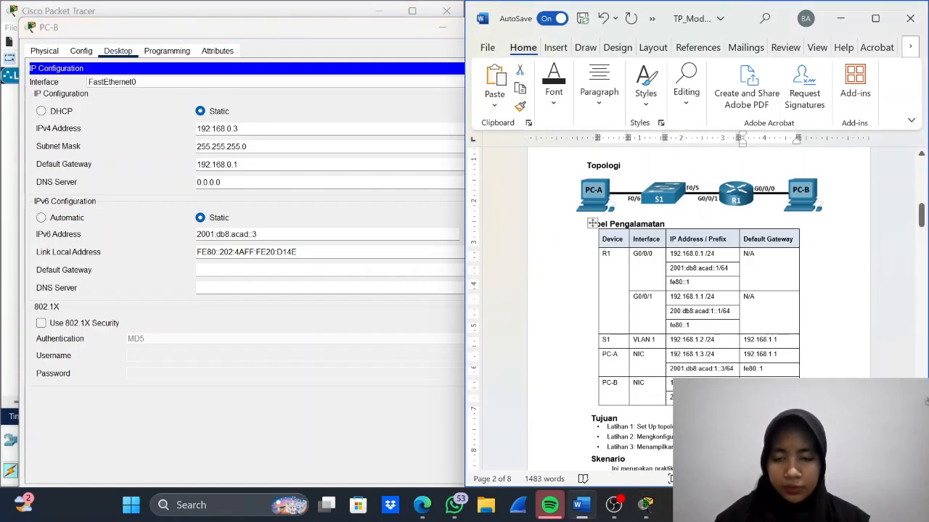
{"action": "left_click", "coordinate": [391, 380]}
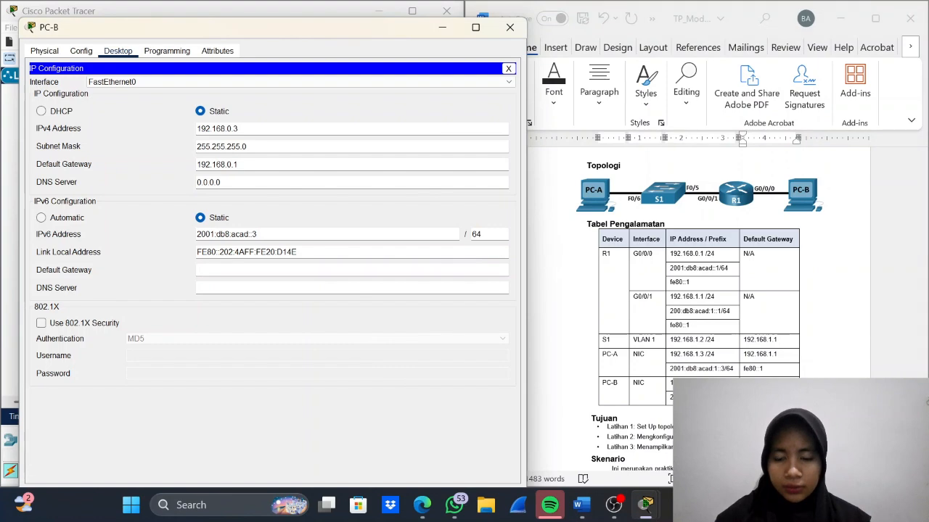
{"action": "key", "text": "ctrl+v"}
{"action": "left_click", "coordinate": [443, 29]}
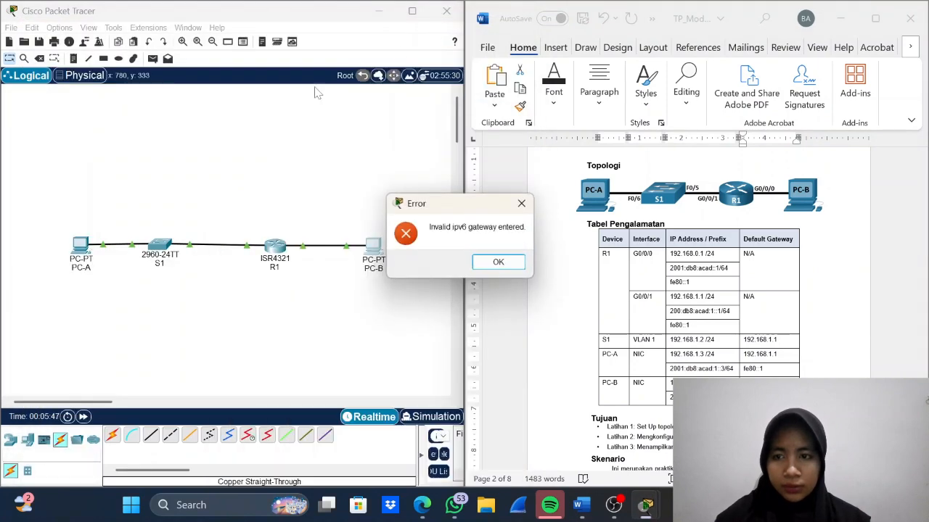
{"action": "left_click", "coordinate": [485, 263]}
- Set PC-B's IPv6 default gateway to fe80::1 from the addressing table, and close PC-B's window
{"action": "mouse_move", "coordinate": [646, 502]}
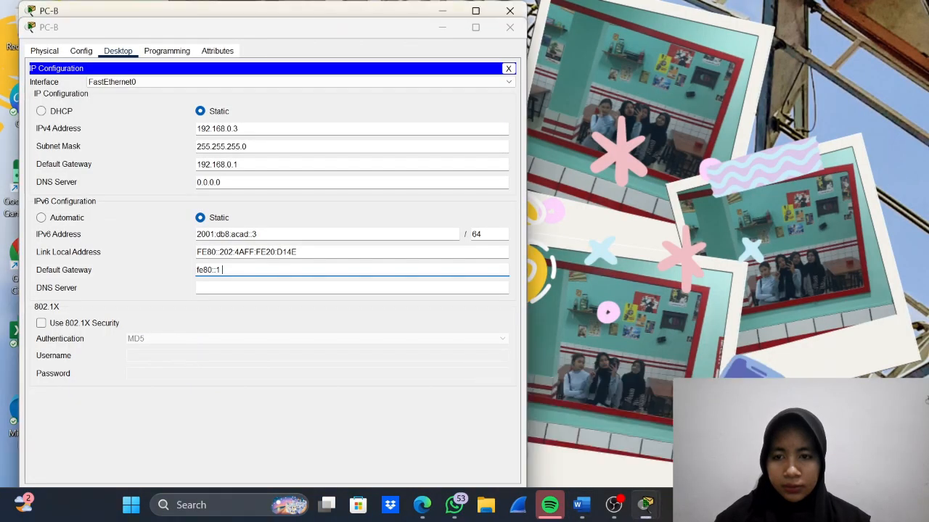
{"action": "left_click", "coordinate": [740, 428]}
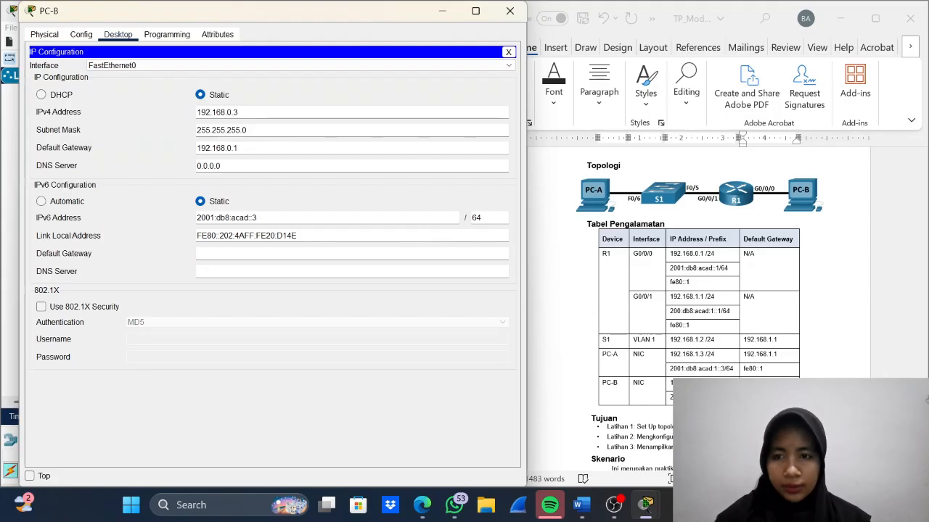
{"action": "left_click_drag", "start_coordinate": [742, 397], "coordinate": [763, 397]}
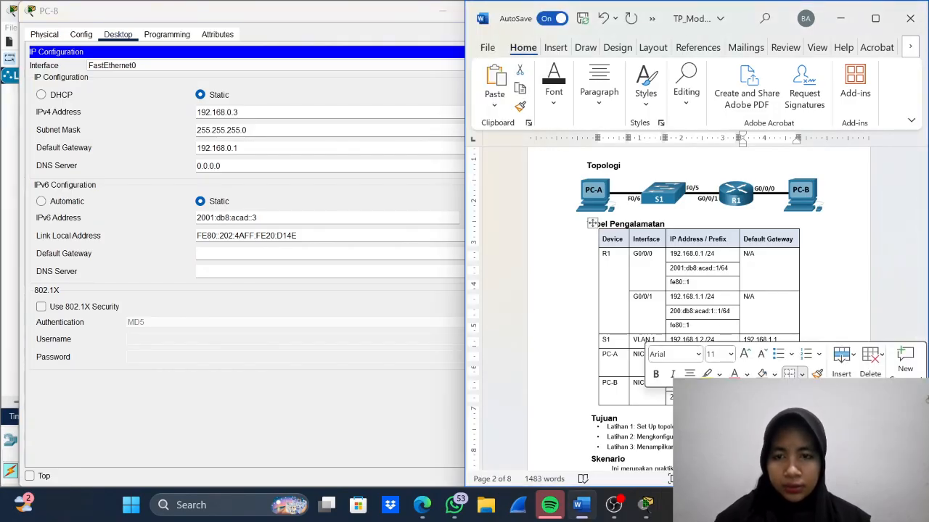
{"action": "left_click", "coordinate": [270, 253]}
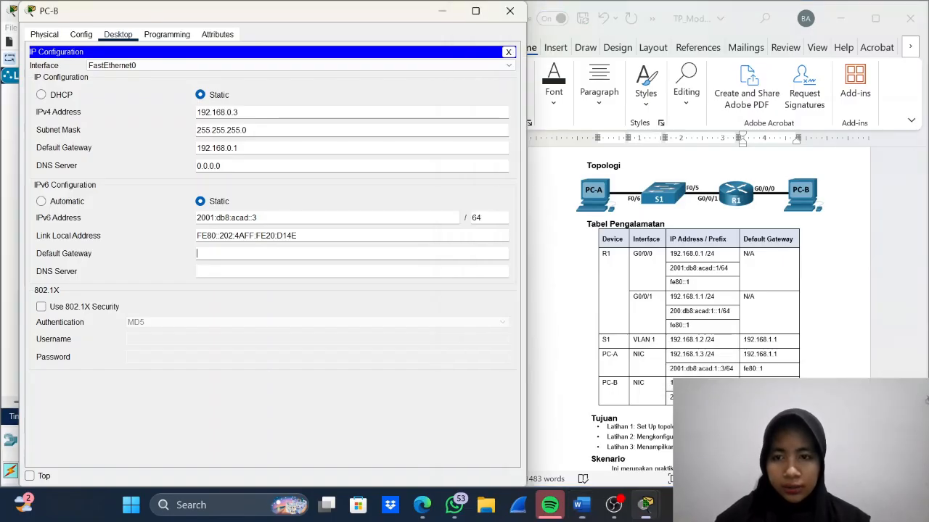
{"action": "key", "text": "ctrl+v"}
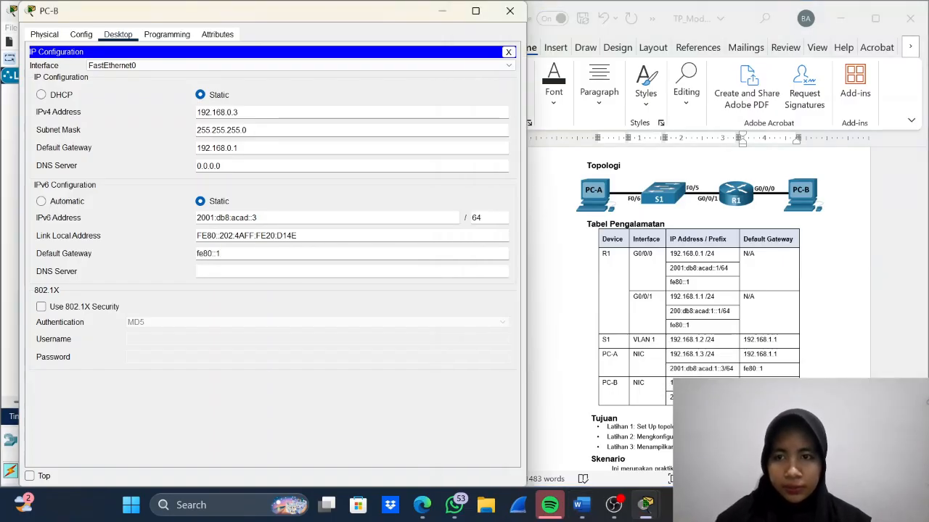
{"action": "left_click", "coordinate": [510, 11]}
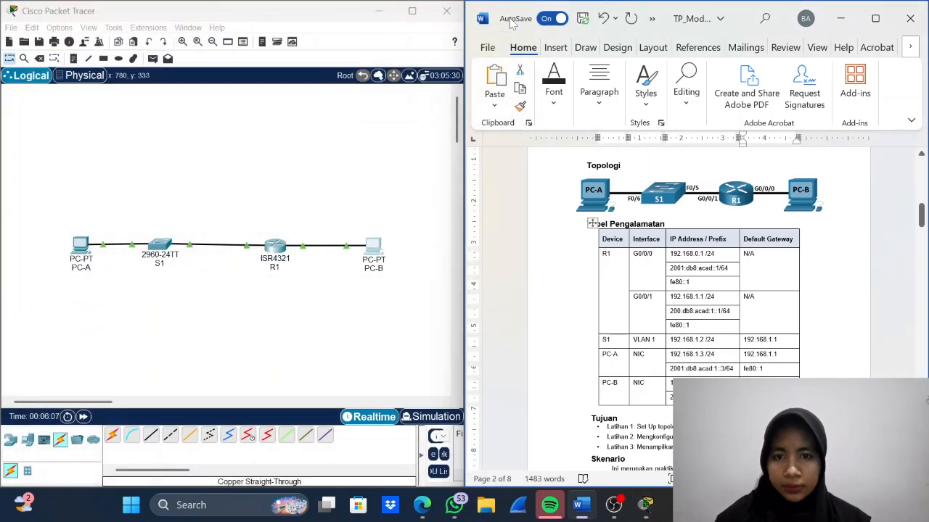
- Review PC-A's IPv4 and IPv6 settings against the addressing table, and close PC-A's window
{"action": "left_click", "coordinate": [82, 247]}
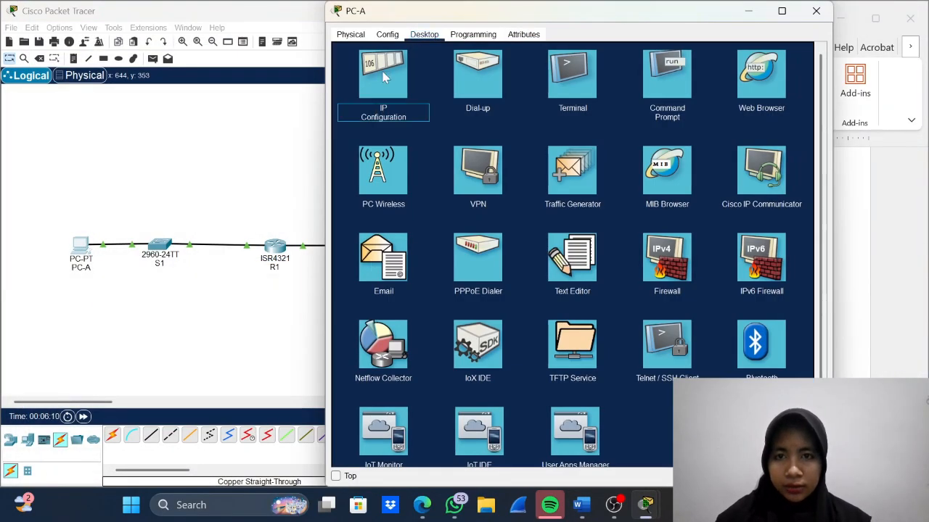
{"action": "left_click", "coordinate": [379, 109]}
{"action": "left_click_drag", "start_coordinate": [491, 13], "coordinate": [177, 51]}
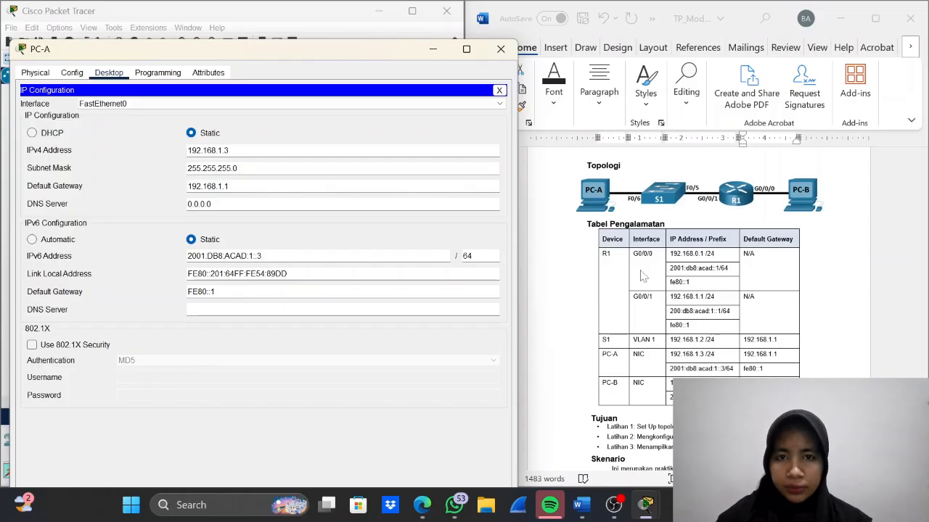
{"action": "left_click", "coordinate": [501, 49]}
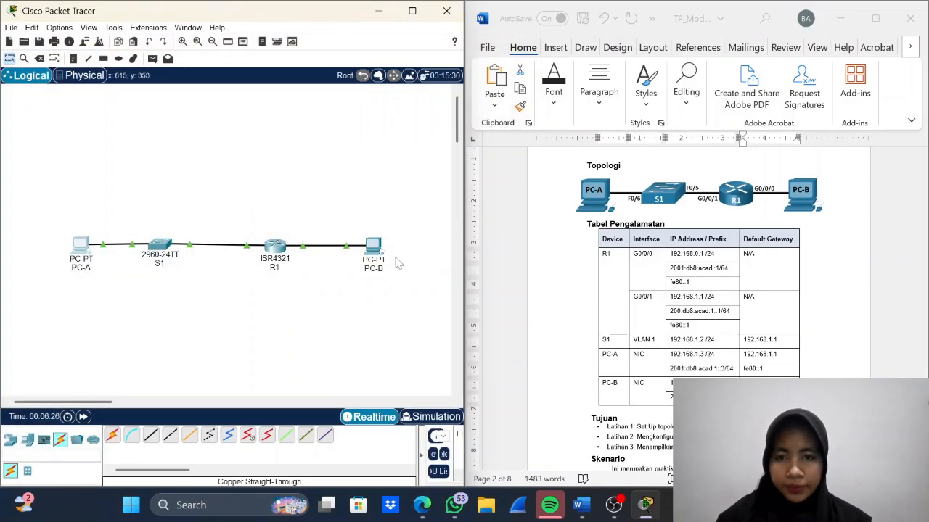
- Open PC-A's command prompt and ping 191.168.0.3
{"action": "scroll", "coordinate": [700, 366], "scroll_direction": "down", "scroll_amount": 5}
{"action": "scroll", "coordinate": [700, 367], "scroll_direction": "down", "scroll_amount": 15}
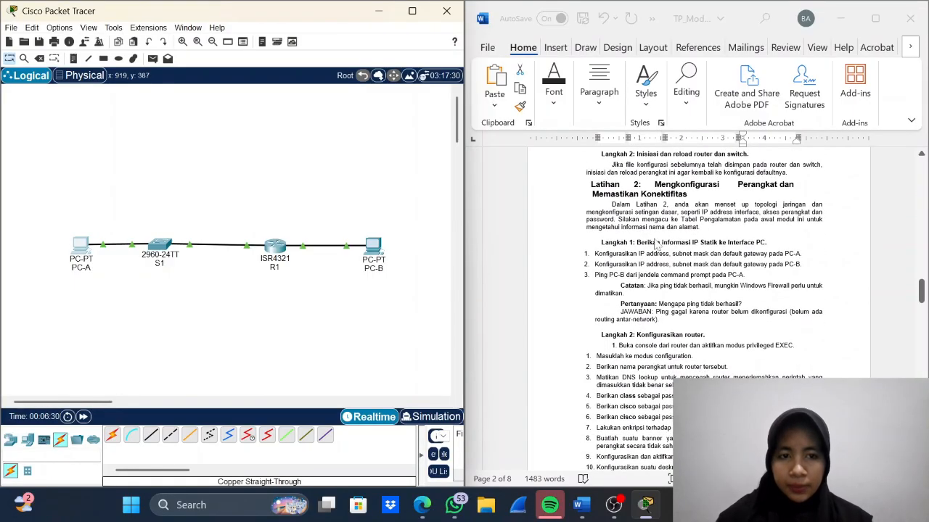
{"action": "left_click", "coordinate": [93, 248]}
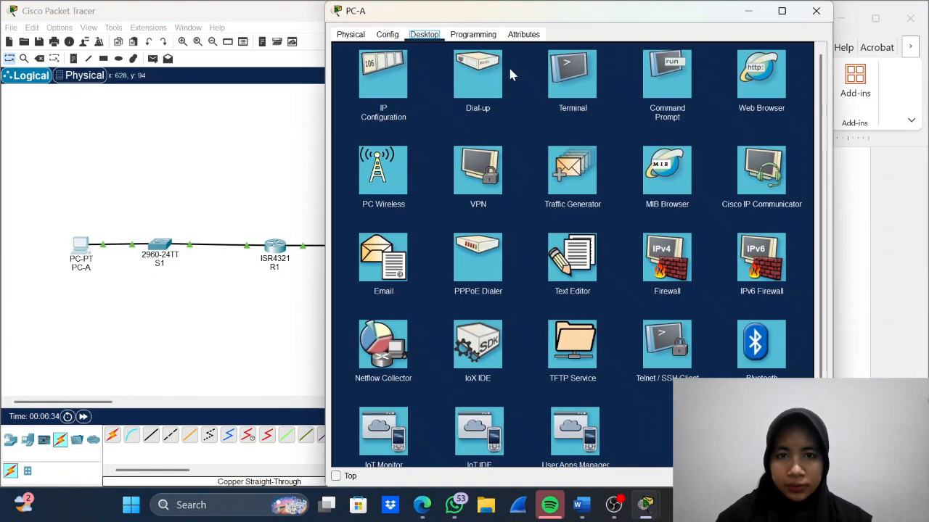
{"action": "left_click", "coordinate": [669, 85]}
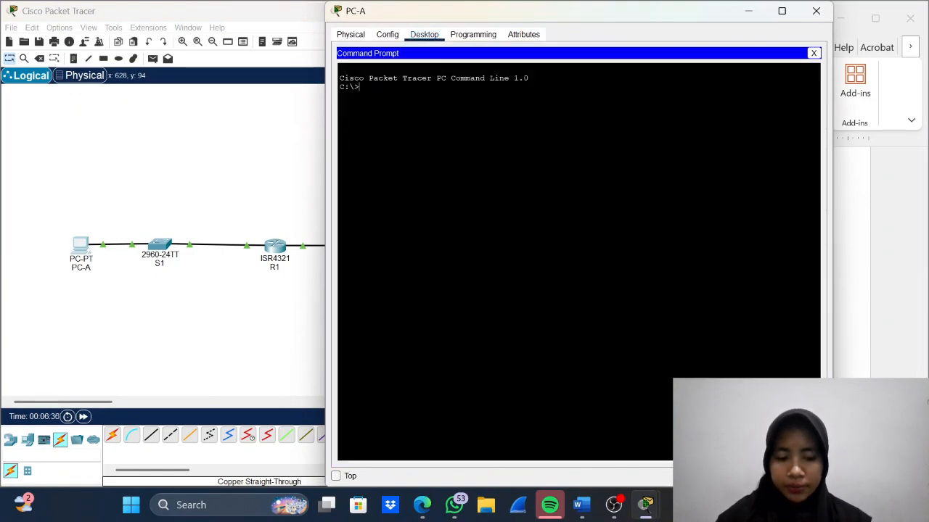
{"action": "type", "text": "ping 19"}
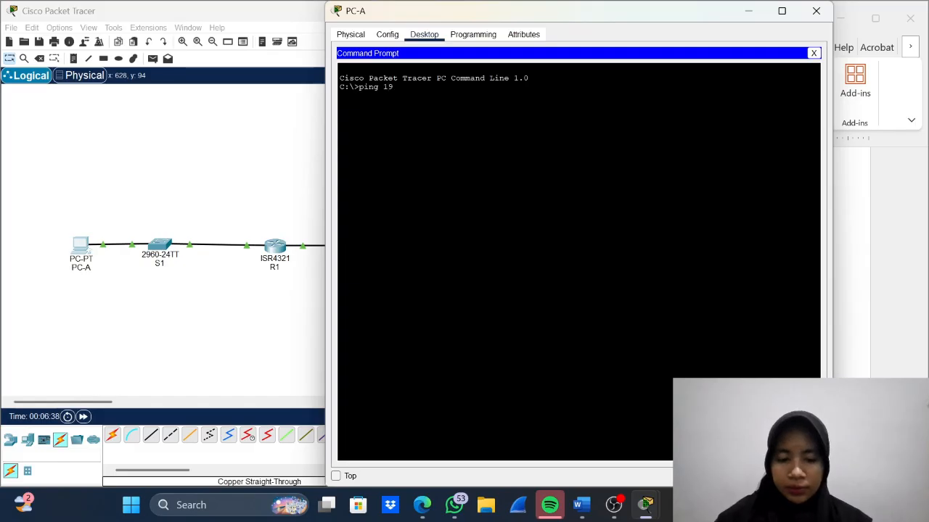
{"action": "type", "text": "8.16"}
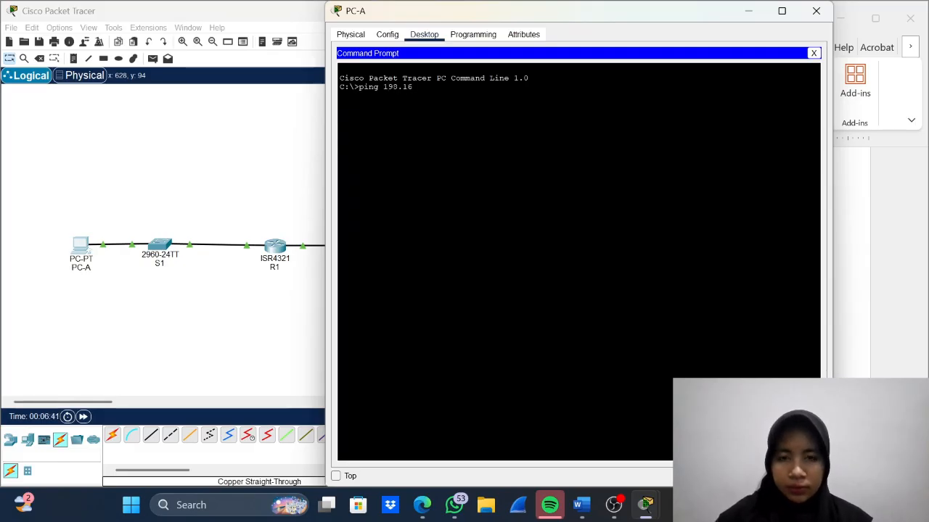
{"action": "key", "text": "BackSpace"}
{"action": "key", "text": "BackSpace"}
{"action": "type", "text": "1.26"}
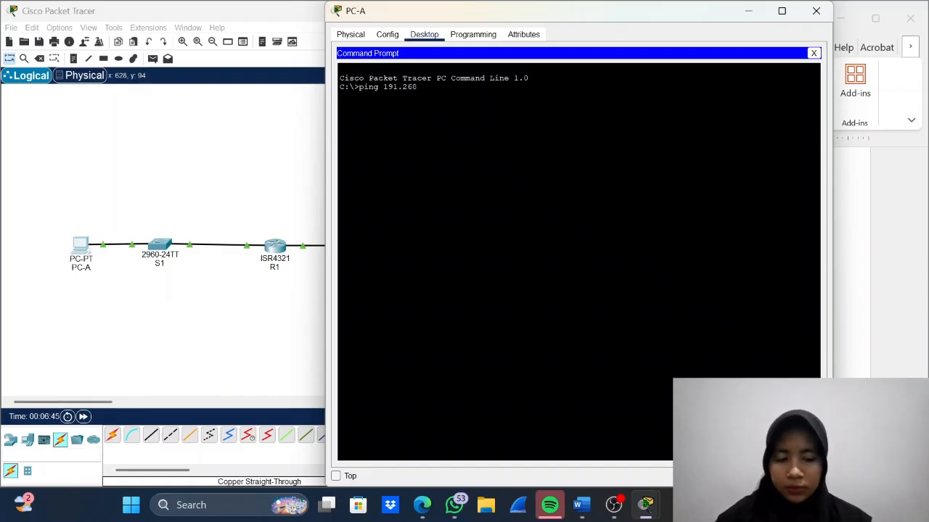
{"action": "key", "text": "BackSpace"}
{"action": "key", "text": "BackSpace"}
{"action": "key", "text": "BackSpace"}
{"action": "type", "text": "16"}
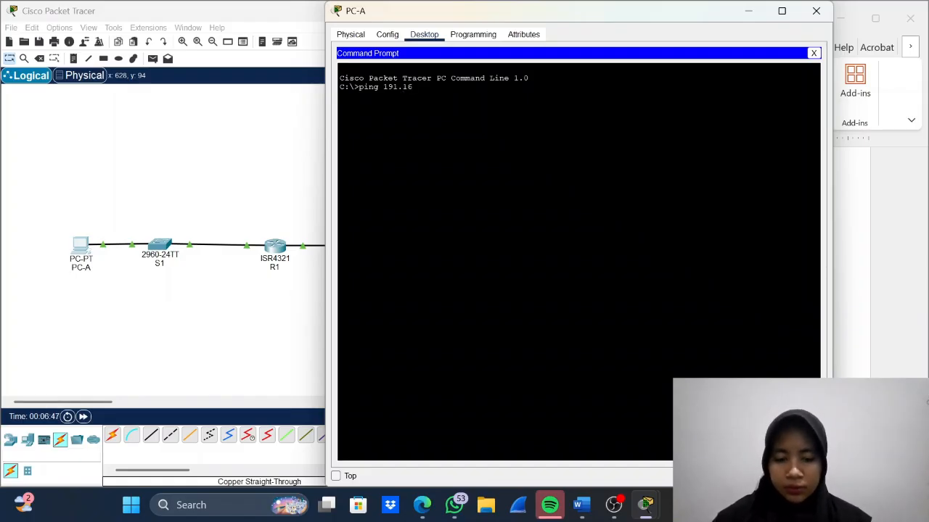
{"action": "type", "text": "8.0.3"}
{"action": "key", "text": "Return"}
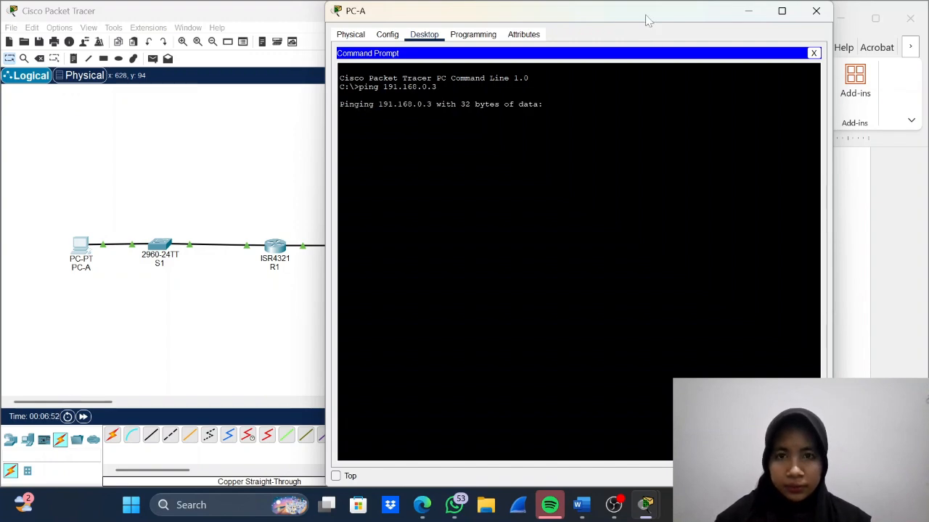
- Check the ping output alongside the lab instructions up to the router configuration section, and close PC-A's window
{"action": "left_click_drag", "start_coordinate": [647, 21], "coordinate": [380, 34]}
{"action": "scroll", "coordinate": [735, 261], "scroll_direction": "up", "scroll_amount": 1}
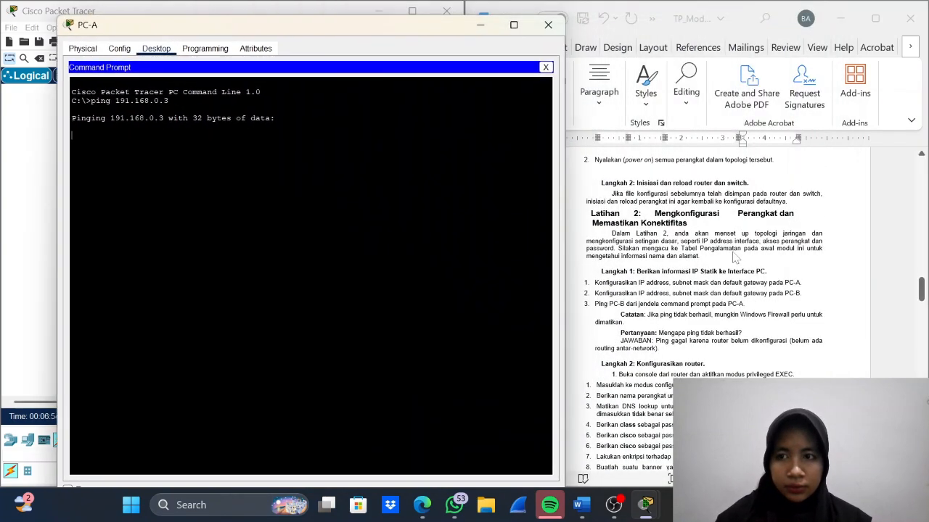
{"action": "scroll", "coordinate": [735, 261], "scroll_direction": "down", "scroll_amount": 1}
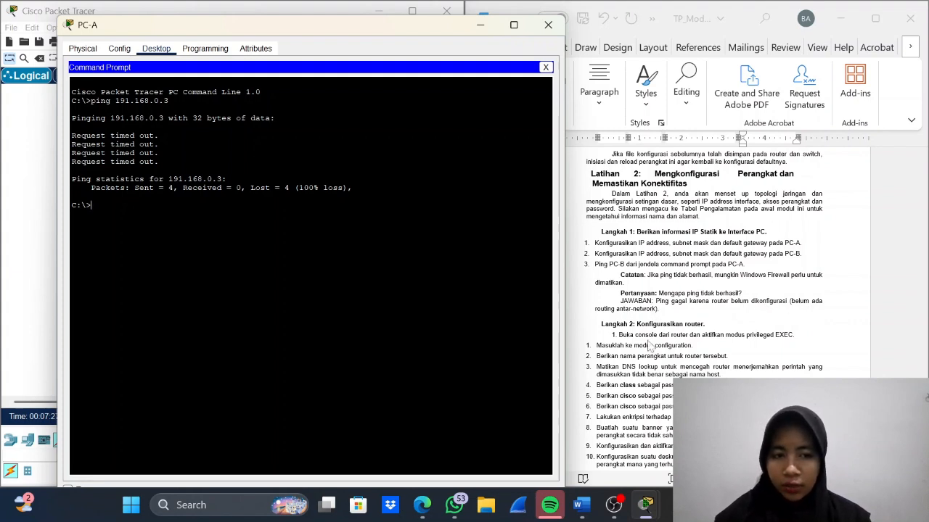
{"action": "left_click", "coordinate": [546, 25]}
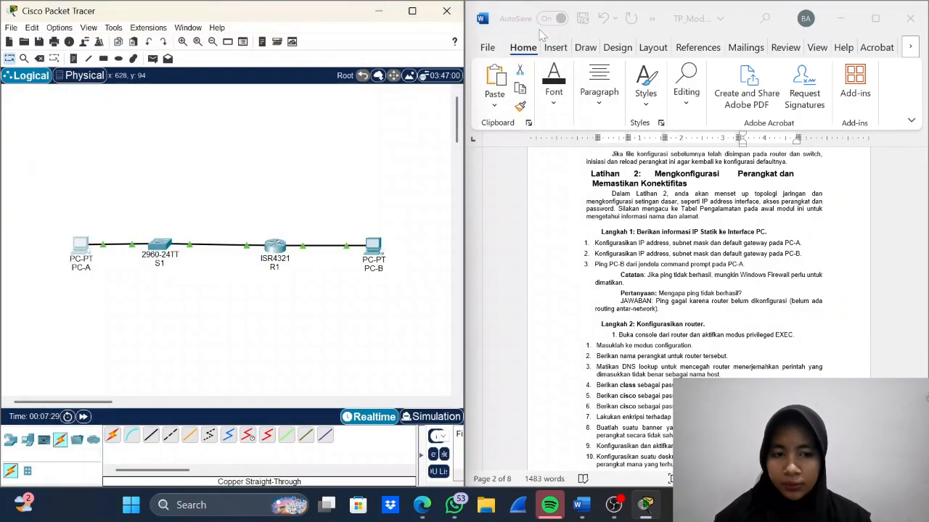
- Connect R1's Console port to PC-B's RS 232 port with a console cable
{"action": "left_click", "coordinate": [135, 439]}
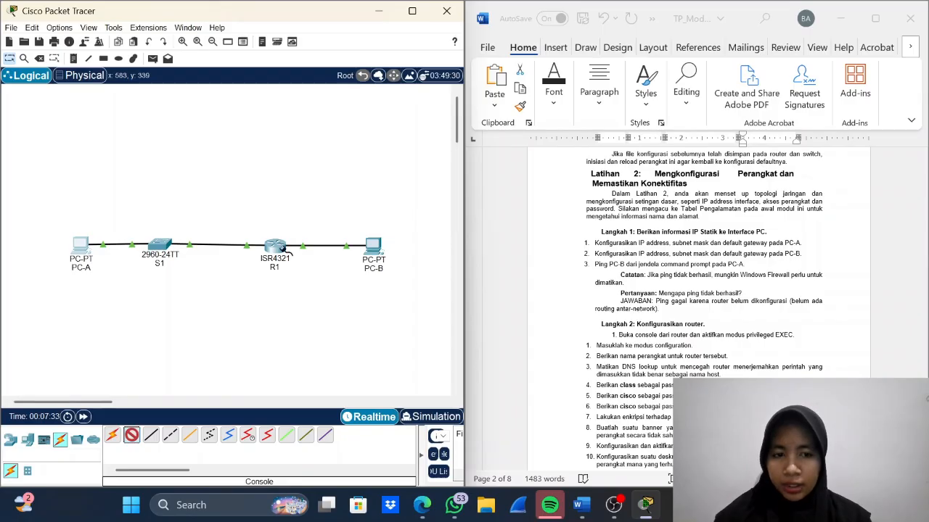
{"action": "left_click", "coordinate": [283, 248]}
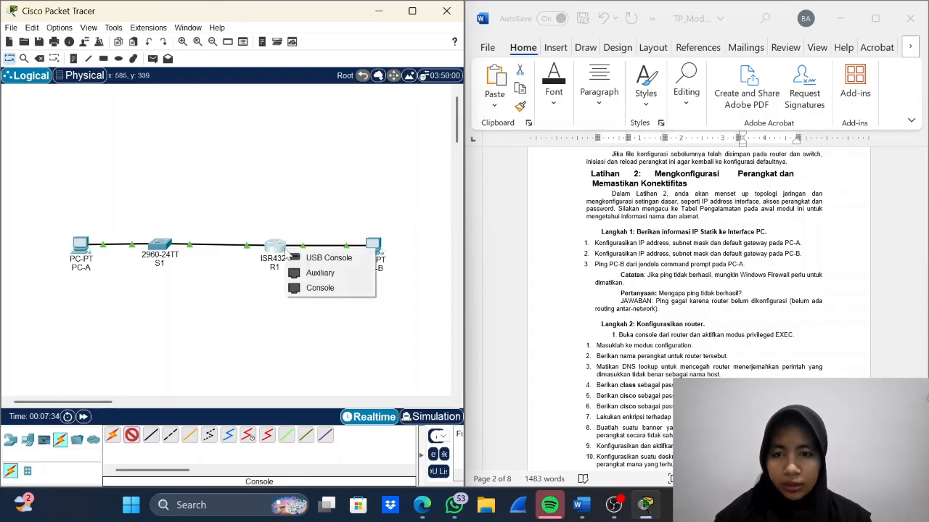
{"action": "left_click", "coordinate": [323, 290]}
{"action": "left_click", "coordinate": [373, 245]}
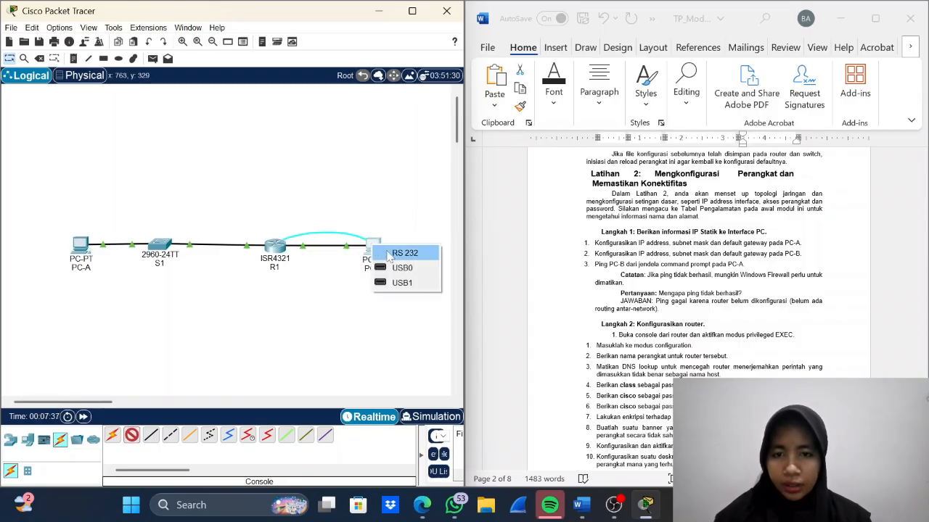
{"action": "left_click", "coordinate": [404, 254]}
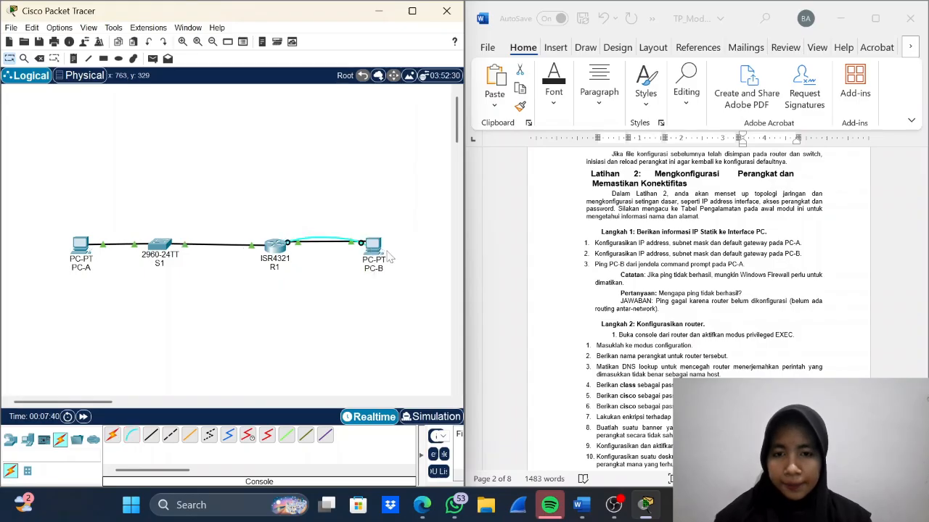
- Open a terminal session from PC-B to the router's console and place its window beside the lab instructions
{"action": "left_click", "coordinate": [373, 245]}
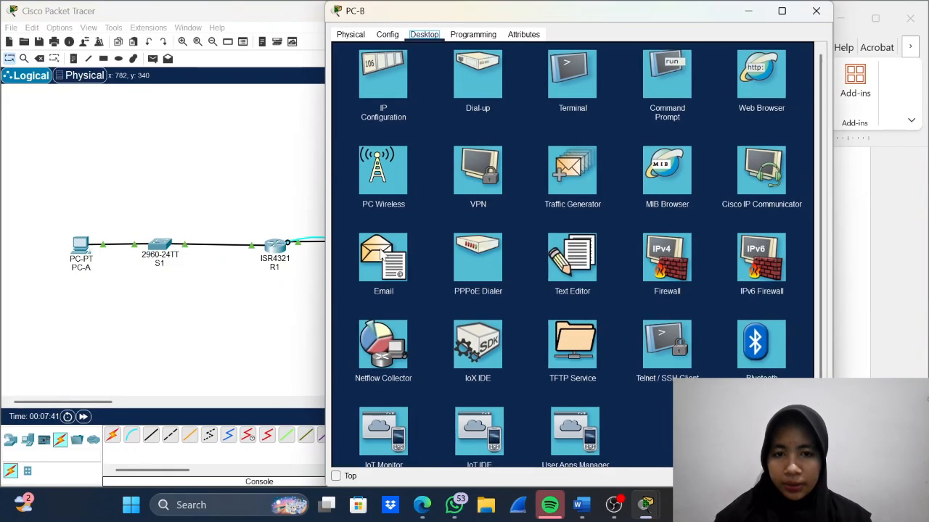
{"action": "left_click", "coordinate": [589, 93]}
{"action": "left_click", "coordinate": [770, 166]}
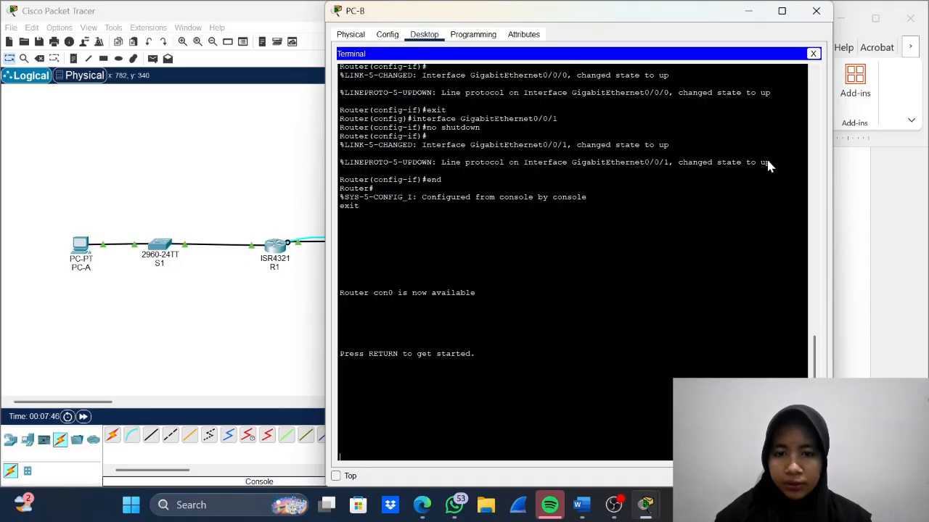
{"action": "left_click_drag", "start_coordinate": [693, 19], "coordinate": [430, 92]}
{"action": "left_click_drag", "start_coordinate": [290, 86], "coordinate": [239, 25]}
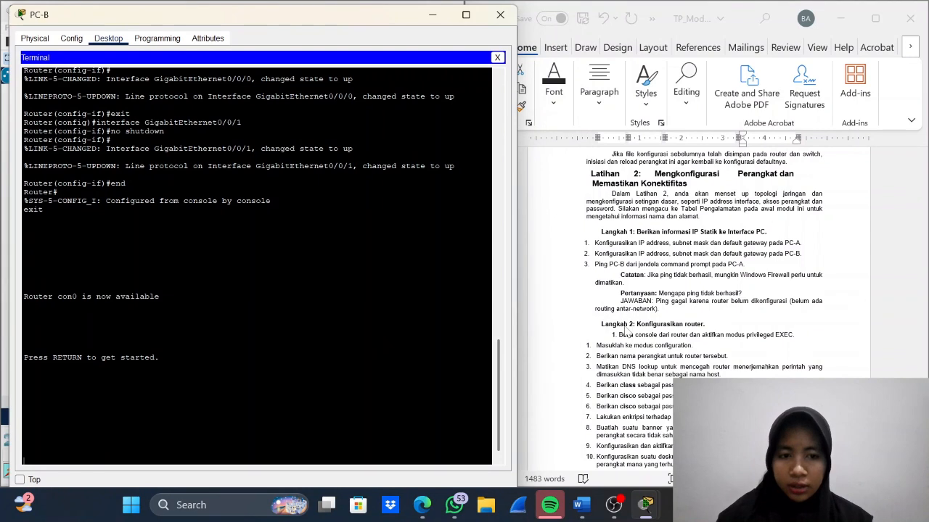
- Enter privileged EXEC mode on the router with enable, and enter global configuration mode with configure terminal
{"action": "key", "text": "Return"}
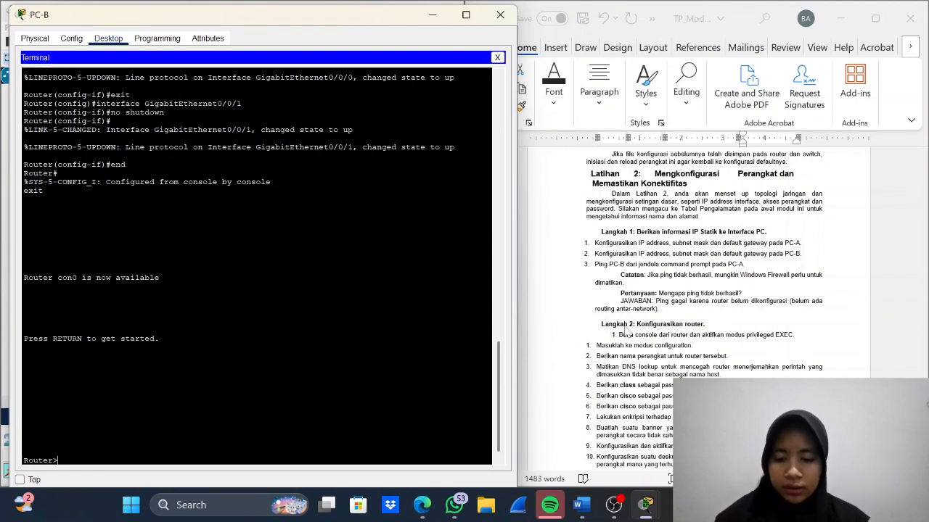
{"action": "type", "text": "enab"}
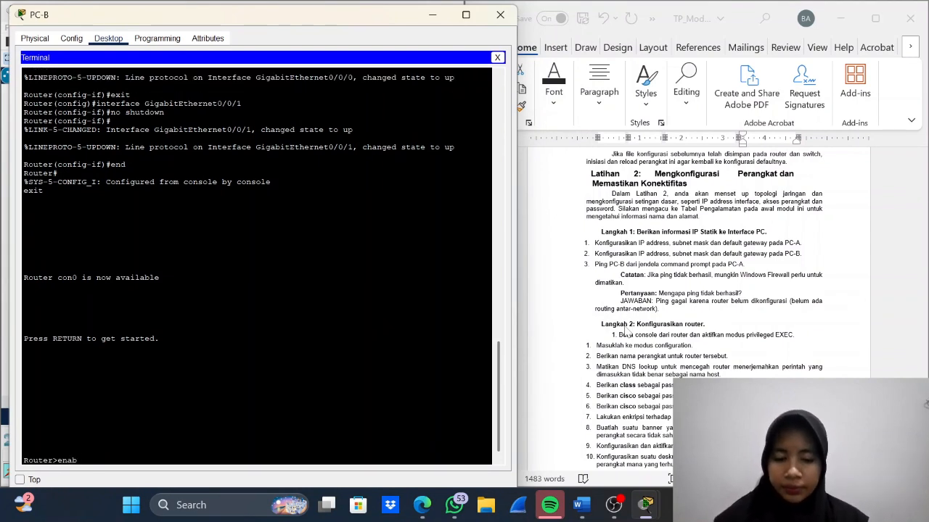
{"action": "type", "text": "le"}
{"action": "key", "text": "Return"}
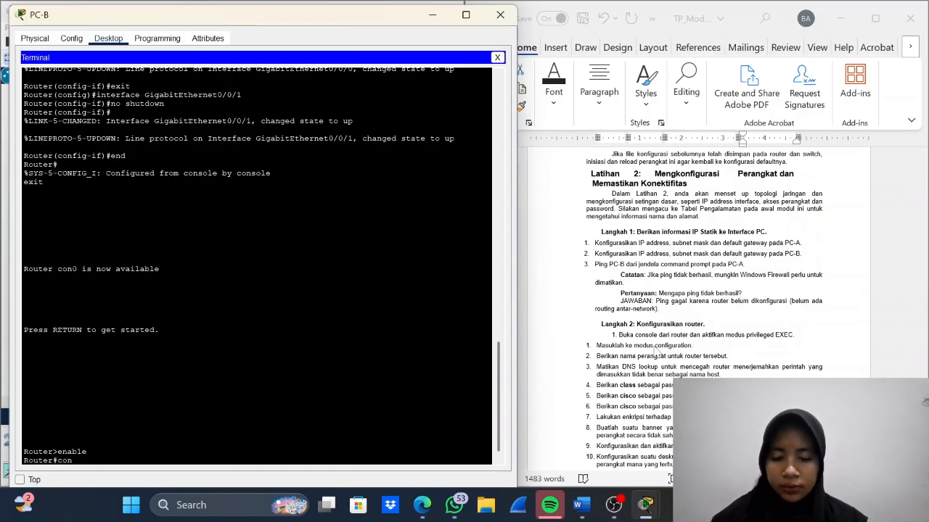
{"action": "type", "text": "figure"}
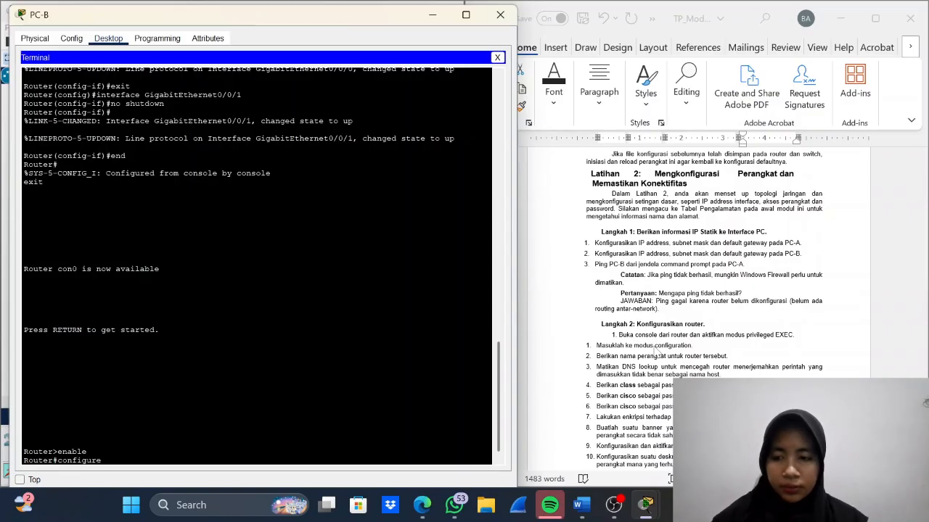
{"action": "type", "text": " terminal"}
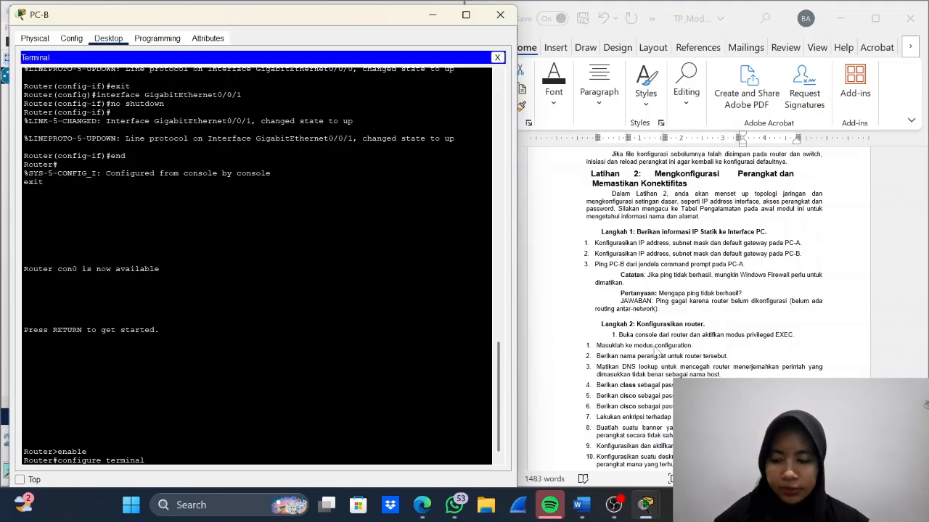
{"action": "key", "text": "Return"}
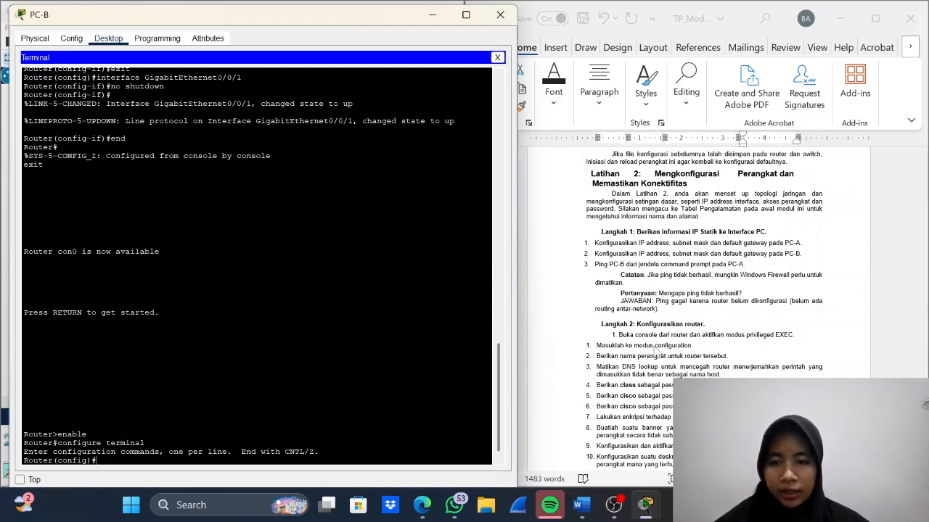
- Set the router's hostname to R1
{"action": "type", "text": "ho"}
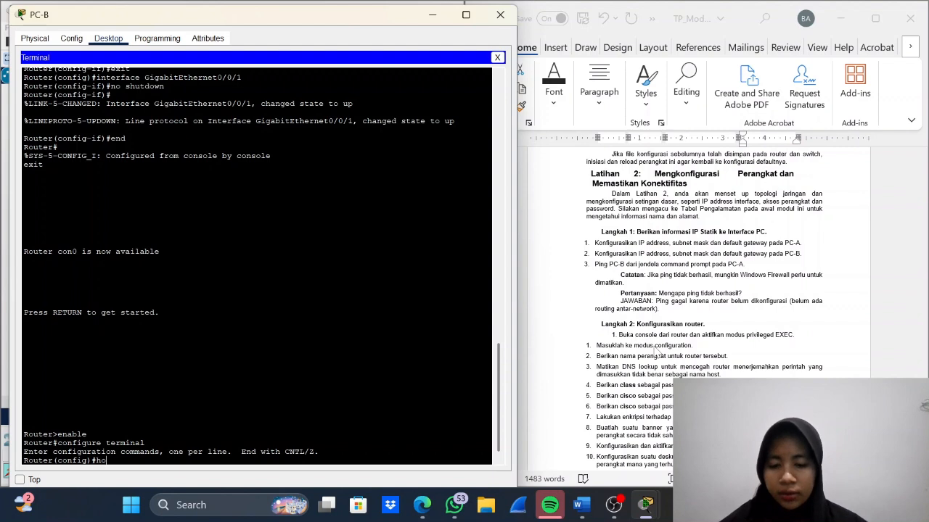
{"action": "type", "text": "snam"}
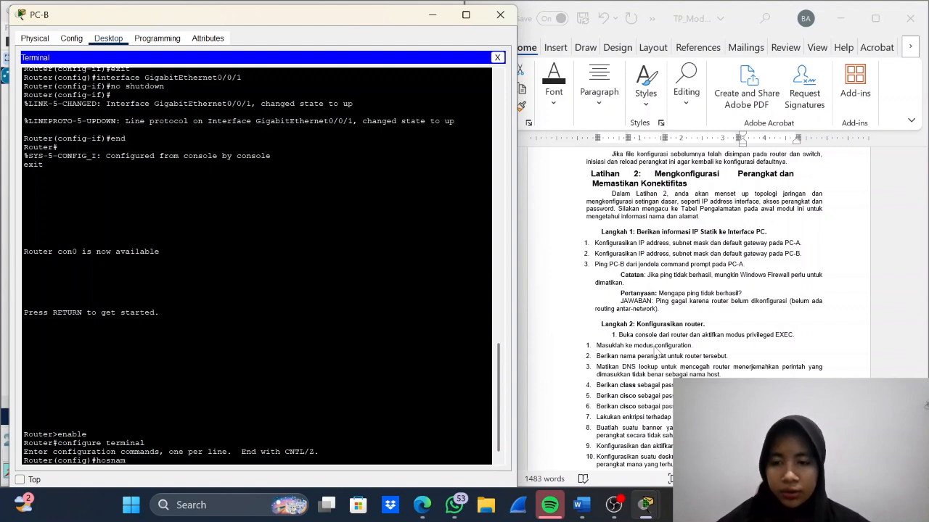
{"action": "key", "text": "BackSpace"}
{"action": "key", "text": "BackSpace"}
{"action": "key", "text": "BackSpace"}
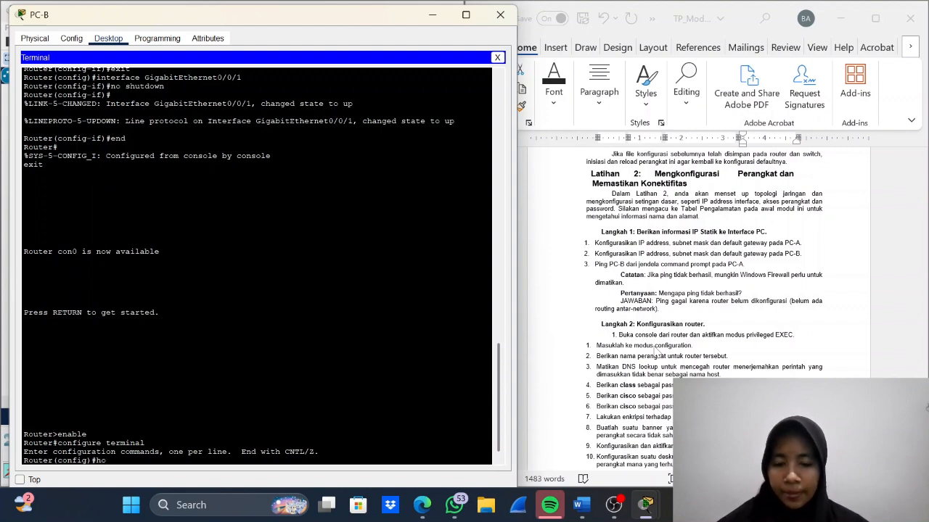
{"action": "type", "text": "stn"}
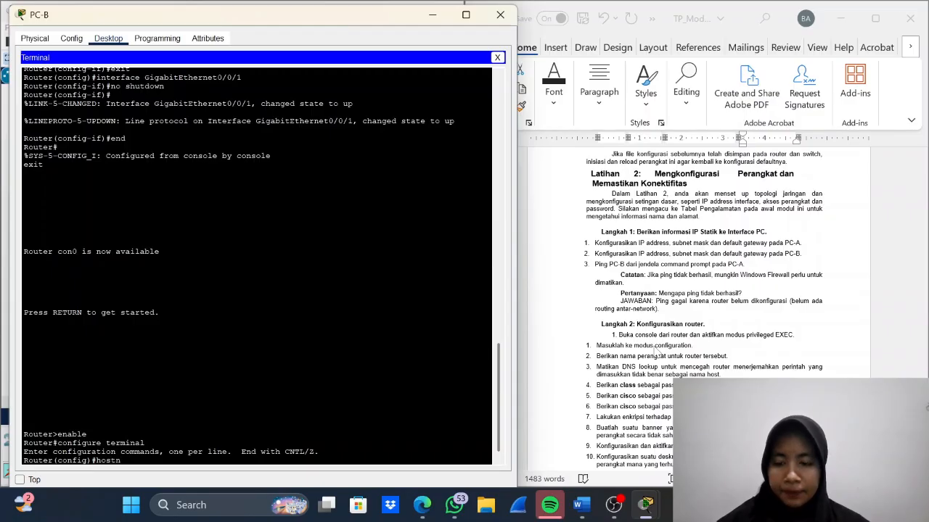
{"action": "type", "text": "ame"}
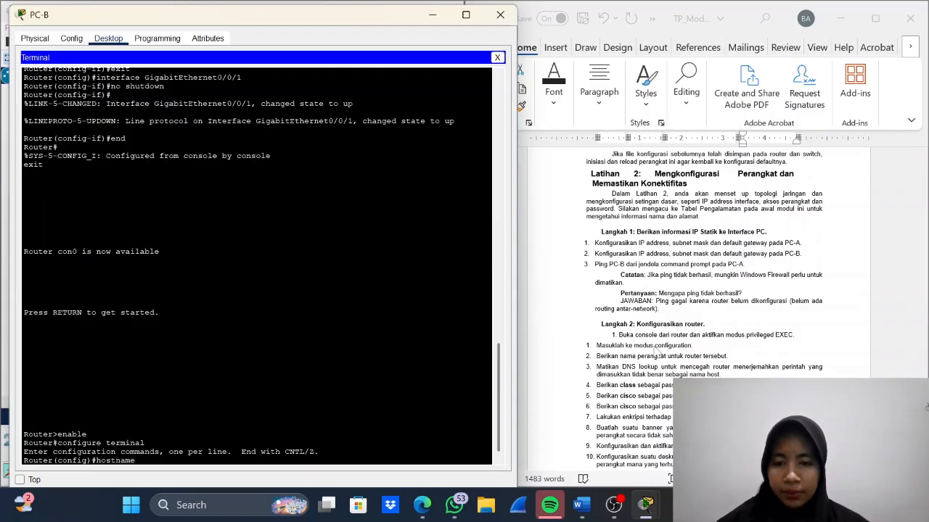
{"action": "key", "text": "Caps_Lock"}
{"action": "type", "text": "R"}
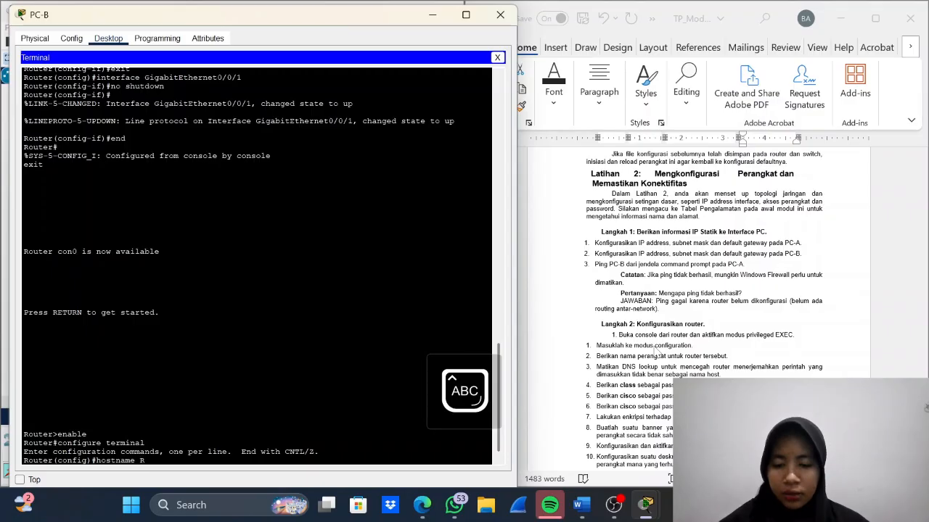
{"action": "key", "text": "Caps_Lock"}
{"action": "type", "text": "1"}
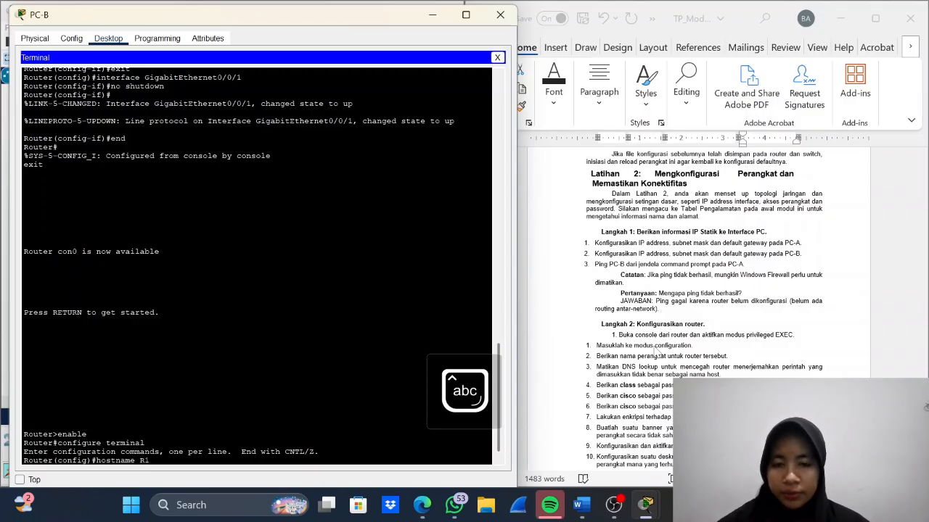
{"action": "key", "text": "Return"}
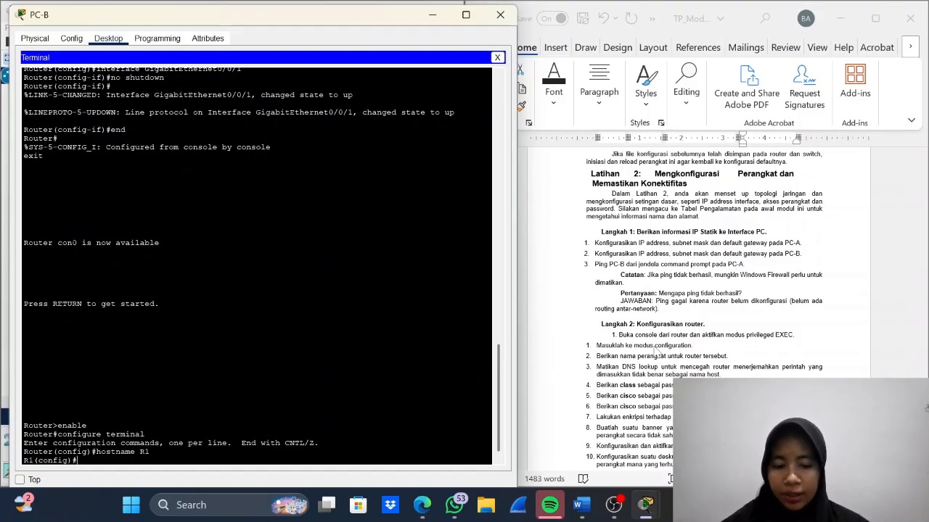
- Disable DNS lookup on R1 with the no ip domain-lookup command
{"action": "type", "text": "no ip"}
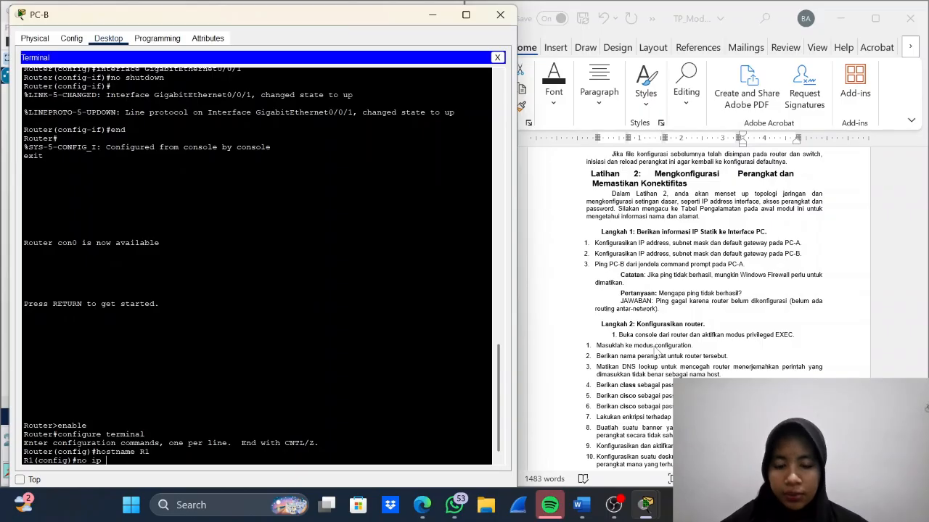
{"action": "type", "text": "domain-lookup"}
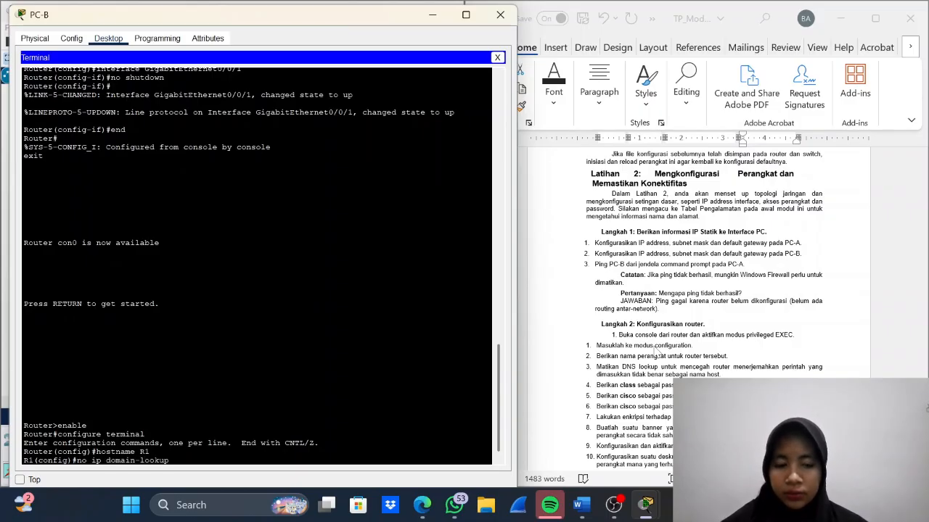
{"action": "key", "text": "Return"}
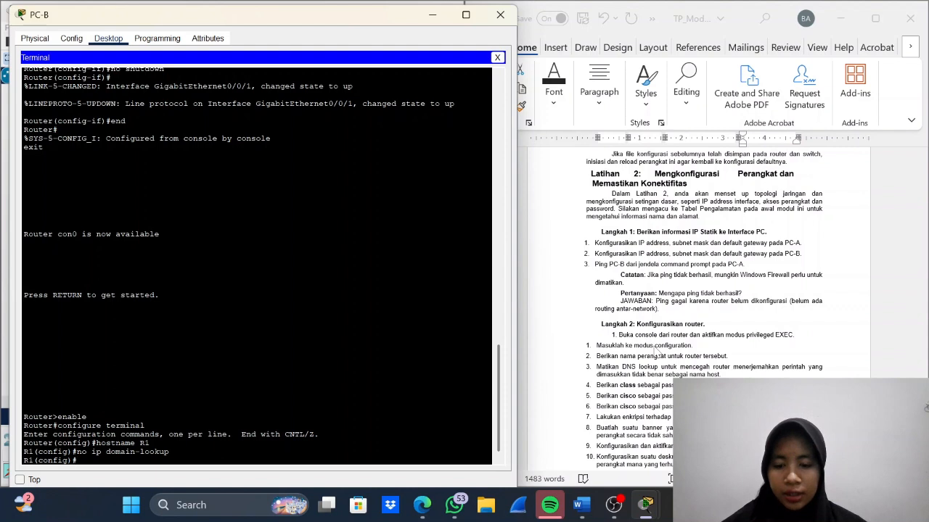
- Set R1's encrypted privileged EXEC password with the enable secret command, using the password given in the lab instructions
{"action": "type", "text": "enable"}
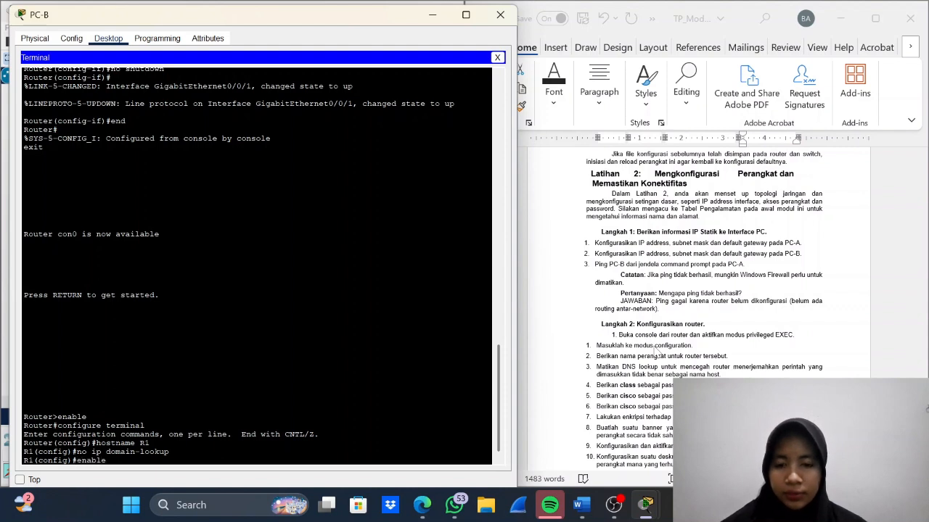
{"action": "type", "text": " secr"}
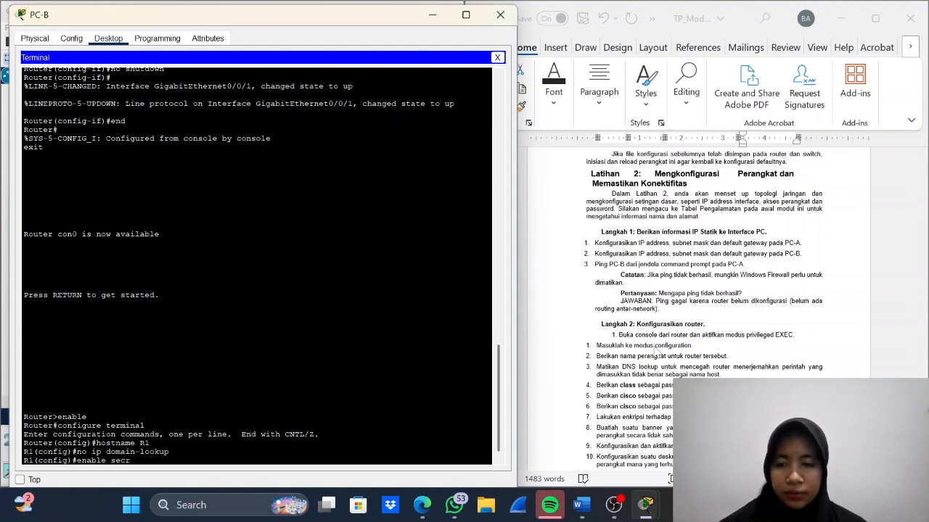
{"action": "type", "text": "et"}
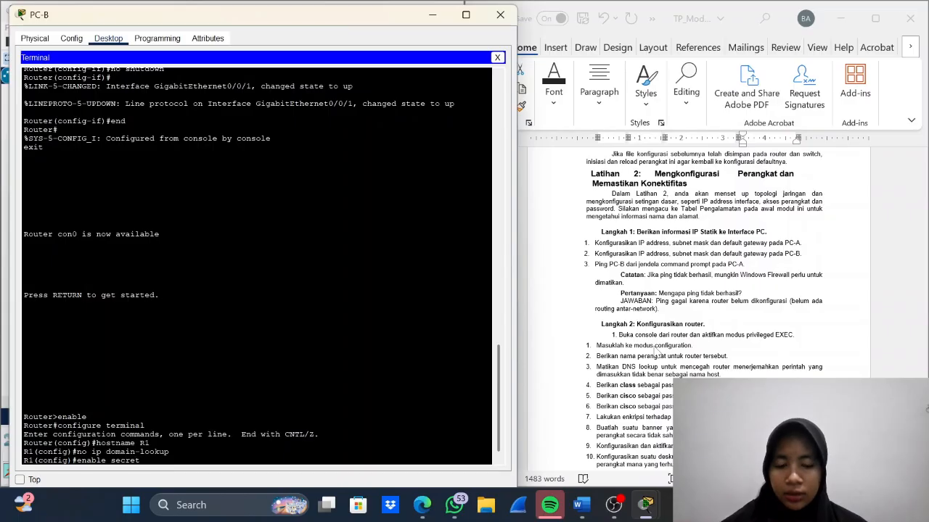
{"action": "type", "text": " class"}
{"action": "key", "text": "Return"}
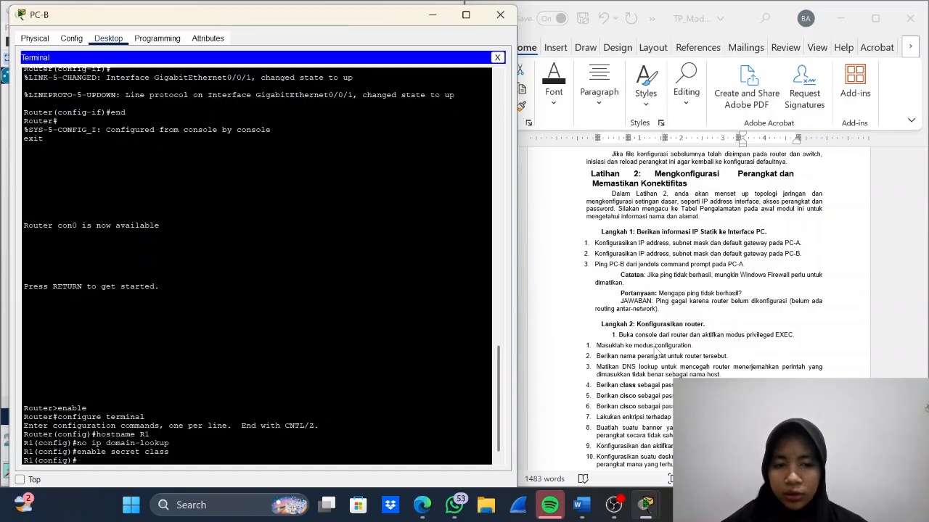
- Enter line configuration for console 0 on R1 and set the console password given in the lab instructions
{"action": "type", "text": "lin"}
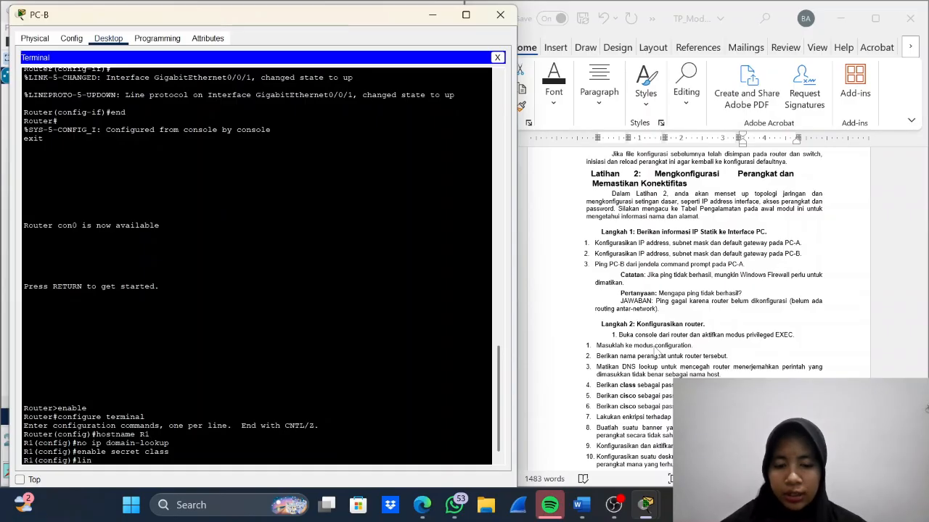
{"action": "type", "text": "e consol"}
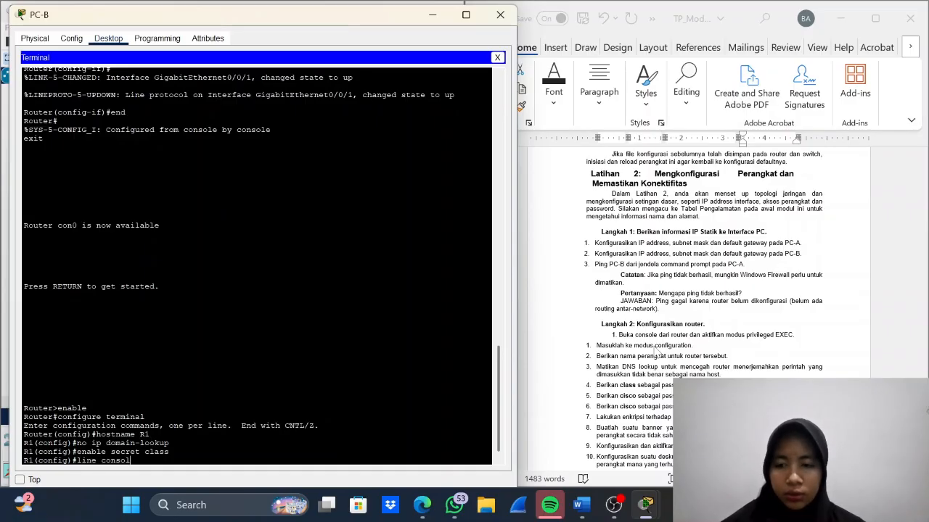
{"action": "type", "text": "e 0"}
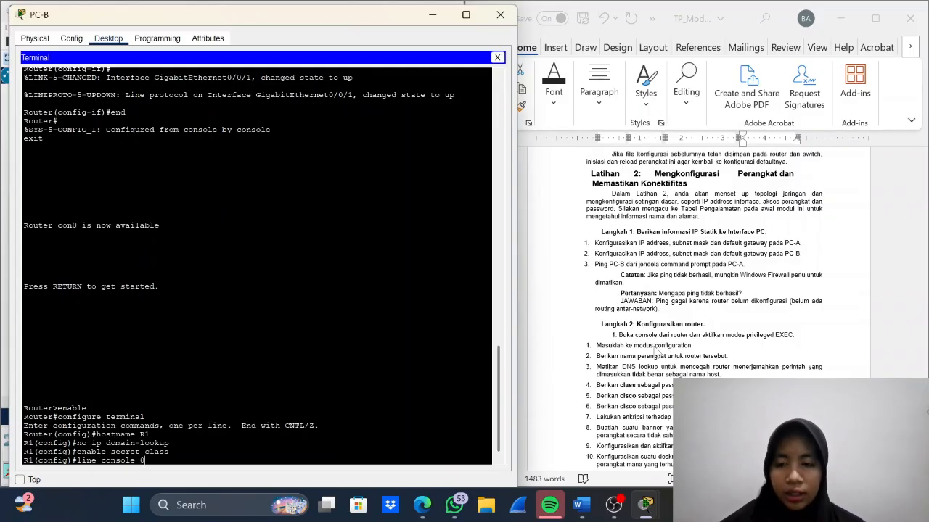
{"action": "key", "text": "Return"}
{"action": "type", "text": "pa"}
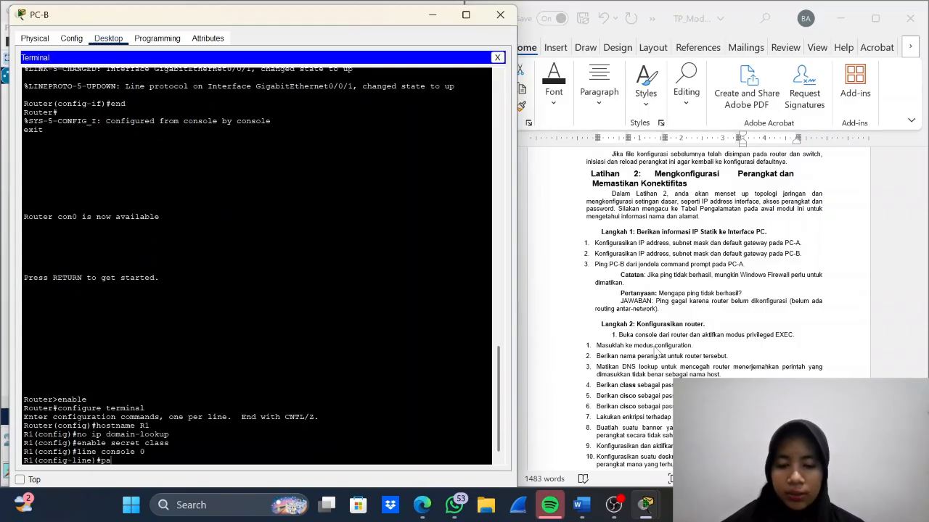
{"action": "type", "text": "ssword "}
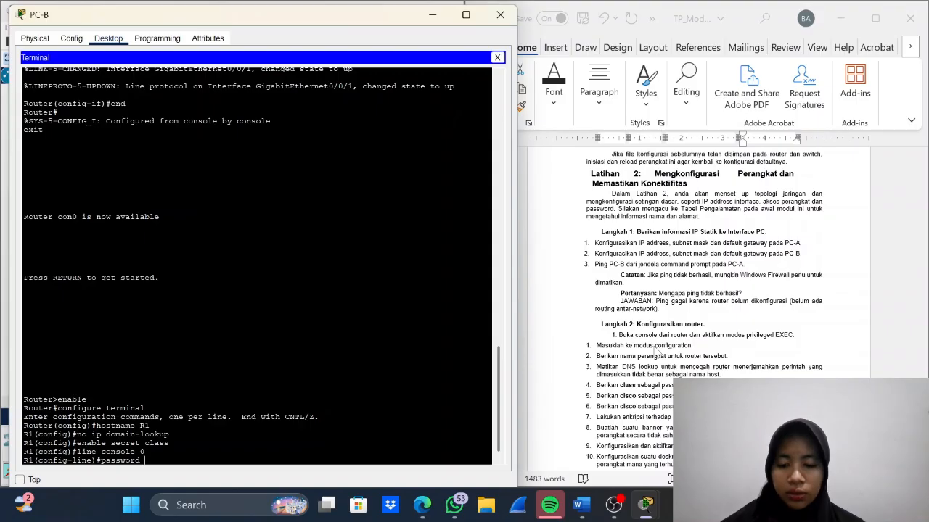
{"action": "type", "text": "cisco"}
{"action": "key", "text": "Return"}
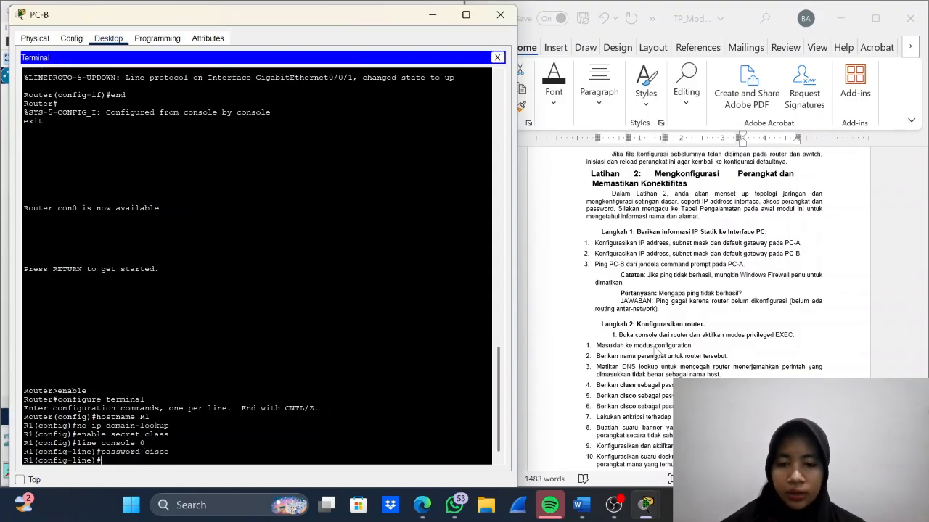
- Require login on R1's console line and return to global configuration mode
{"action": "type", "text": "login"}
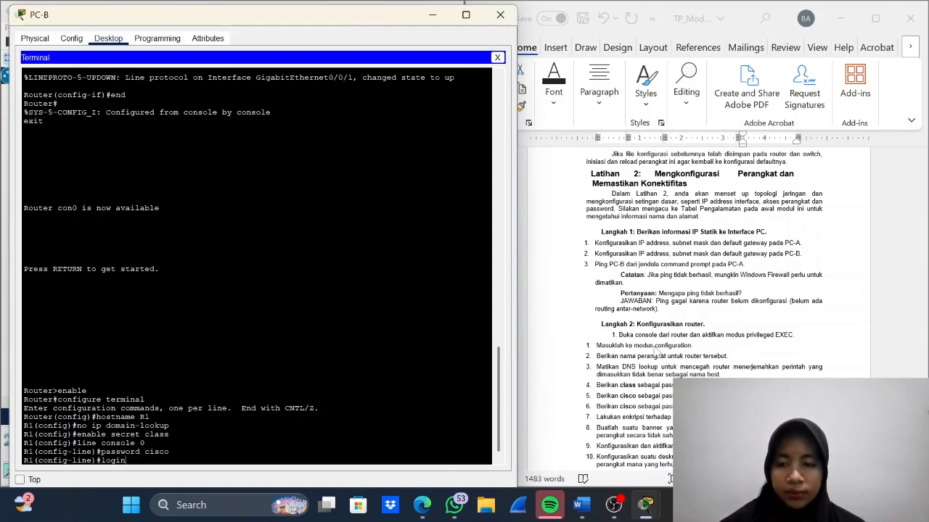
{"action": "key", "text": "Return"}
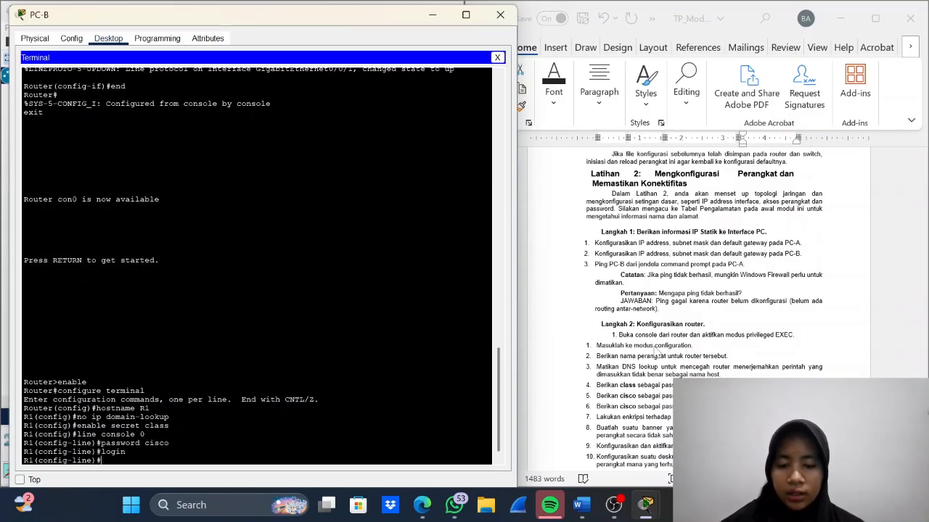
{"action": "type", "text": "exit"}
{"action": "key", "text": "Return"}
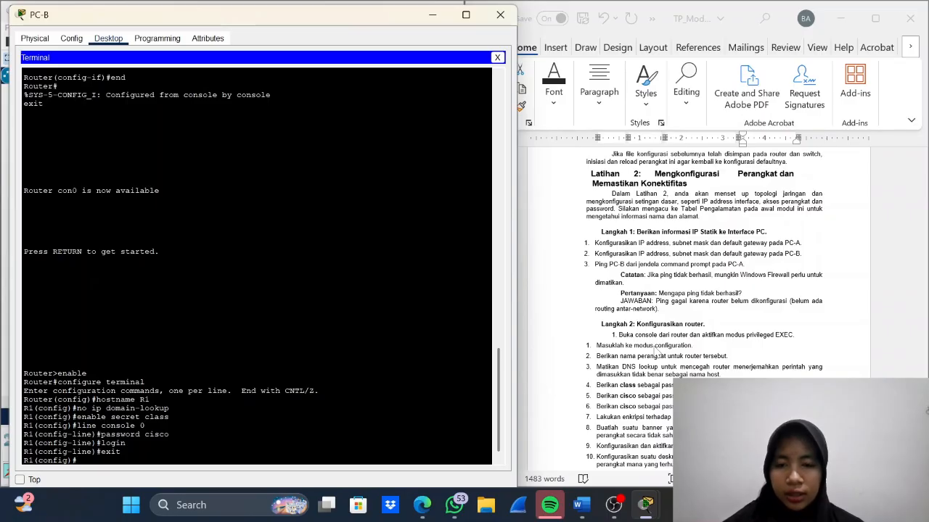
- Enter line configuration for vty 0 4 on R1 and set the vty password given in the lab instructions
{"action": "type", "text": "line v"}
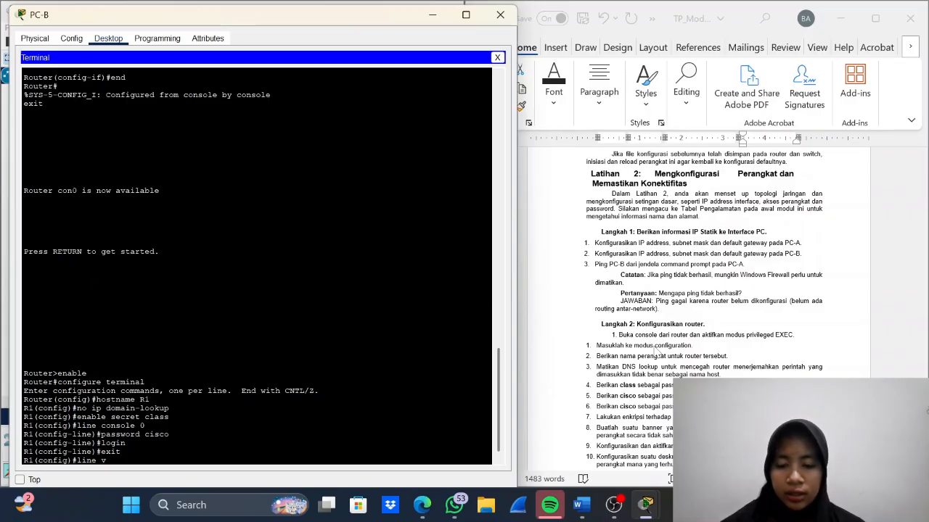
{"action": "type", "text": "ty 0"}
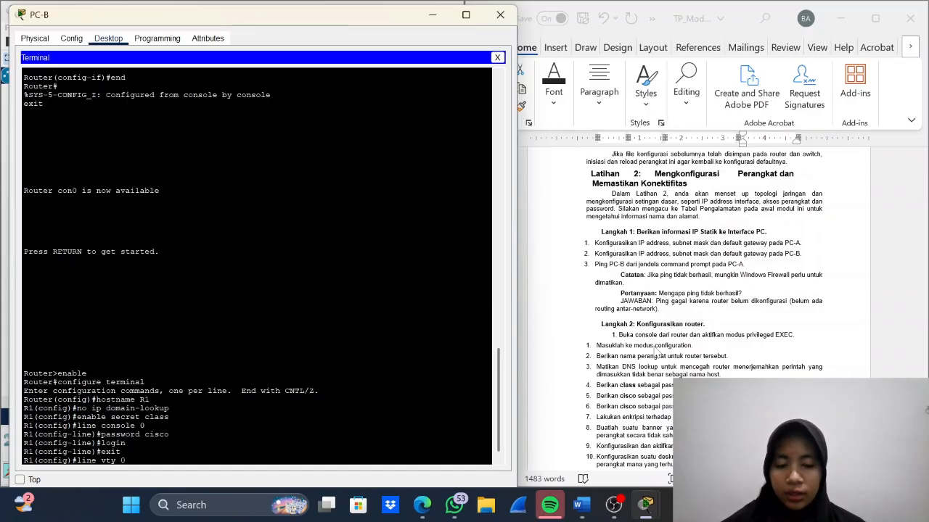
{"action": "type", "text": " 4"}
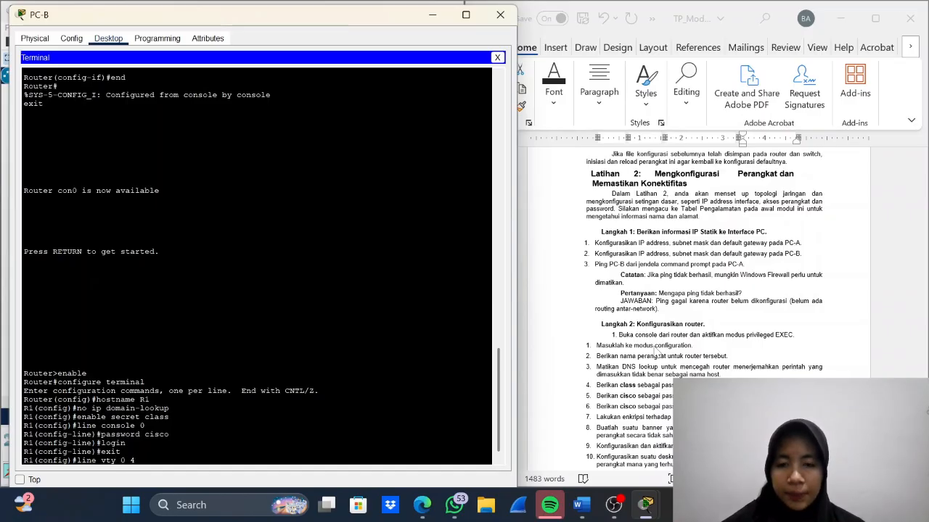
{"action": "key", "text": "Return"}
{"action": "type", "text": "passsw"}
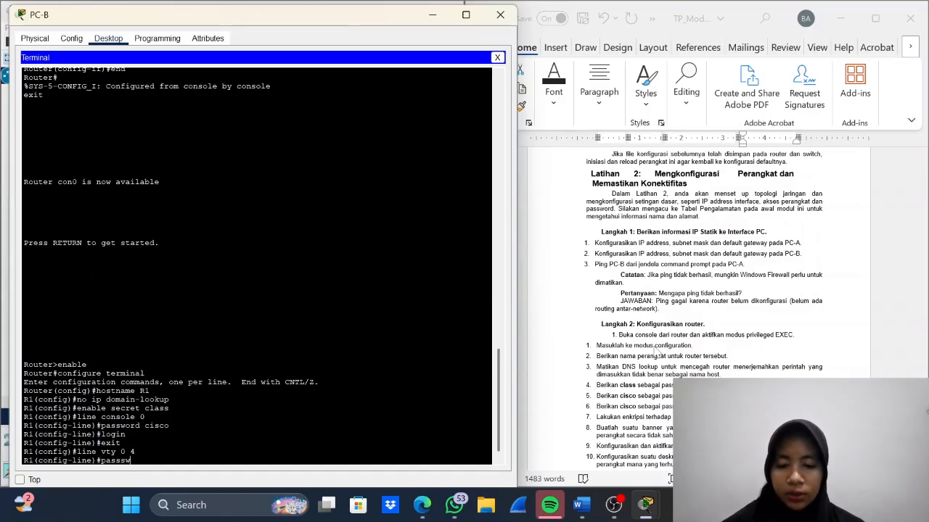
{"action": "key", "text": "BackSpace"}
{"action": "key", "text": "BackSpace"}
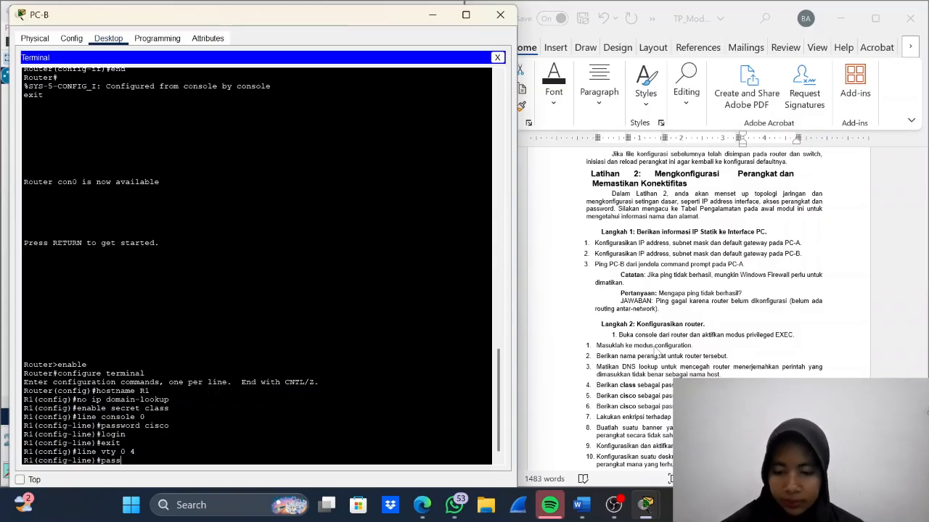
{"action": "type", "text": "word cisco"}
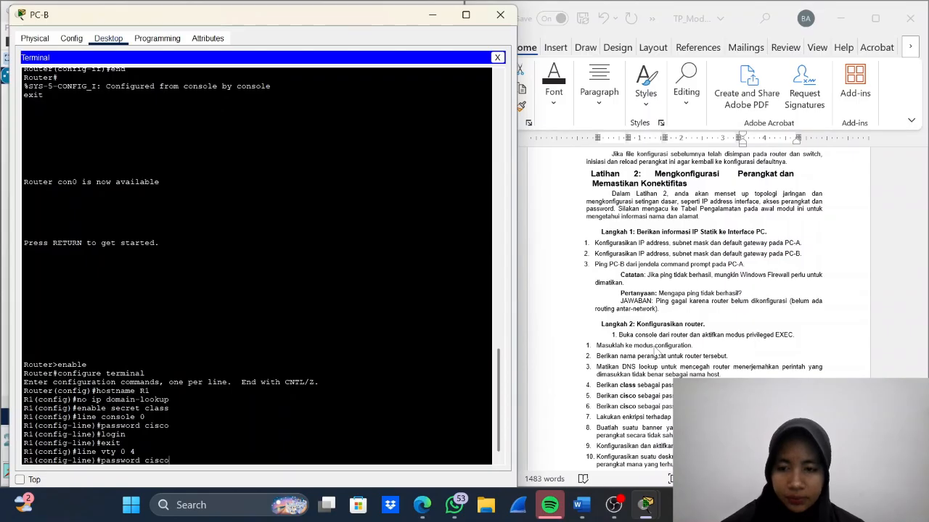
{"action": "key", "text": "Return"}
- Require login on R1's vty lines 0 4 and return to global configuration mode
{"action": "type", "text": "login"}
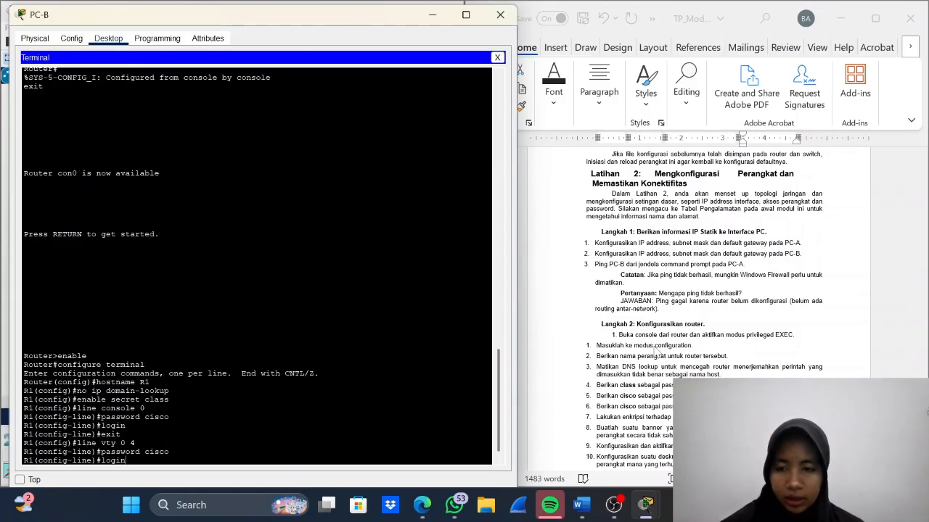
{"action": "key", "text": "Return"}
{"action": "type", "text": "exit"}
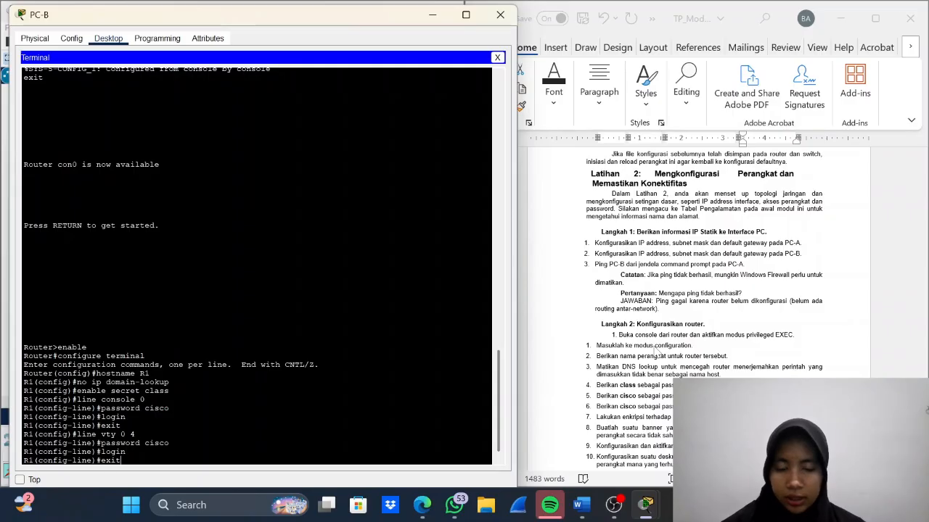
{"action": "key", "text": "Return"}
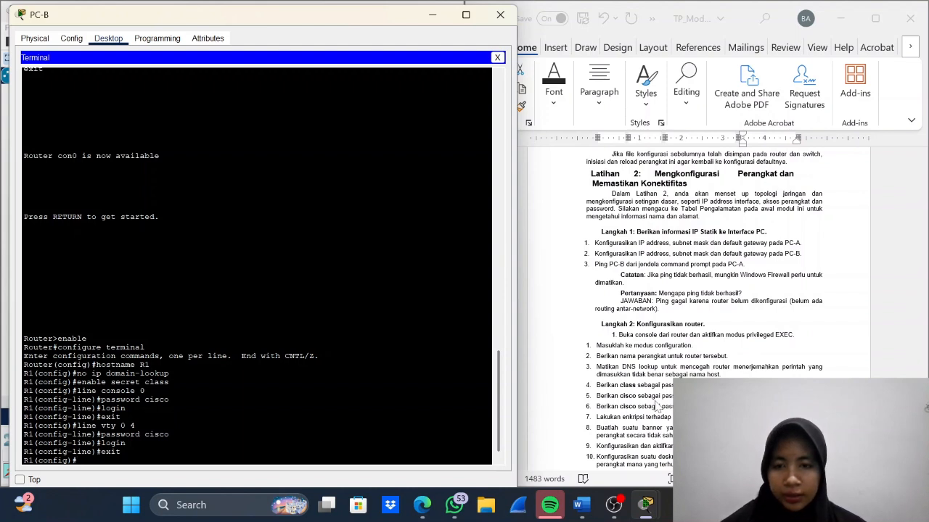
- Try to turn on password encryption on R1 with the command service passwor-encryption
{"action": "type", "text": "se"}
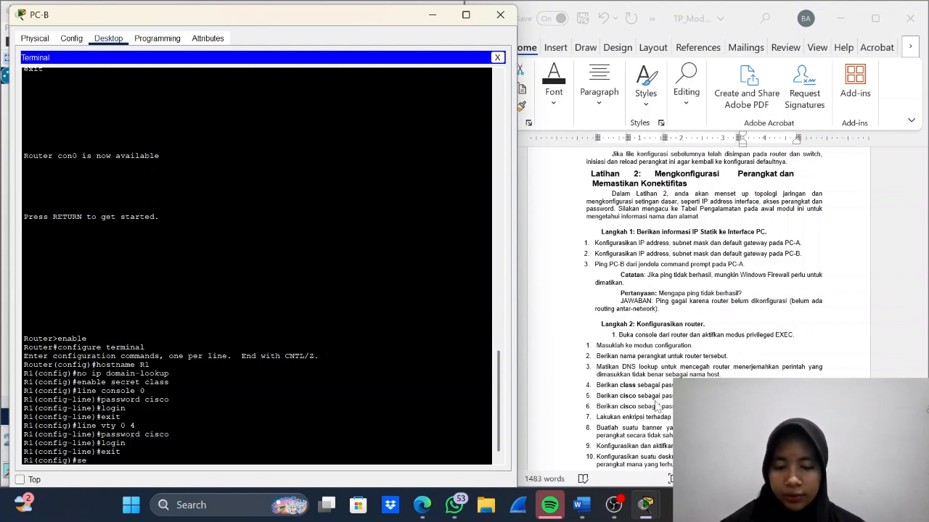
{"action": "type", "text": "rvice"}
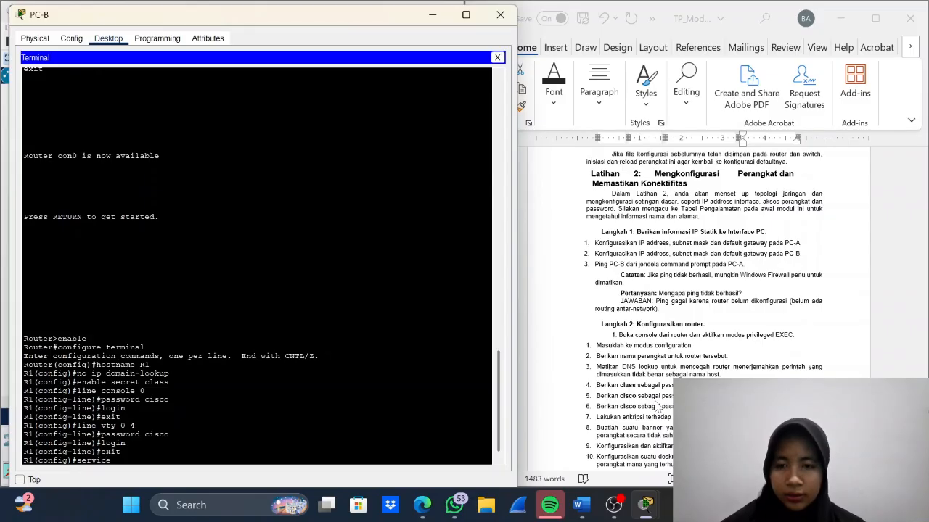
{"action": "type", "text": " passwo"}
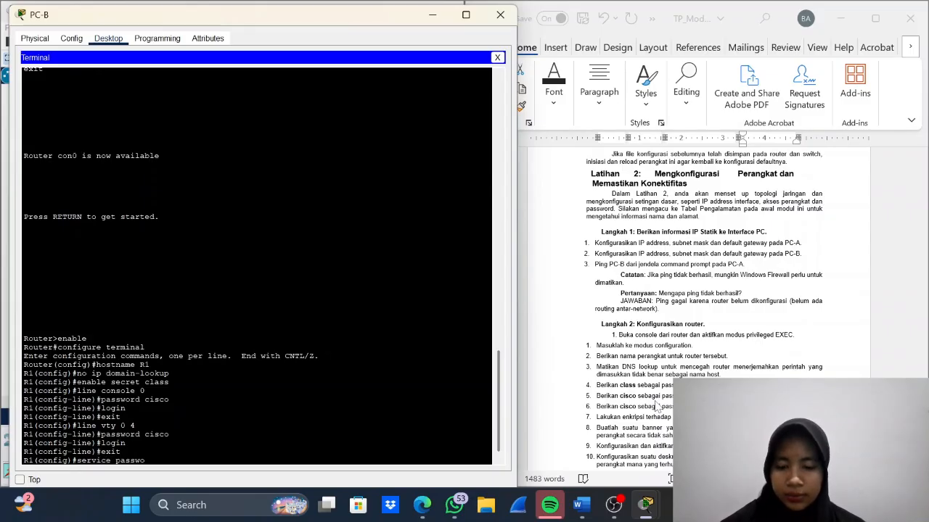
{"action": "type", "text": "r-encryp"}
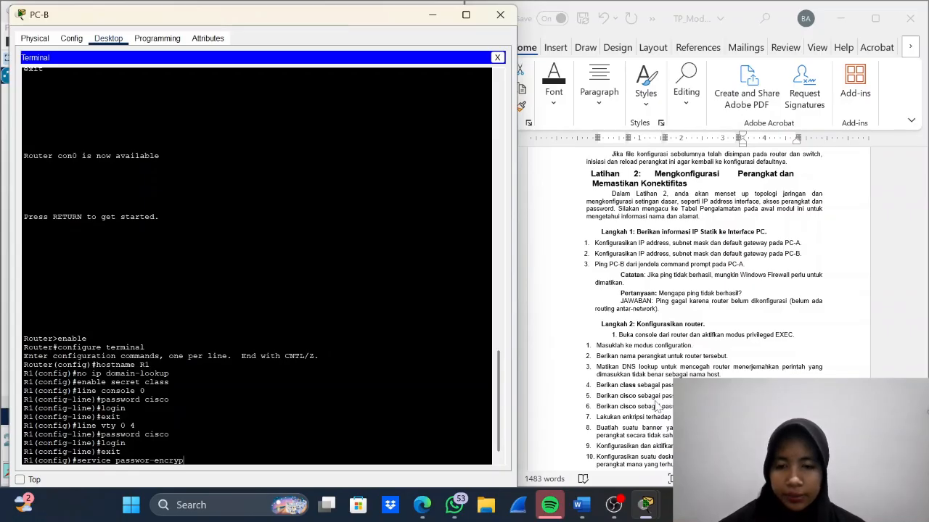
{"action": "type", "text": "tion"}
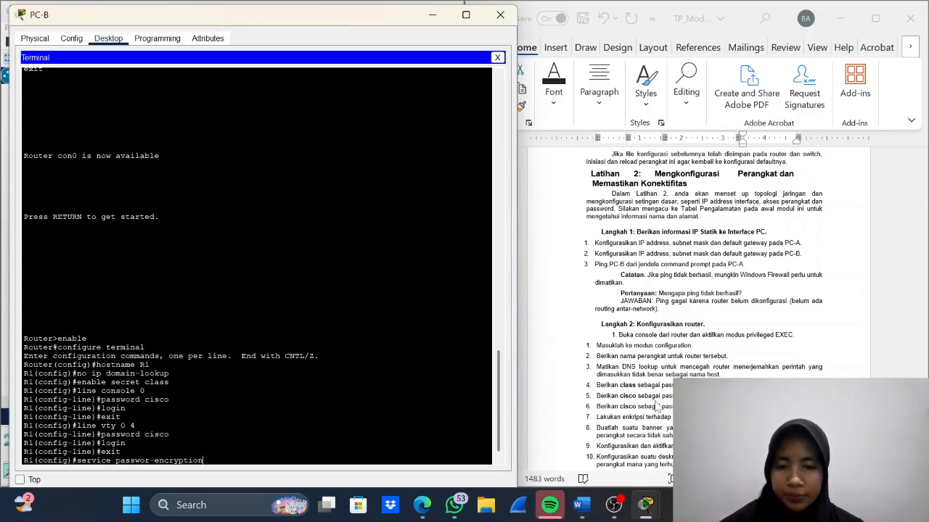
{"action": "key", "text": "Return"}
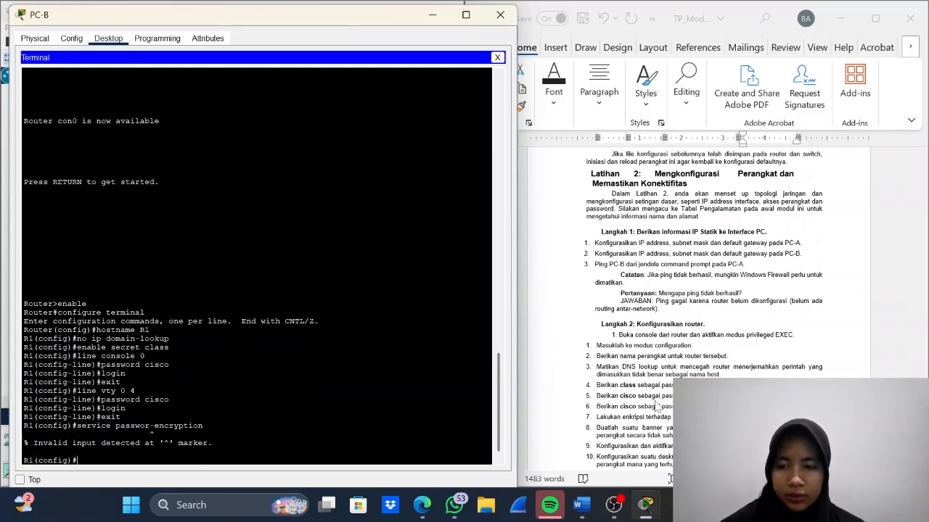
- Encrypt R1's plaintext passwords with the service password-encryption command
{"action": "type", "text": "se"}
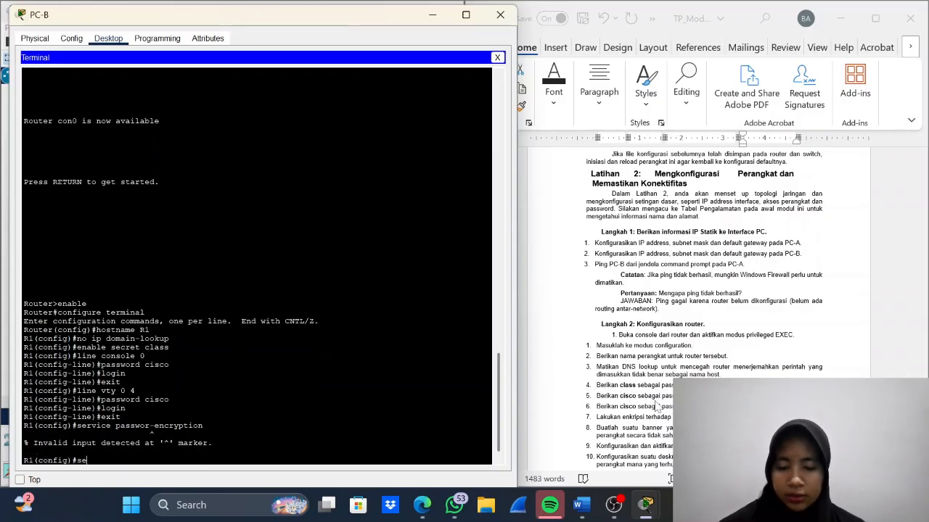
{"action": "type", "text": "rv"}
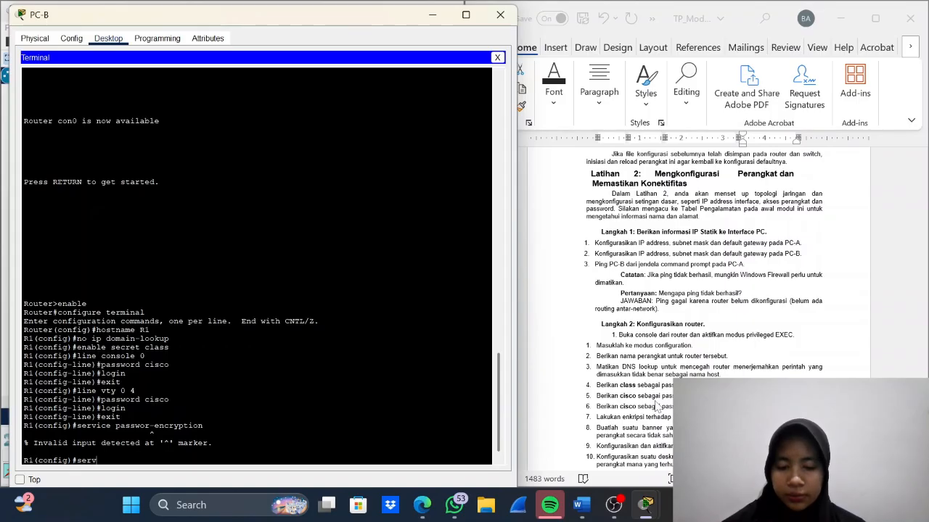
{"action": "type", "text": "ice passwo"}
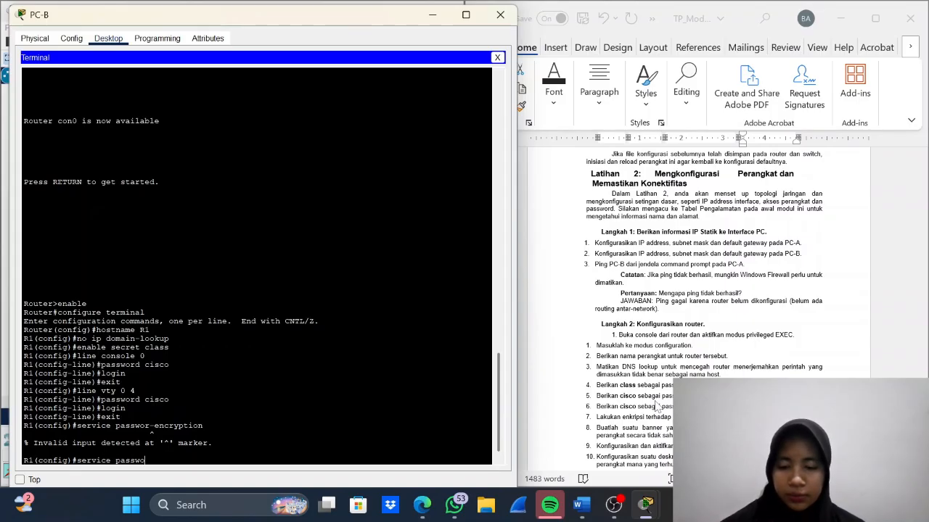
{"action": "type", "text": "rd-e"}
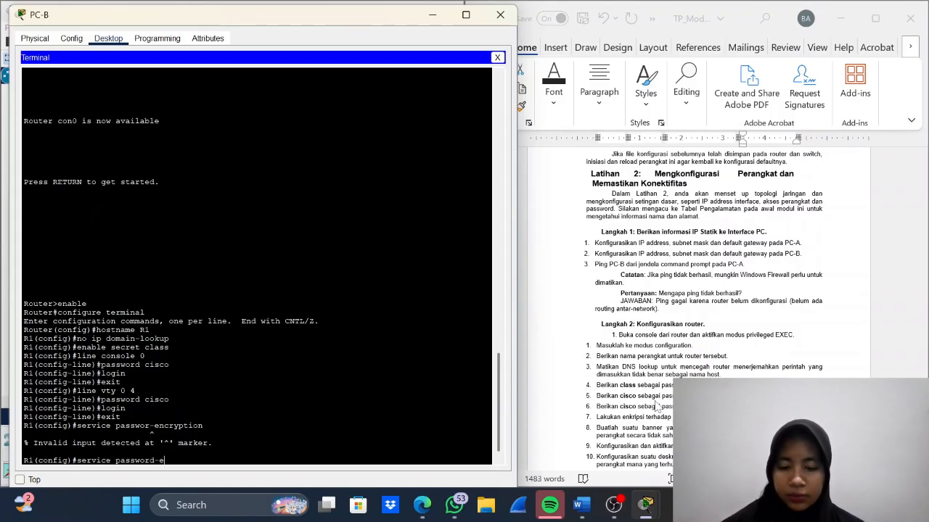
{"action": "type", "text": "ncryp"}
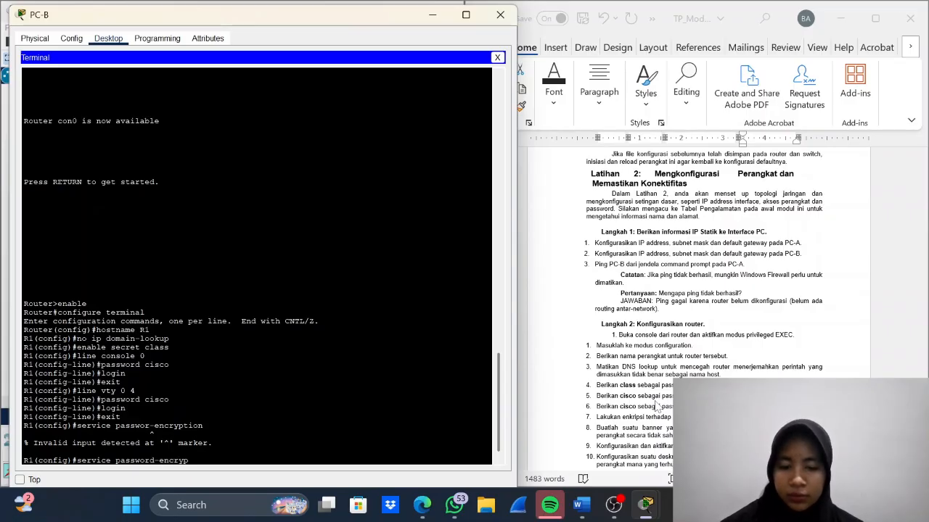
{"action": "type", "text": "tion"}
{"action": "key", "text": "Return"}
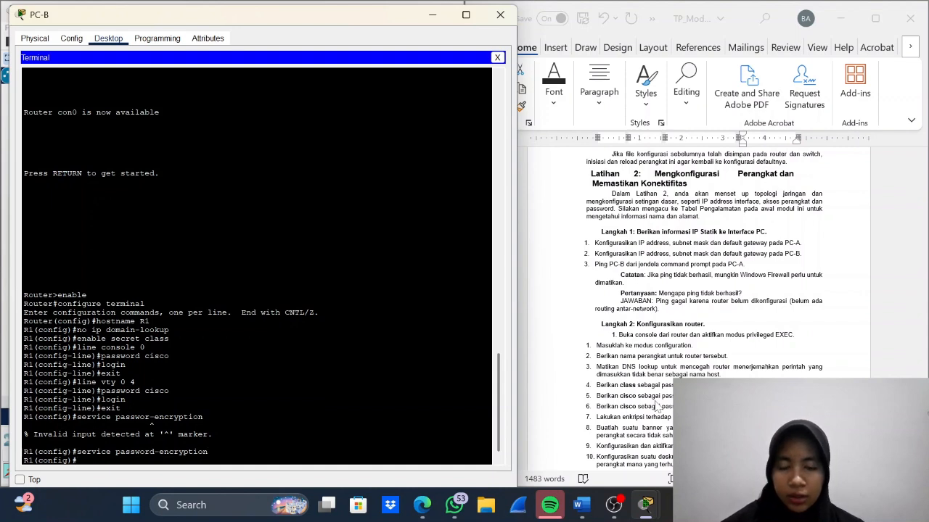
- Set R1's message-of-the-day banner to "akses tidak sah" to warn against unauthorised access
{"action": "type", "text": "banner"}
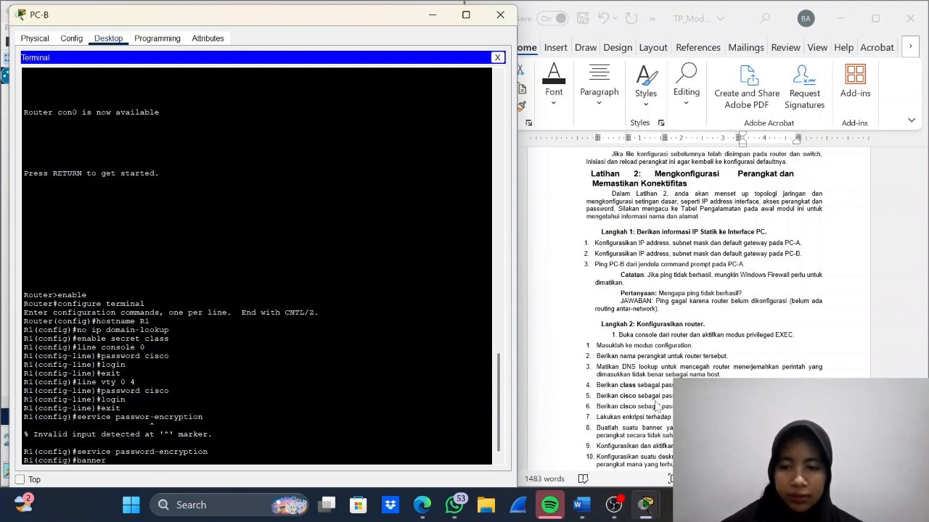
{"action": "type", "text": " motd"}
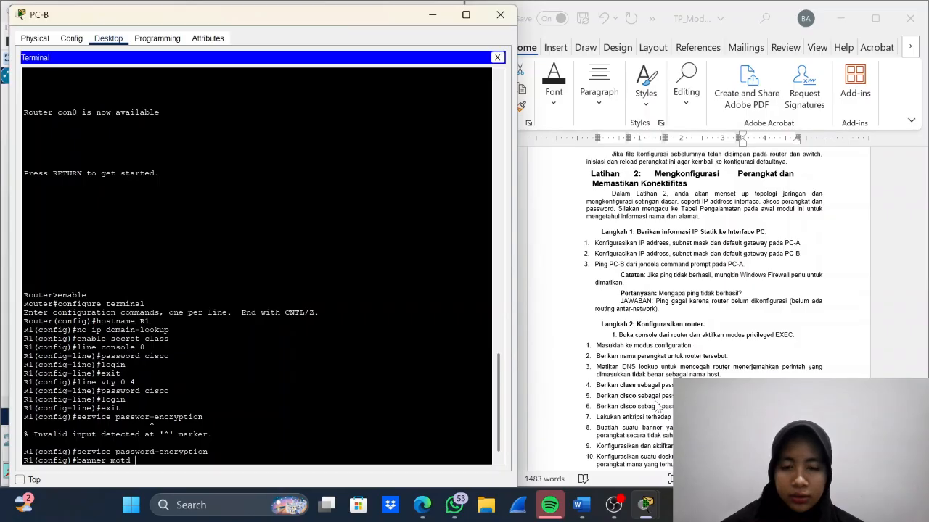
{"action": "type", "text": " \""}
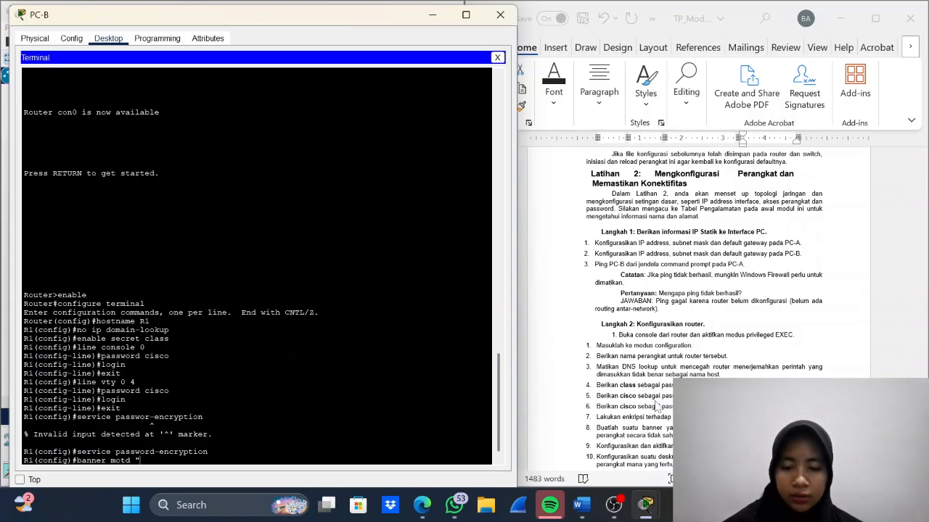
{"action": "type", "text": "akses tid"}
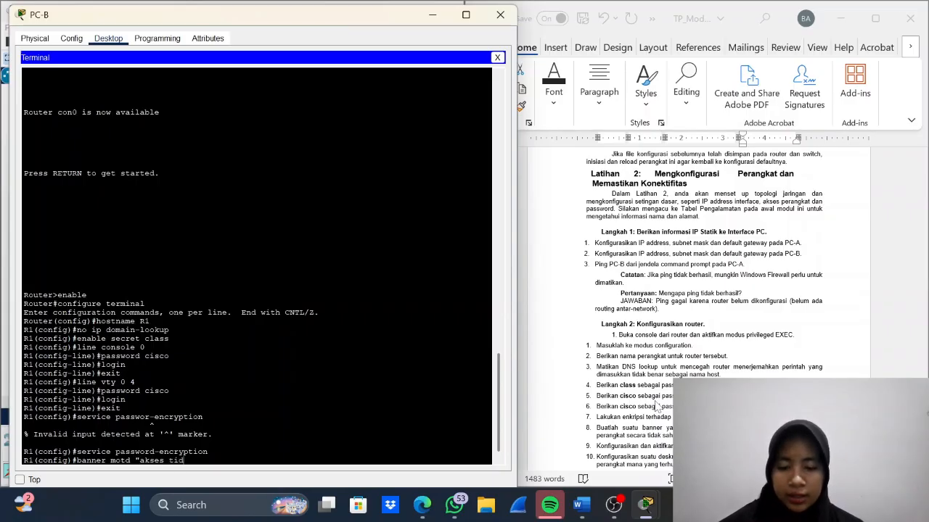
{"action": "type", "text": "ak sah"}
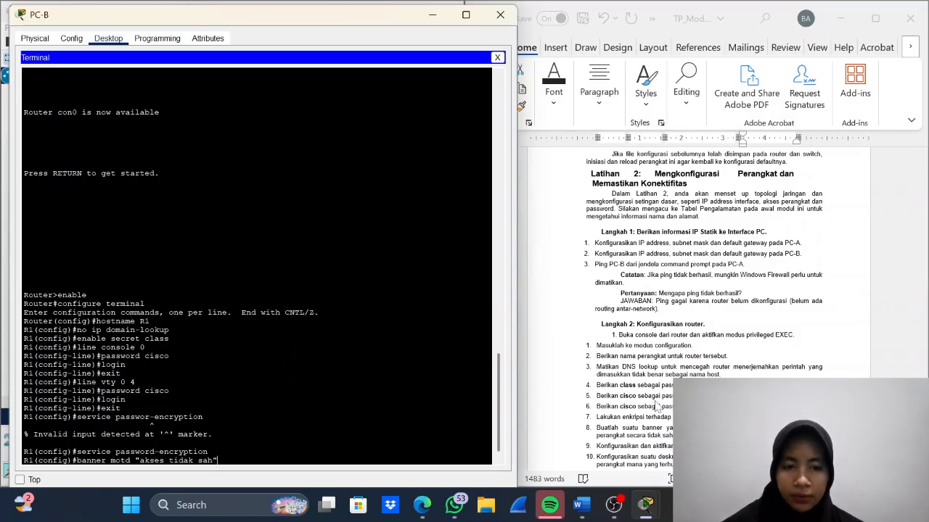
{"action": "type", "text": "\""}
{"action": "key", "text": "Return"}
{"action": "scroll", "coordinate": [656, 406], "scroll_direction": "down", "scroll_amount": 3}
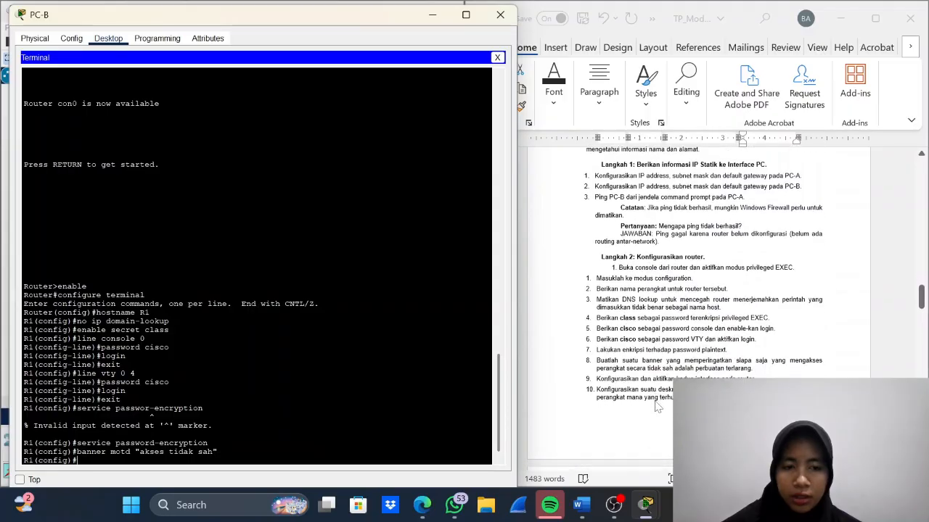
{"action": "scroll", "coordinate": [656, 407], "scroll_direction": "down", "scroll_amount": 2}
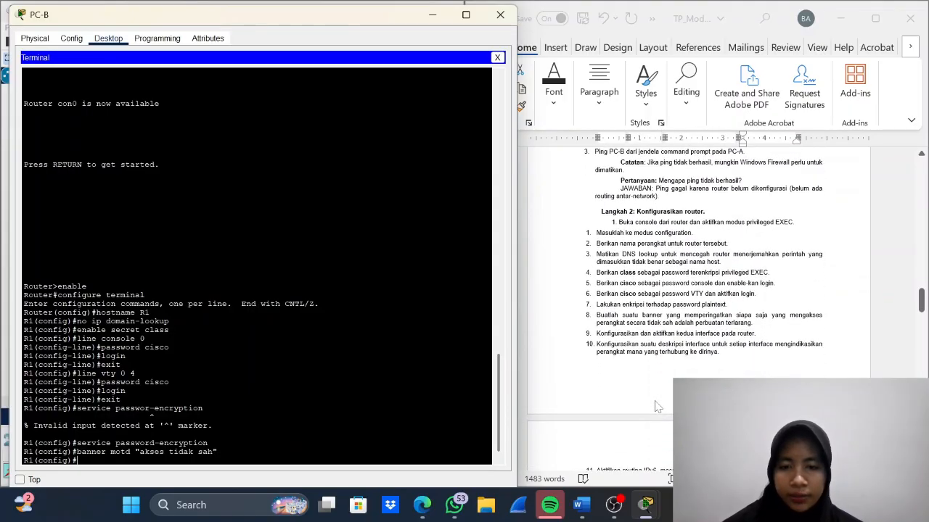
{"action": "left_click", "coordinate": [656, 407]}
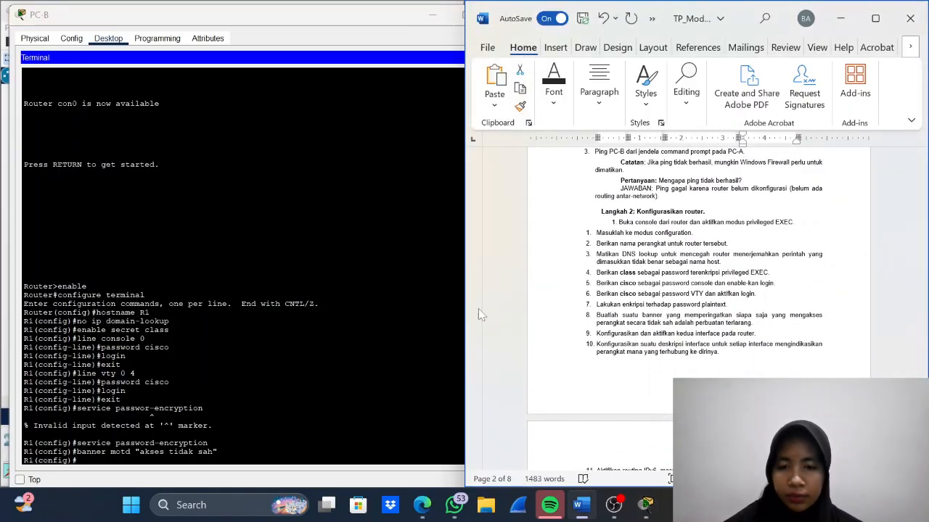
{"action": "scroll", "coordinate": [499, 315], "scroll_direction": "up", "scroll_amount": 5}
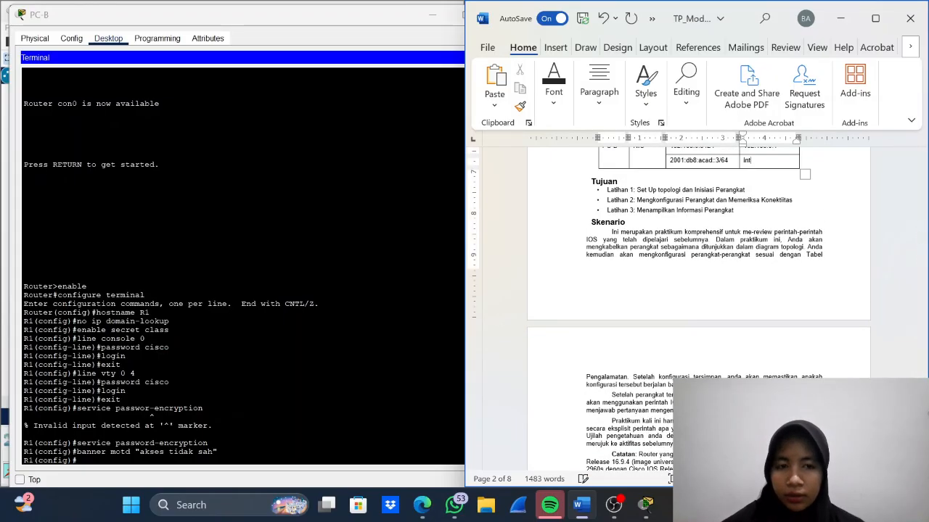
{"action": "key", "text": "BackSpace"}
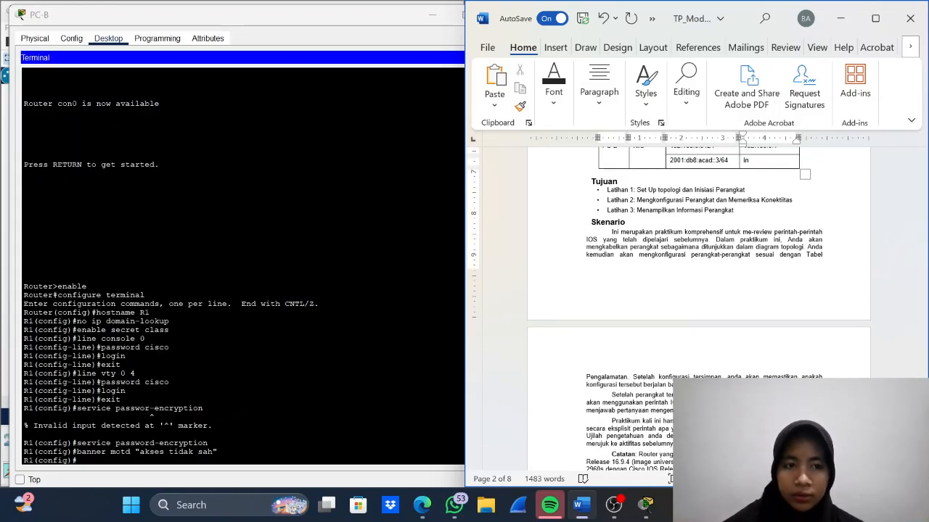
{"action": "key", "text": "BackSpace"}
{"action": "key", "text": "BackSpace"}
{"action": "type", "text": "fe80::1"}
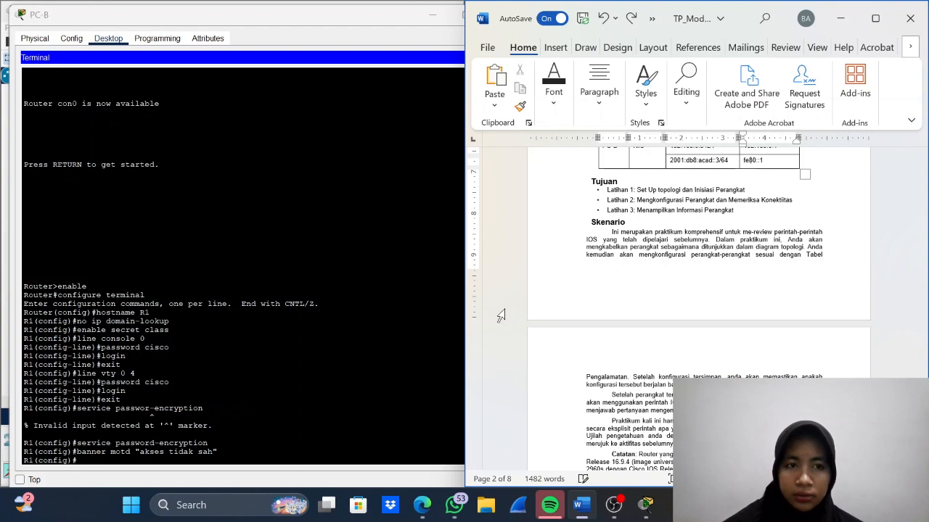
{"action": "key", "text": "ctrl+z"}
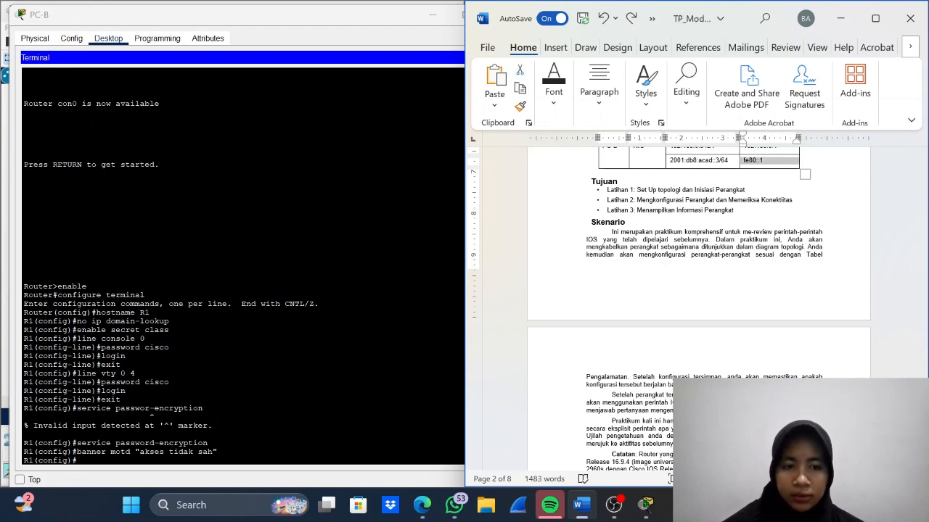
- Return to the PC-B terminal and enter interface configuration mode for g0/0/0 on R1
{"action": "left_click", "coordinate": [101, 400]}
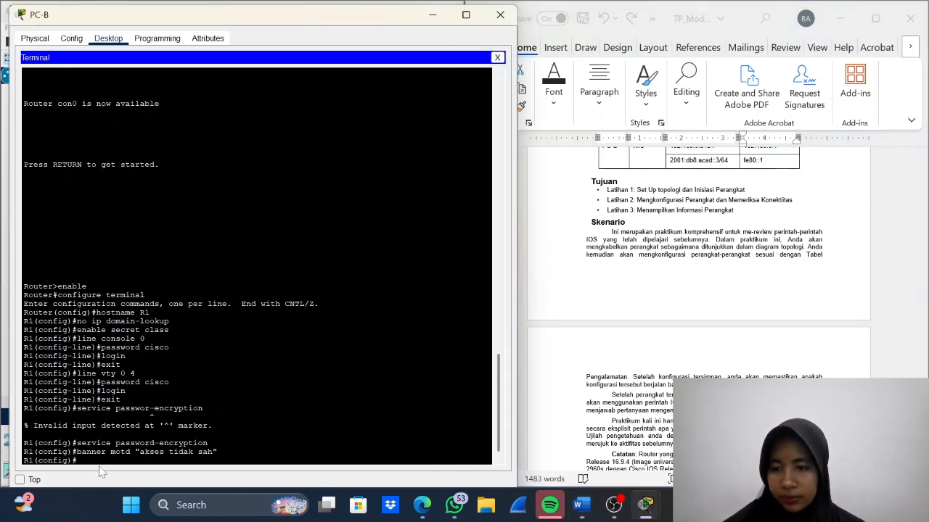
{"action": "type", "text": "interface"}
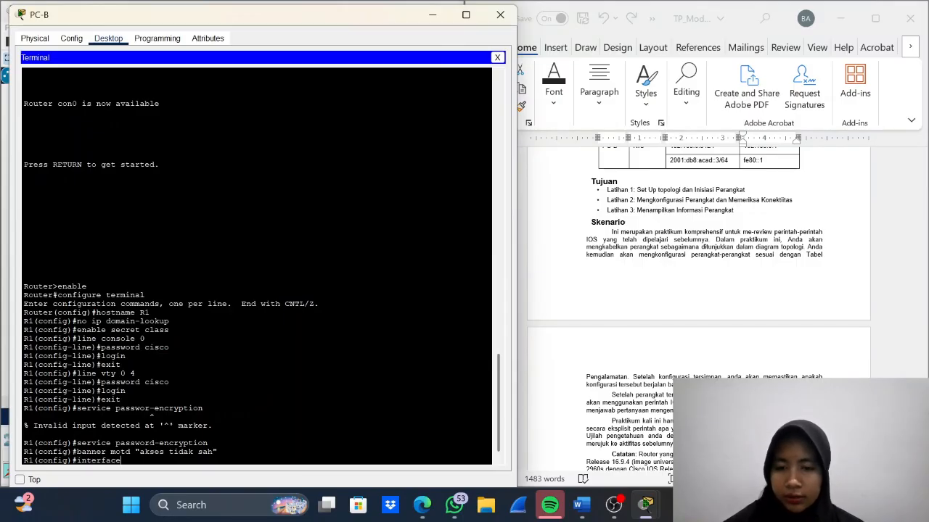
{"action": "type", "text": " g0"}
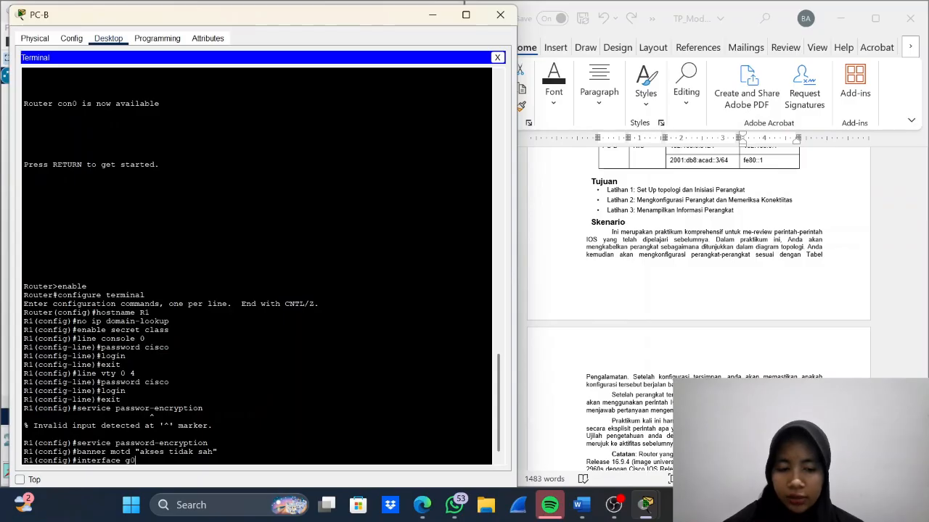
{"action": "type", "text": "/0/0"}
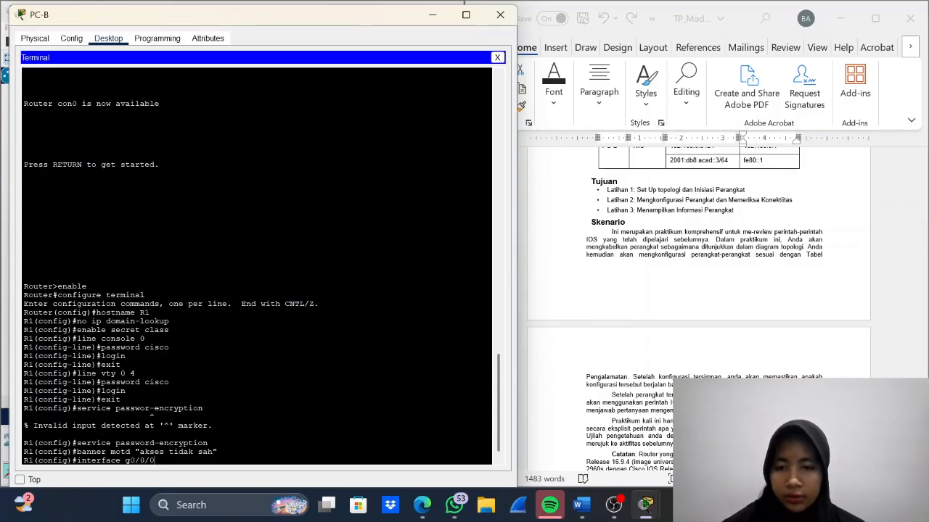
{"action": "key", "text": "Return"}
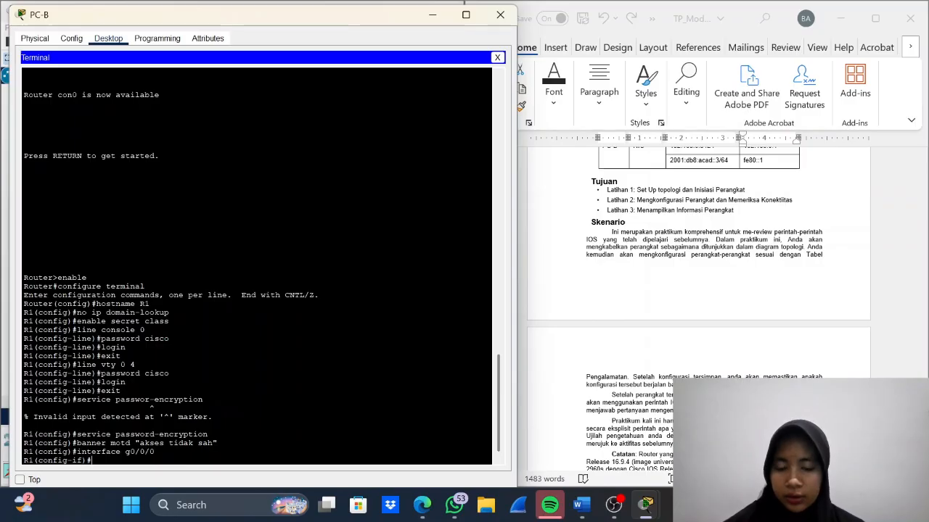
- Give R1's interface g0/0/0 the description "koneksi ke PC-B"
{"action": "type", "text": "de"}
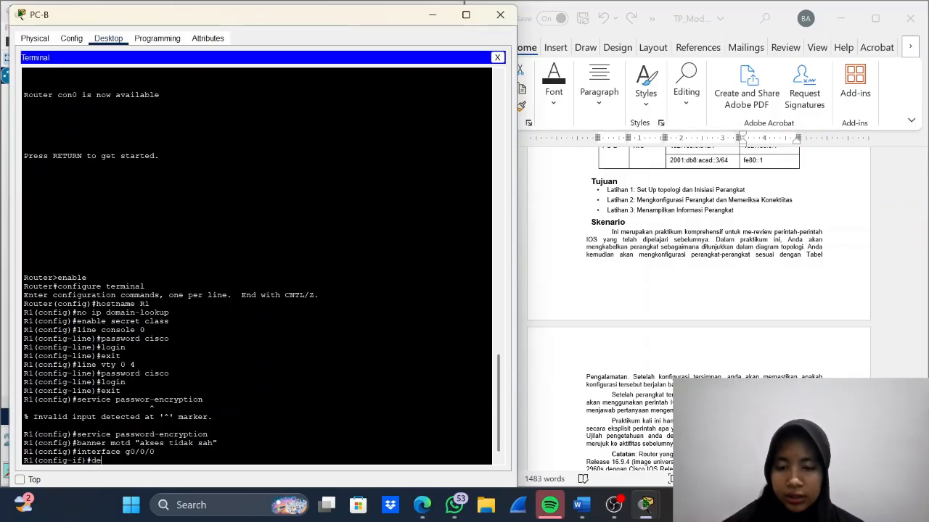
{"action": "type", "text": "sc"}
{"action": "type", "text": "riip"}
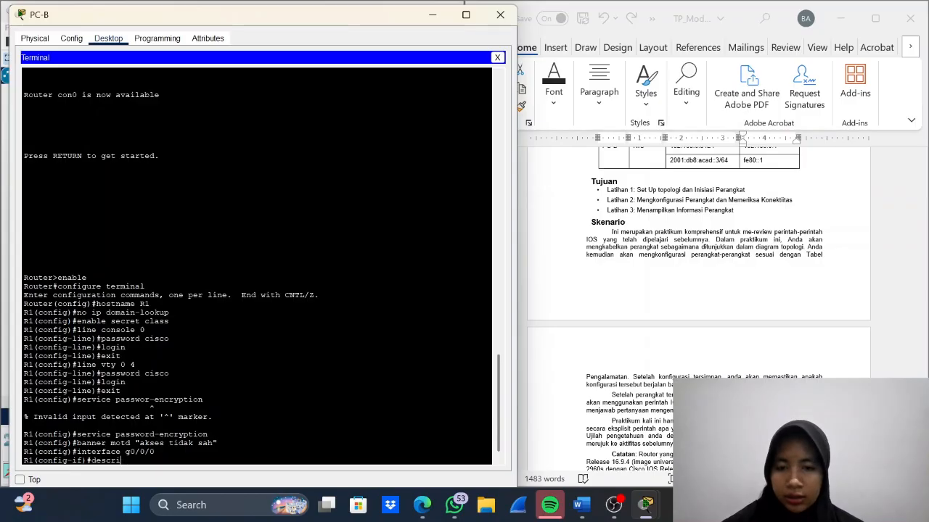
{"action": "key", "text": "BackSpace"}
{"action": "key", "text": "BackSpace"}
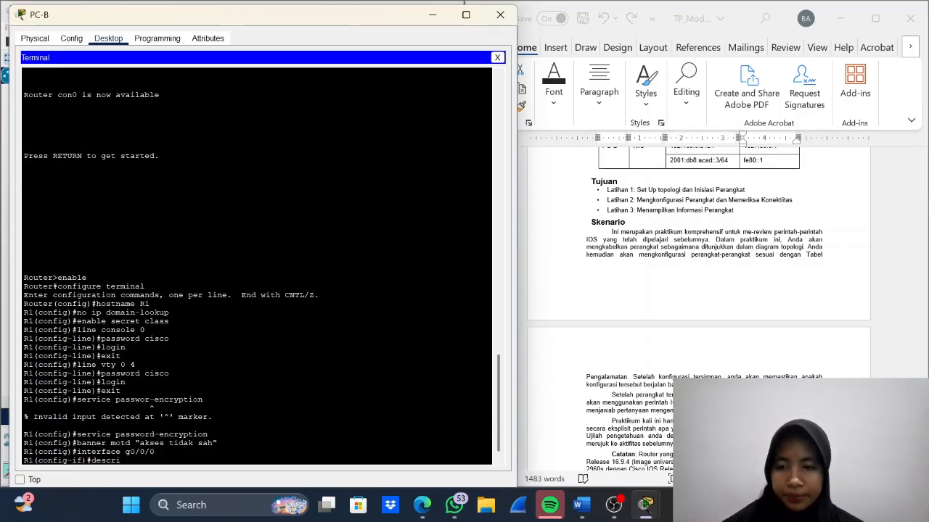
{"action": "type", "text": "ptio"}
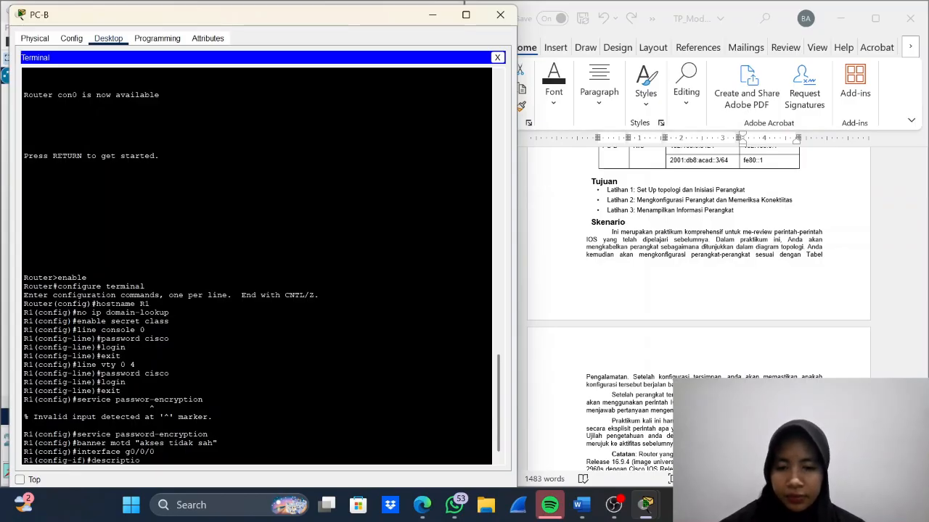
{"action": "type", "text": "n konek"}
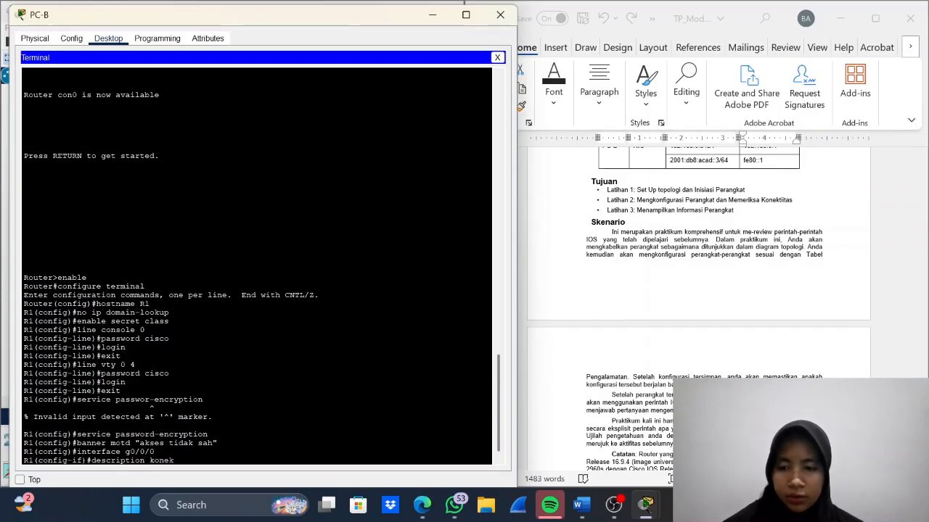
{"action": "type", "text": "si ke"}
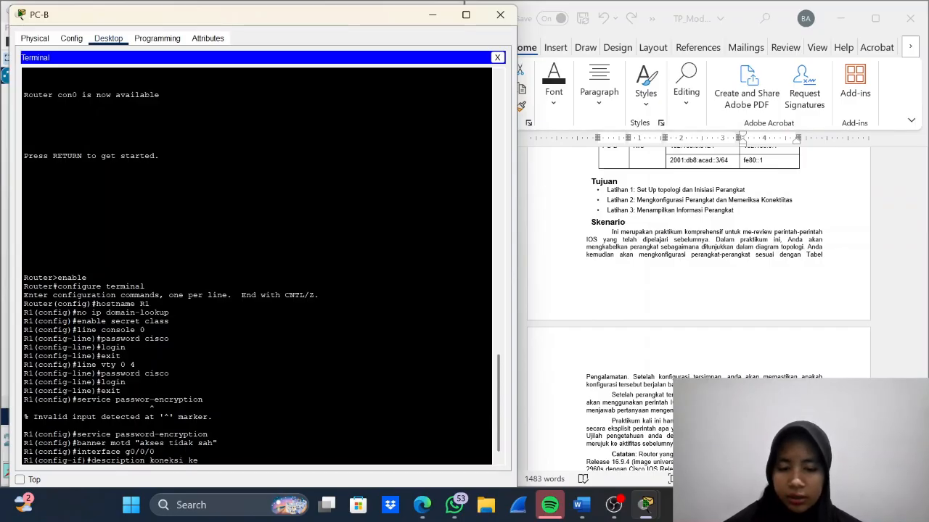
{"action": "key", "text": "Caps_Lock"}
{"action": "type", "text": "PC"}
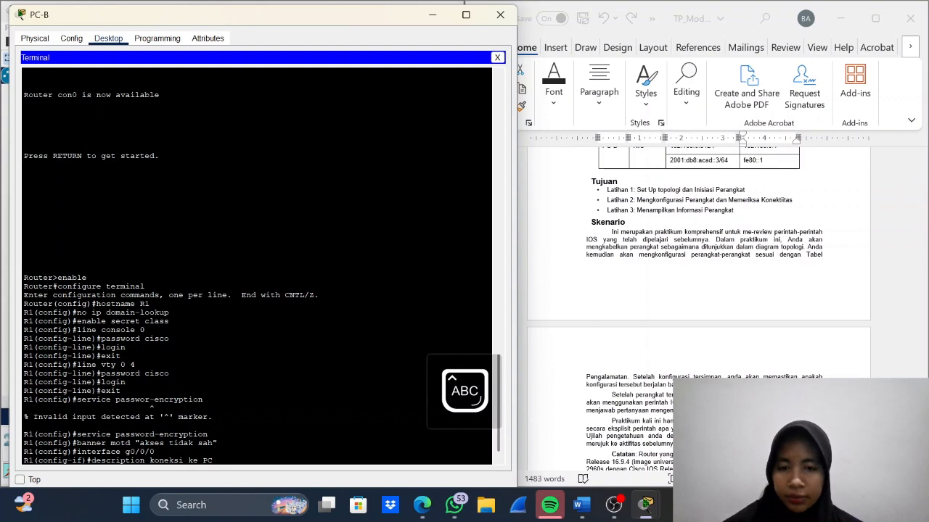
{"action": "type", "text": "-B"}
{"action": "key", "text": "Return"}
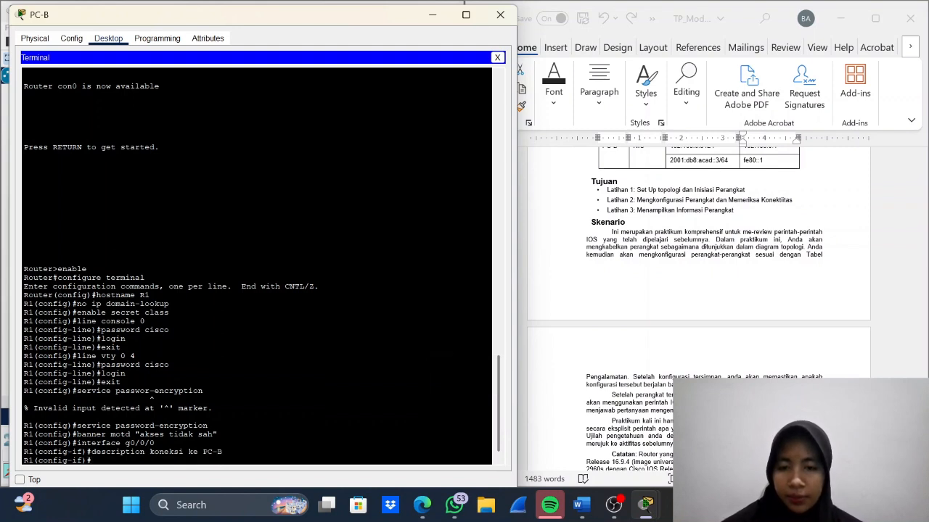
- Assign R1's interface g0/0/0 the IP address 192.168.0.1 with subnet mask 255.255.255.0, following the addressing table
{"action": "type", "text": "i"}
{"action": "key", "text": "Caps_Lock"}
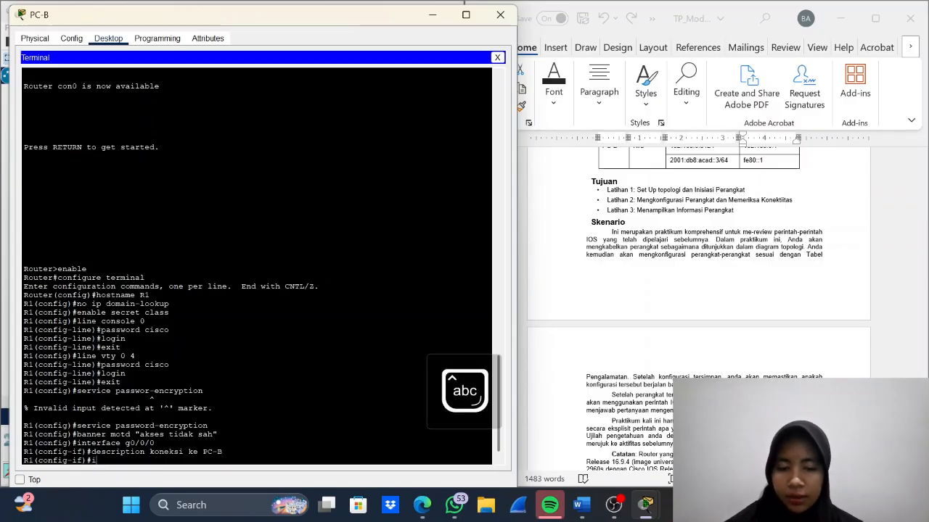
{"action": "type", "text": "p addres"}
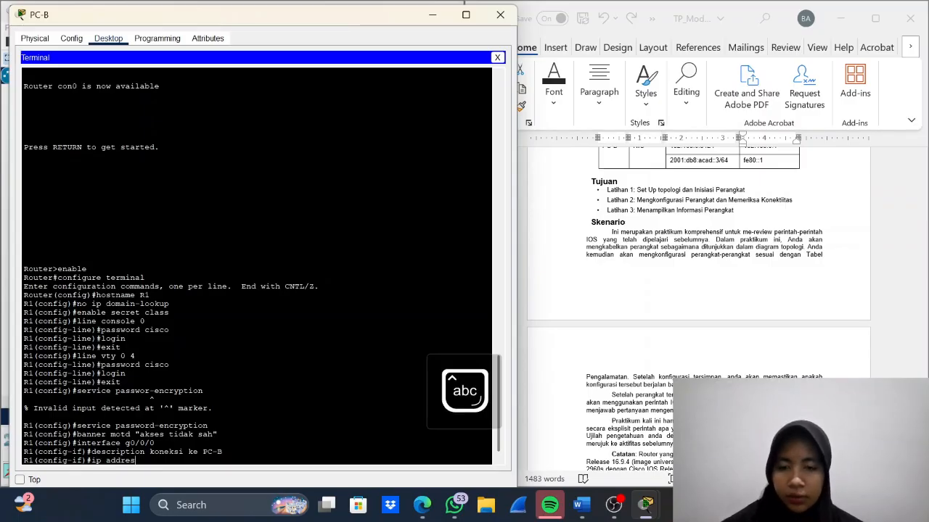
{"action": "type", "text": "s"}
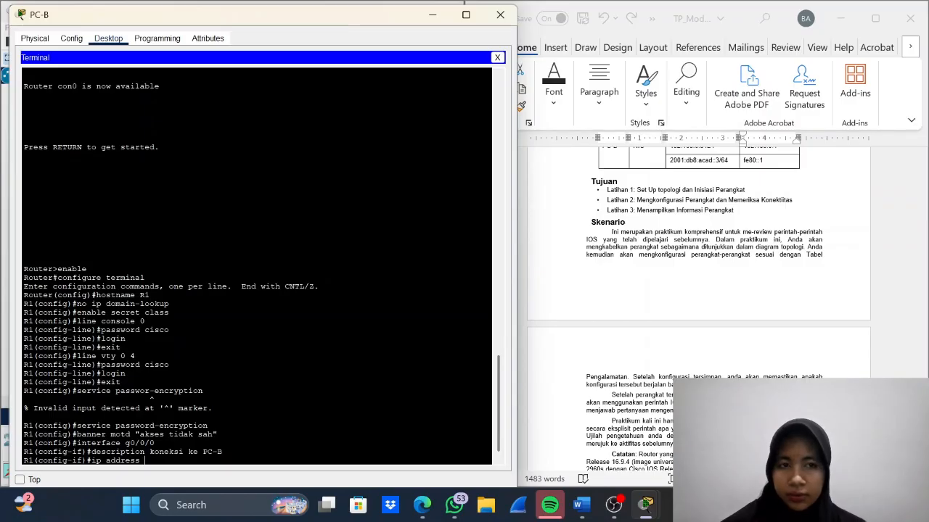
{"action": "scroll", "coordinate": [533, 348], "scroll_direction": "up", "scroll_amount": 5}
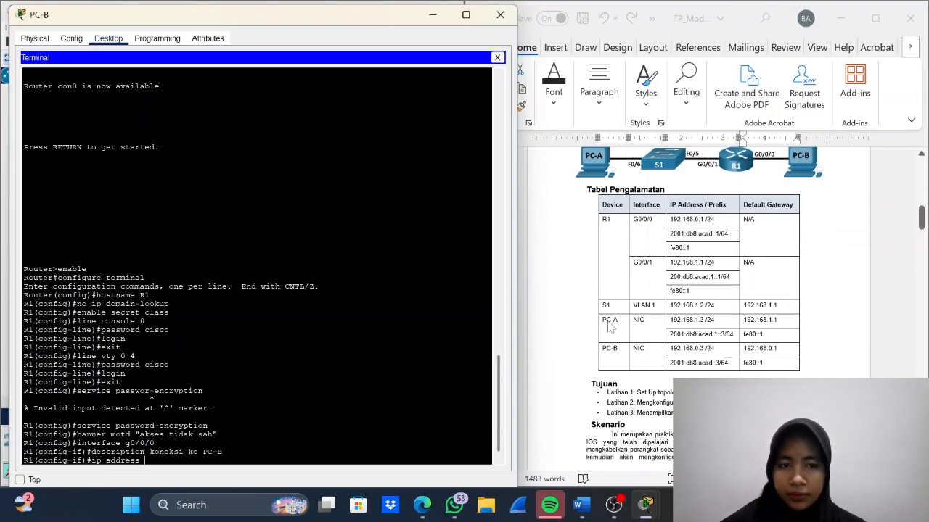
{"action": "type", "text": "192."}
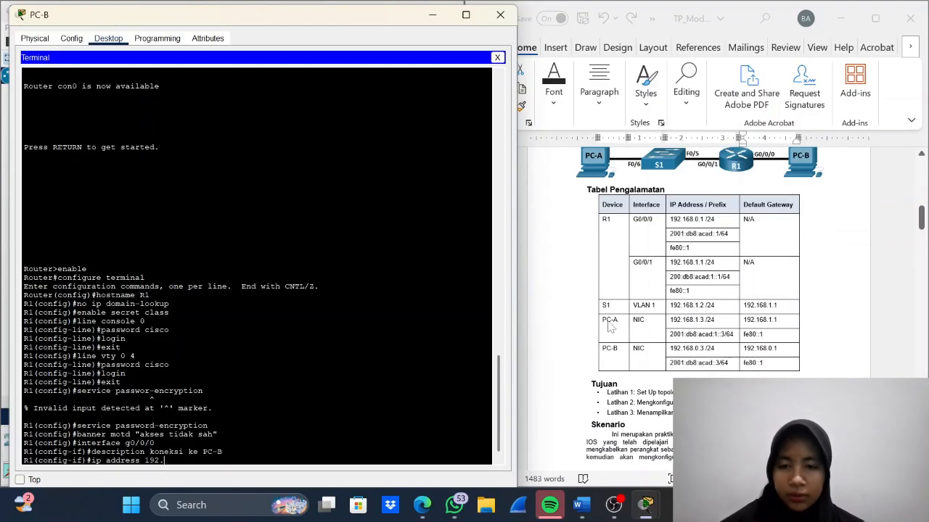
{"action": "type", "text": "16"}
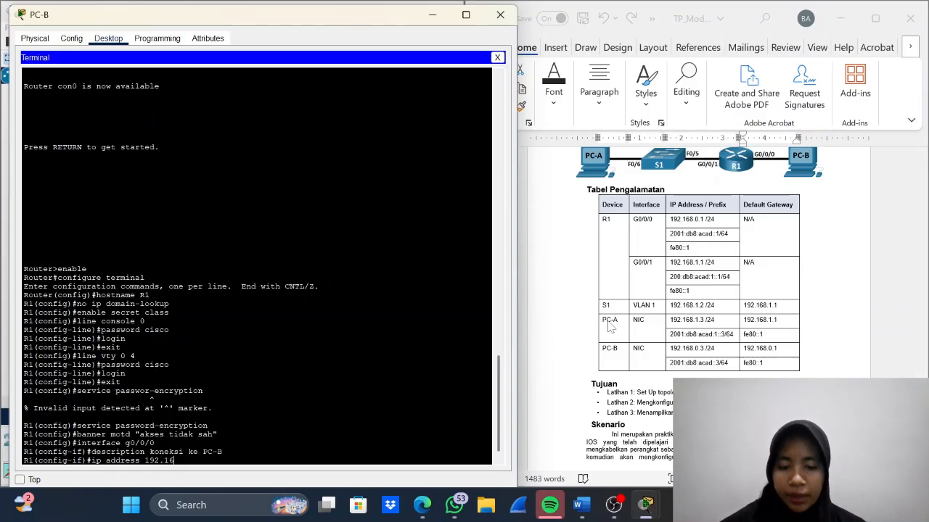
{"action": "type", "text": "8."}
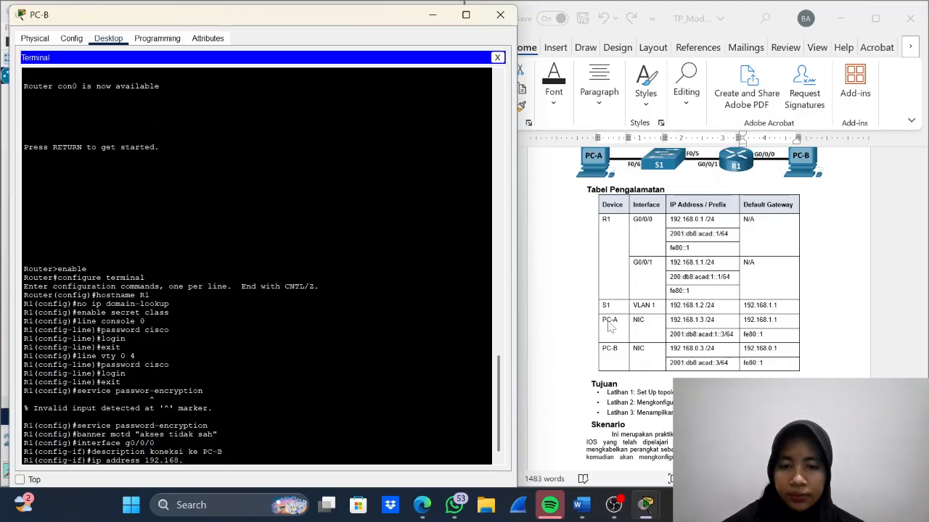
{"action": "type", "text": "0"}
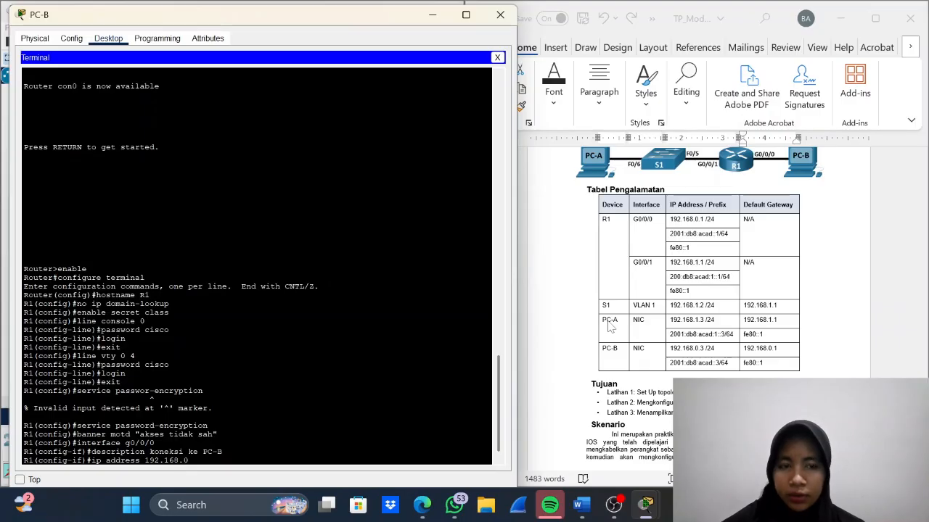
{"action": "type", "text": ".1"}
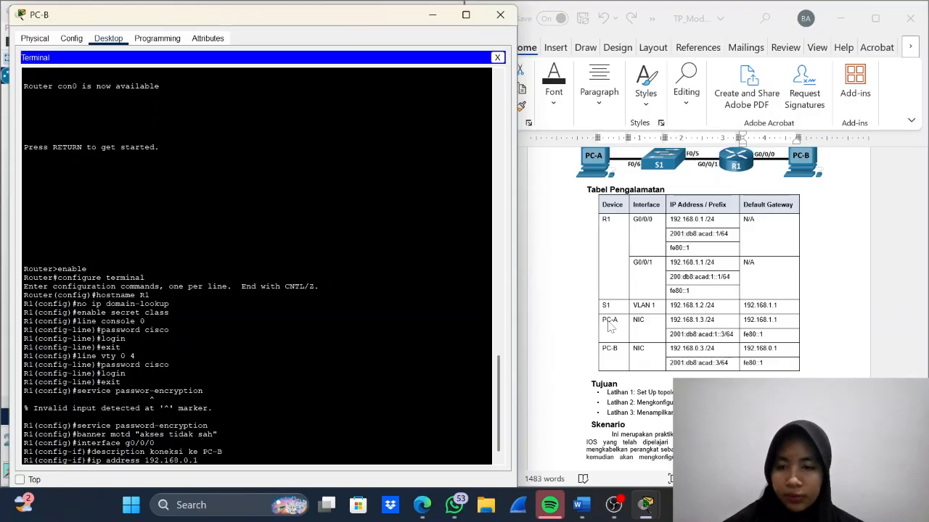
{"action": "type", "text": " 255"}
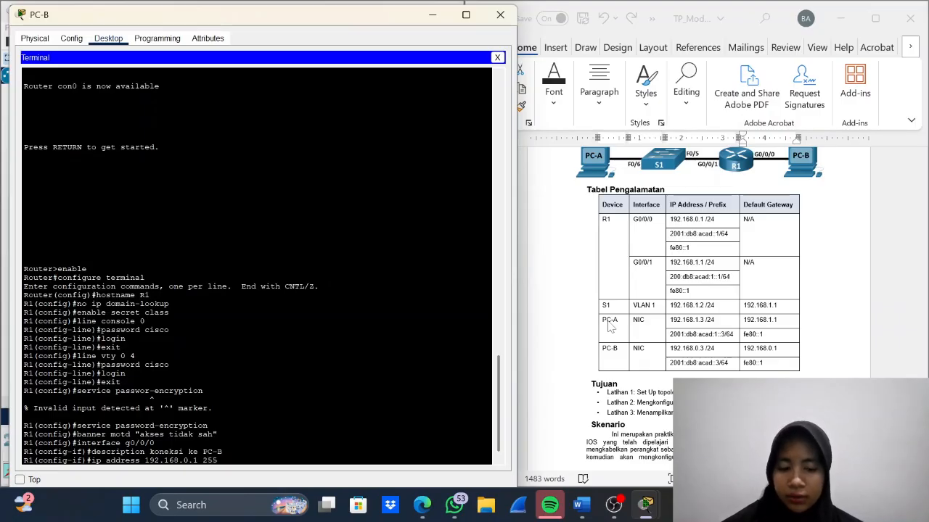
{"action": "type", "text": ".255.255.2"}
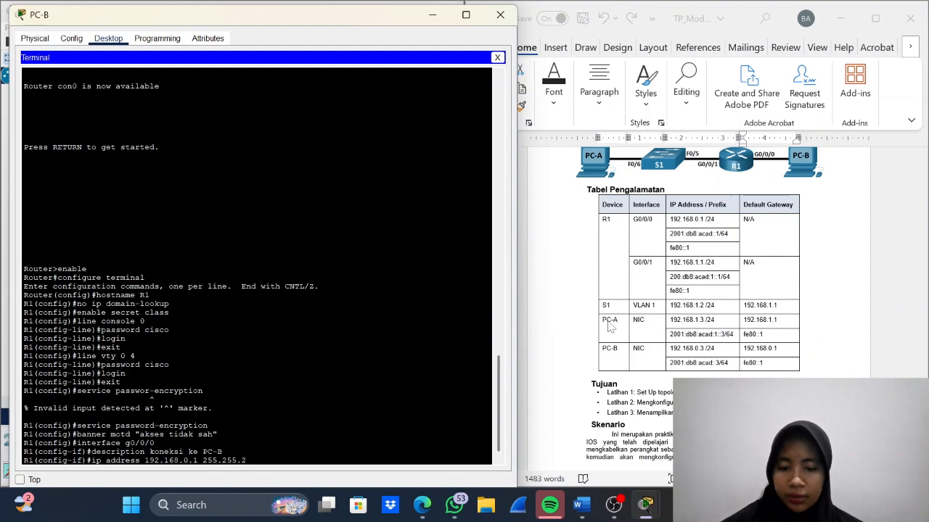
{"action": "type", "text": ".0"}
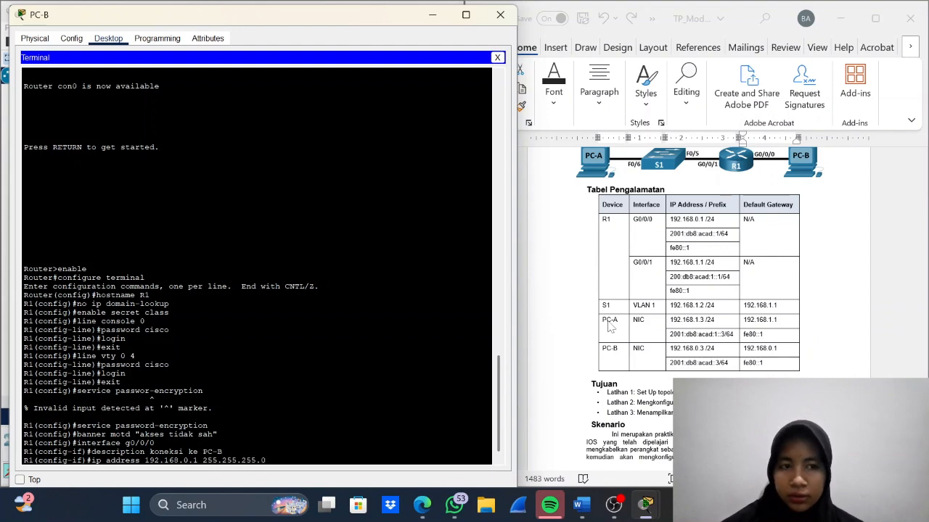
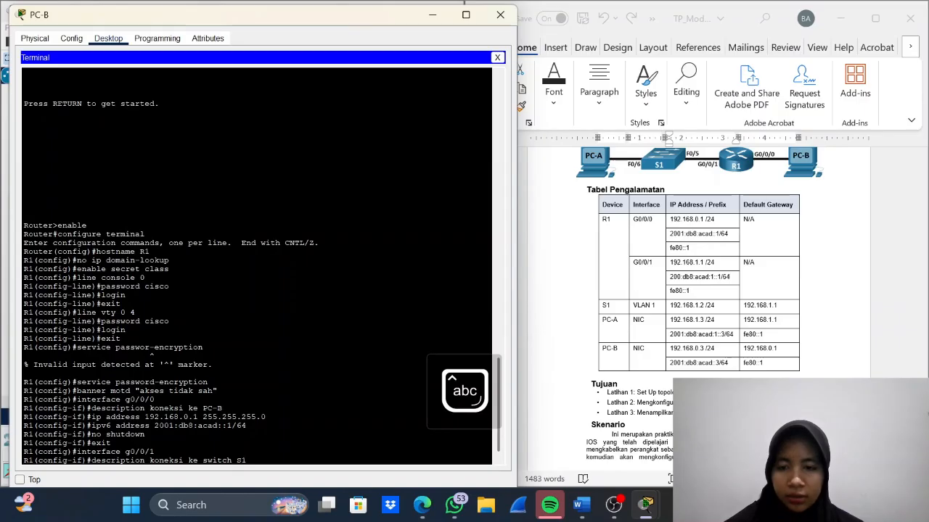
- Complete the description of R1's interface g0/0/1 as "koneksi ke switch S1 dan PC-A"
{"action": "type", "text": "dan"}
{"action": "key", "text": "Caps_Lock"}
{"action": "type", "text": "PC"}
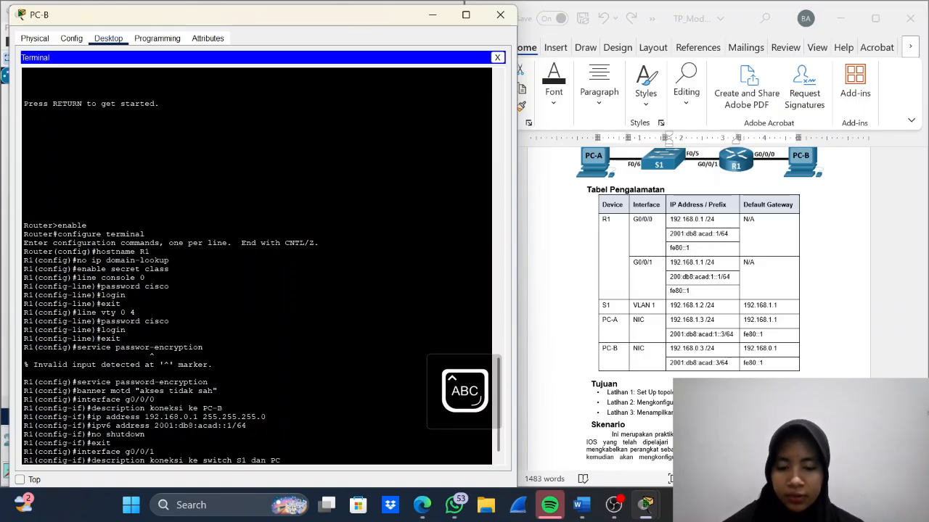
{"action": "key", "text": "Caps_Lock"}
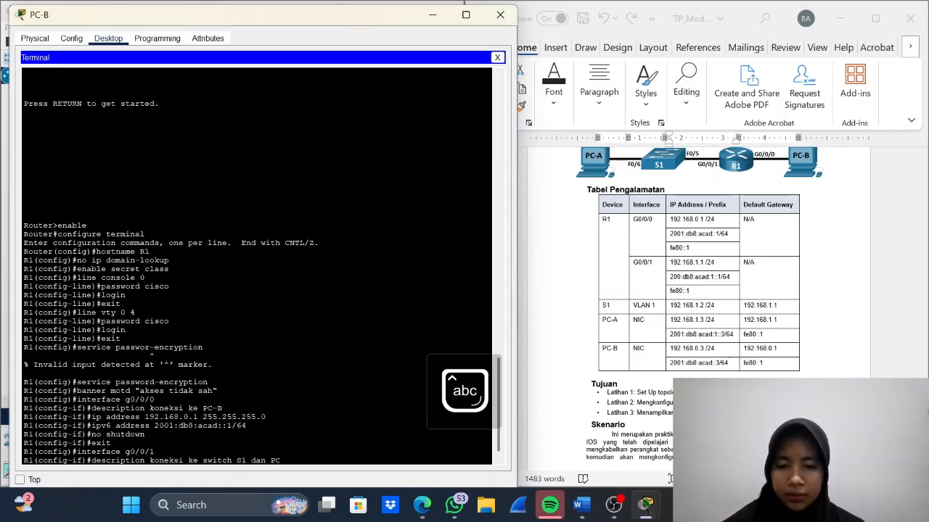
{"action": "type", "text": "-"}
{"action": "key", "text": "Caps_Lock"}
{"action": "type", "text": "A"}
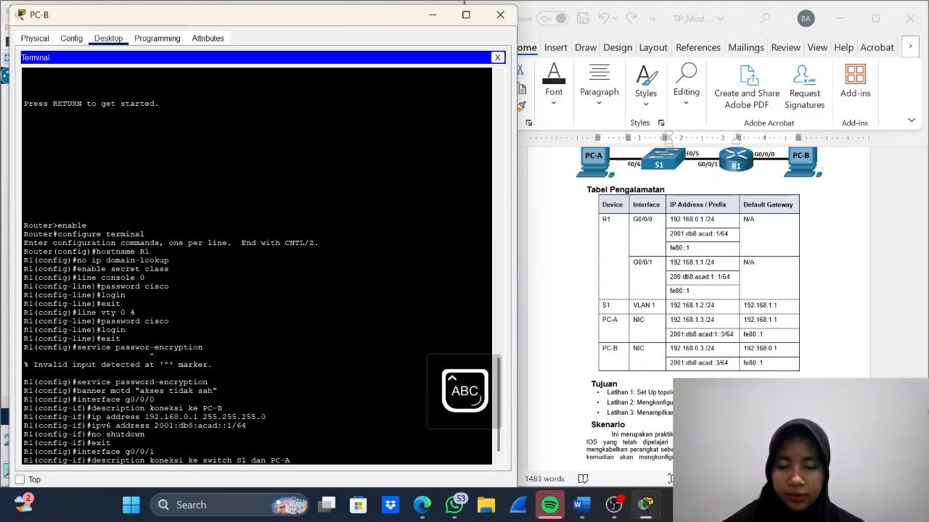
{"action": "key", "text": "Caps_Lock"}
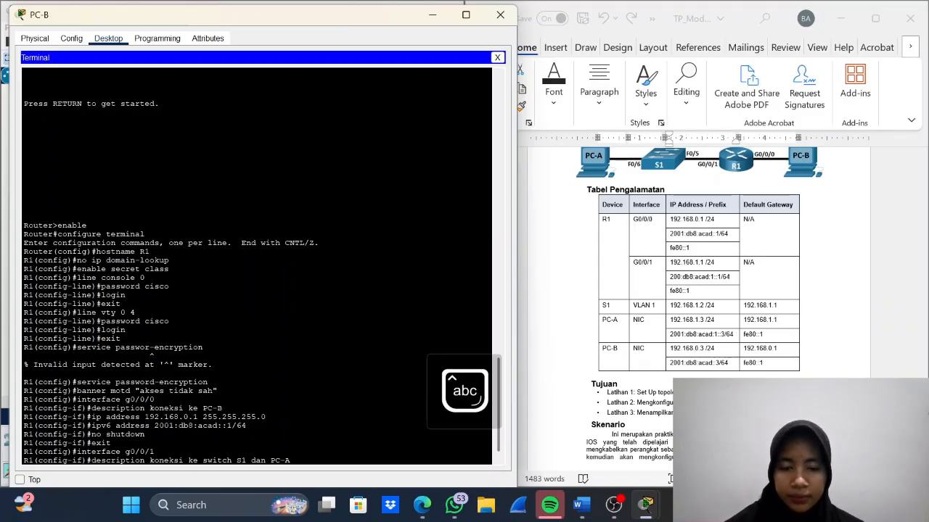
{"action": "key", "text": "Return"}
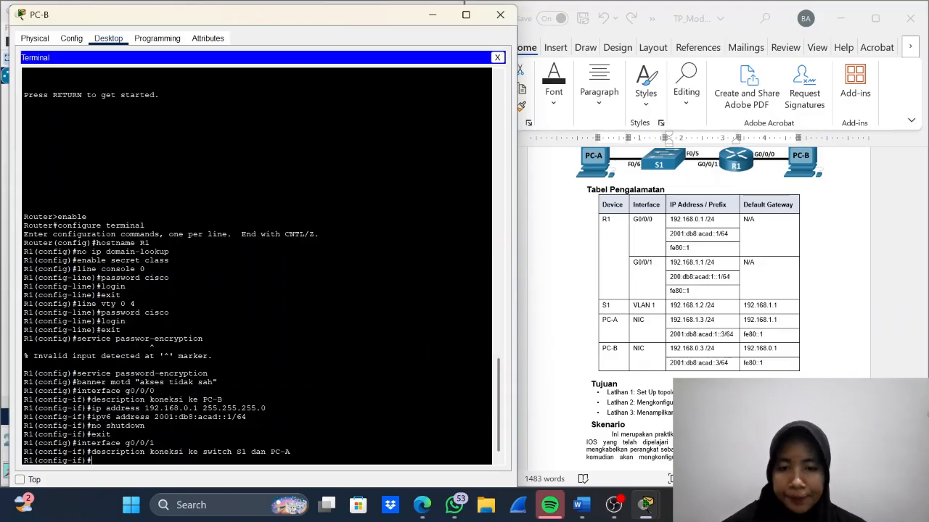
- Assign R1's interface g0/0/1 the IP address 192.168.1.1 with subnet mask 255.255.255.0
{"action": "type", "text": "ip address"}
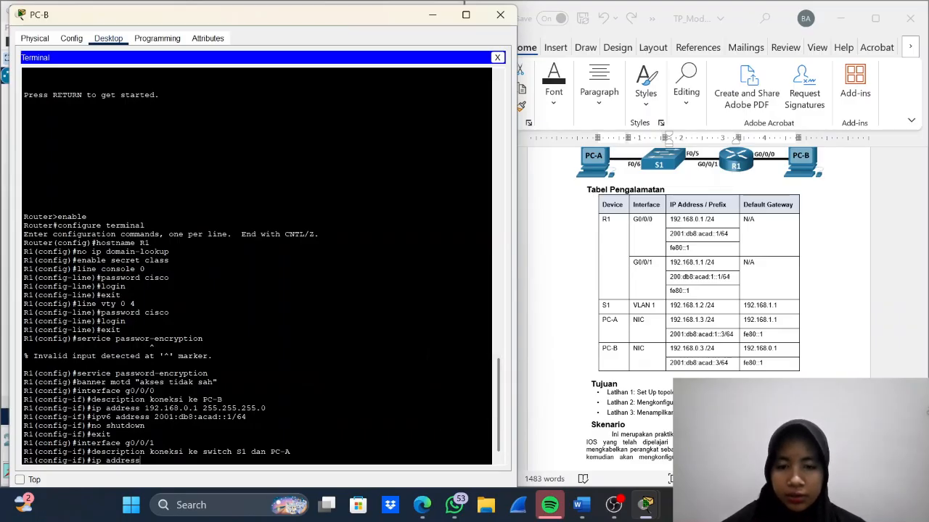
{"action": "type", "text": " 19"}
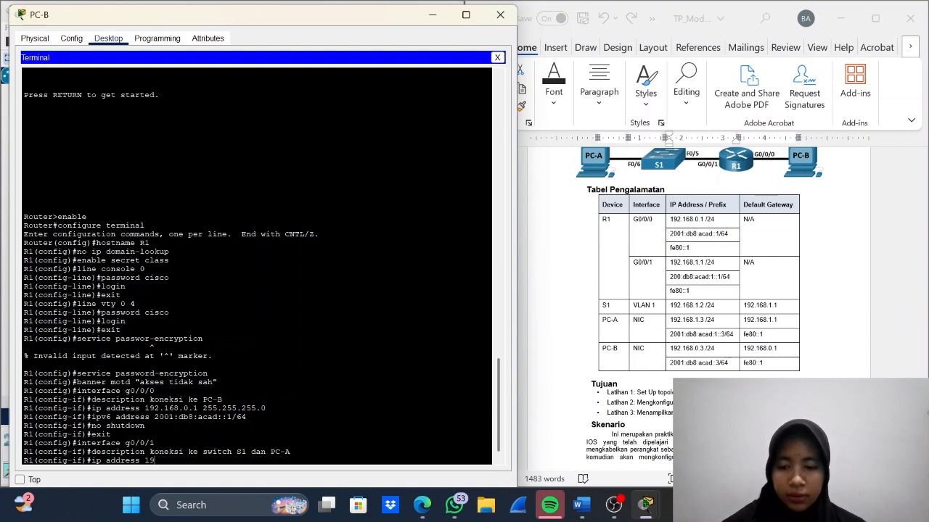
{"action": "type", "text": "2."}
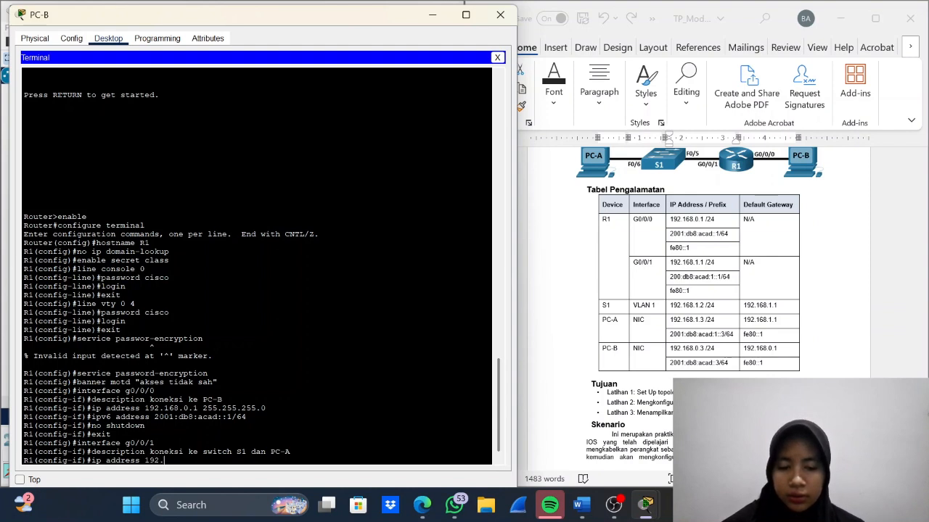
{"action": "type", "text": "168.1"}
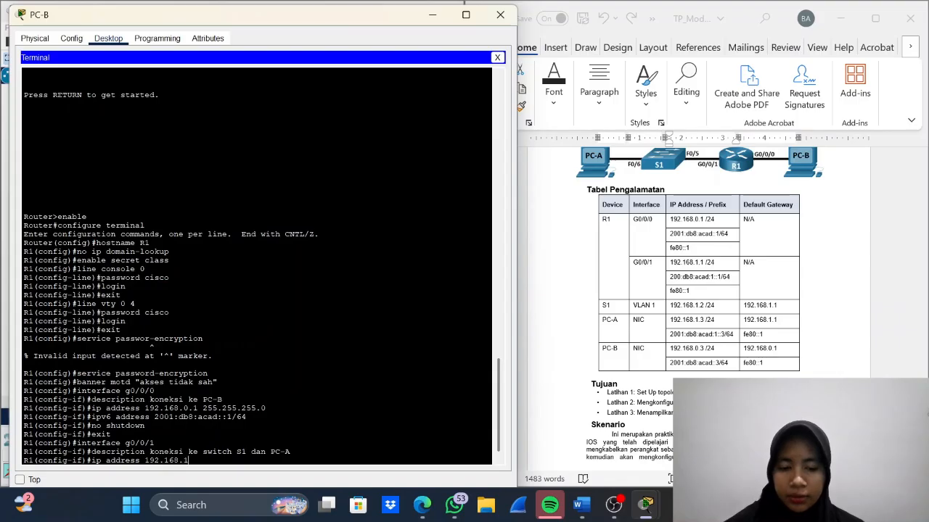
{"action": "type", "text": ".1"}
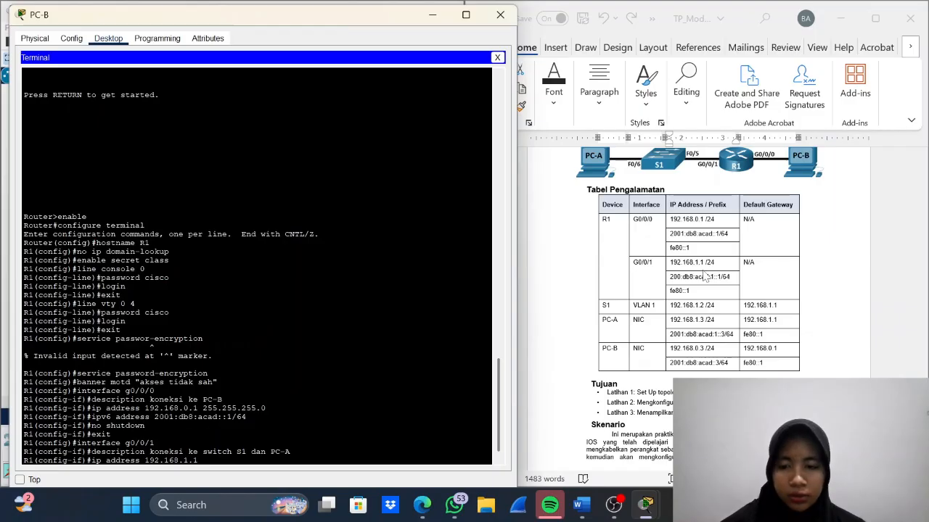
{"action": "type", "text": " 255.2"}
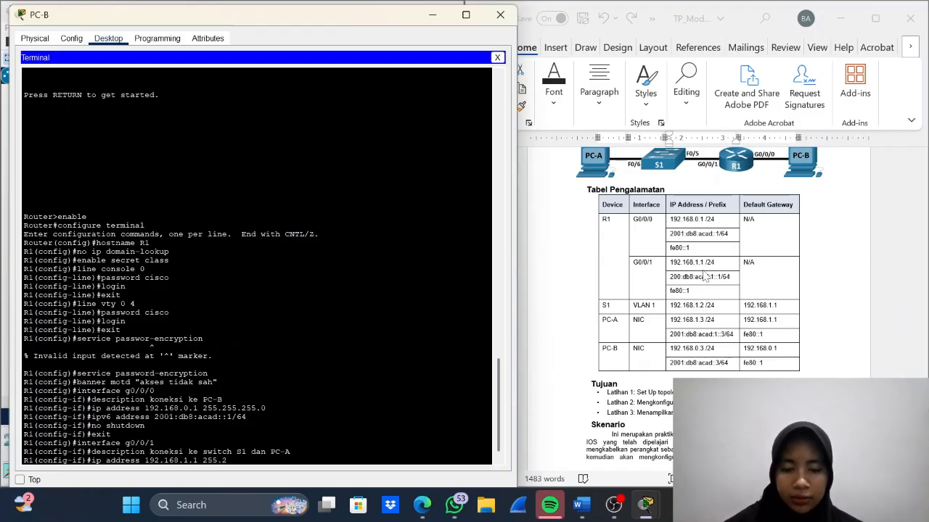
{"action": "type", "text": "55.255.0"}
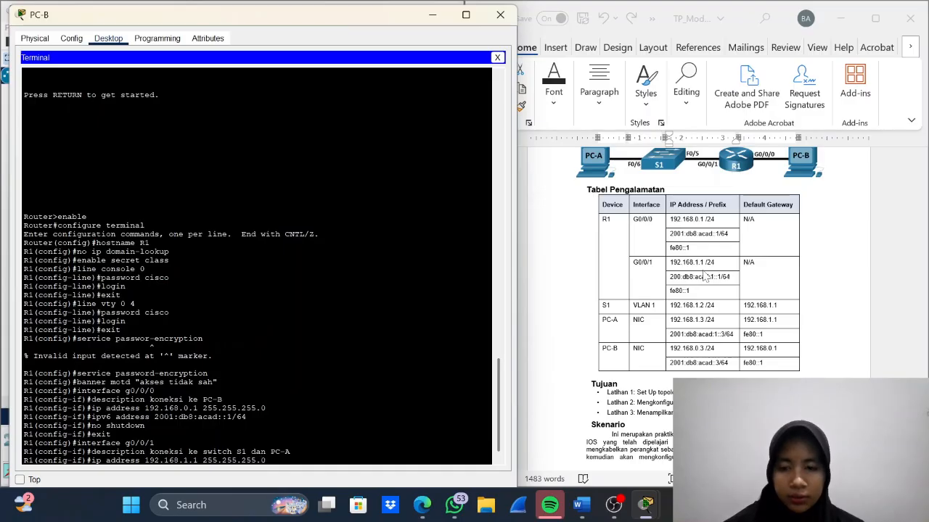
{"action": "key", "text": "Return"}
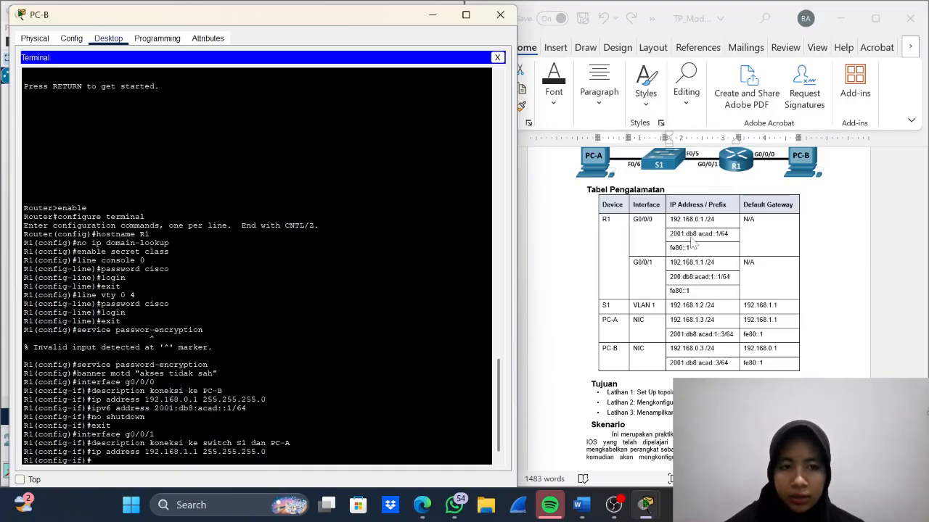
- Try to assign g0/0/1 the IPv6 address 200:db8:acad:1::1/64, copied from the addressing table, with the ip address command
{"action": "triple_click", "coordinate": [692, 282]}
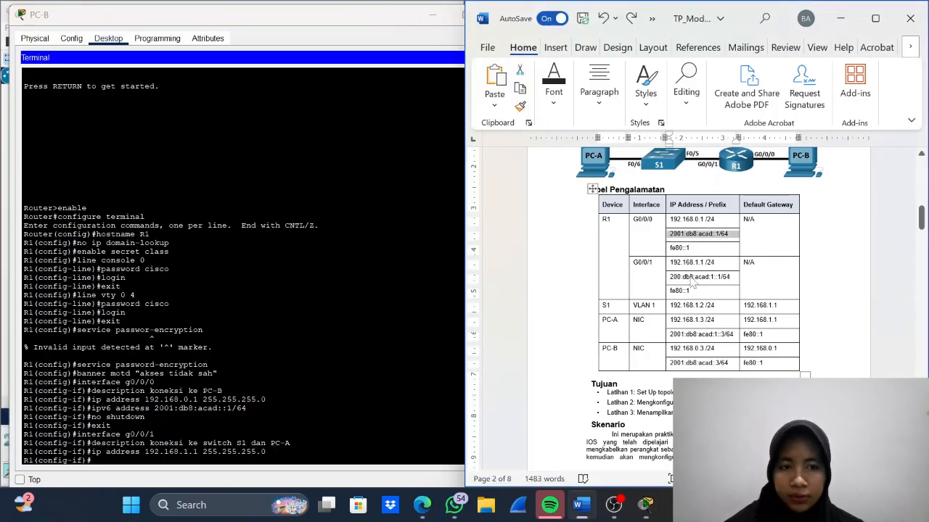
{"action": "triple_click", "coordinate": [693, 282]}
{"action": "key", "text": "ctrl+c"}
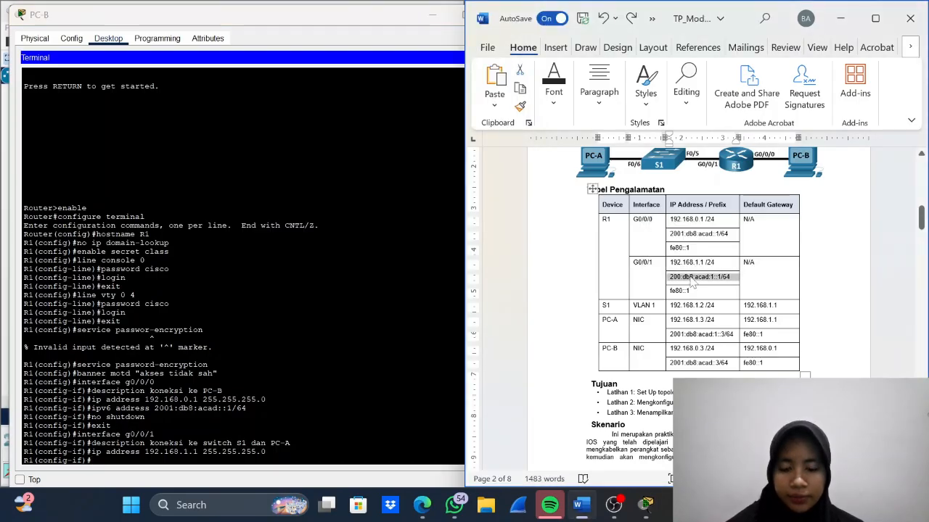
{"action": "key", "text": "BackSpace"}
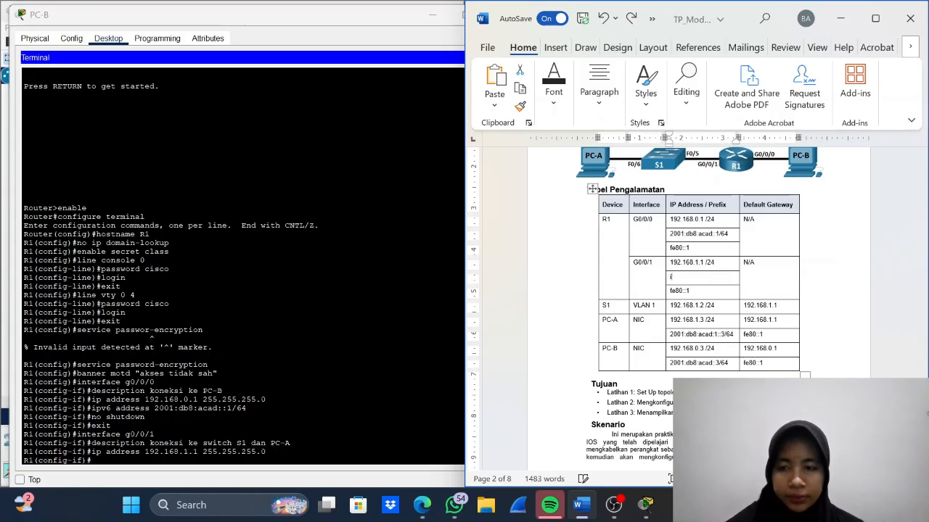
{"action": "key", "text": "ctrl+z"}
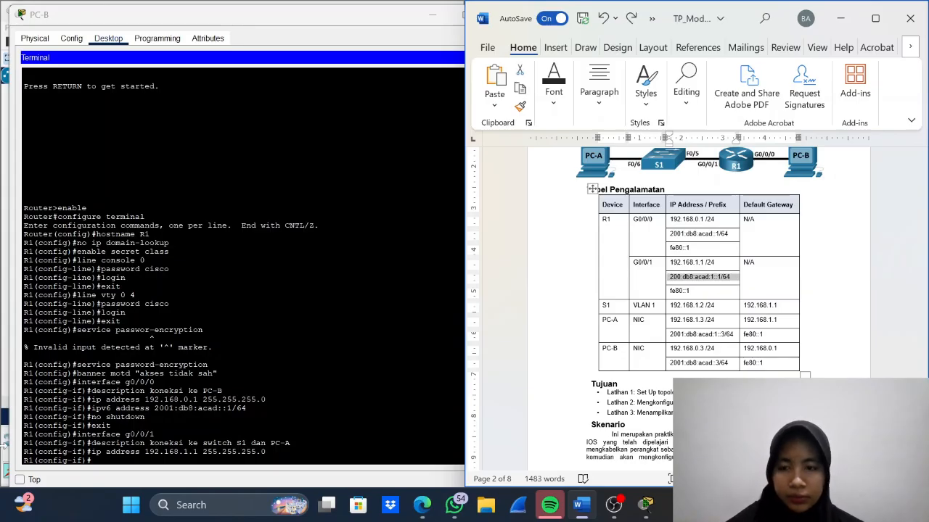
{"action": "left_click", "coordinate": [92, 460]}
{"action": "type", "text": "ip address"}
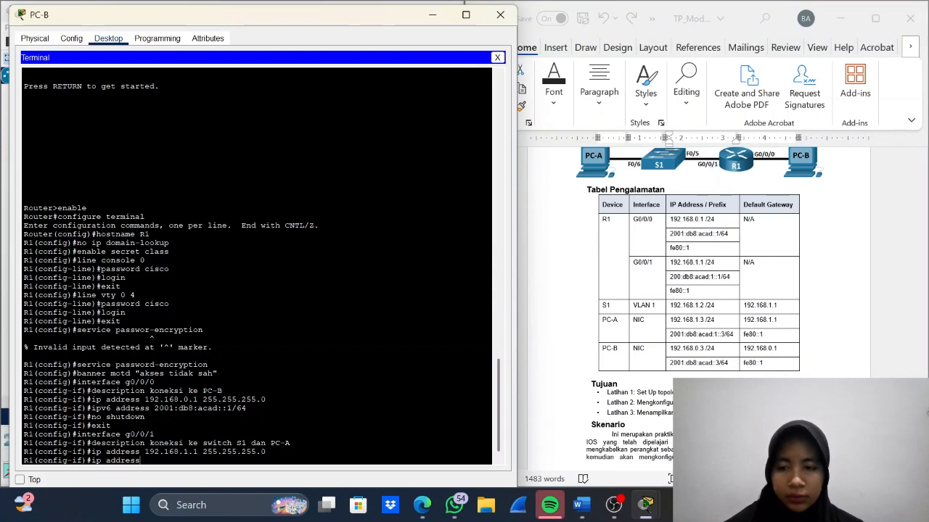
{"action": "right_click", "coordinate": [151, 460]}
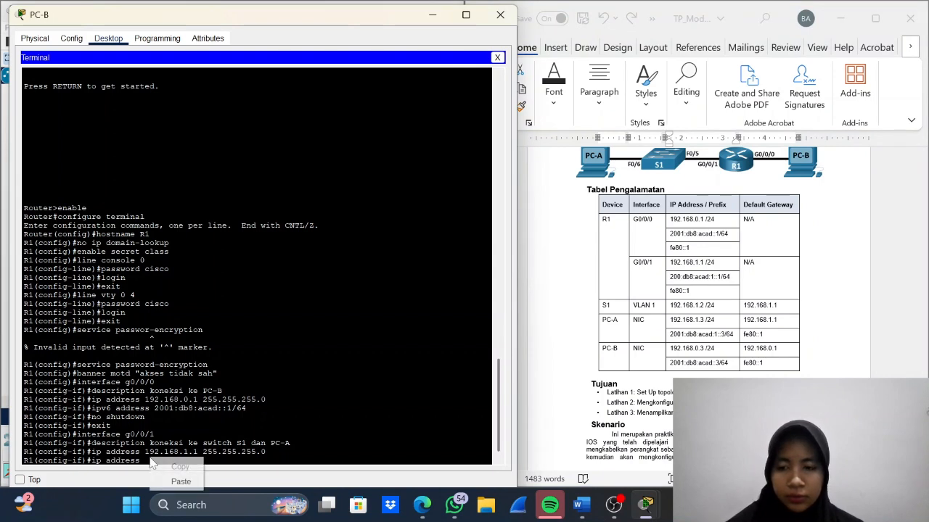
{"action": "left_click", "coordinate": [178, 481]}
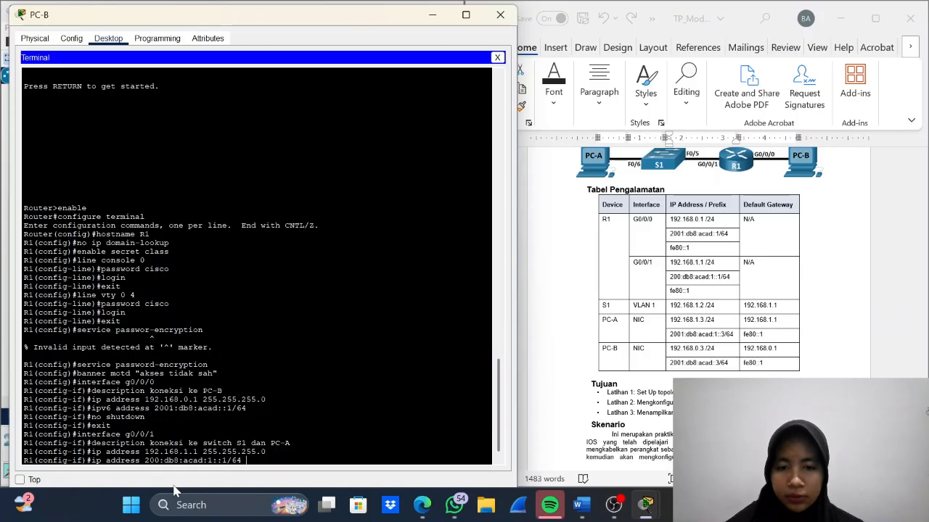
{"action": "key", "text": "Return"}
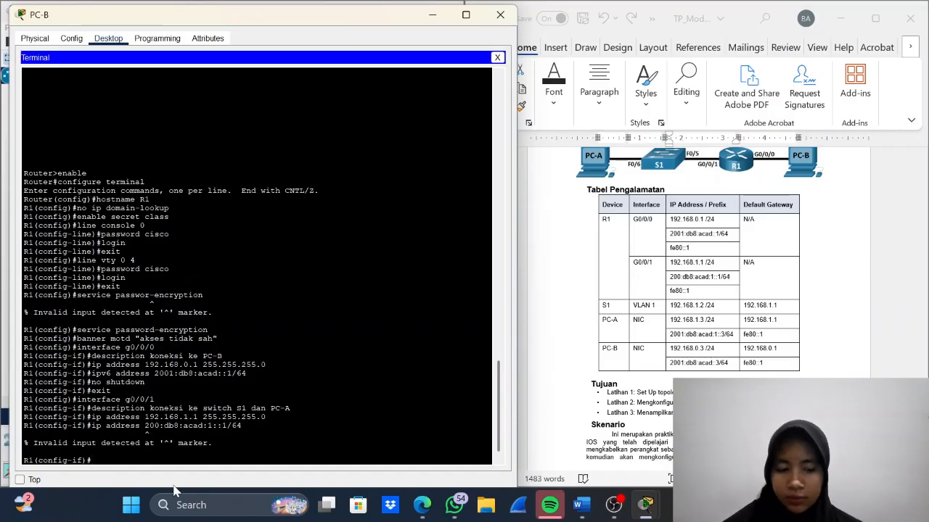
- Correct the recalled command to ipv6 address and assign 200:db8:acad:1::1/64 to R1's interface g0/0/1
{"action": "key", "text": "Up"}
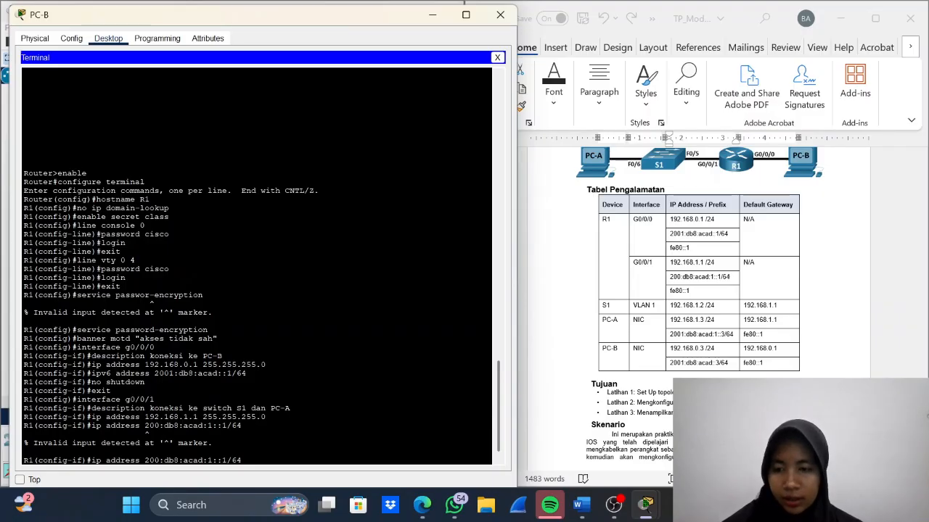
{"action": "left_click", "coordinate": [101, 461]}
{"action": "type", "text": "v6"}
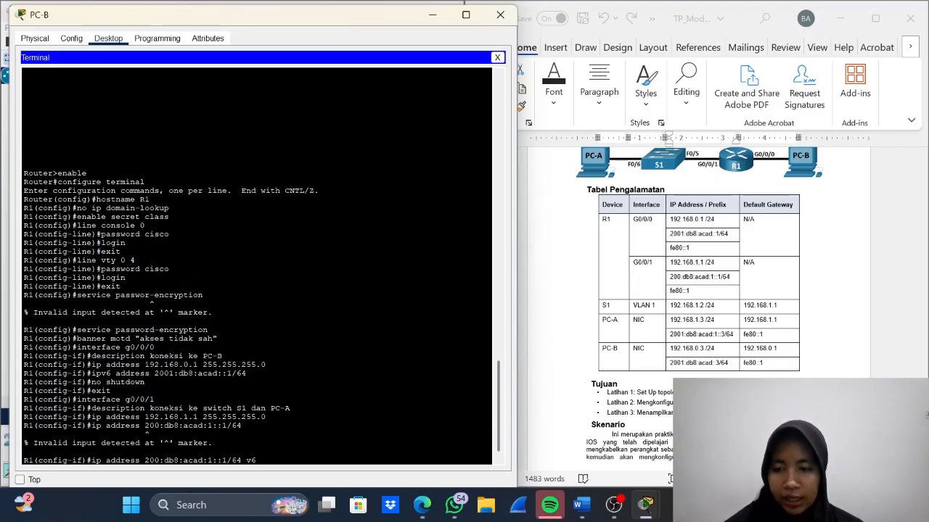
{"action": "key", "text": "BackSpace"}
{"action": "key", "text": "BackSpace"}
{"action": "key", "text": "Left"}
{"action": "key", "text": "Left"}
{"action": "key", "text": "Left"}
{"action": "key", "text": "Left"}
{"action": "key", "text": "Left"}
{"action": "key", "text": "Left"}
{"action": "key", "text": "Left"}
{"action": "key", "text": "Left"}
{"action": "key", "text": "Left"}
{"action": "key", "text": "Left"}
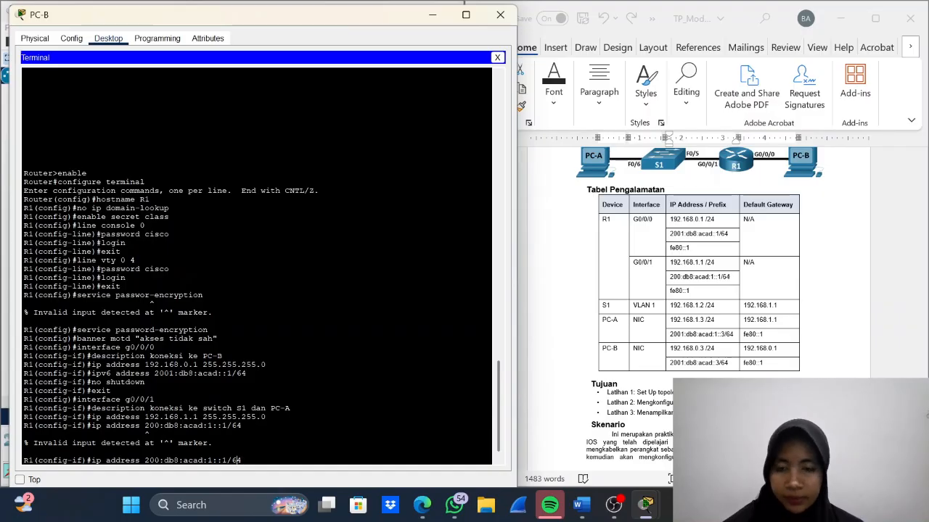
{"action": "type", "text": "v6"}
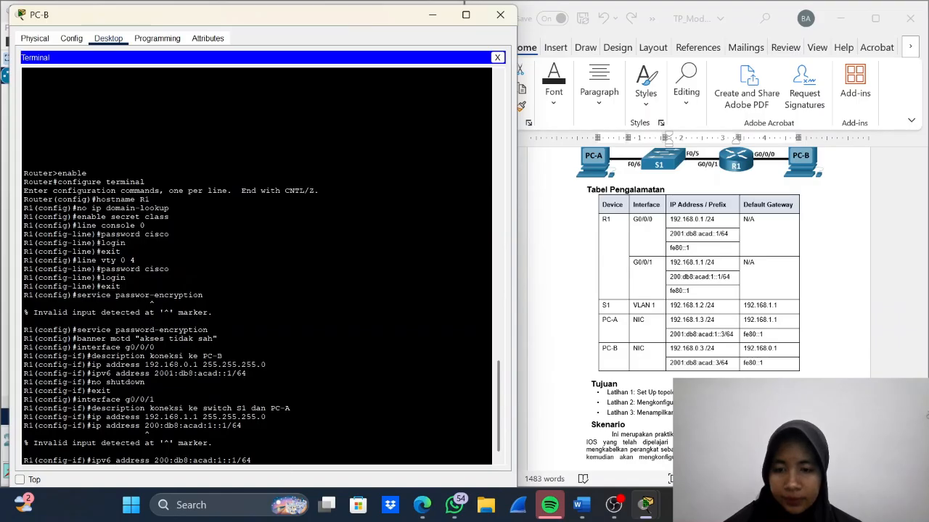
{"action": "key", "text": "Return"}
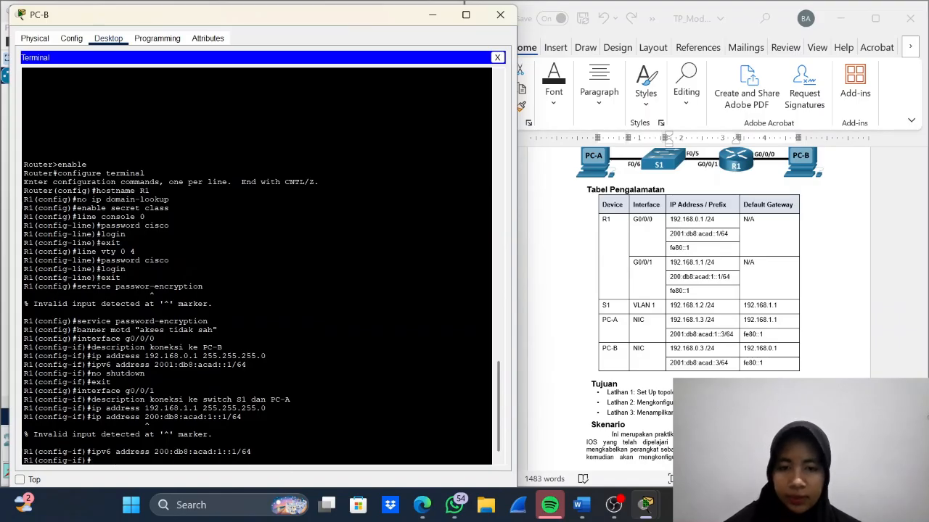
- Enable R1's interface g0/0/1 with no shutdown and exit to global configuration mode
{"action": "type", "text": "no s"}
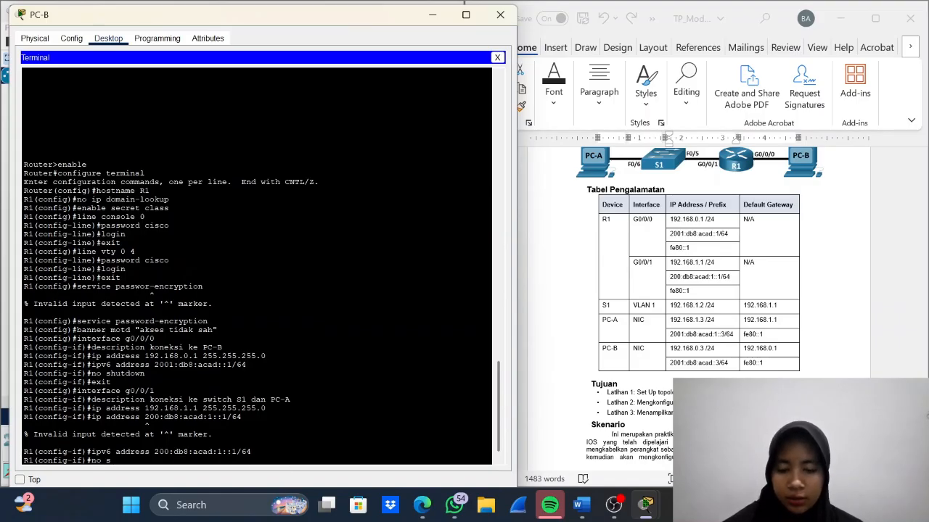
{"action": "type", "text": "hutdown"}
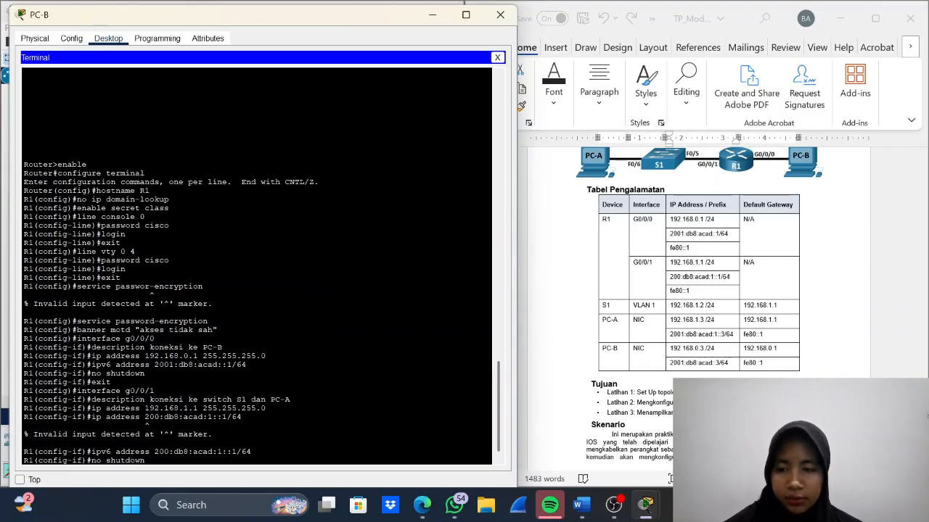
{"action": "key", "text": "Return"}
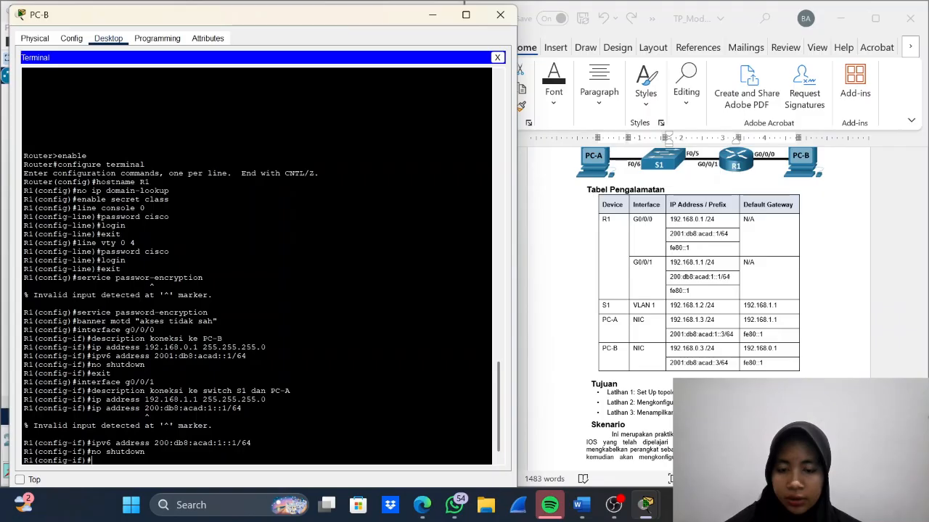
{"action": "type", "text": "exit"}
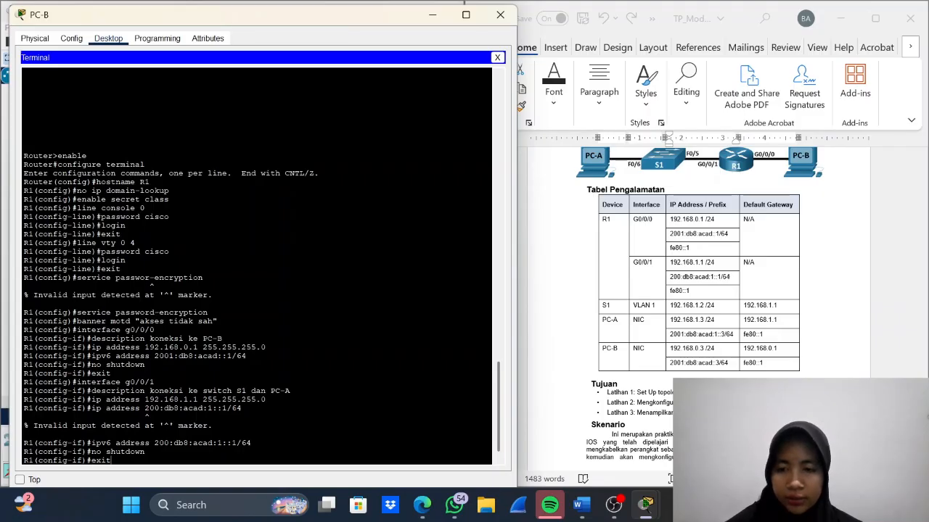
{"action": "key", "text": "Return"}
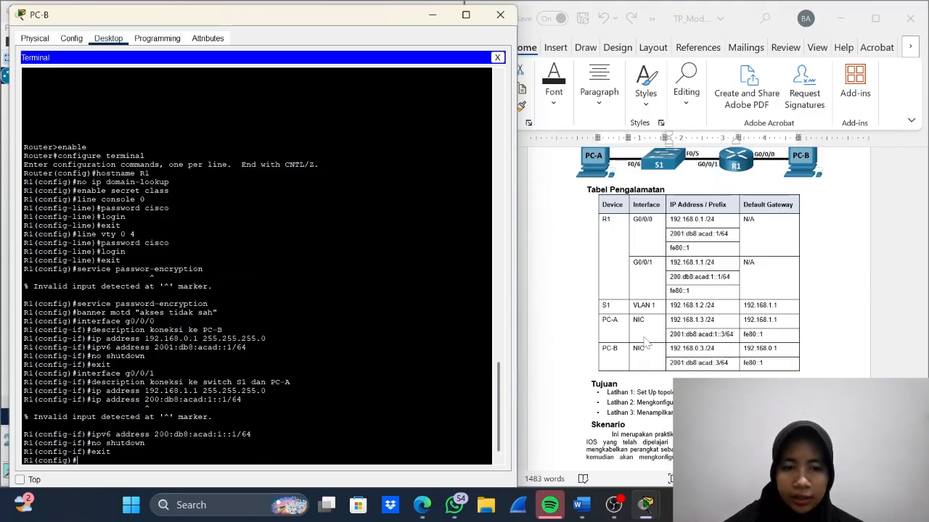
- Enable IPv6 routing on R1 with the ipv6 unicast-routing command, as instruction 11 of the lab document asks
{"action": "scroll", "coordinate": [645, 341], "scroll_direction": "down", "scroll_amount": 8}
{"action": "scroll", "coordinate": [644, 341], "scroll_direction": "down", "scroll_amount": 10}
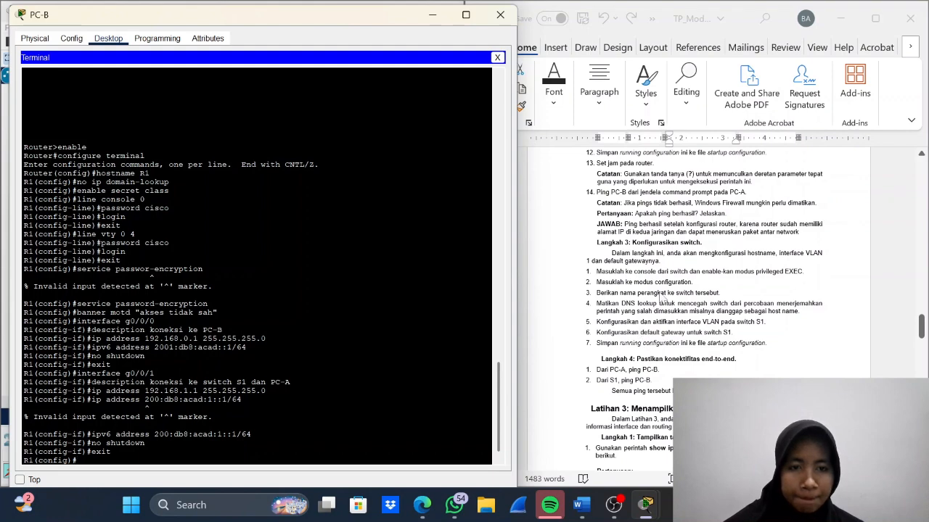
{"action": "scroll", "coordinate": [662, 290], "scroll_direction": "up", "scroll_amount": 1}
{"action": "scroll", "coordinate": [660, 289], "scroll_direction": "up", "scroll_amount": 4}
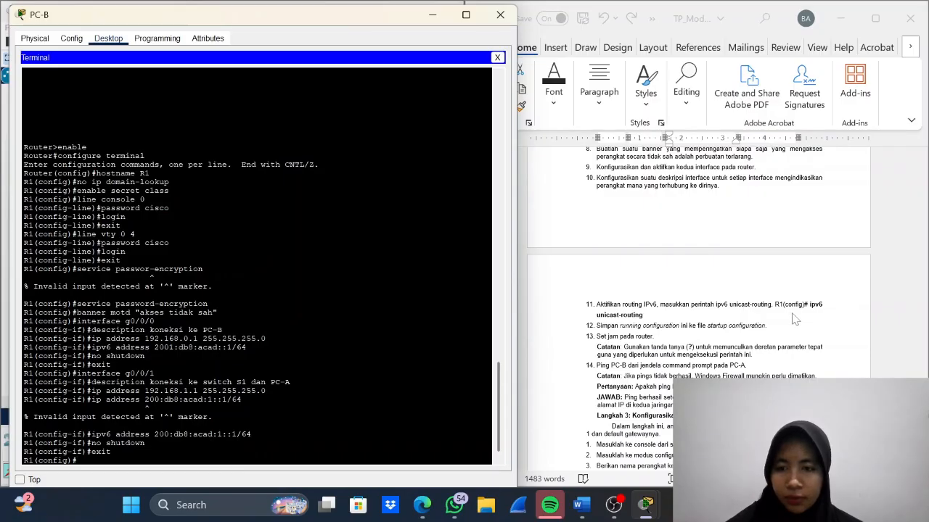
{"action": "type", "text": "ip"}
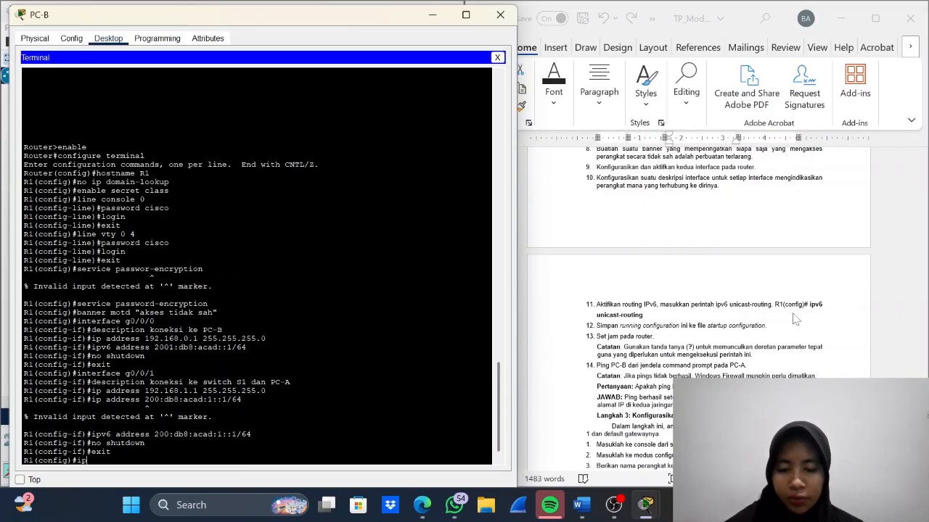
{"action": "type", "text": "v6 unic"}
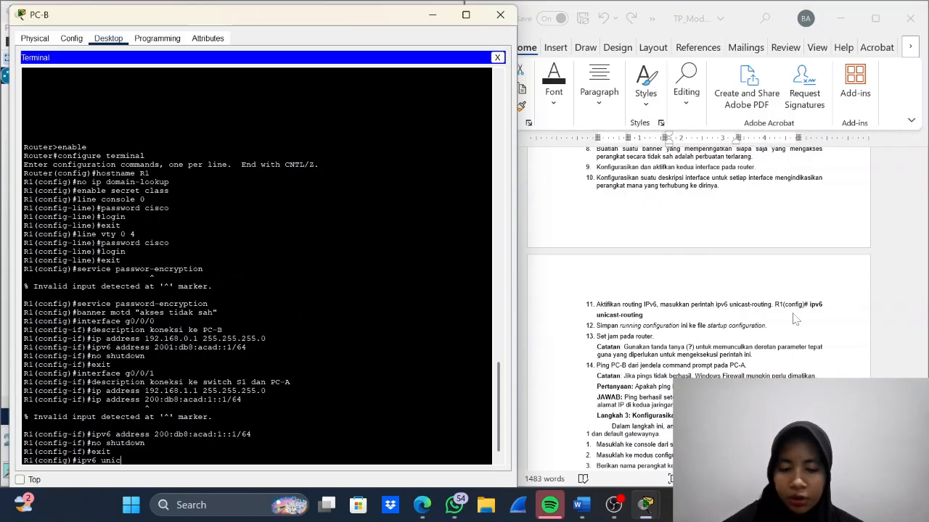
{"action": "type", "text": "ast-"}
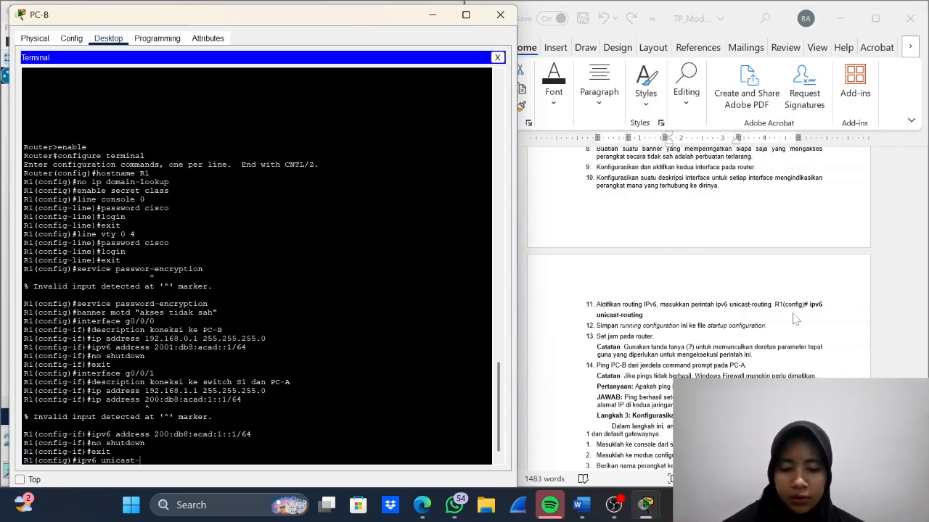
{"action": "type", "text": "routing"}
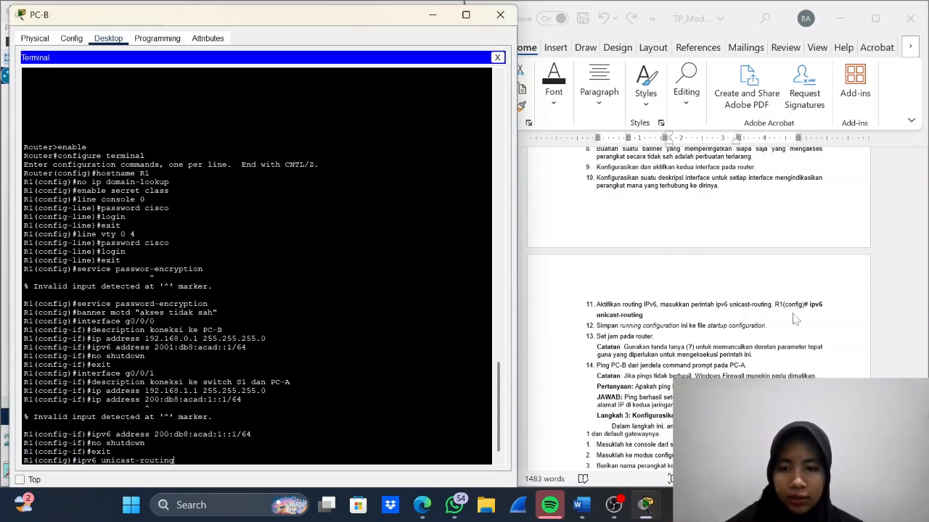
{"action": "key", "text": "Return"}
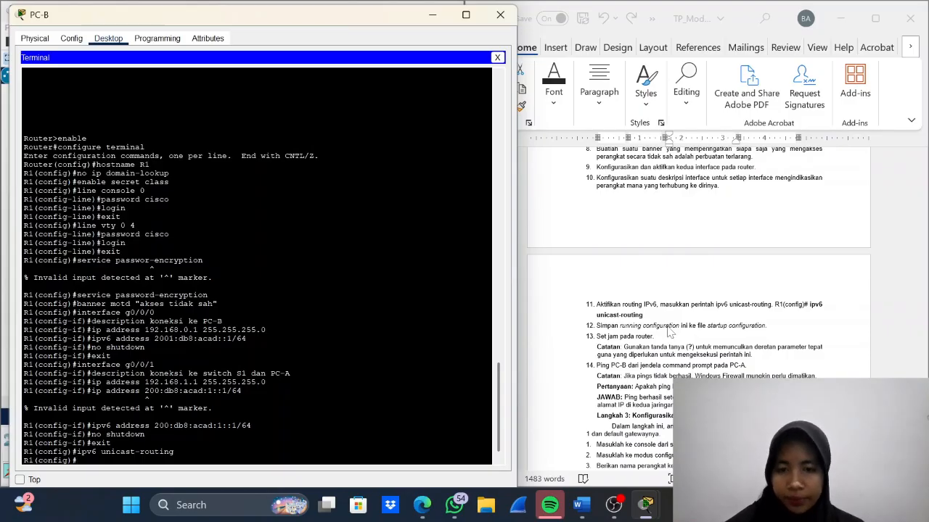
- Try to save R1's configuration with copy running-config startup-config from global configuration mode
{"action": "type", "text": "cop"}
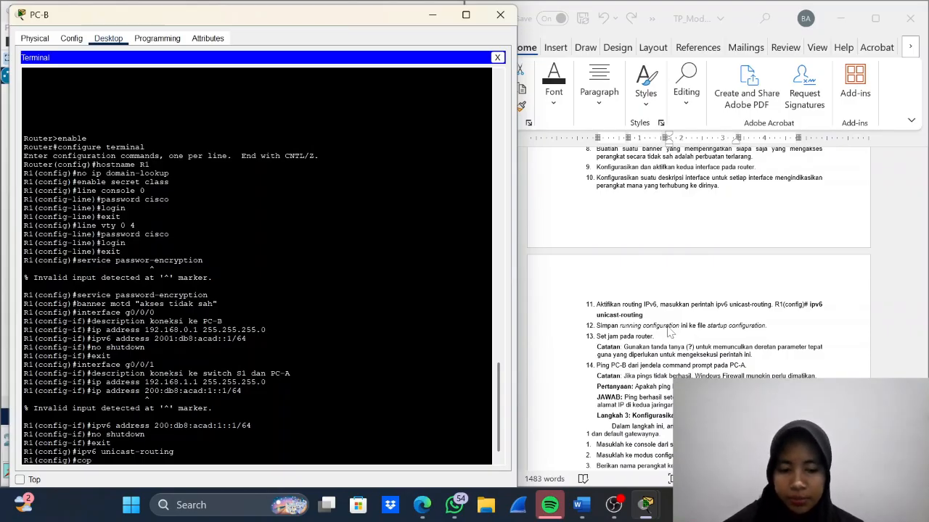
{"action": "type", "text": "y ru"}
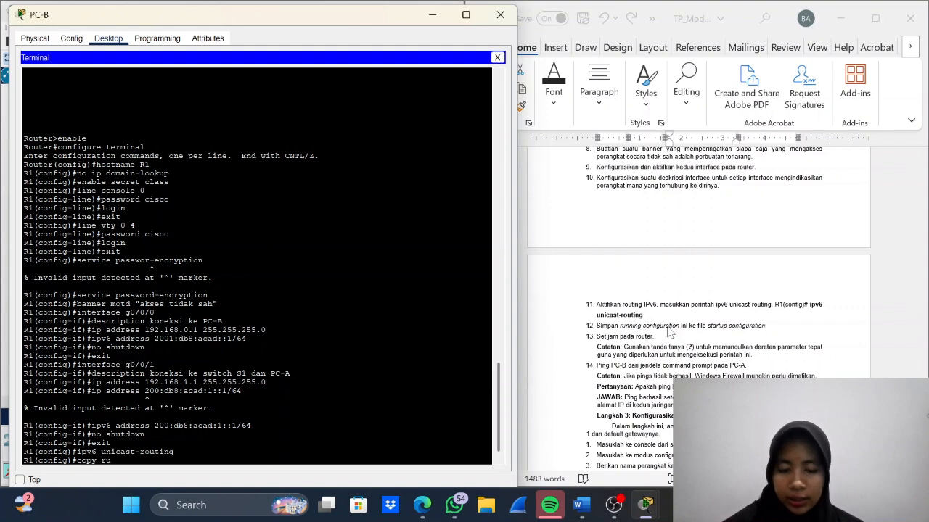
{"action": "type", "text": "nning con"}
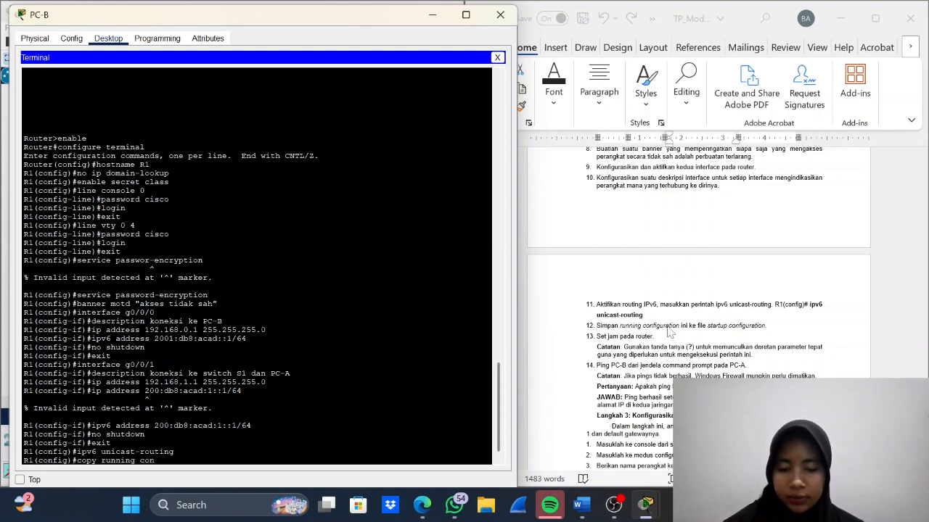
{"action": "type", "text": "fig"}
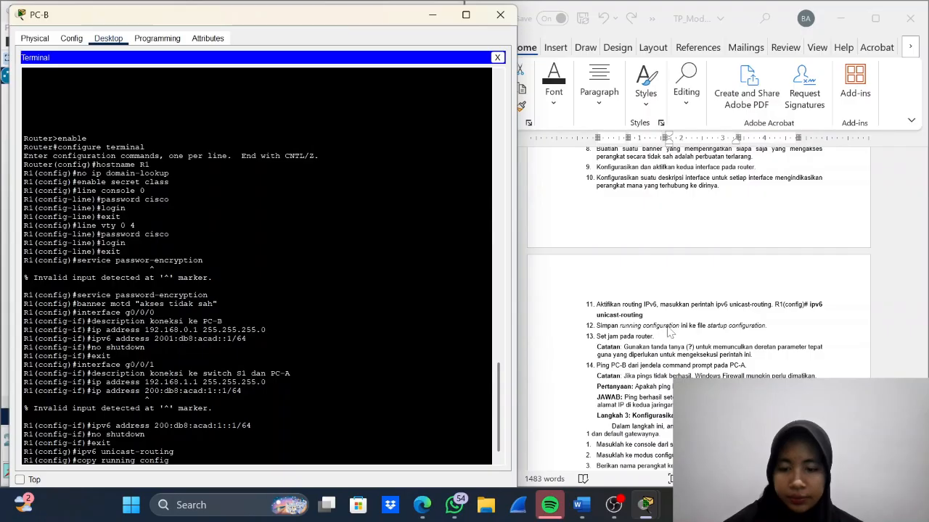
{"action": "type", "text": " start"}
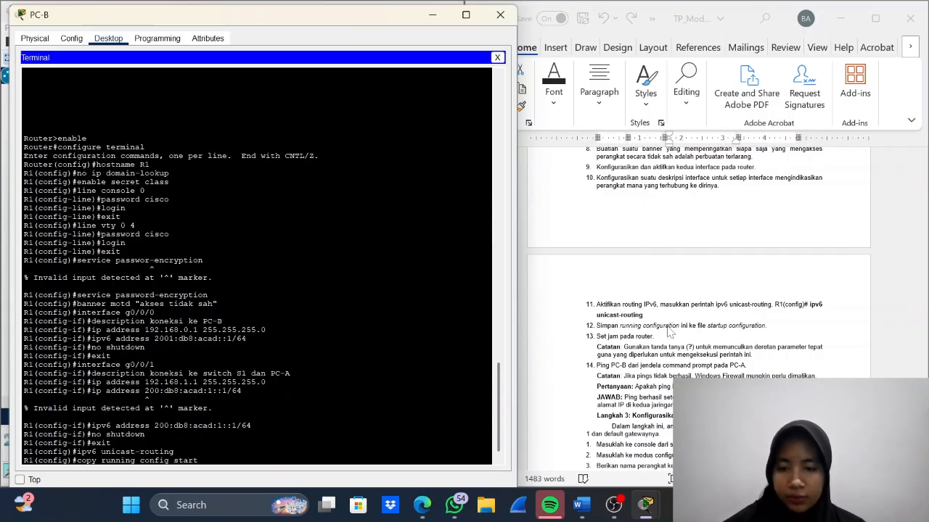
{"action": "type", "text": "up-config"}
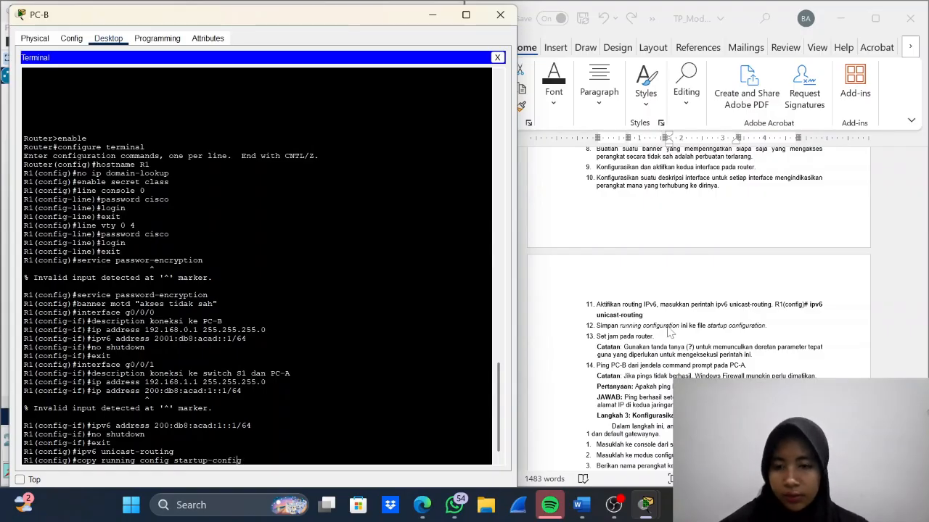
{"action": "key", "text": "Left"}
{"action": "key", "text": "Left"}
{"action": "key", "text": "Left"}
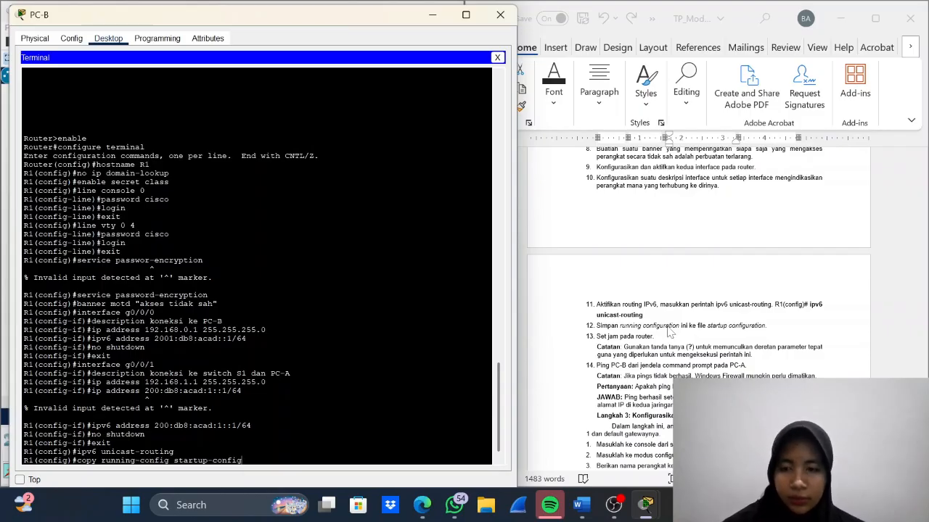
{"action": "key", "text": "Return"}
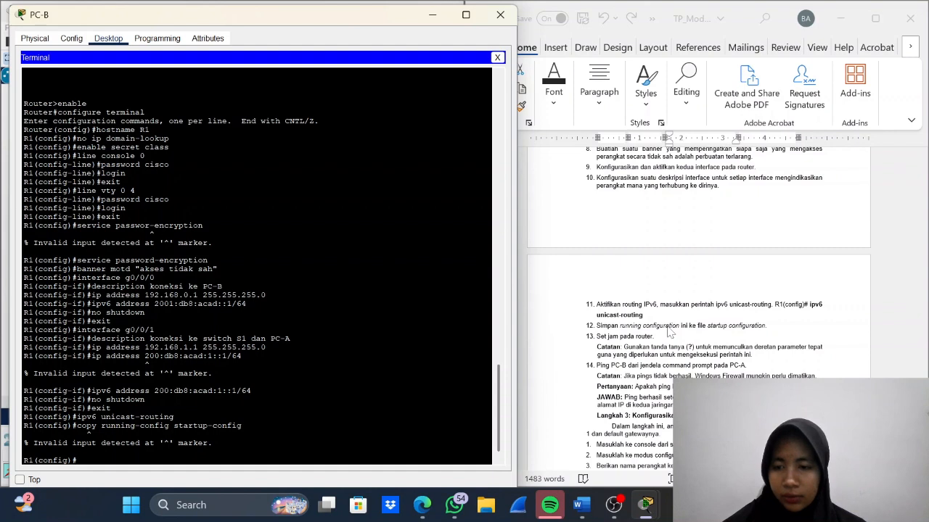
- Discard the recalled copy command and exit R1's global configuration mode to privileged EXEC mode
{"action": "key", "text": "Up"}
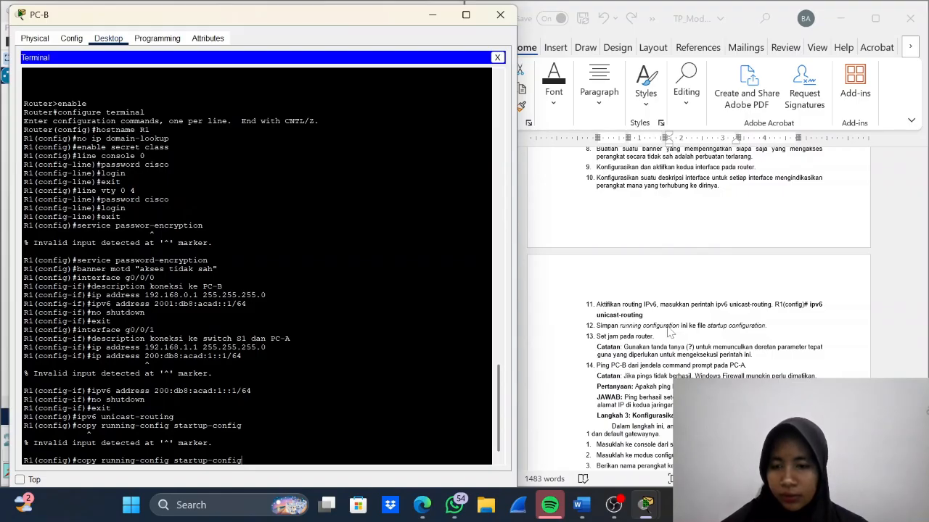
{"action": "key", "text": "BackSpace"}
{"action": "key", "text": "BackSpace"}
{"action": "key", "text": "BackSpace"}
{"action": "key", "text": "BackSpace"}
{"action": "key", "text": "BackSpace"}
{"action": "key", "text": "BackSpace"}
{"action": "key", "text": "BackSpace"}
{"action": "key", "text": "BackSpace"}
{"action": "key", "text": "BackSpace"}
{"action": "key", "text": "BackSpace"}
{"action": "key", "text": "BackSpace"}
{"action": "key", "text": "BackSpace"}
{"action": "key", "text": "BackSpace"}
{"action": "key", "text": "BackSpace"}
{"action": "key", "text": "BackSpace"}
{"action": "key", "text": "BackSpace"}
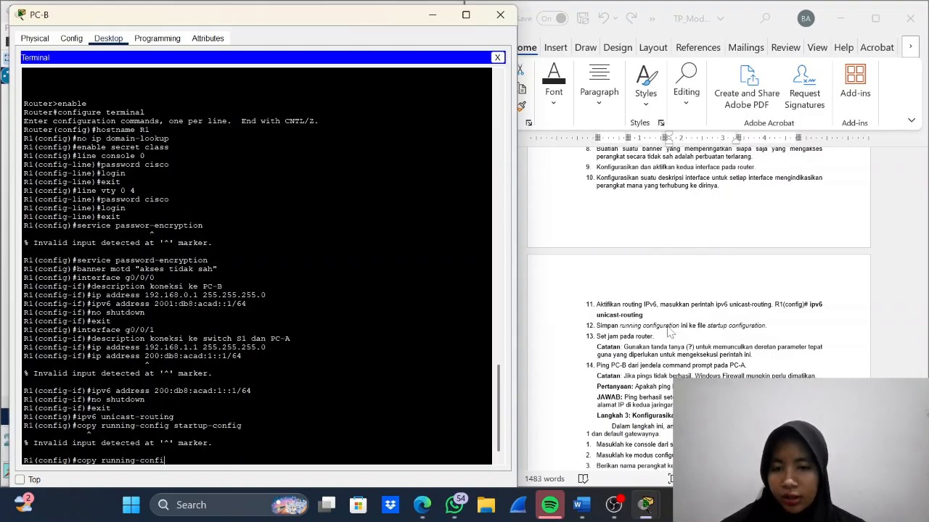
{"action": "key", "text": "BackSpace"}
{"action": "key", "text": "BackSpace"}
{"action": "key", "text": "BackSpace"}
{"action": "key", "text": "BackSpace"}
{"action": "key", "text": "BackSpace"}
{"action": "key", "text": "BackSpace"}
{"action": "key", "text": "BackSpace"}
{"action": "key", "text": "BackSpace"}
{"action": "key", "text": "BackSpace"}
{"action": "key", "text": "BackSpace"}
{"action": "key", "text": "BackSpace"}
{"action": "key", "text": "BackSpace"}
{"action": "key", "text": "BackSpace"}
{"action": "key", "text": "BackSpace"}
{"action": "key", "text": "BackSpace"}
{"action": "key", "text": "BackSpace"}
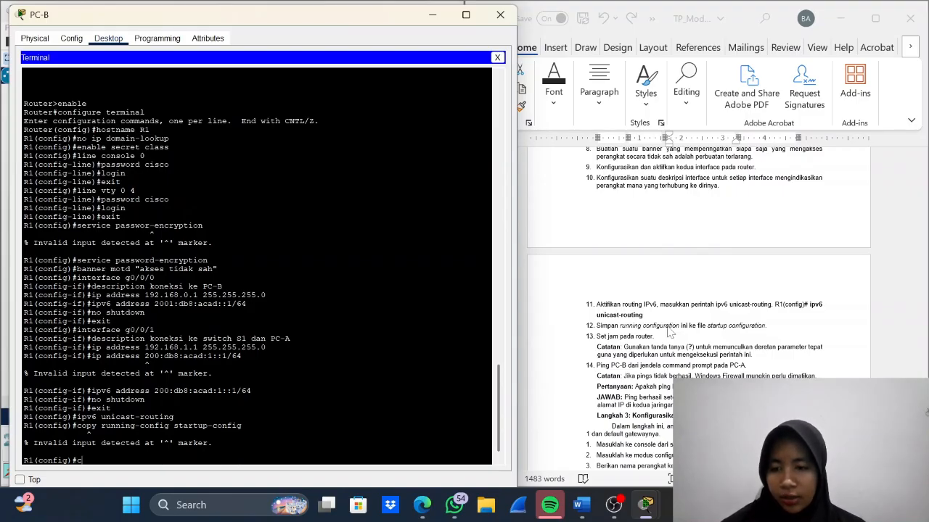
{"action": "type", "text": "exi"}
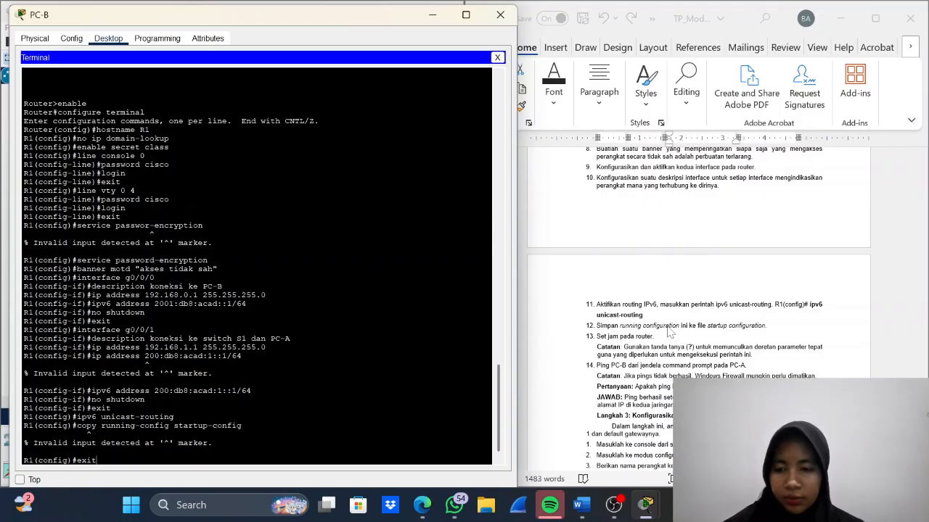
{"action": "type", "text": "t"}
{"action": "key", "text": "Return"}
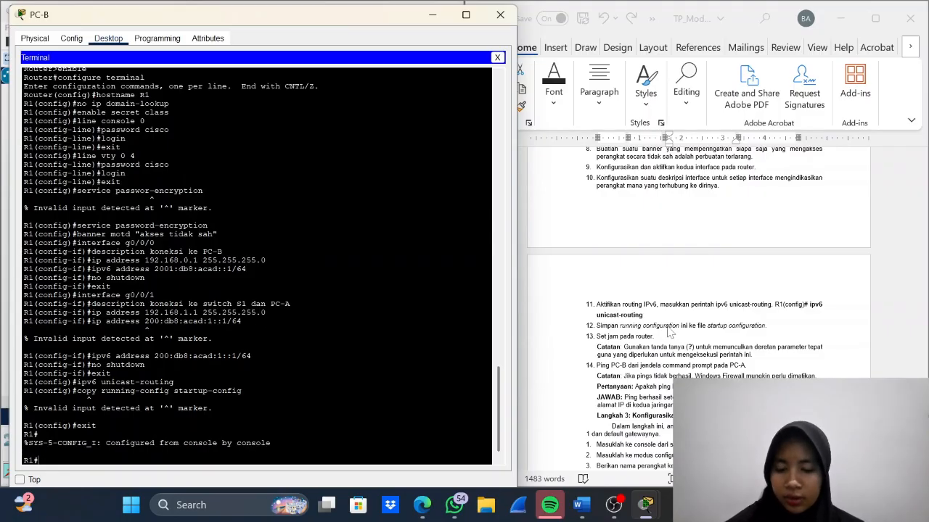
- Save R1's settings with copy running-config startup-config from privileged EXEC mode, accepting the default destination filename
{"action": "type", "text": "cop"}
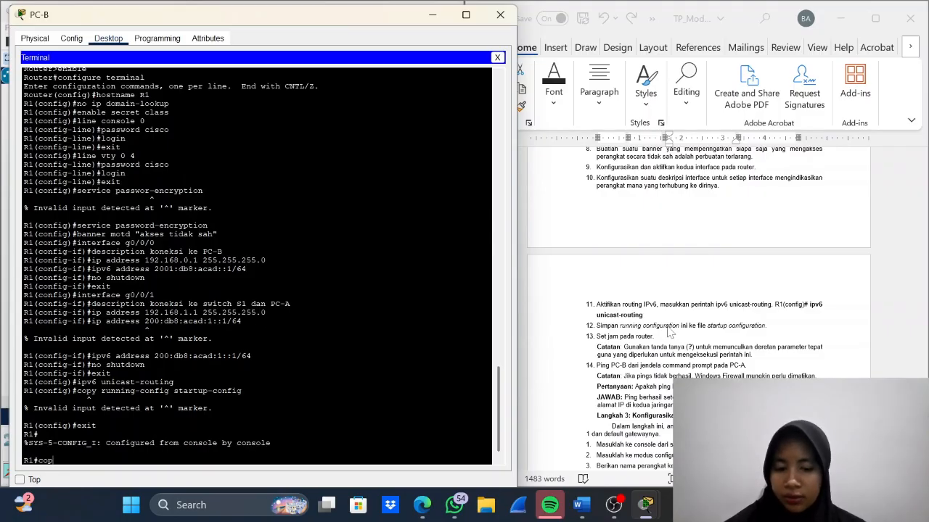
{"action": "type", "text": "y"}
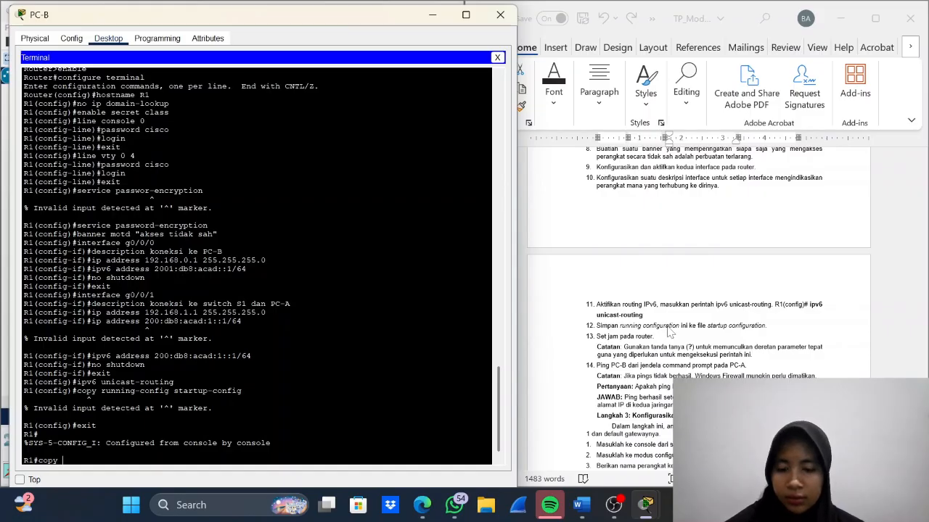
{"action": "type", "text": " running"}
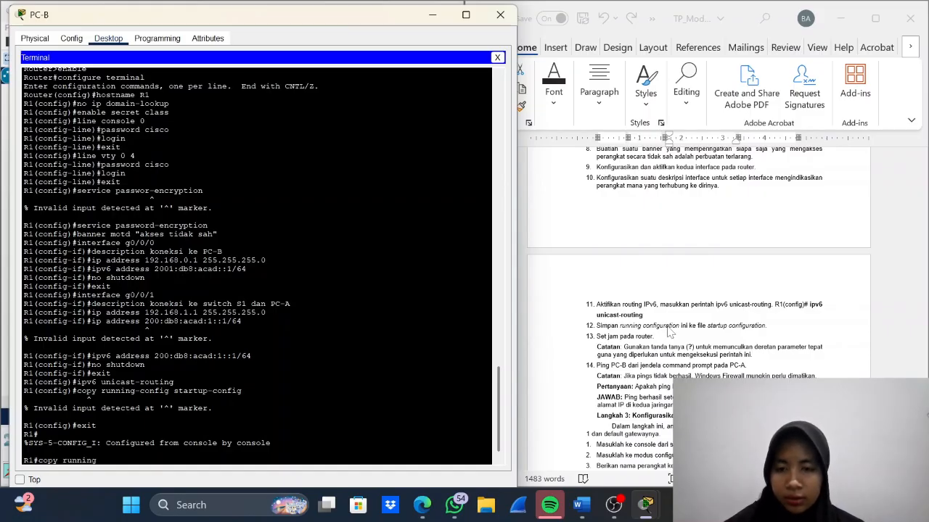
{"action": "type", "text": "-config"}
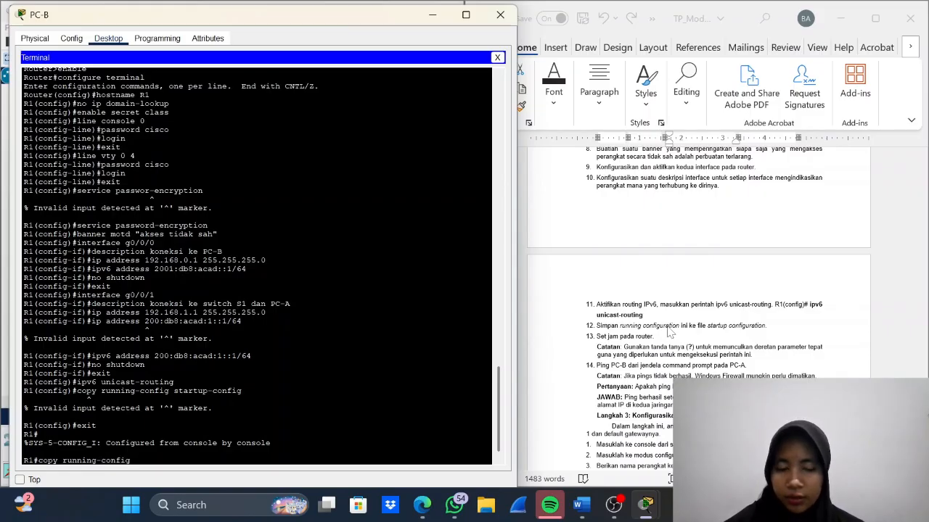
{"action": "key", "text": "Up"}
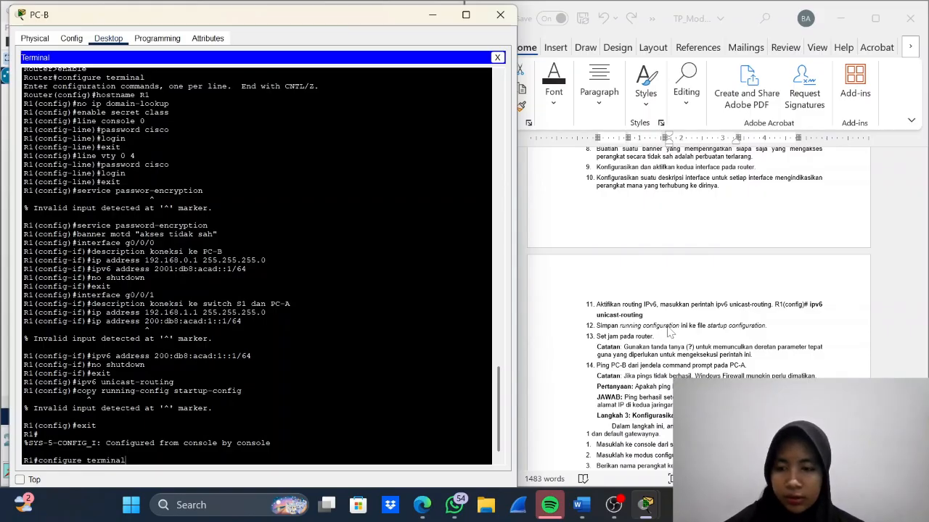
{"action": "key", "text": "Up"}
{"action": "key", "text": "Down"}
{"action": "key", "text": "Down"}
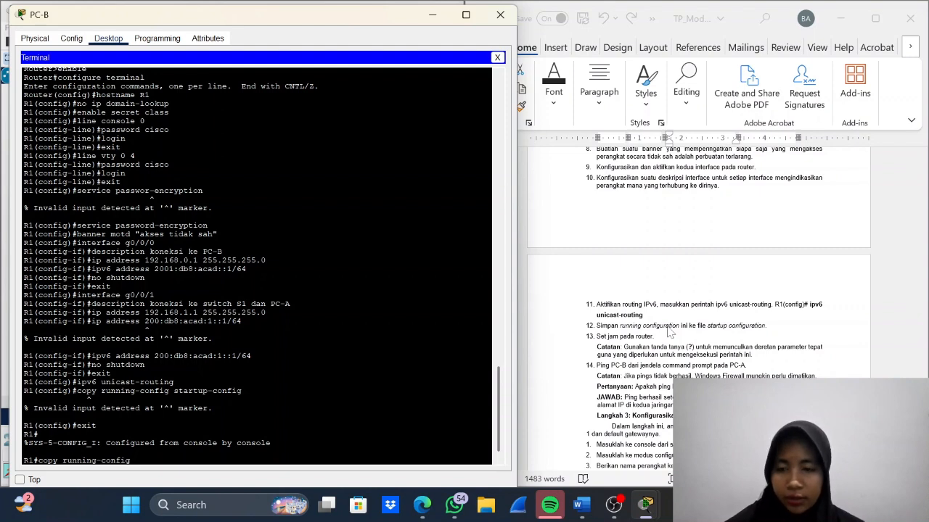
{"action": "type", "text": "startu"}
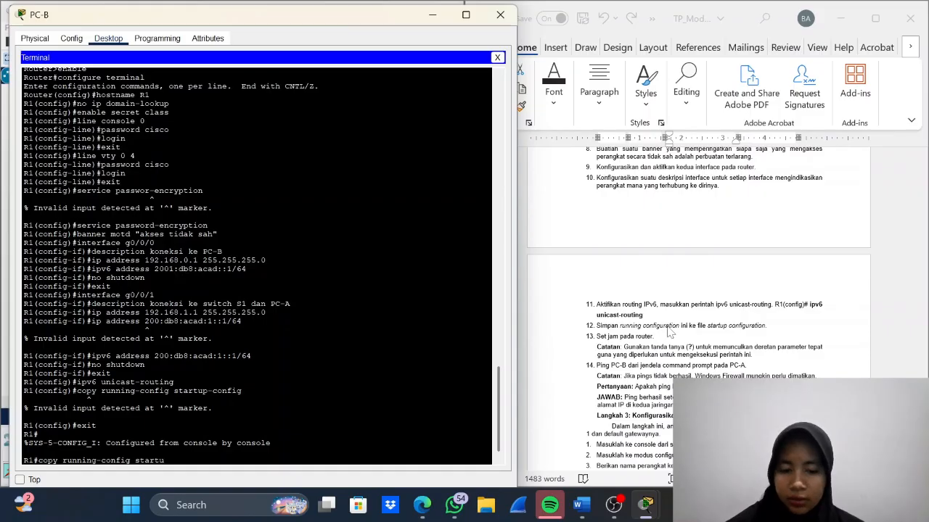
{"action": "type", "text": "p"}
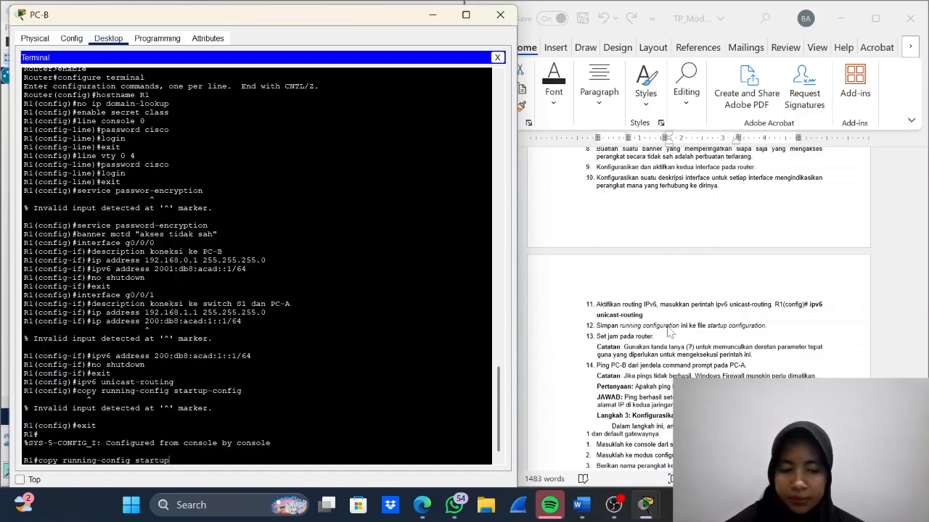
{"action": "type", "text": "-con"}
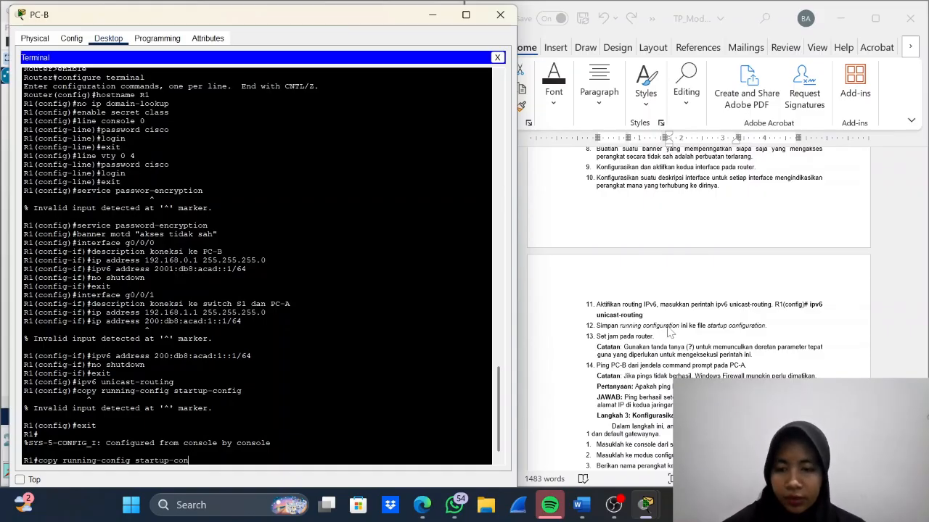
{"action": "type", "text": "fig"}
{"action": "key", "text": "Return"}
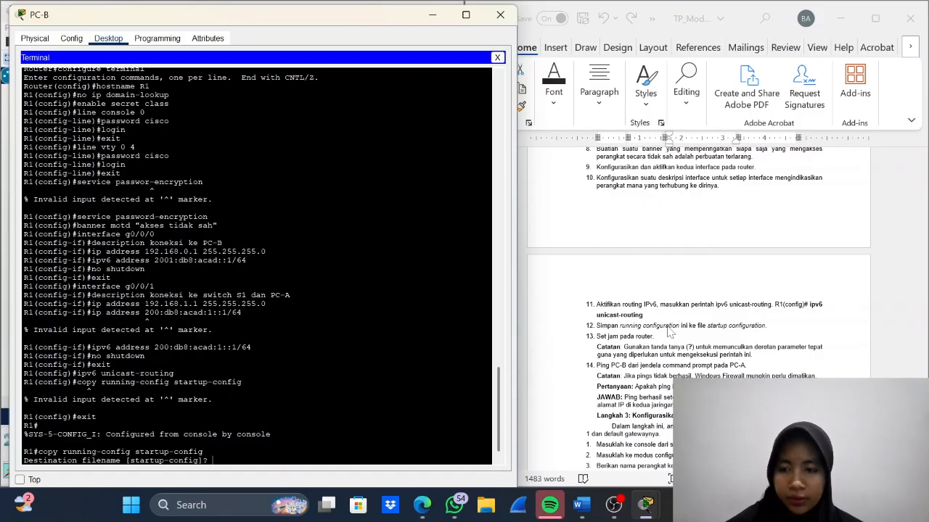
{"action": "key", "text": "Return"}
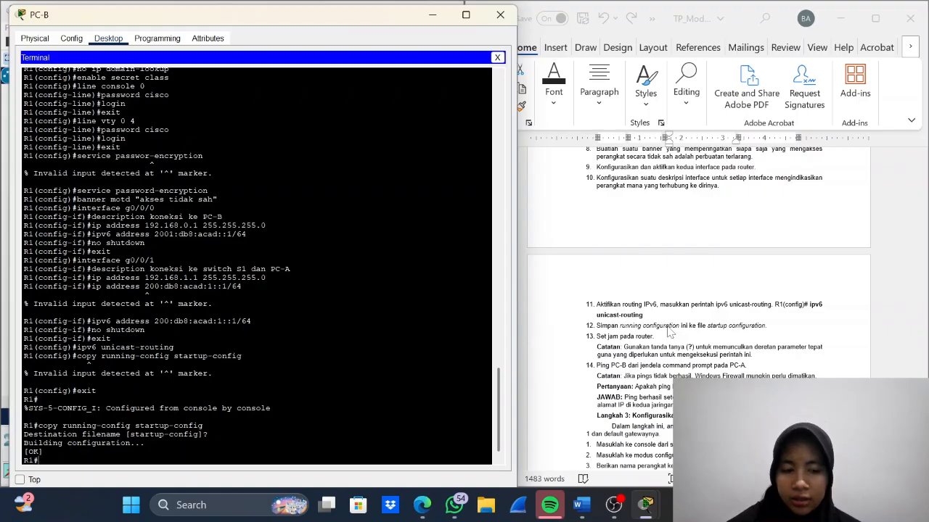
- Set R1's clock to 20:48:00 on 14 Oct 2025 with the clock set command
{"action": "type", "text": "clock "}
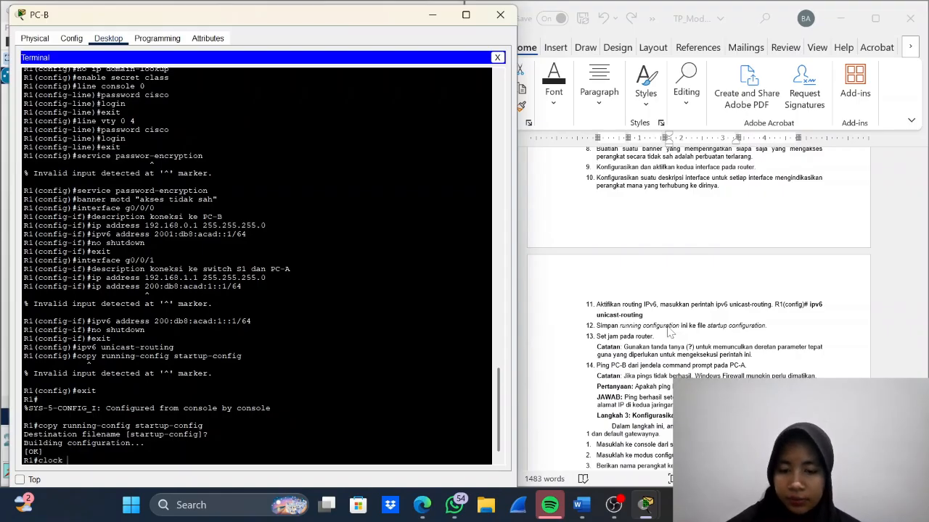
{"action": "type", "text": "set"}
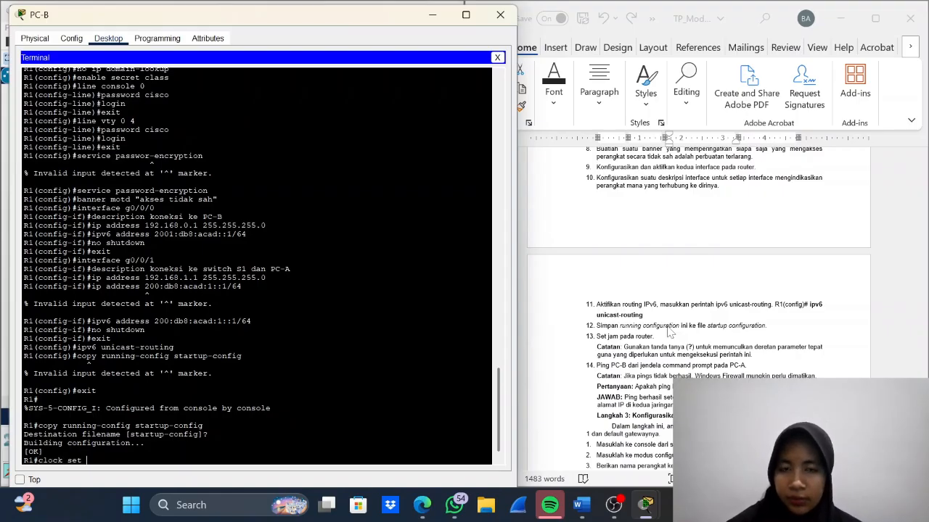
{"action": "type", "text": " 20:"}
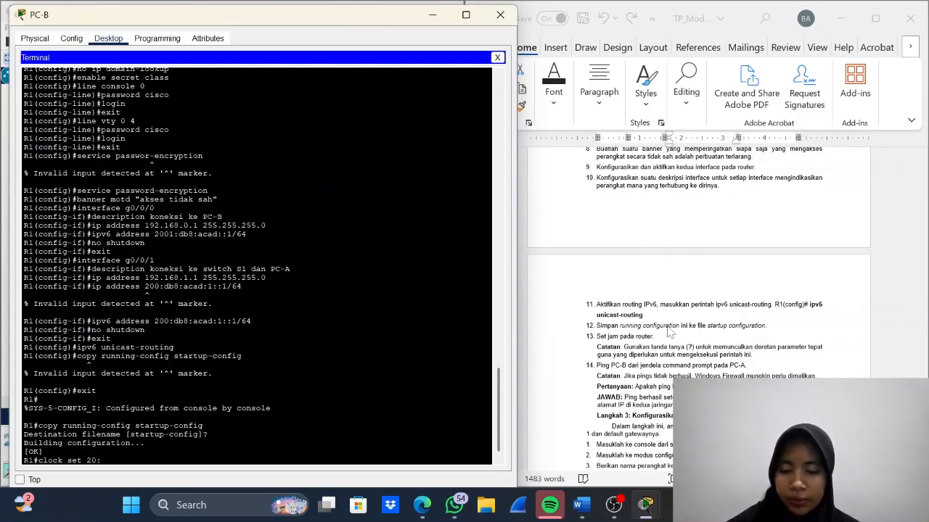
{"action": "type", "text": "48"}
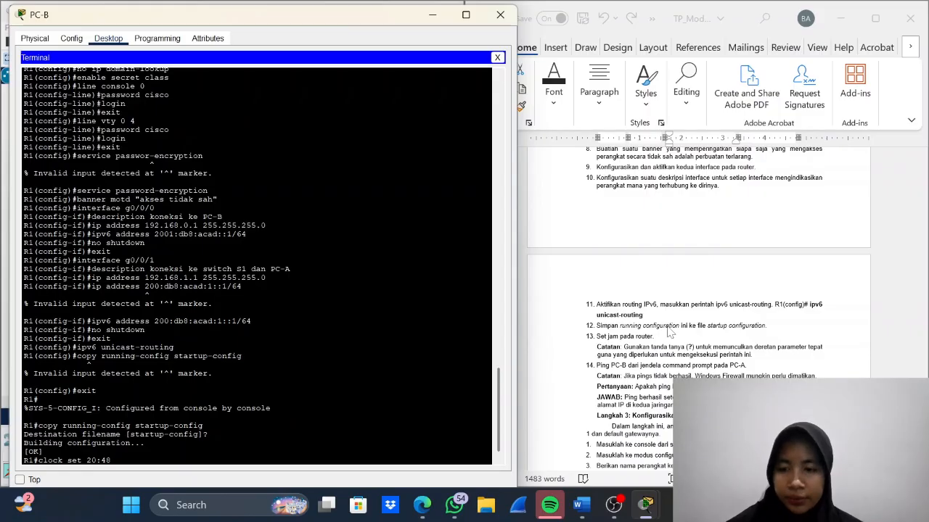
{"action": "type", "text": ":00"}
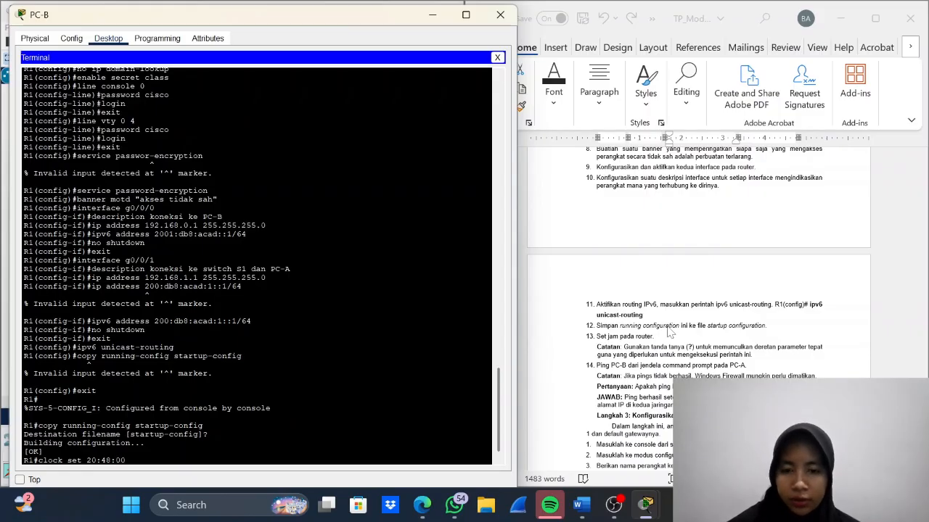
{"action": "type", "text": " 14"}
{"action": "key", "text": "Caps_Lock"}
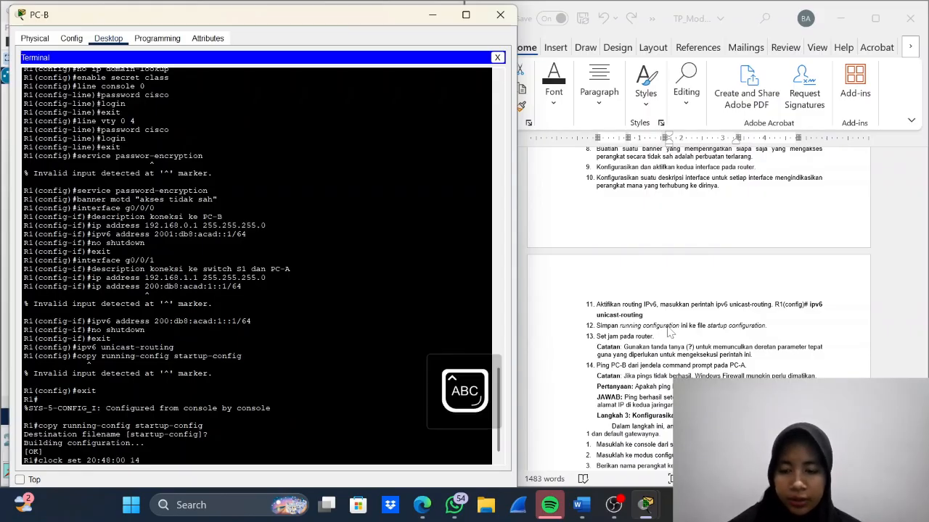
{"action": "type", "text": "O"}
{"action": "key", "text": "Caps_Lock"}
{"action": "type", "text": "ct"}
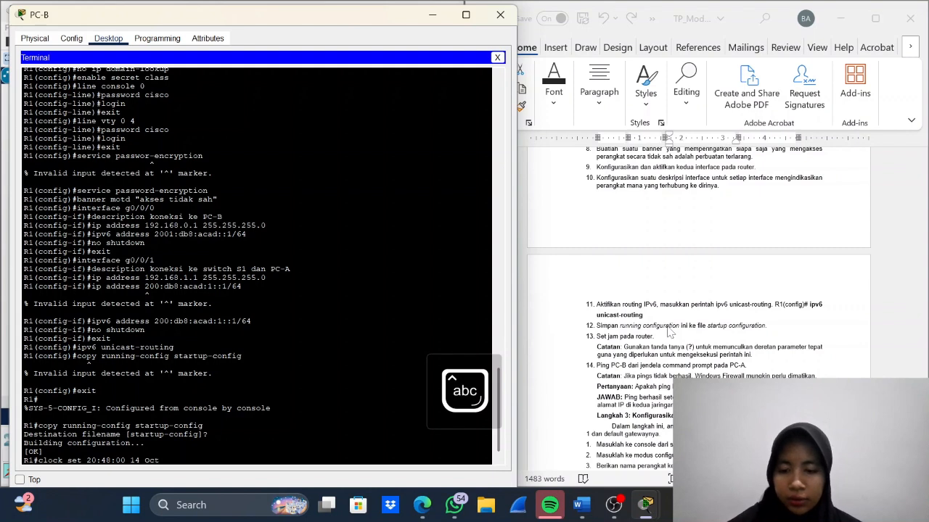
{"action": "type", "text": " 2025"}
{"action": "key", "text": "Return"}
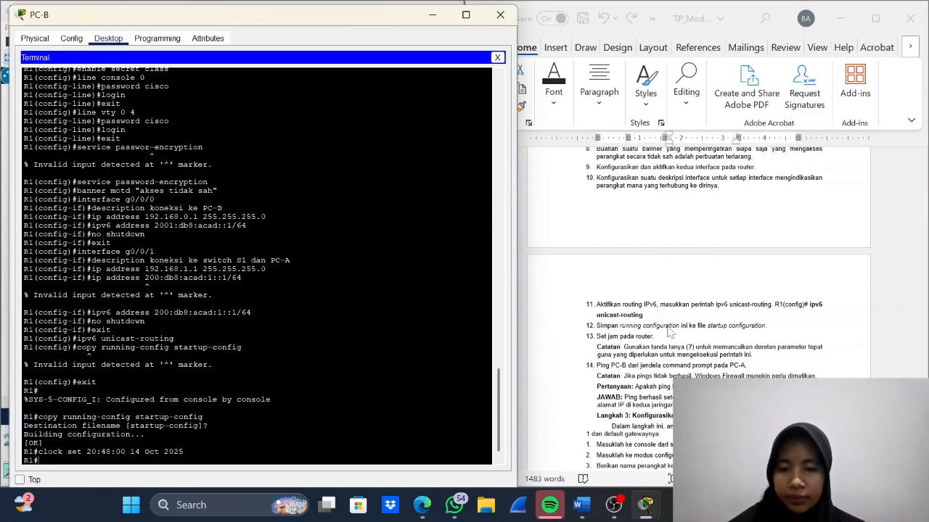
- Ping PC-B at 192.168.0.3 from PC-A's command prompt, as instruction 14 of the lab document asks
{"action": "scroll", "coordinate": [699, 359], "scroll_direction": "down", "scroll_amount": 2}
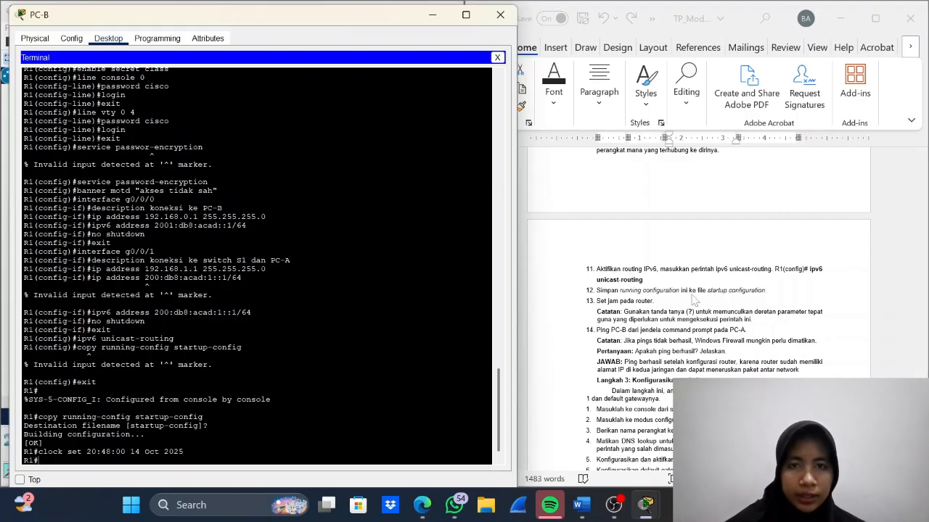
{"action": "left_click", "coordinate": [434, 15]}
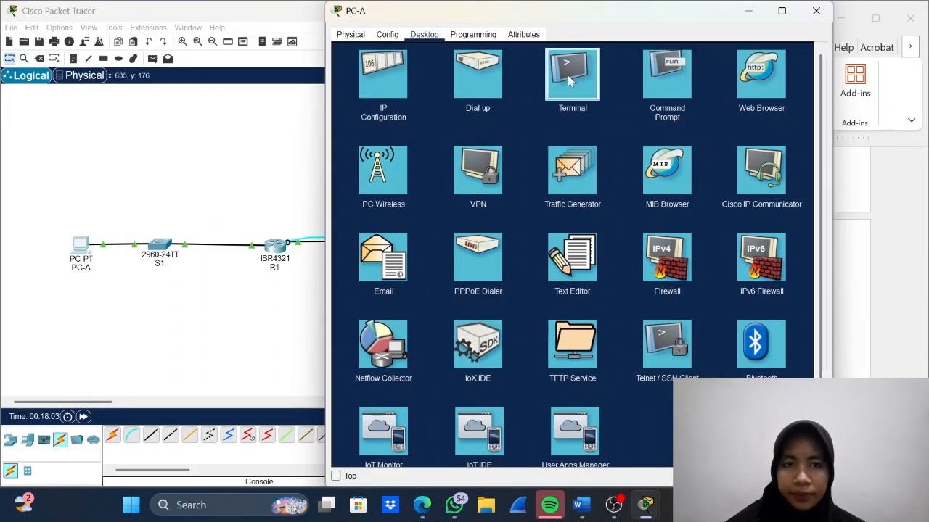
{"action": "left_click", "coordinate": [569, 78]}
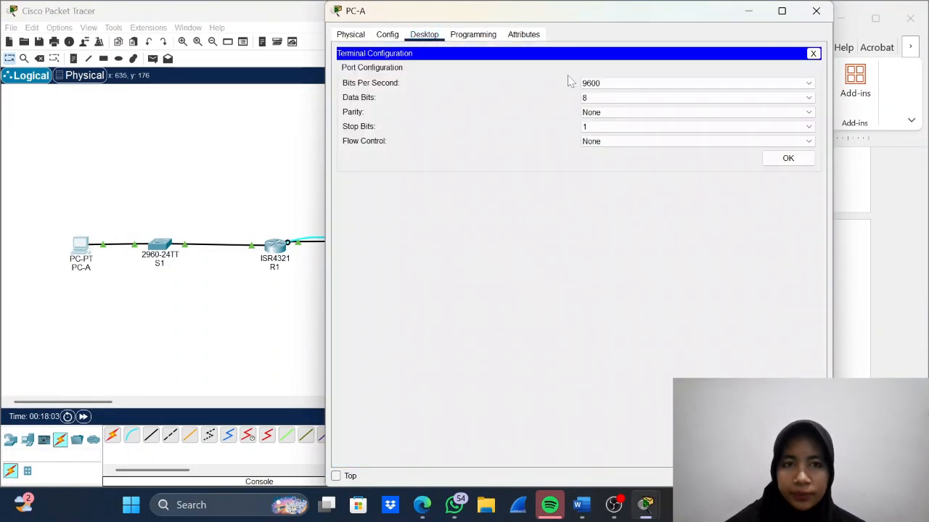
{"action": "left_click", "coordinate": [813, 53]}
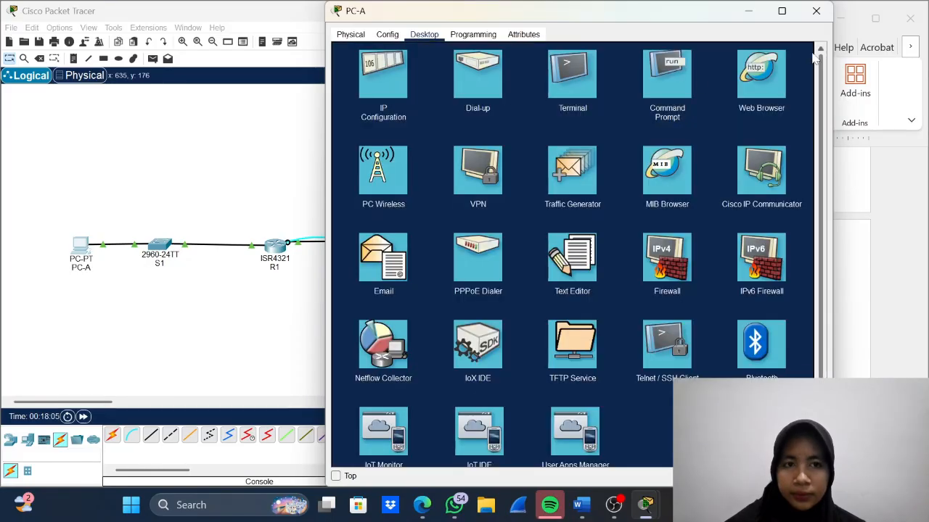
{"action": "left_click", "coordinate": [682, 85]}
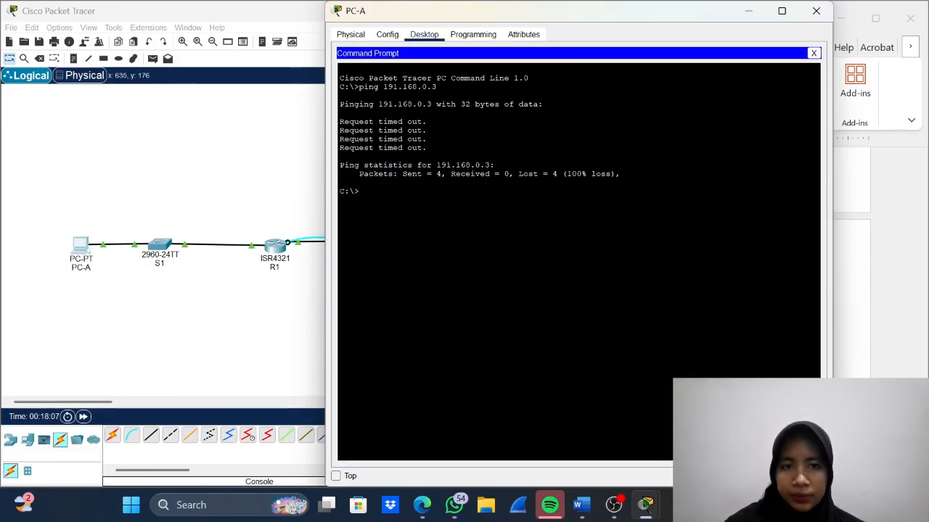
{"action": "type", "text": "pin"}
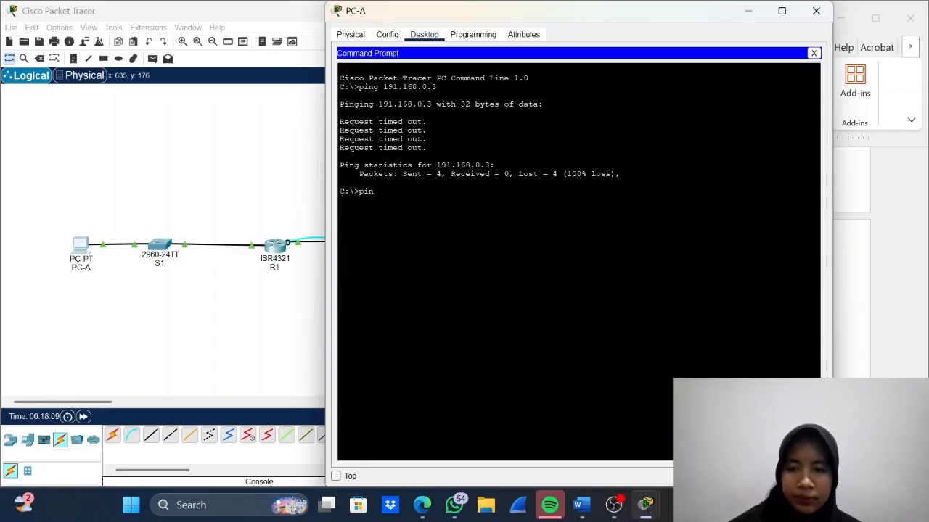
{"action": "type", "text": "g 19"}
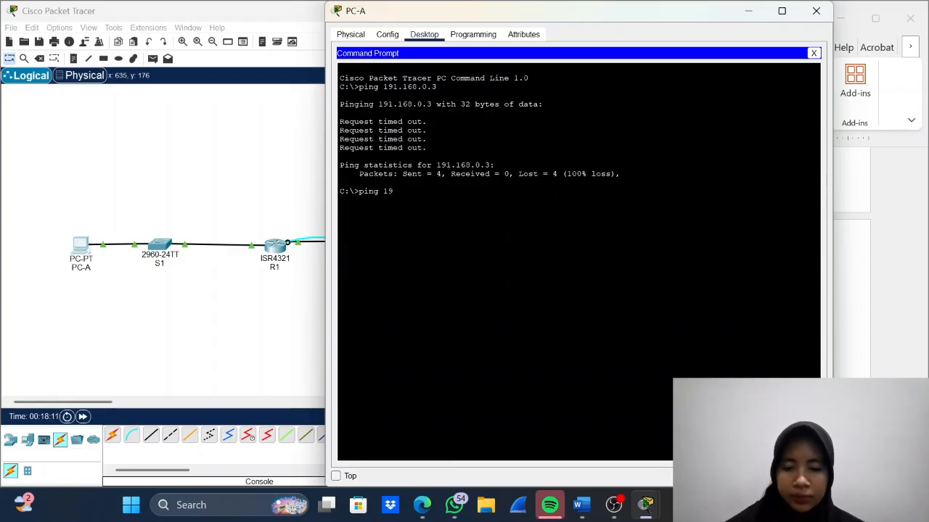
{"action": "type", "text": "2.16"}
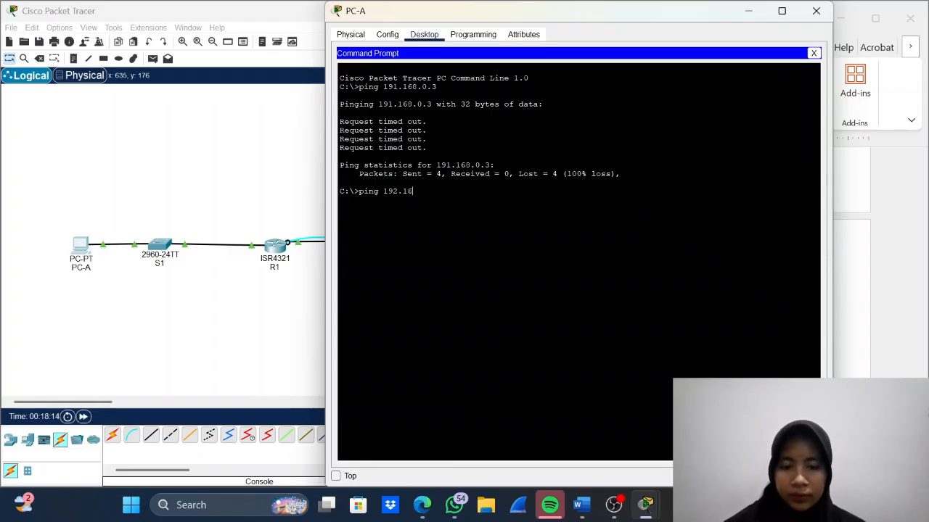
{"action": "type", "text": "98.0.3"}
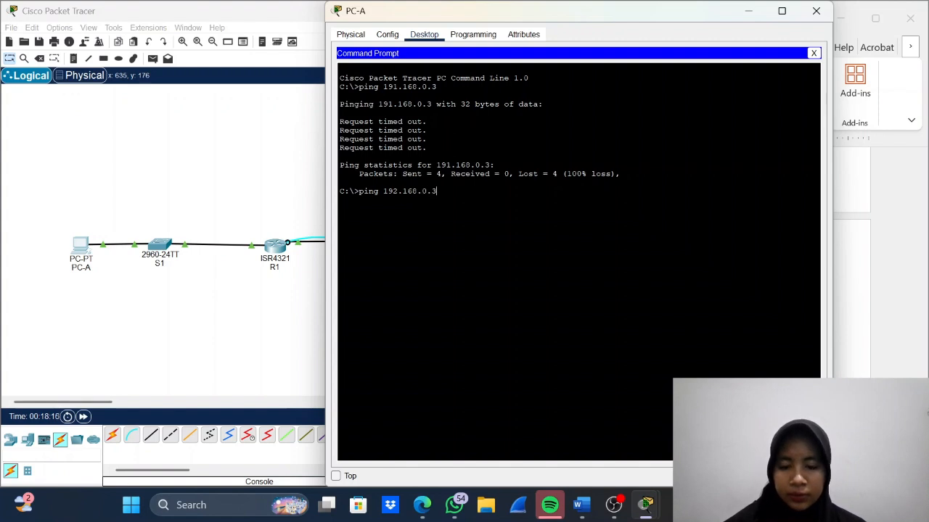
{"action": "key", "text": "Return"}
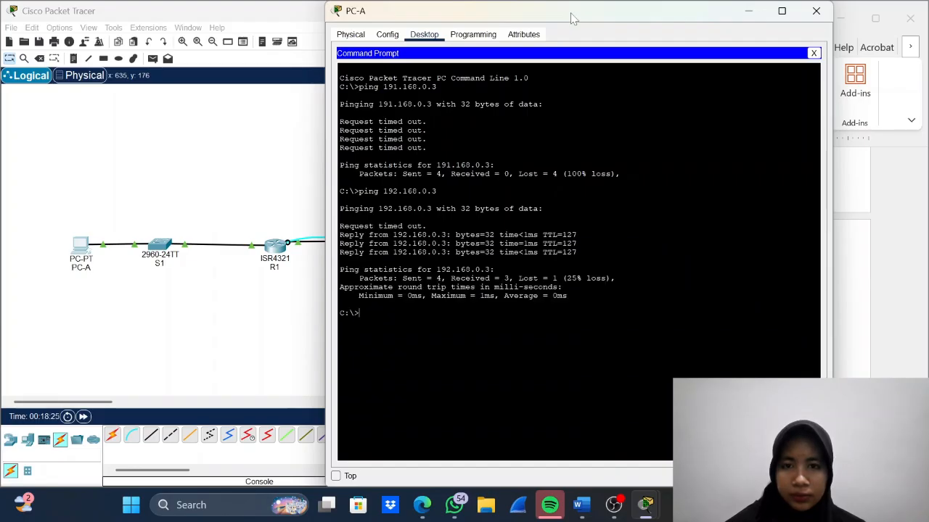
- Move PC-A's window clear of the lab document and review the Langkah 3 instructions for configuring the switch
{"action": "left_click_drag", "start_coordinate": [570, 17], "coordinate": [265, 29]}
{"action": "scroll", "coordinate": [663, 308], "scroll_direction": "down", "scroll_amount": 3}
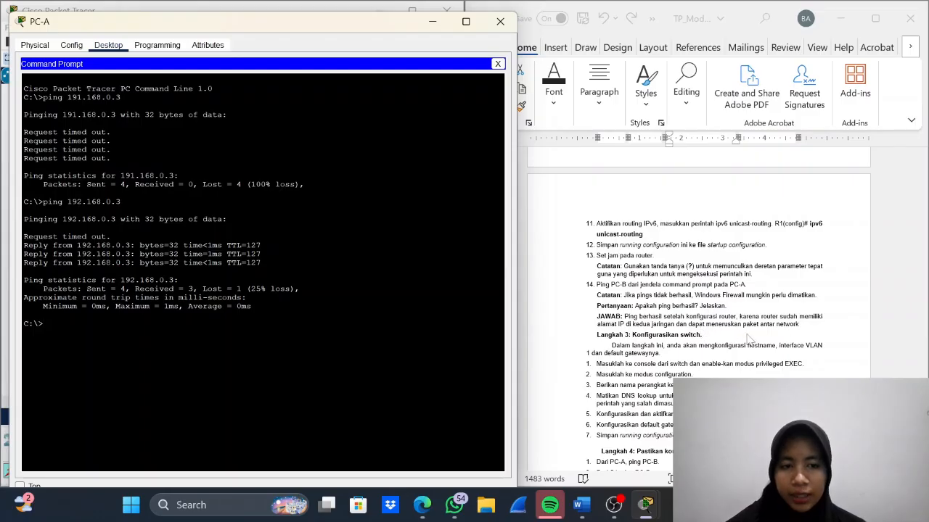
{"action": "scroll", "coordinate": [749, 338], "scroll_direction": "down", "scroll_amount": 2}
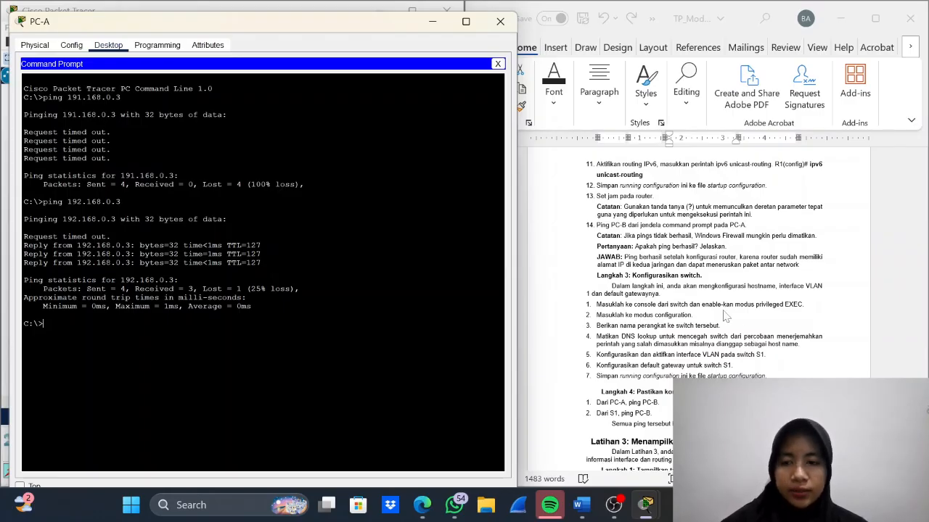
{"action": "scroll", "coordinate": [723, 341], "scroll_direction": "down", "scroll_amount": 1}
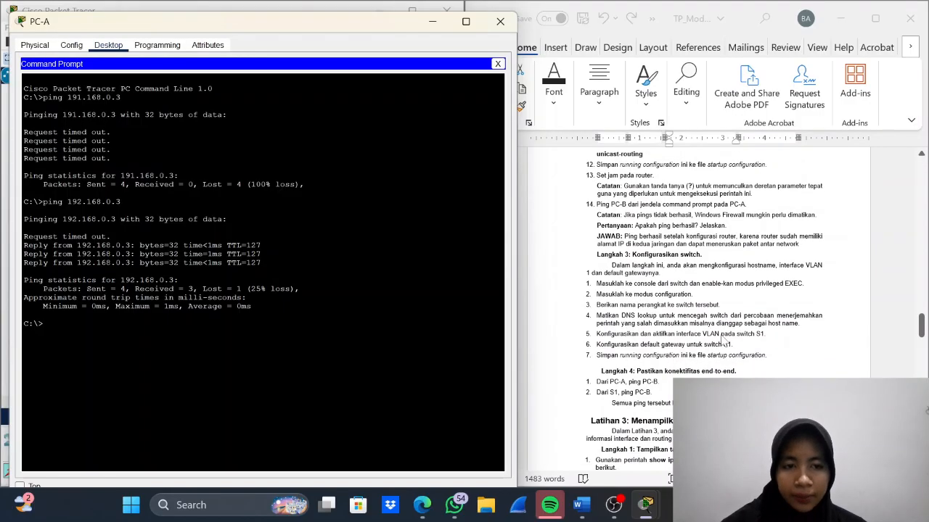
{"action": "scroll", "coordinate": [724, 340], "scroll_direction": "down", "scroll_amount": 1}
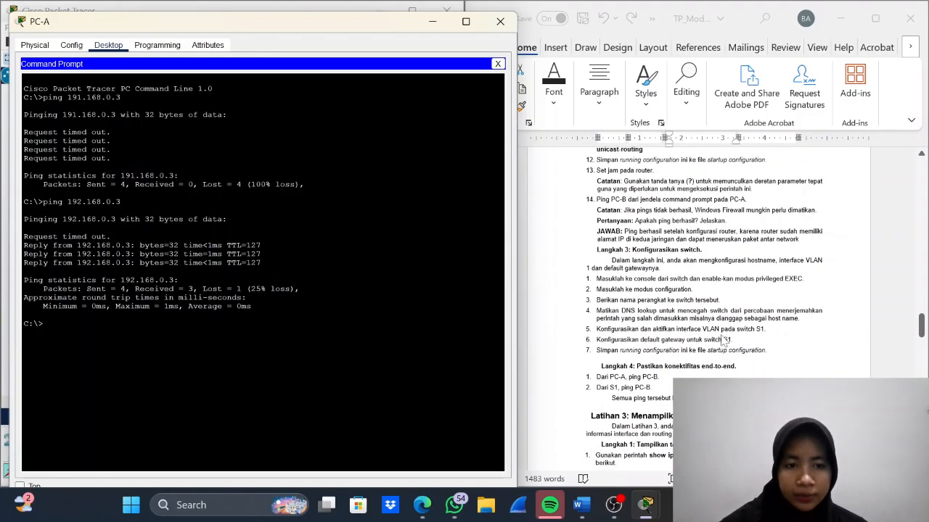
{"action": "scroll", "coordinate": [723, 341], "scroll_direction": "up", "scroll_amount": 2}
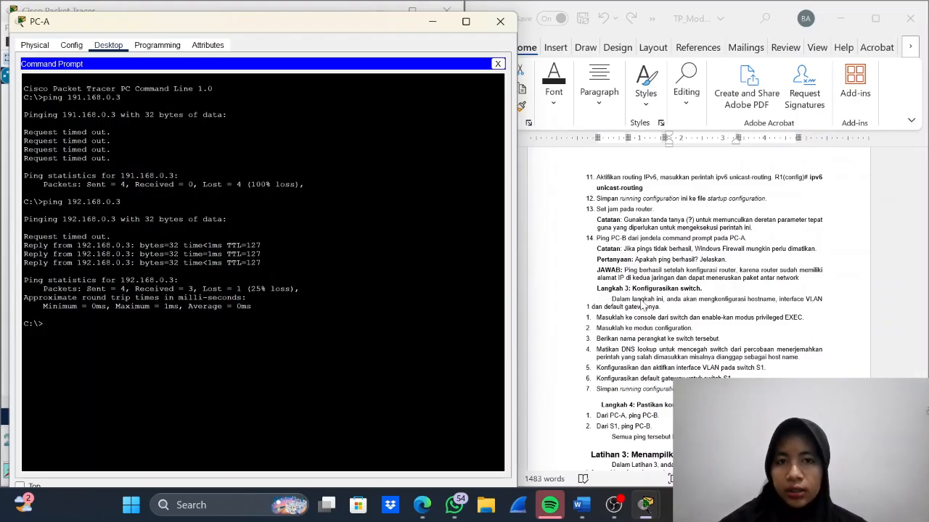
- Connect a console cable from PC-A to the Console port of switch S1
{"action": "left_click", "coordinate": [430, 26]}
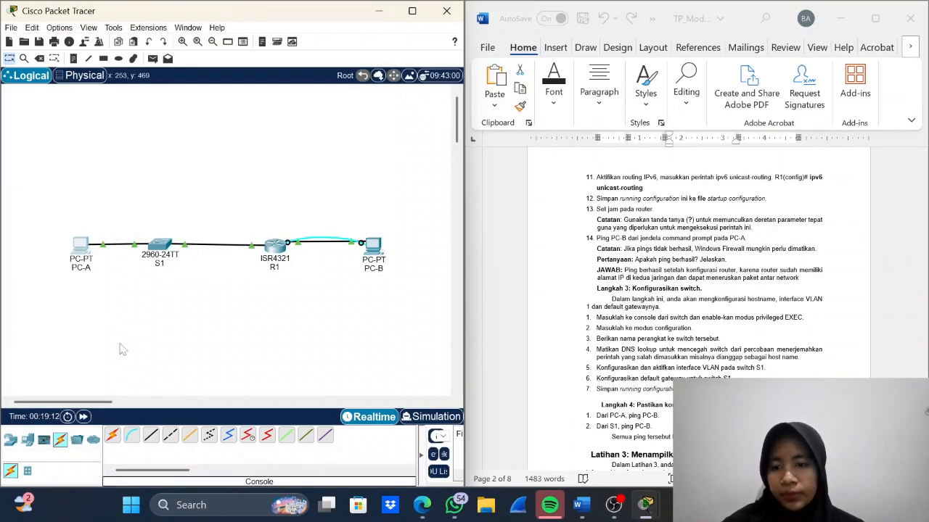
{"action": "left_click", "coordinate": [131, 435]}
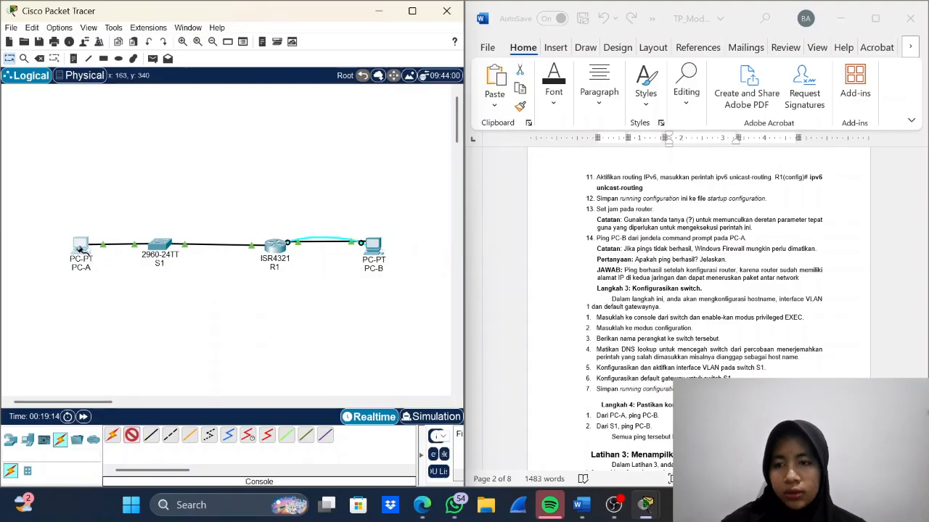
{"action": "left_click", "coordinate": [80, 248]}
{"action": "left_click", "coordinate": [106, 261]}
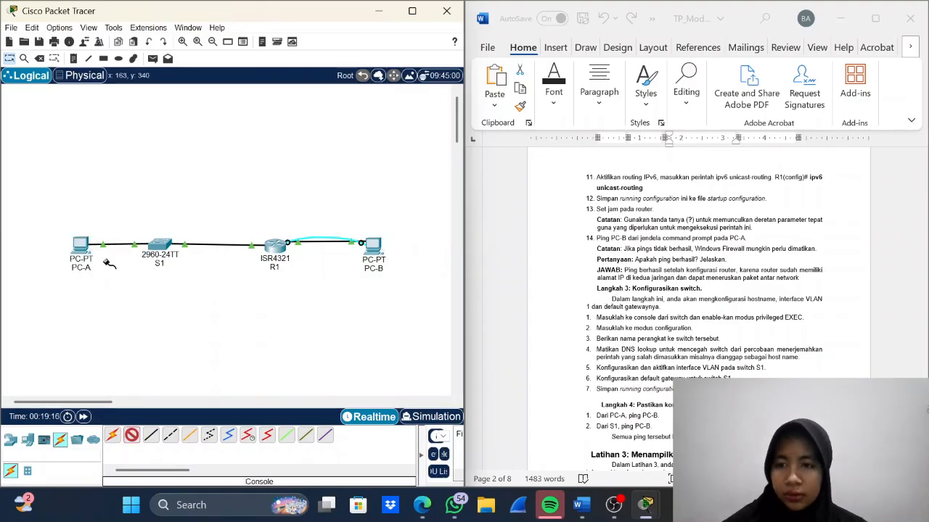
{"action": "left_click", "coordinate": [160, 246]}
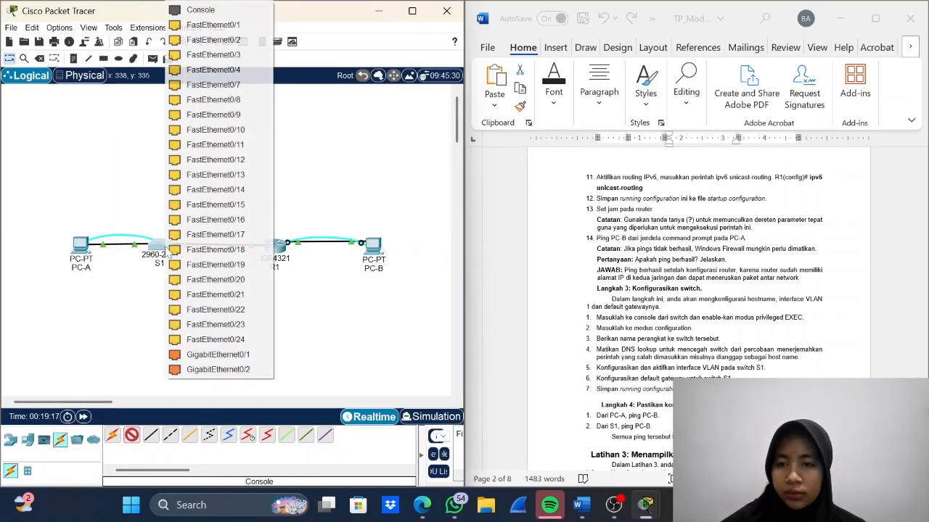
{"action": "left_click", "coordinate": [202, 10]}
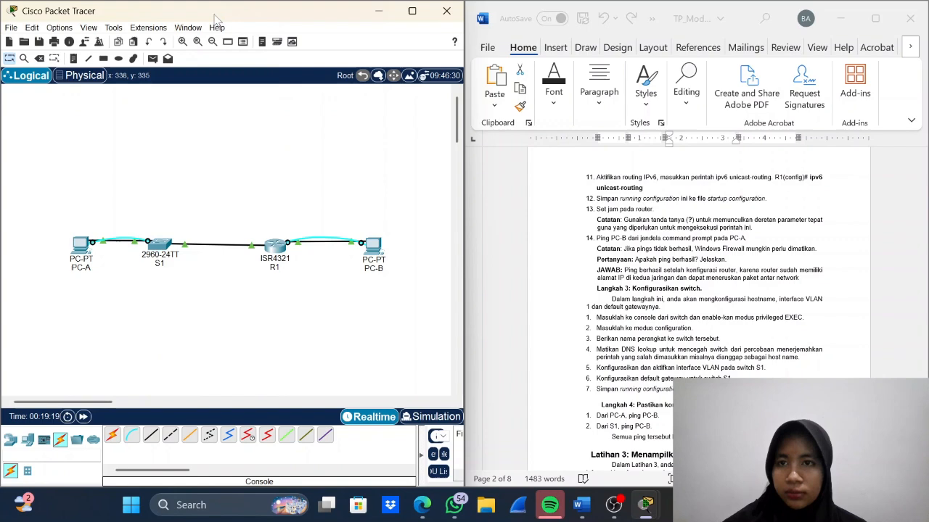
- Start a terminal session from PC-A to switch S1 with the default port settings and bring up the switch's user EXEC prompt
{"action": "left_click", "coordinate": [82, 245]}
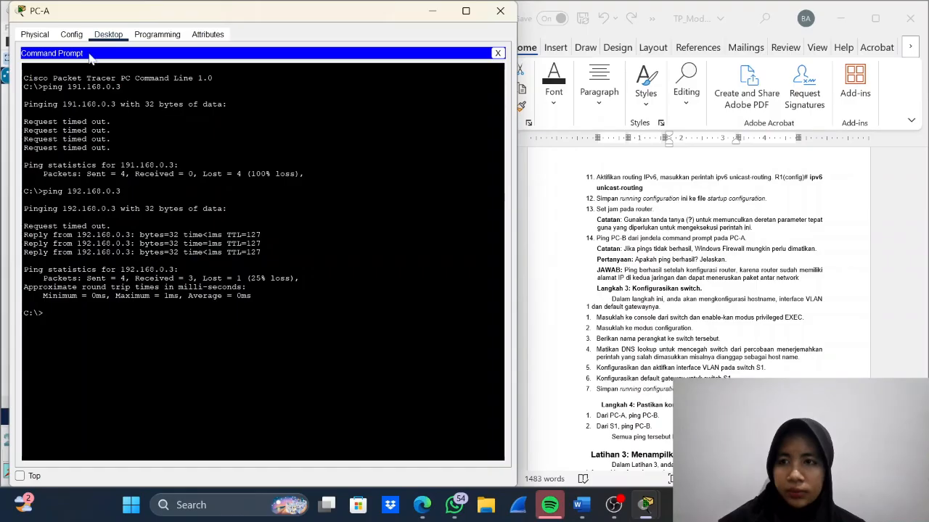
{"action": "left_click", "coordinate": [35, 35]}
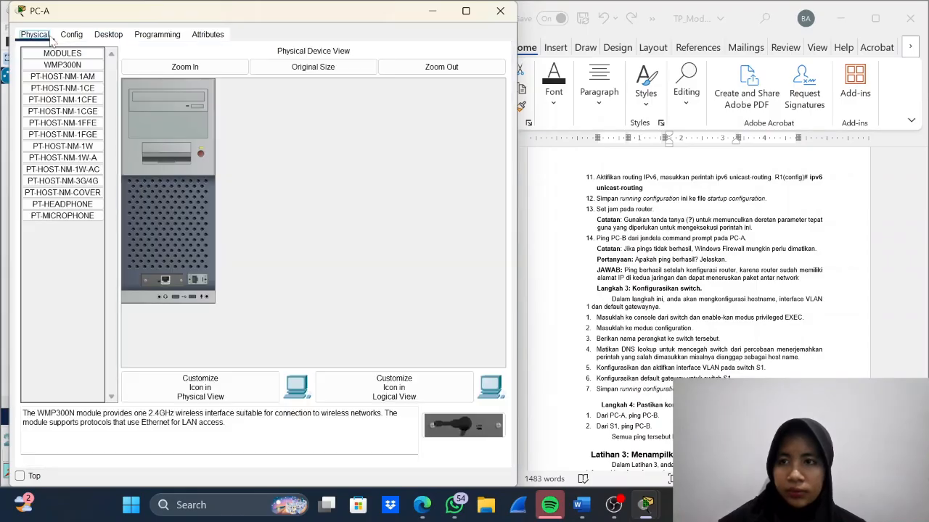
{"action": "left_click", "coordinate": [108, 35]}
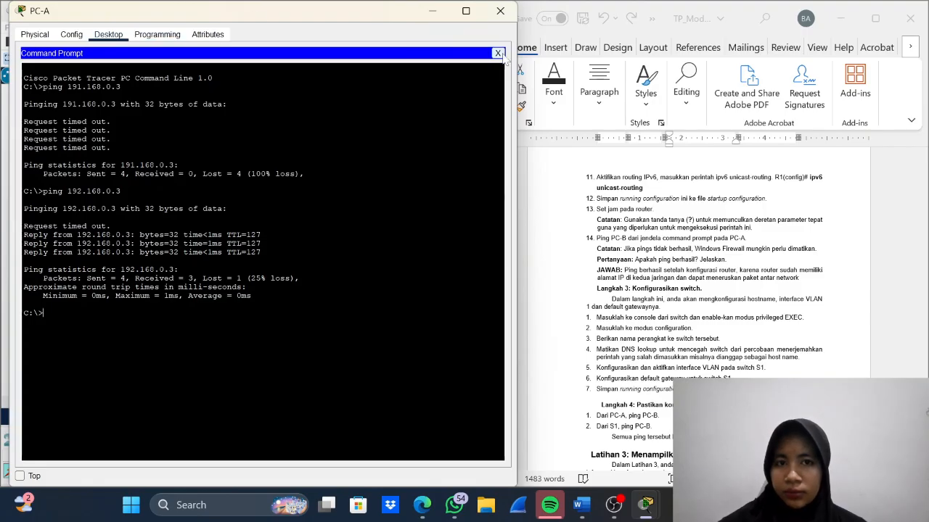
{"action": "left_click", "coordinate": [498, 54]}
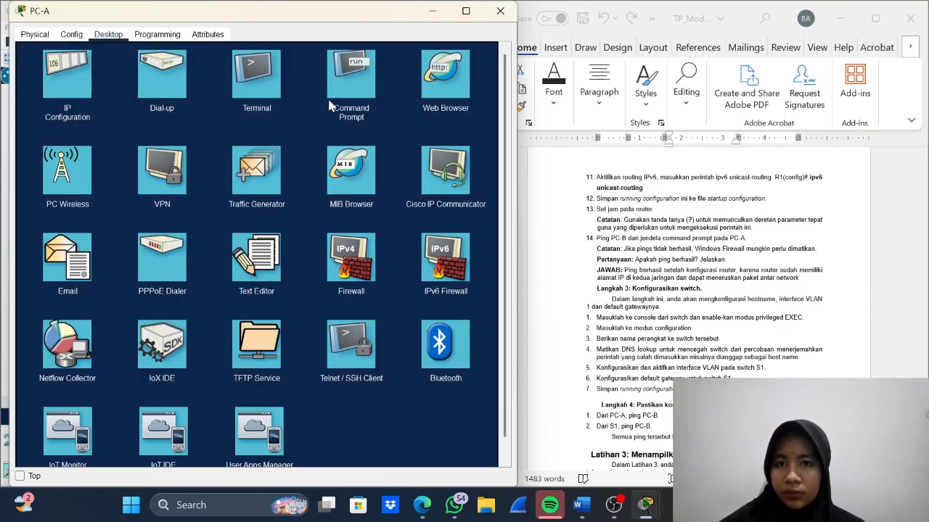
{"action": "left_click", "coordinate": [249, 95]}
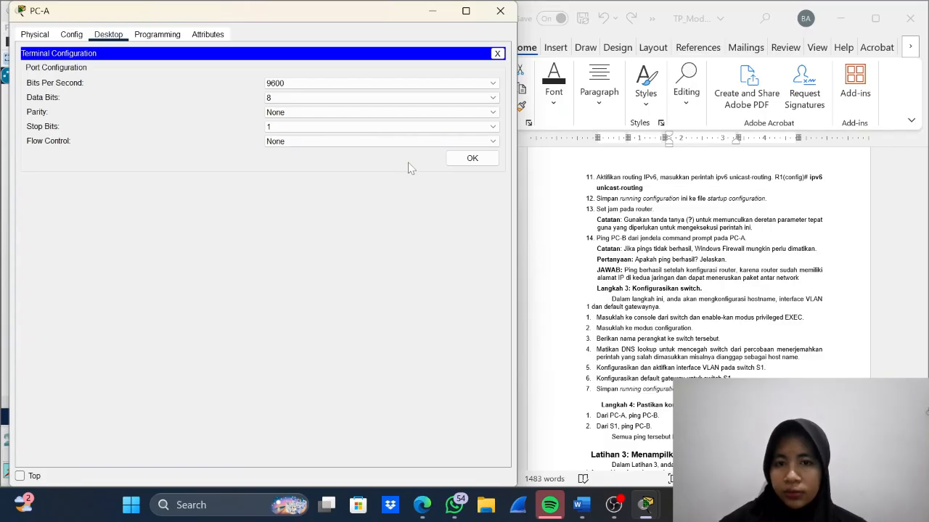
{"action": "left_click", "coordinate": [473, 158]}
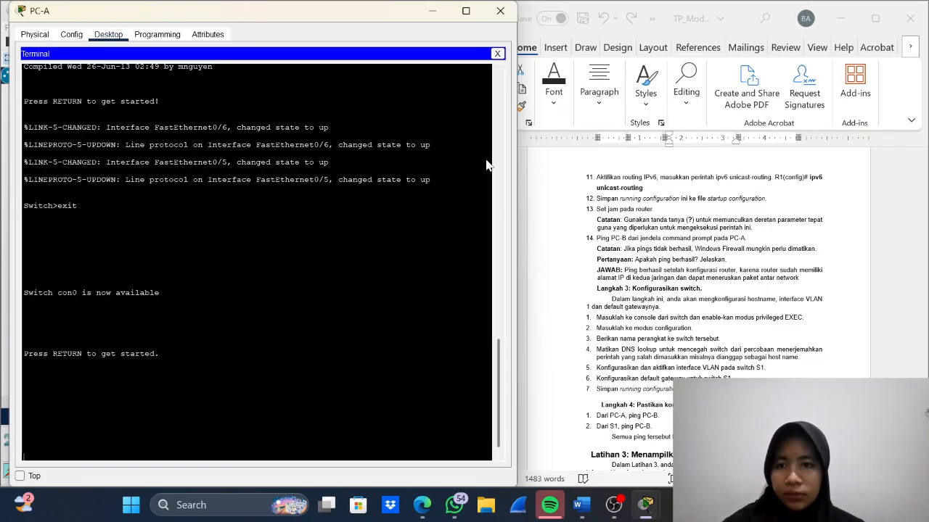
{"action": "key", "text": "Return"}
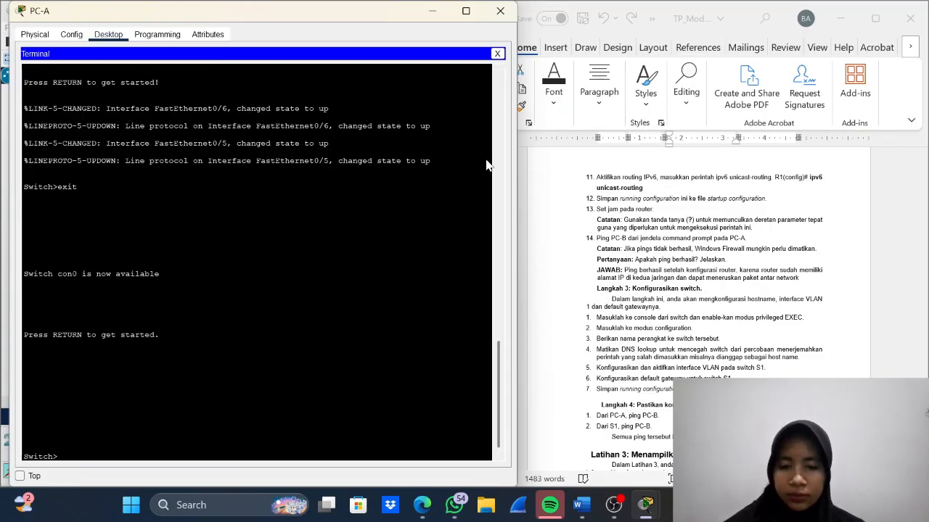
- Enter privileged EXEC mode on the switch with enable and open global configuration mode with configure terminal
{"action": "type", "text": "en"}
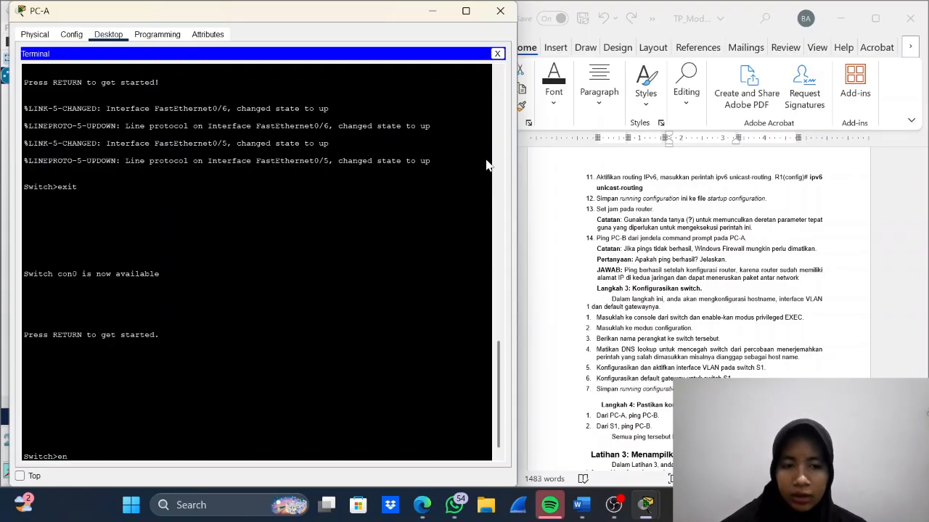
{"action": "type", "text": "able"}
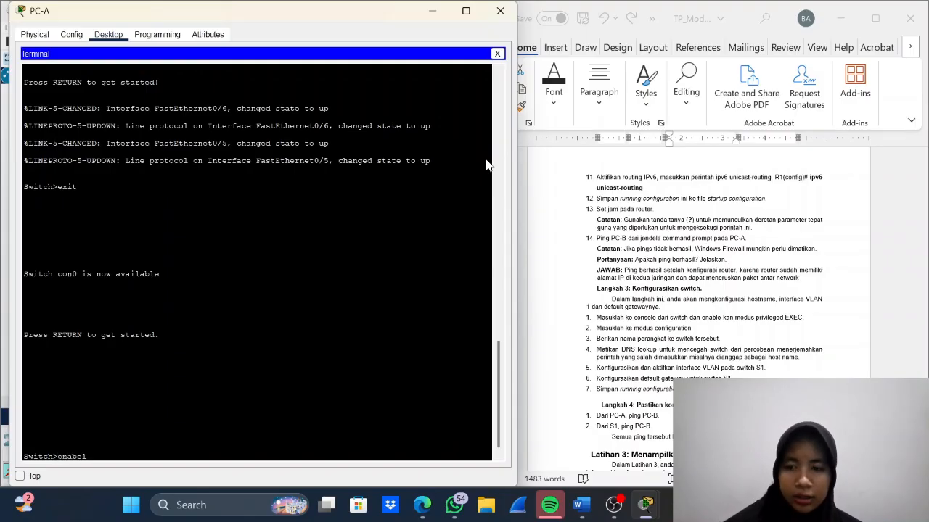
{"action": "key", "text": "Return"}
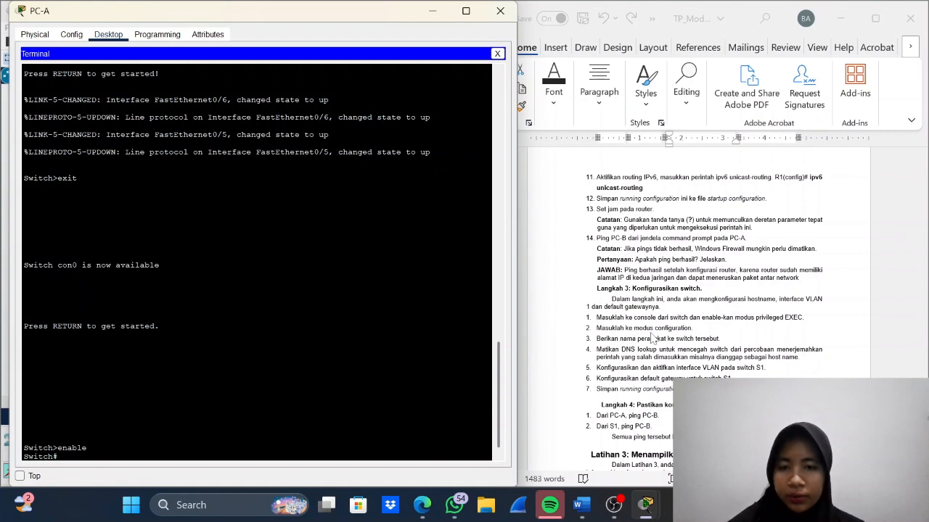
{"action": "type", "text": "confi"}
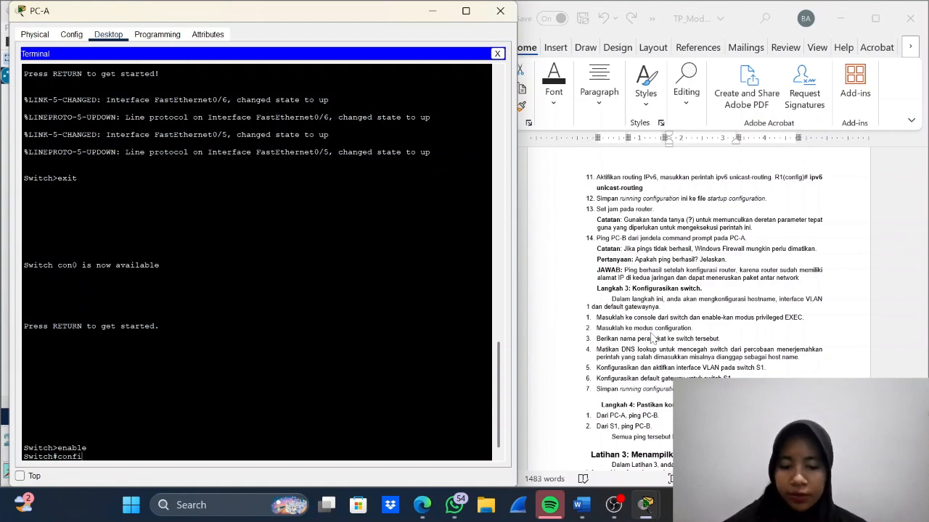
{"action": "type", "text": "gure terminal"}
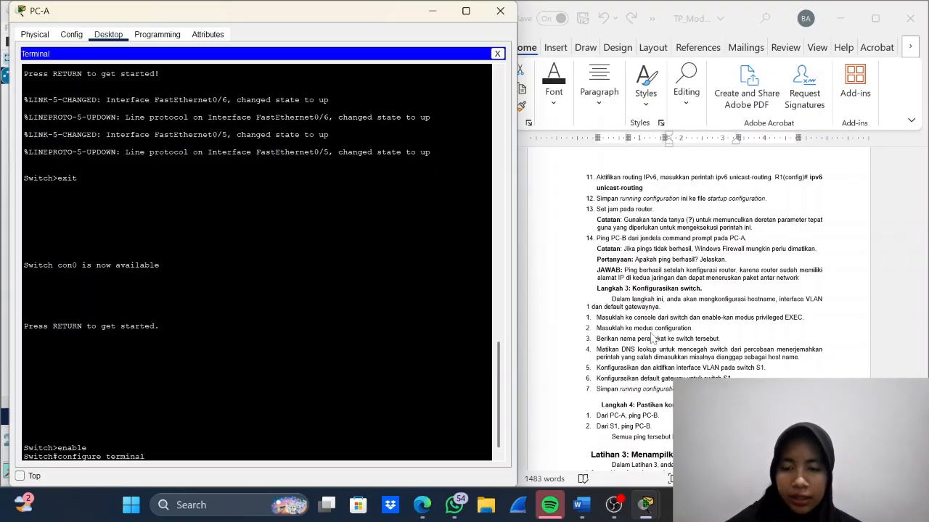
{"action": "key", "text": "Return"}
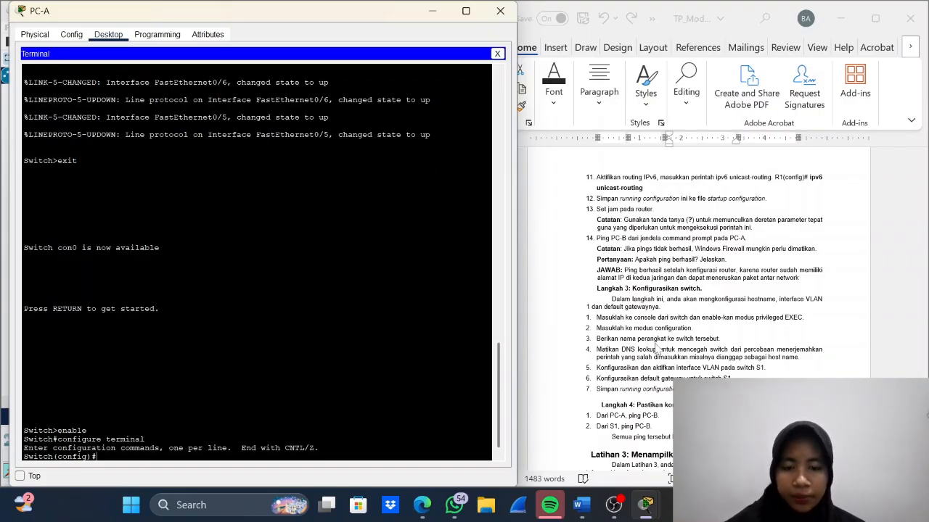
- Set the switch's hostname to S1
{"action": "type", "text": "hostname"}
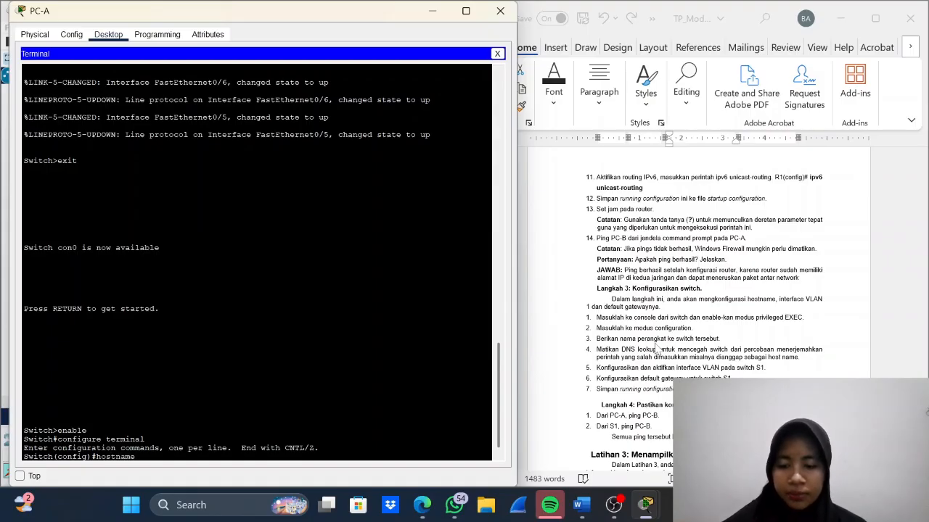
{"action": "key", "text": "Caps_Lock"}
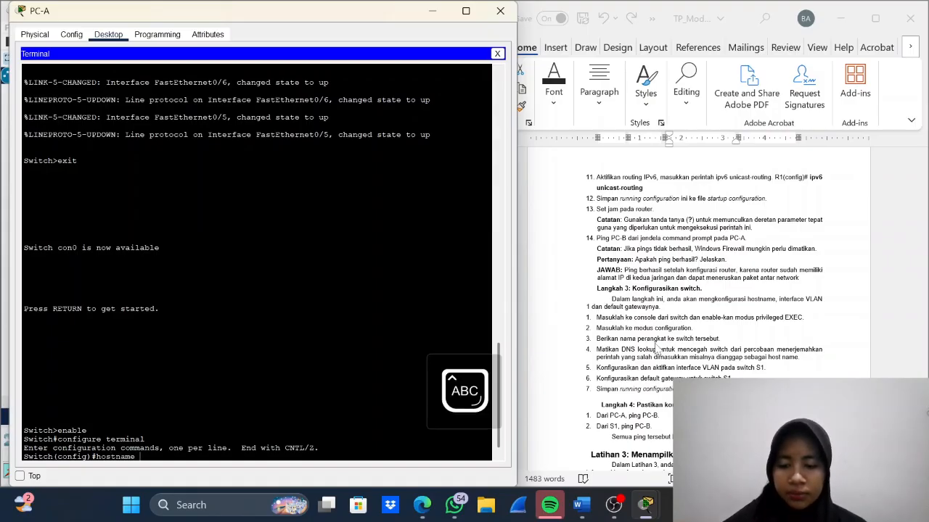
{"action": "type", "text": "S"}
{"action": "key", "text": "Caps_Lock"}
{"action": "type", "text": "1"}
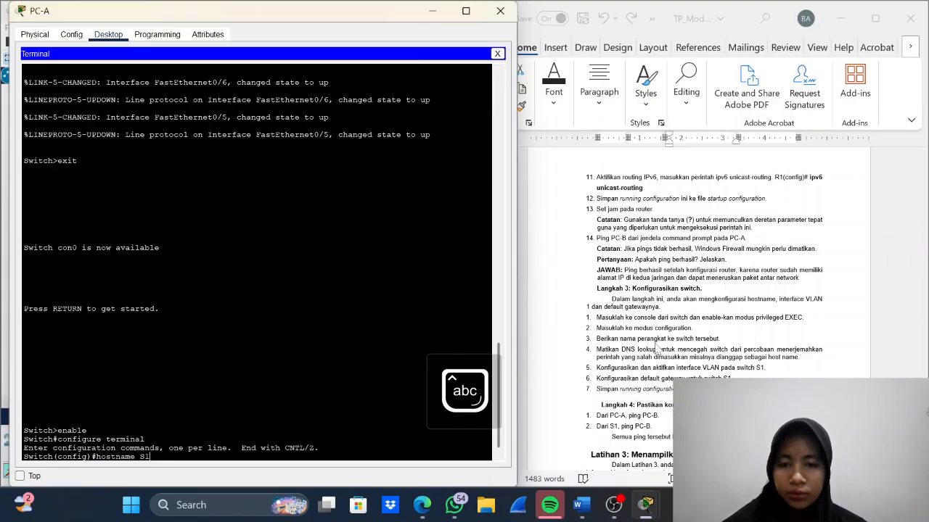
{"action": "key", "text": "Return"}
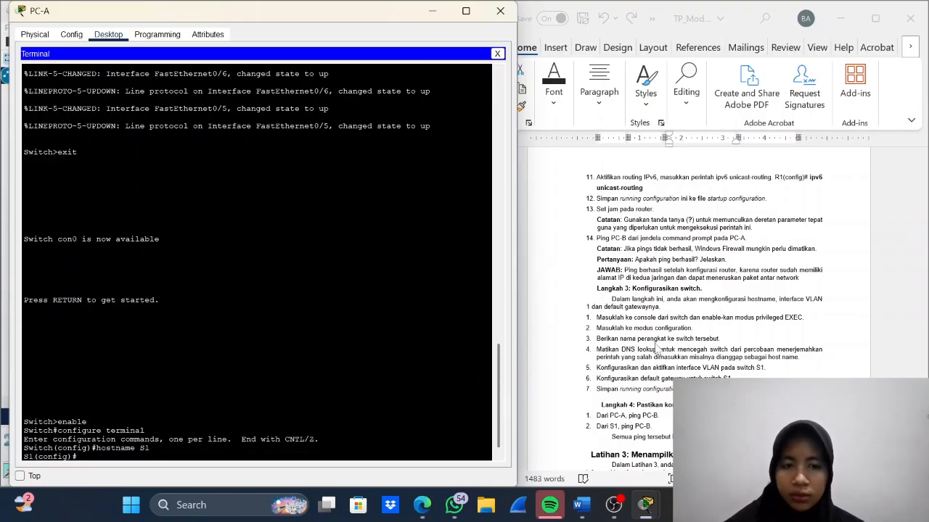
- Disable DNS lookup on S1 with the no ip domain-lookup command
{"action": "type", "text": "no ip"}
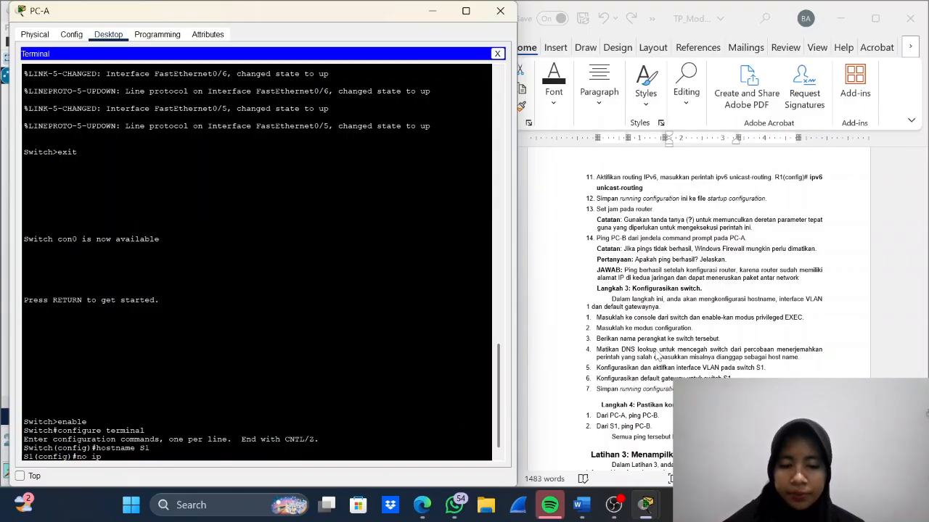
{"action": "type", "text": " domain"}
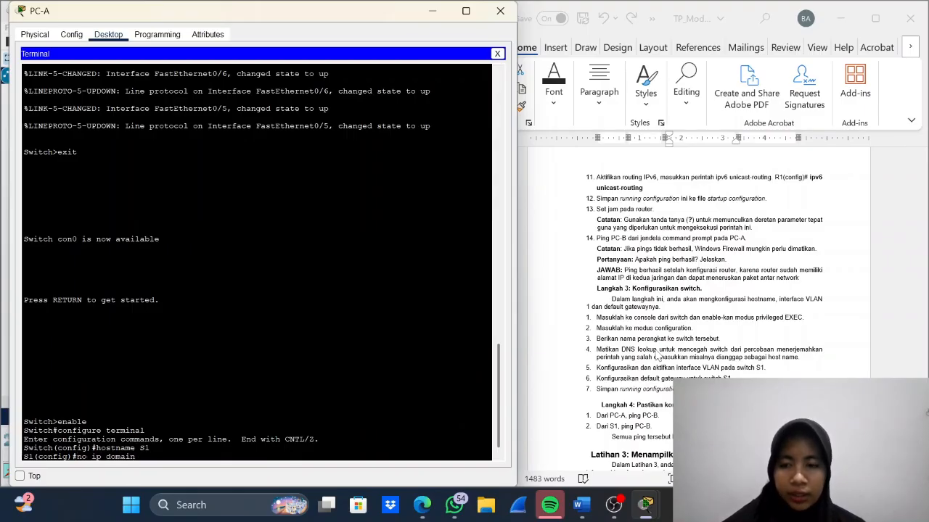
{"action": "type", "text": "-lookup"}
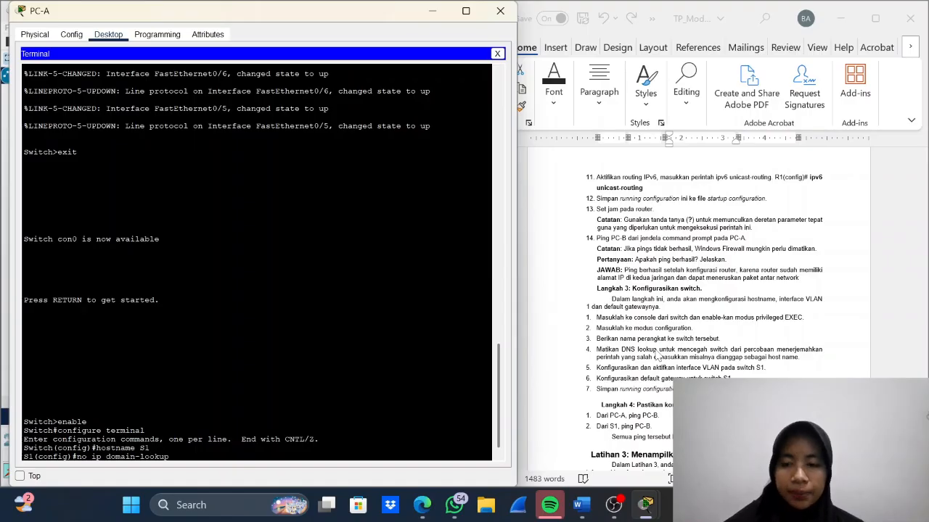
{"action": "key", "text": "Return"}
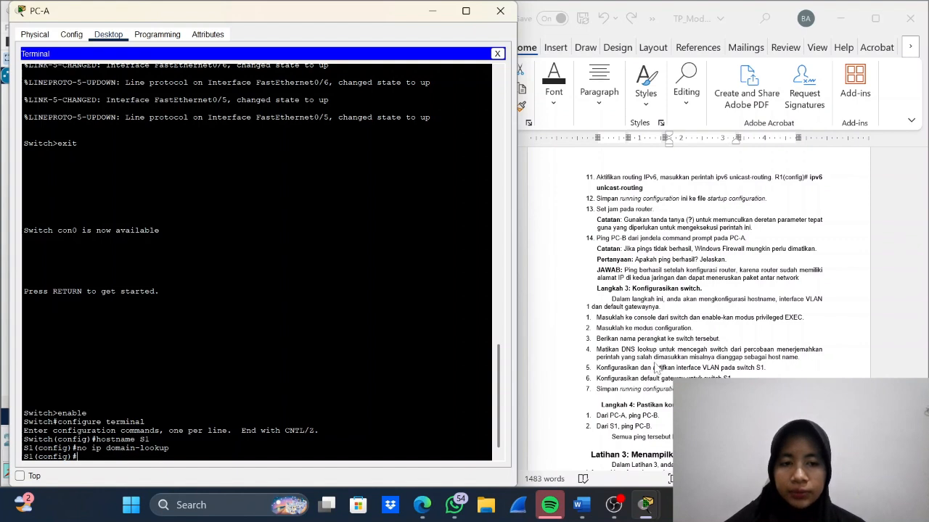
- Enter interface configuration mode for VLAN 1 on S1 with interface vlan 1
{"action": "type", "text": "in"}
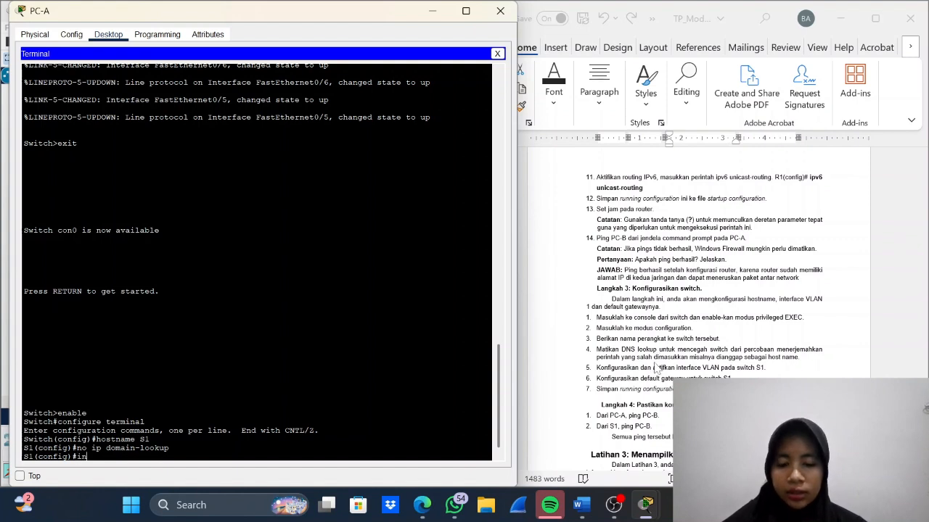
{"action": "type", "text": "terface"}
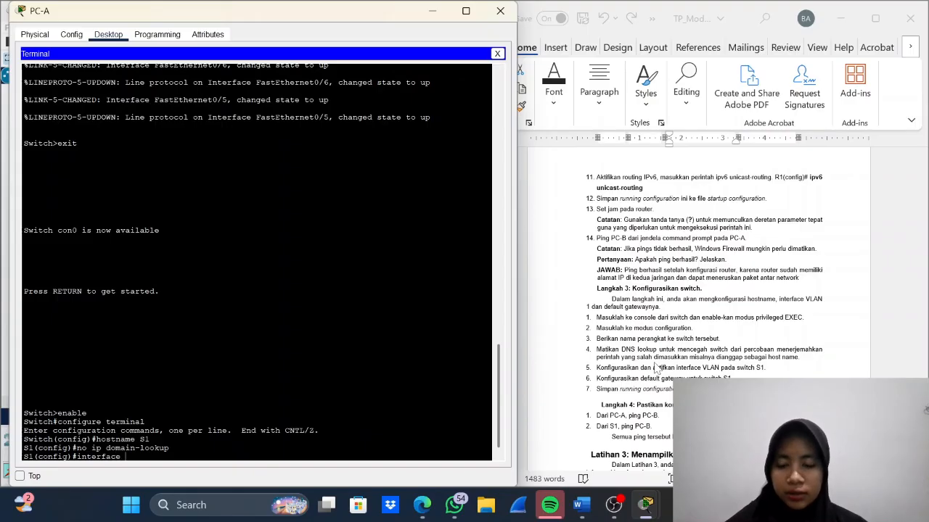
{"action": "key", "text": "Caps_Lock"}
{"action": "type", "text": "V"}
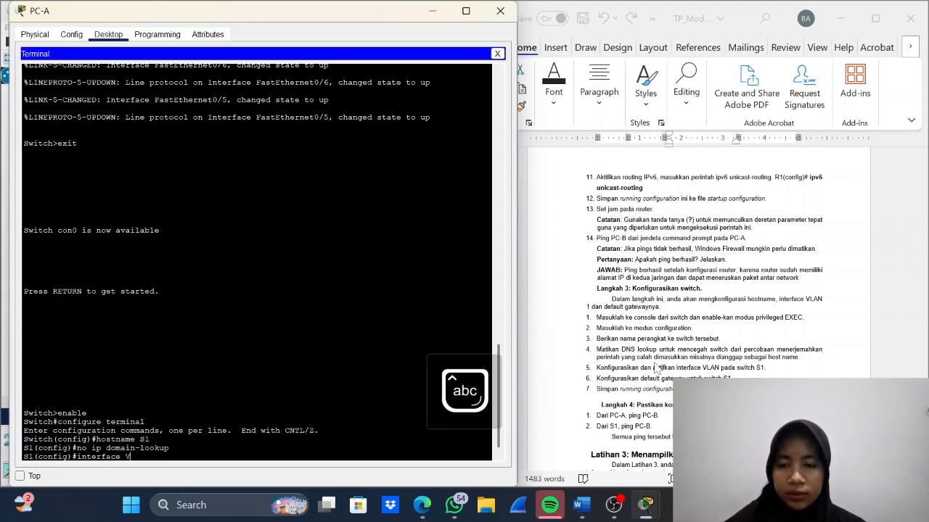
{"action": "key", "text": "Caps_Lock"}
{"action": "type", "text": "LAN"}
{"action": "key", "text": "BackSpace"}
{"action": "key", "text": "BackSpace"}
{"action": "key", "text": "BackSpace"}
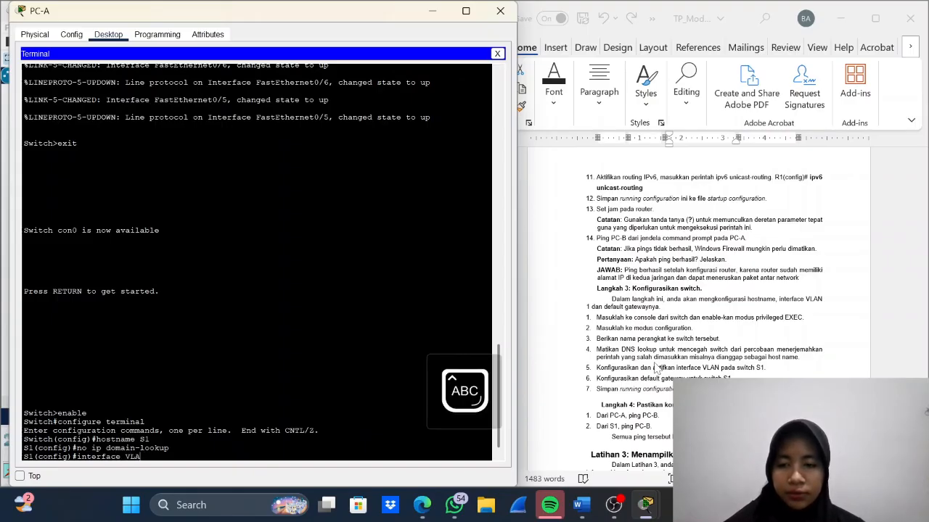
{"action": "key", "text": "Caps_Lock"}
{"action": "key", "text": "BackSpace"}
{"action": "type", "text": "vlan 1"}
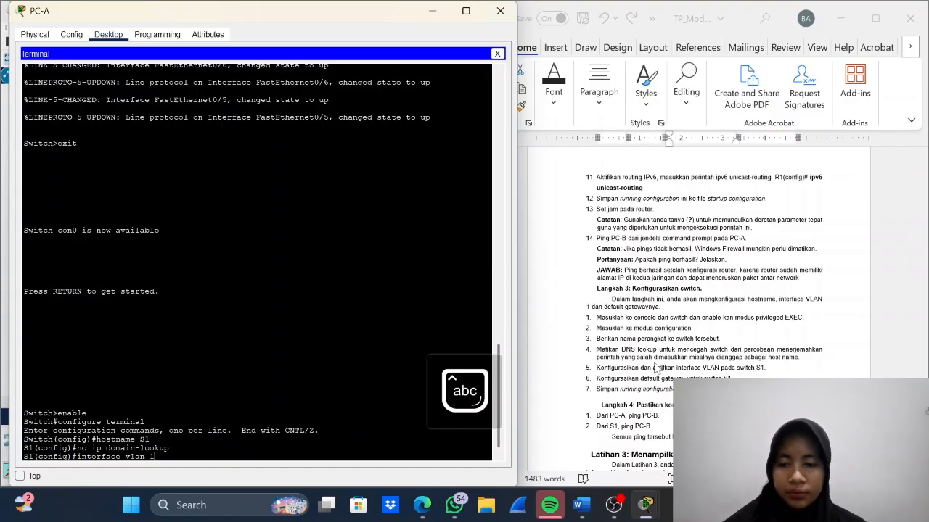
{"action": "key", "text": "Return"}
- Start the ip address command for VLAN 1 and copy S1's address, 192.168.1.2 /24, from the lab document's addressing table
{"action": "type", "text": "ip "}
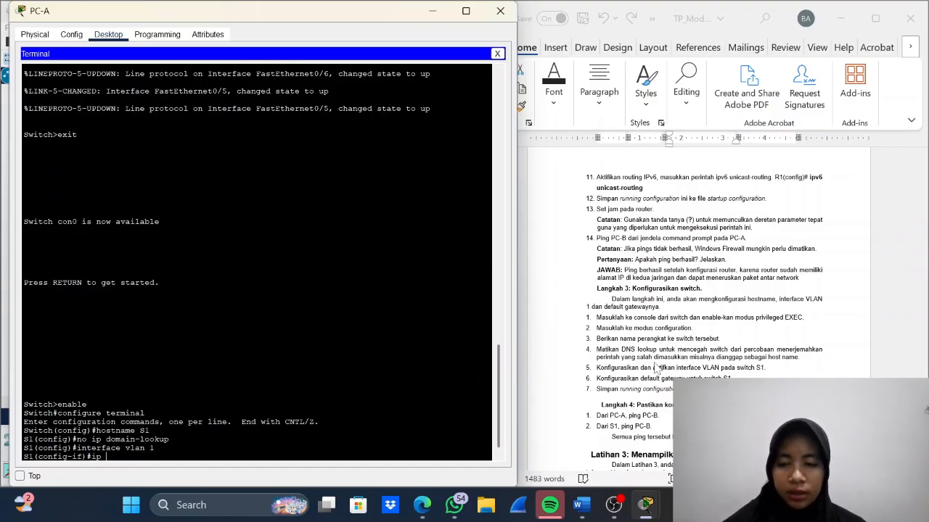
{"action": "type", "text": "address"}
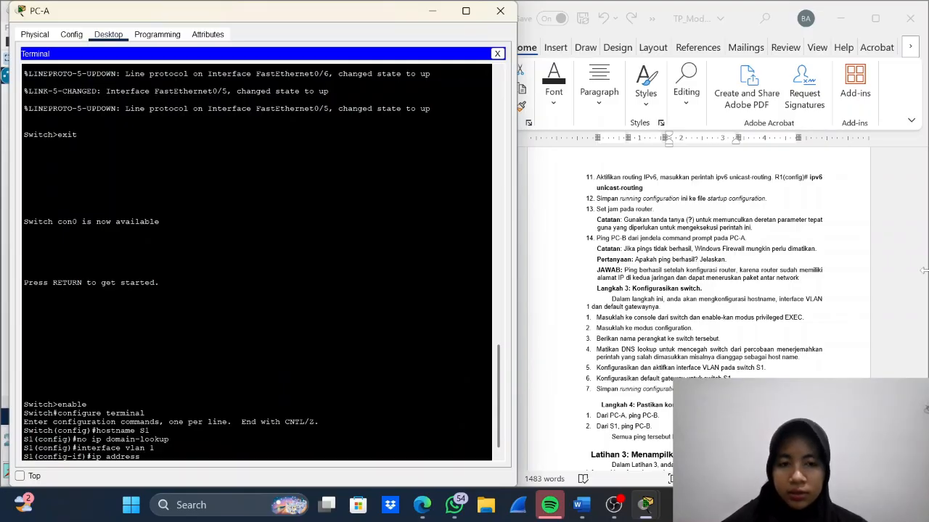
{"action": "scroll", "coordinate": [722, 265], "scroll_direction": "up", "scroll_amount": 2}
{"action": "scroll", "coordinate": [723, 265], "scroll_direction": "up", "scroll_amount": 15}
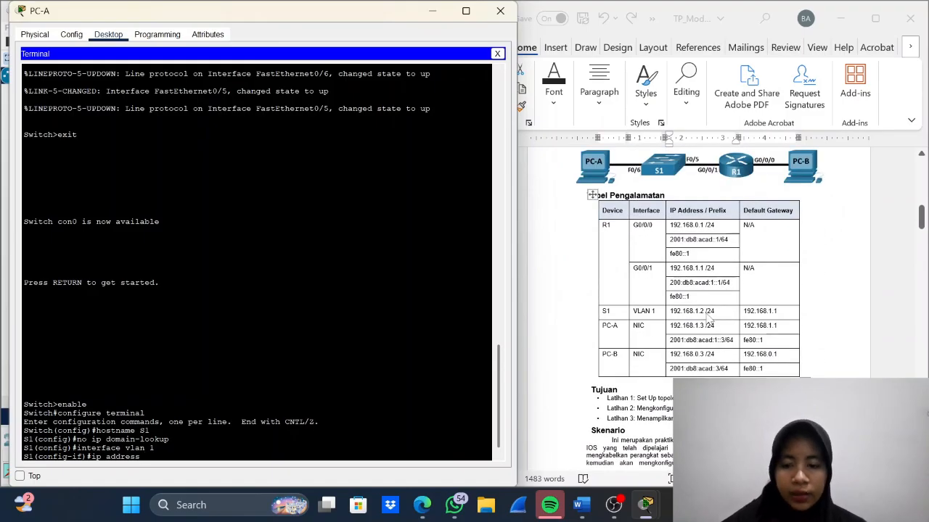
{"action": "type", "text": "1"}
{"action": "triple_click", "coordinate": [705, 313]}
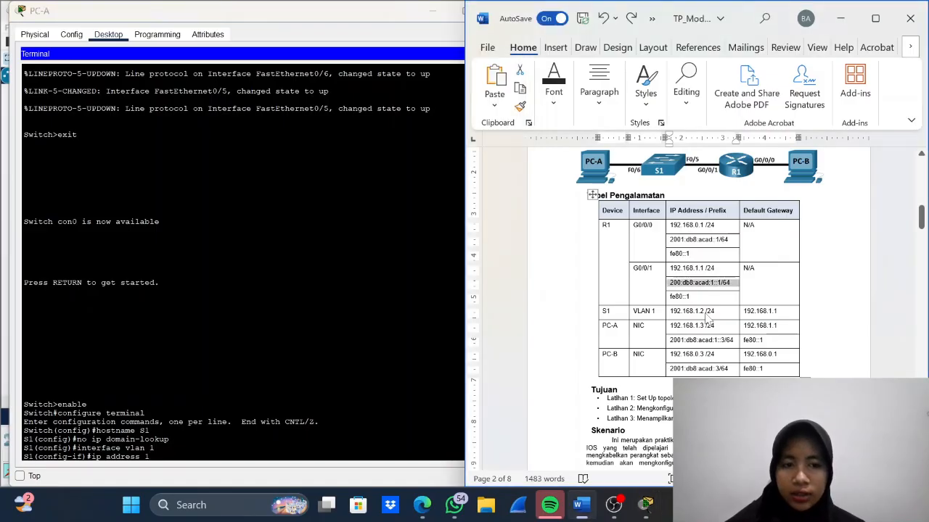
{"action": "key", "text": "ctrl+c"}
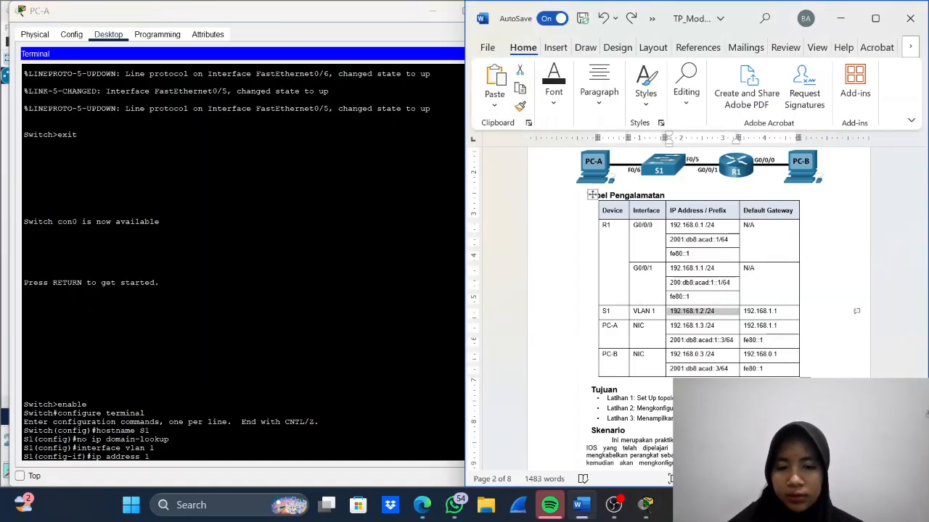
- Back in PC-A's terminal, assign VLAN 1 the pasted address 192.168.1.2 without its prefix, using subnet mask 255.255.255.0
{"action": "left_click", "coordinate": [646, 505]}
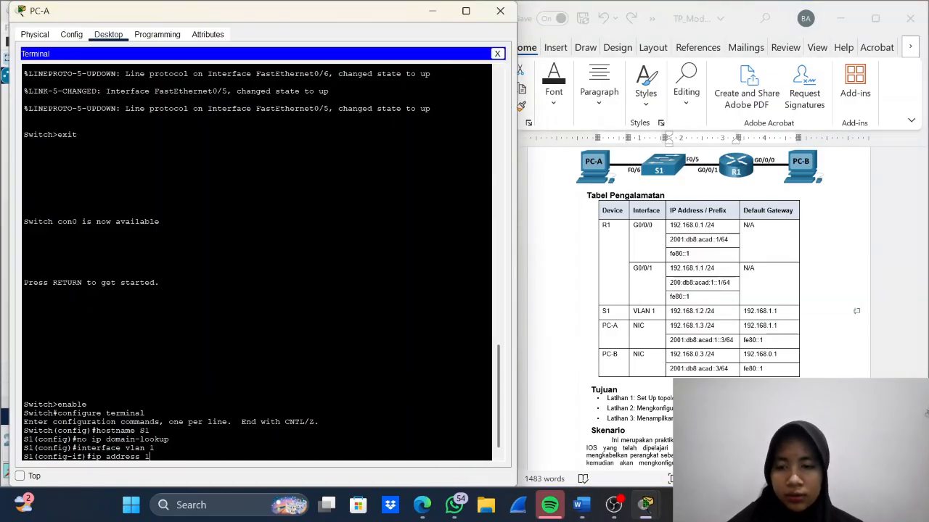
{"action": "key", "text": "BackSpace"}
{"action": "right_click", "coordinate": [153, 456]}
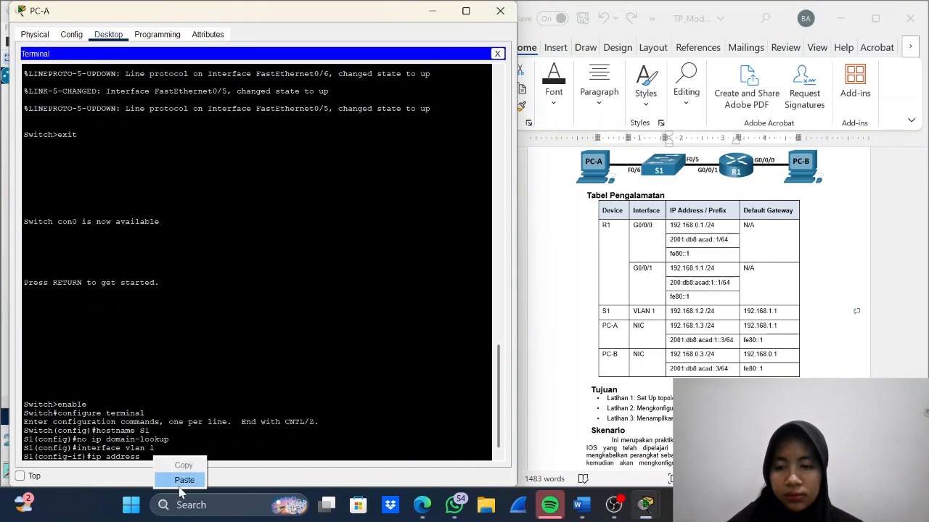
{"action": "left_click", "coordinate": [176, 480]}
{"action": "key", "text": "BackSpace"}
{"action": "key", "text": "BackSpace"}
{"action": "key", "text": "BackSpace"}
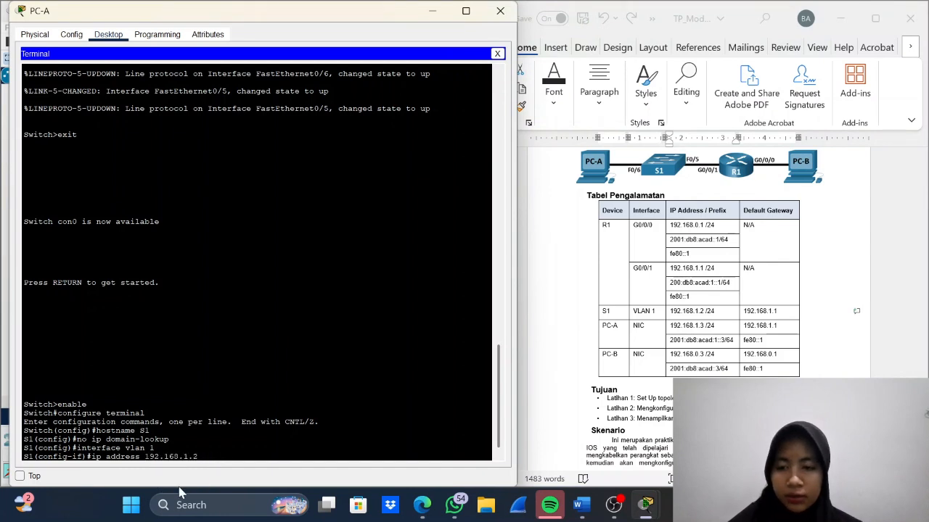
{"action": "type", "text": "2"}
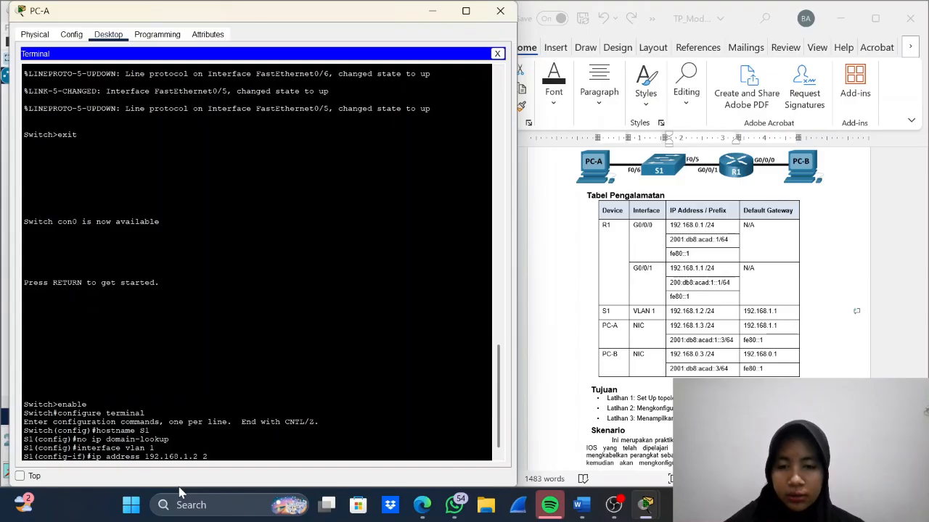
{"action": "type", "text": "55.2"}
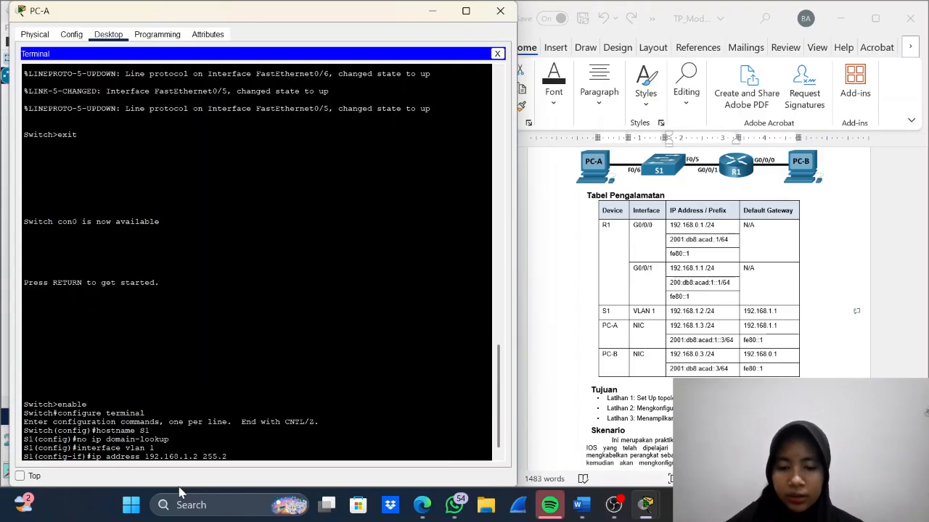
{"action": "type", "text": "55.255."}
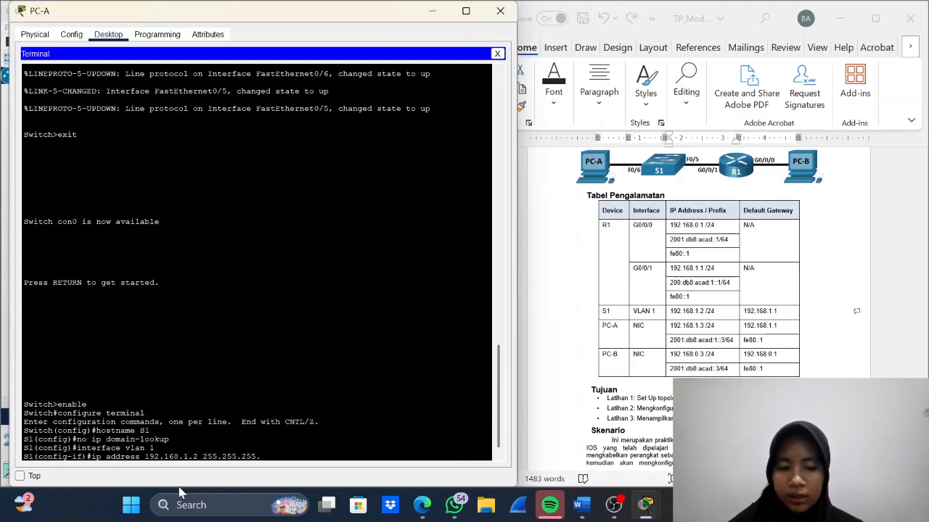
{"action": "type", "text": "0"}
{"action": "key", "text": "Return"}
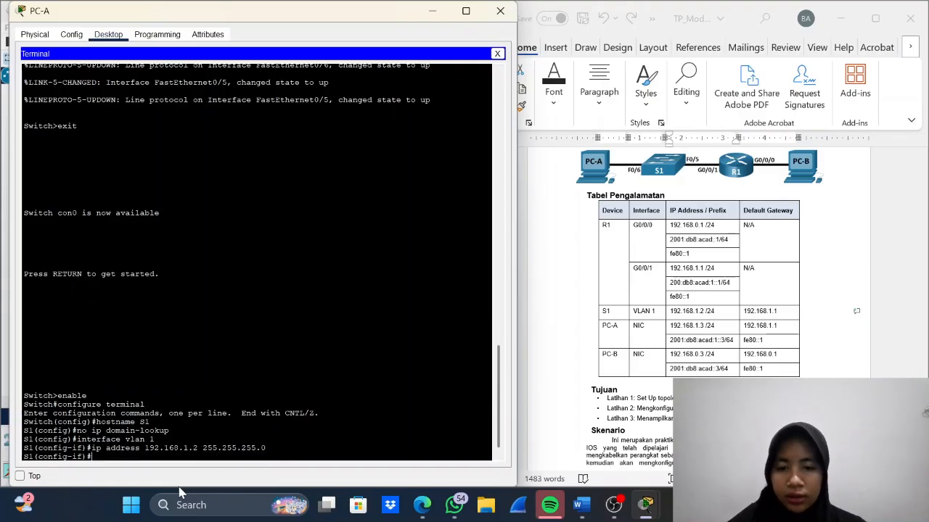
- Activate S1's VLAN 1 interface with the no shutdown command
{"action": "type", "text": "no shut"}
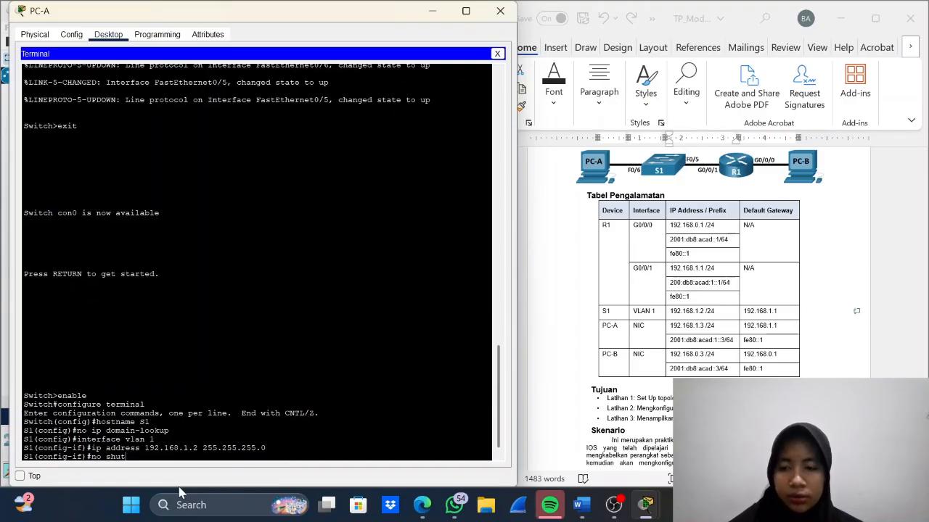
{"action": "type", "text": "dwon"}
{"action": "key", "text": "BackSpace"}
{"action": "key", "text": "BackSpace"}
{"action": "key", "text": "BackSpace"}
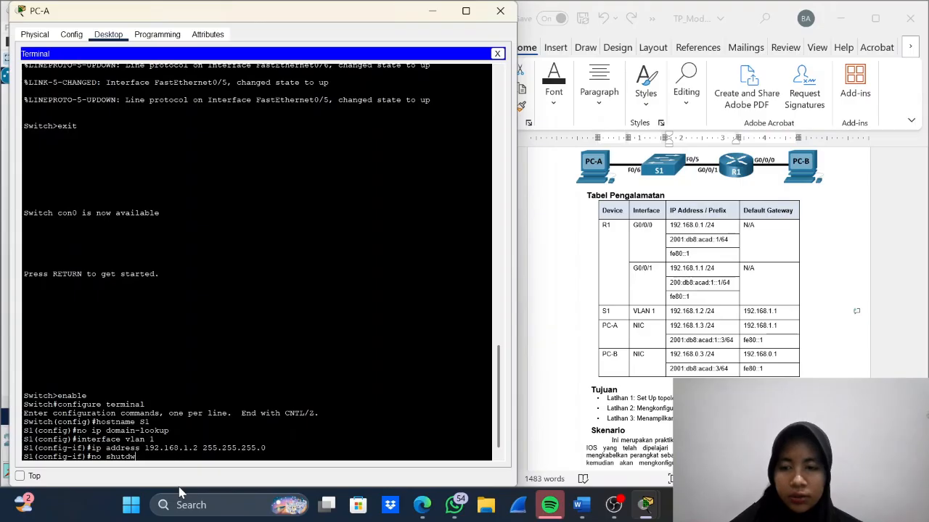
{"action": "type", "text": "own"}
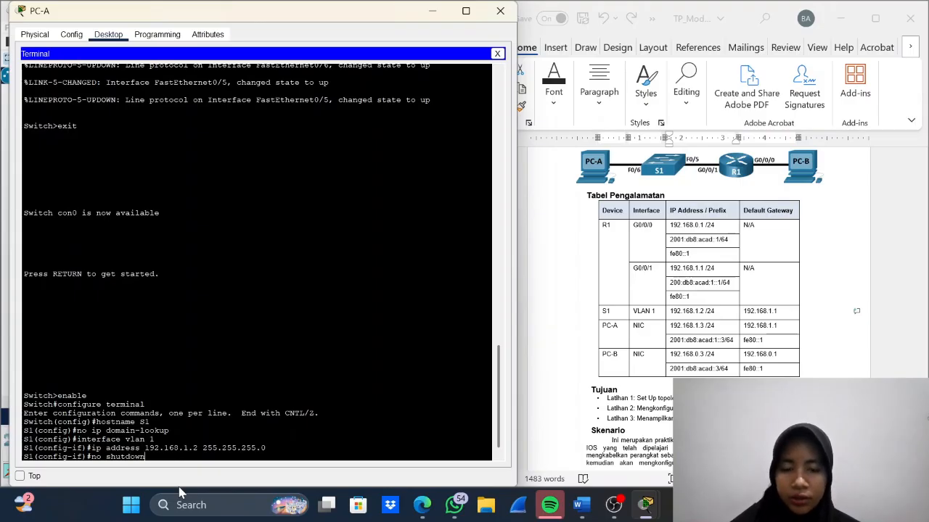
{"action": "key", "text": "Return"}
- Leave VLAN 1 interface configuration and return to S1's global configuration mode with exit
{"action": "type", "text": "exit"}
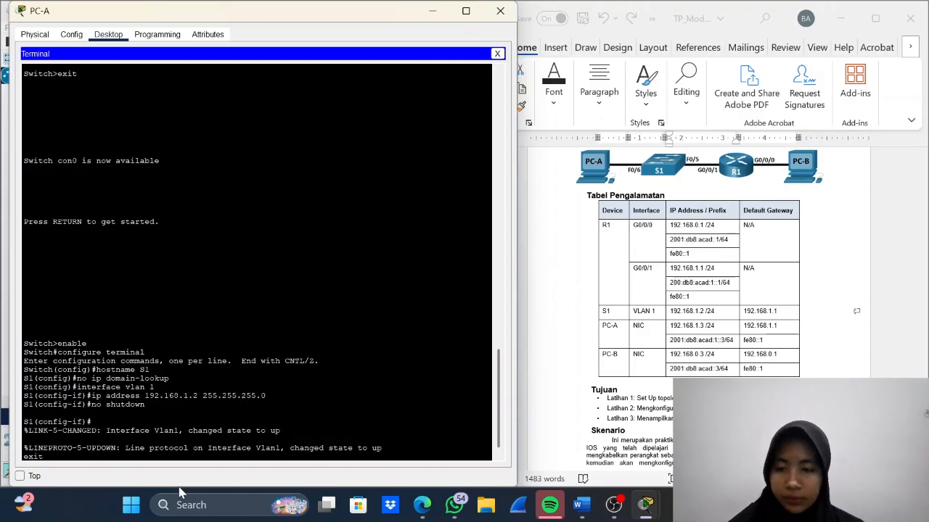
{"action": "key", "text": "BackSpace"}
{"action": "key", "text": "BackSpace"}
{"action": "key", "text": "BackSpace"}
{"action": "key", "text": "BackSpace"}
{"action": "key", "text": "Return"}
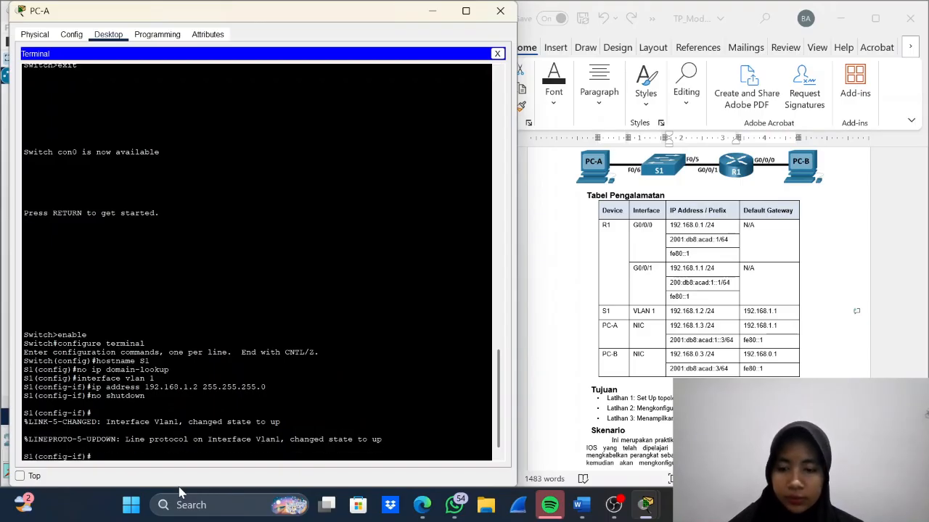
{"action": "type", "text": "e"}
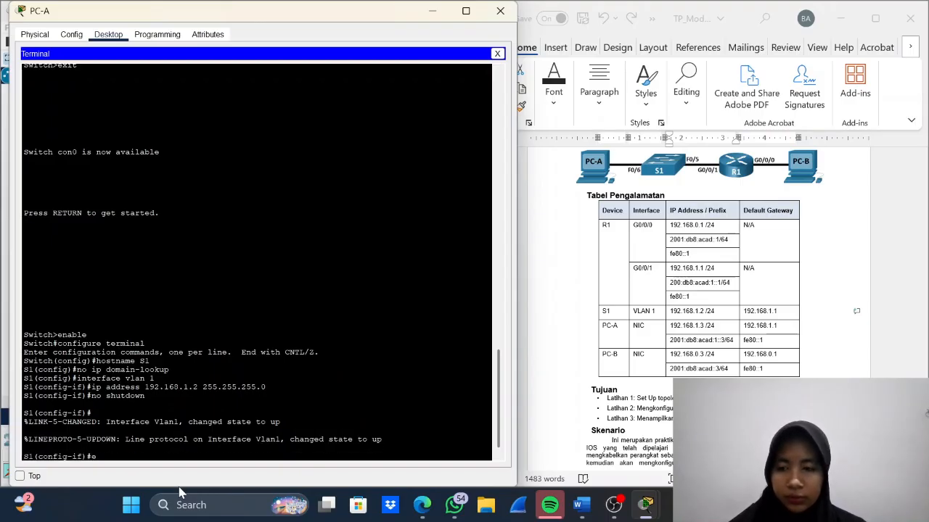
{"action": "type", "text": "xit"}
{"action": "key", "text": "Return"}
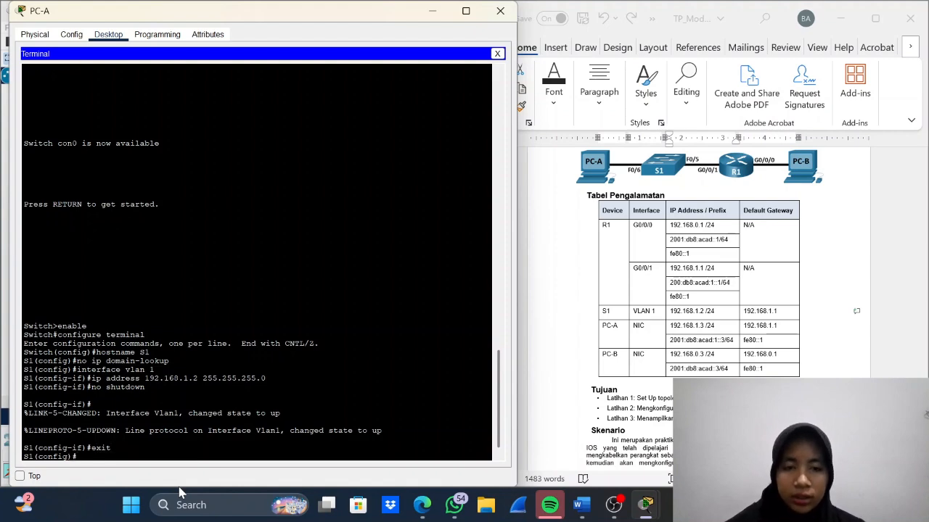
- Check the switch configuration steps in the lab document and set S1's default gateway to 192.168.1.1 with ip default-gateway
{"action": "scroll", "coordinate": [568, 418], "scroll_direction": "down", "scroll_amount": 15}
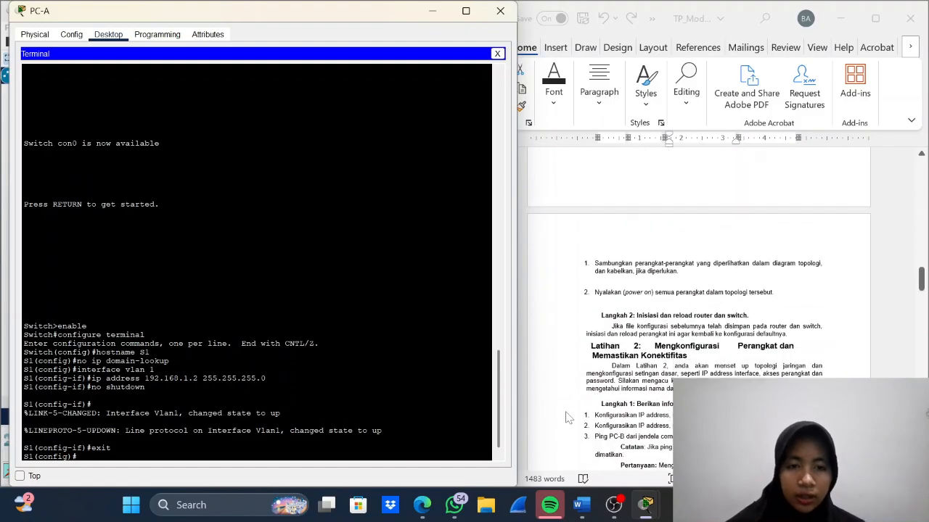
{"action": "scroll", "coordinate": [568, 417], "scroll_direction": "down", "scroll_amount": 8}
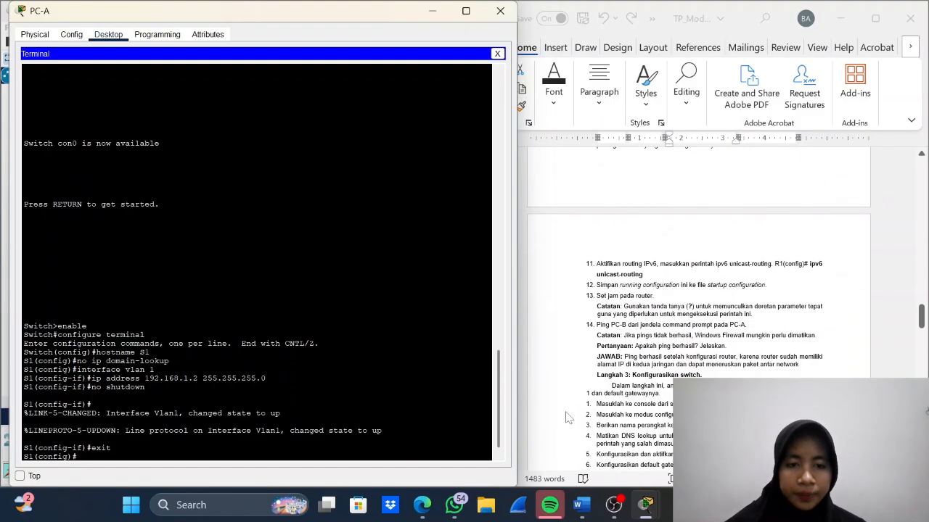
{"action": "scroll", "coordinate": [568, 418], "scroll_direction": "up", "scroll_amount": 4}
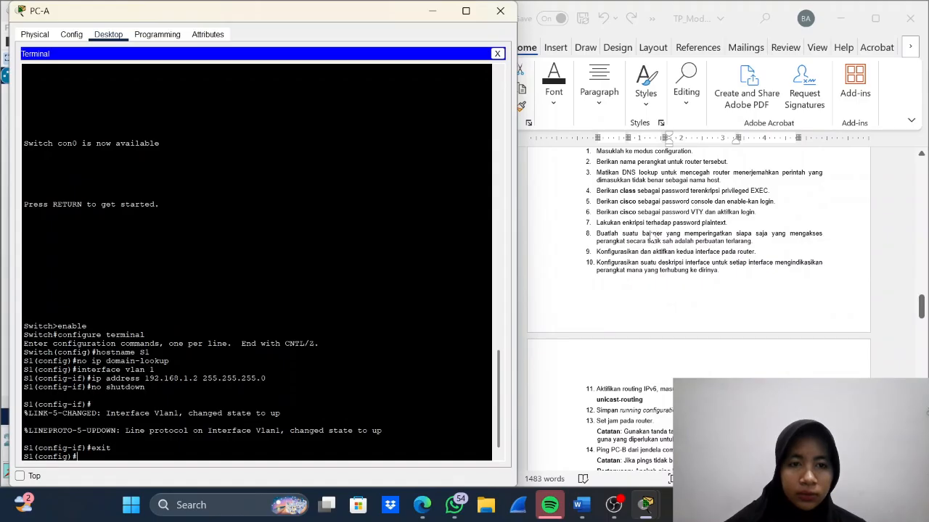
{"action": "scroll", "coordinate": [649, 312], "scroll_direction": "up", "scroll_amount": 3}
{"action": "scroll", "coordinate": [650, 312], "scroll_direction": "down", "scroll_amount": 9}
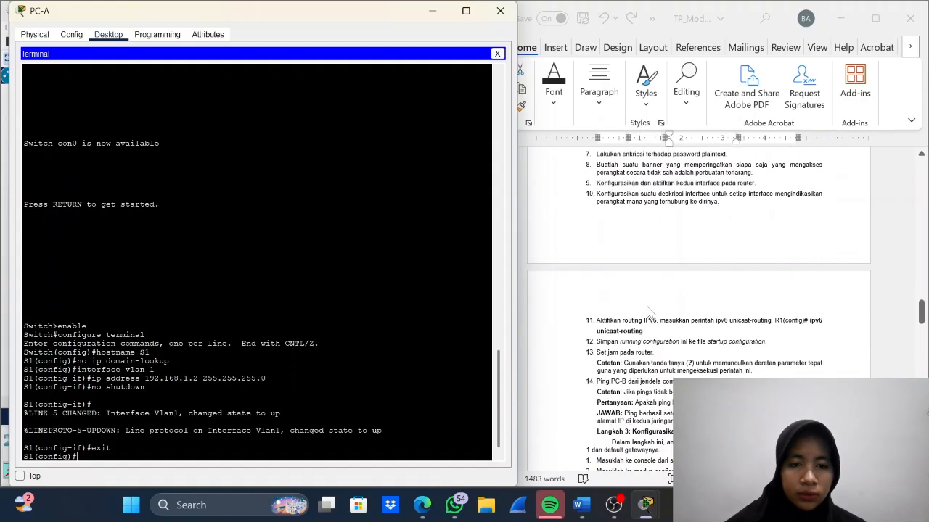
{"action": "scroll", "coordinate": [649, 312], "scroll_direction": "down", "scroll_amount": 2}
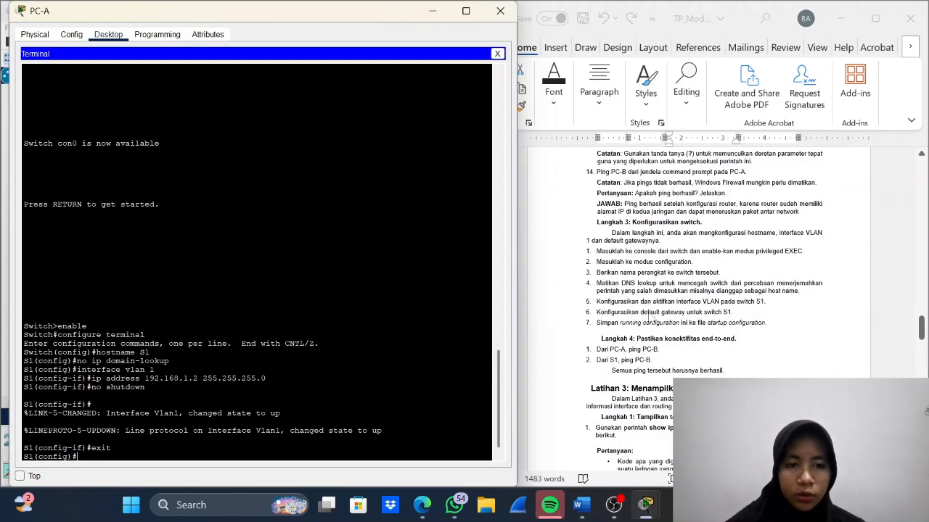
{"action": "type", "text": "ip"}
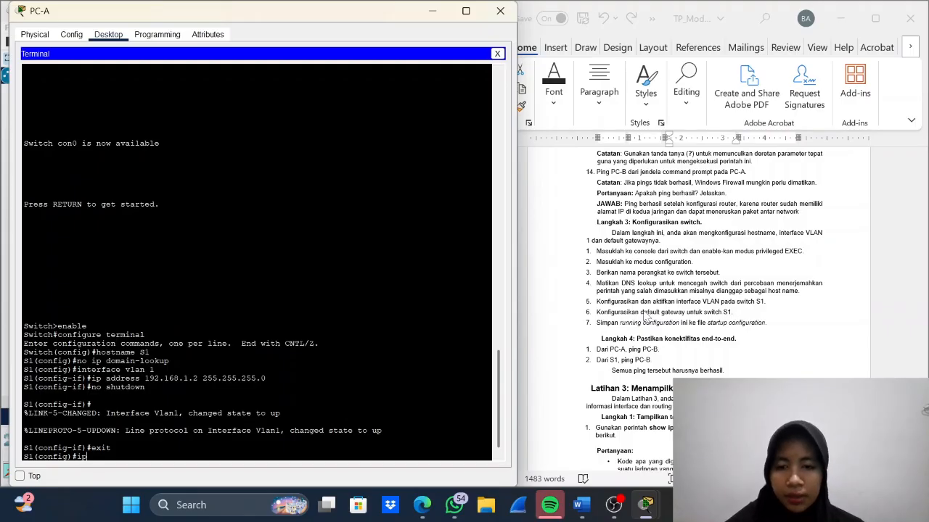
{"action": "type", "text": " default"}
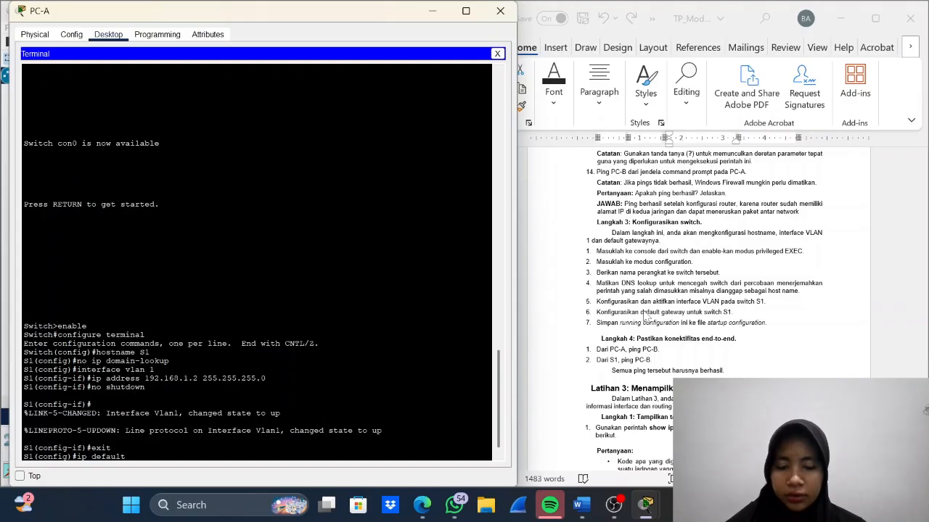
{"action": "type", "text": "-gateway"}
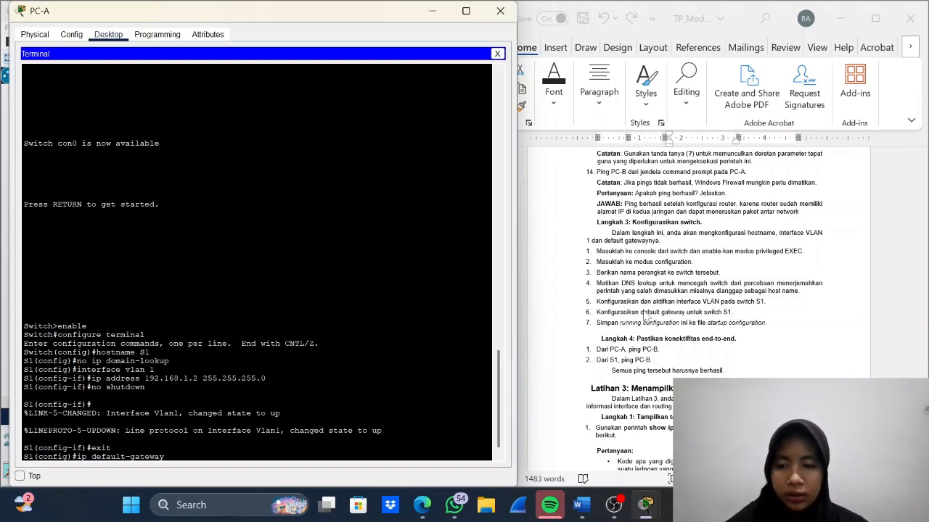
{"action": "type", "text": " 192"}
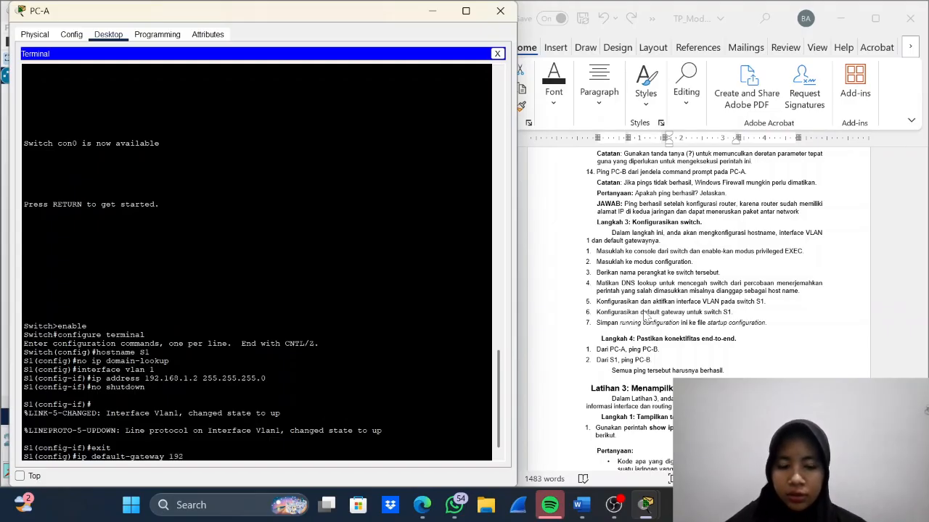
{"action": "type", "text": ".168."}
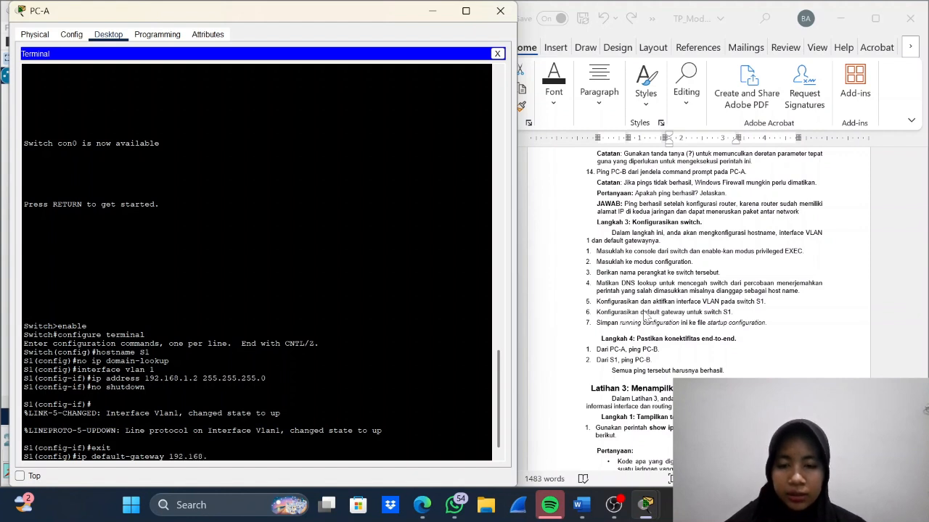
{"action": "type", "text": "1.1"}
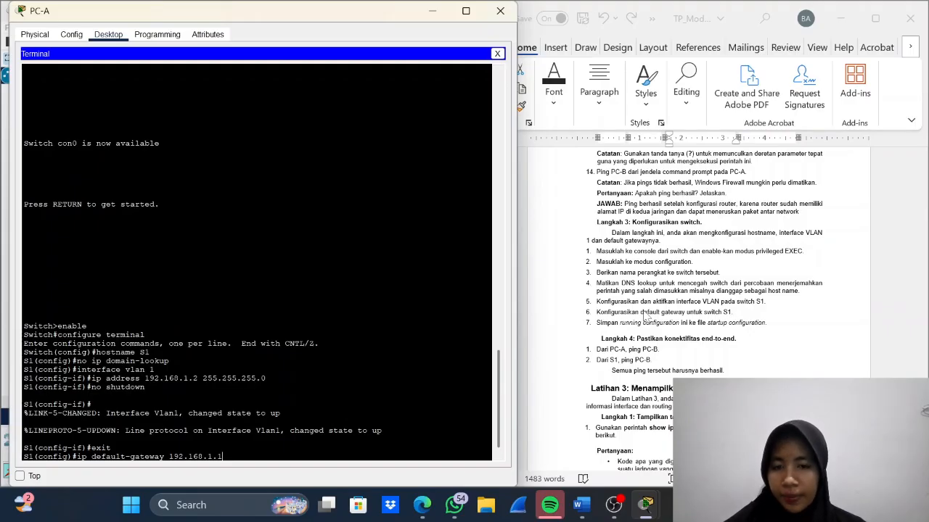
{"action": "key", "text": "Return"}
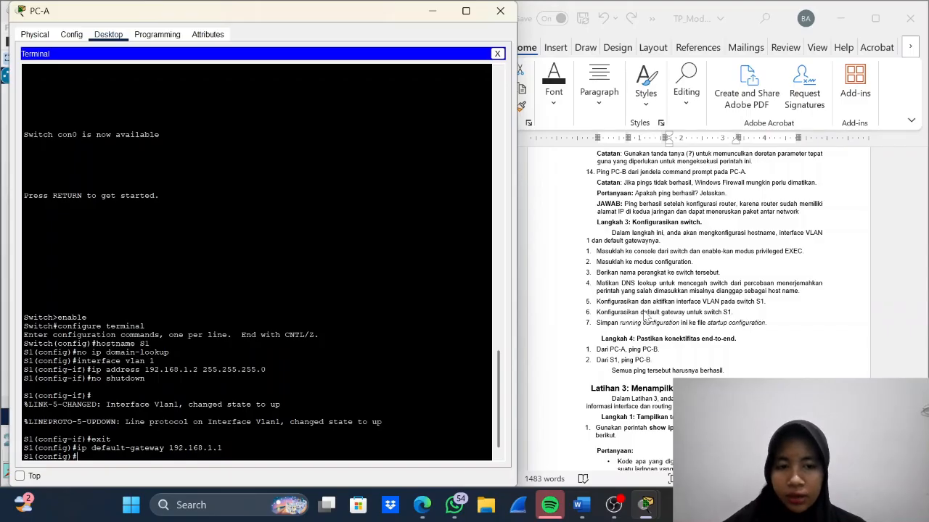
{"action": "type", "text": "copy"}
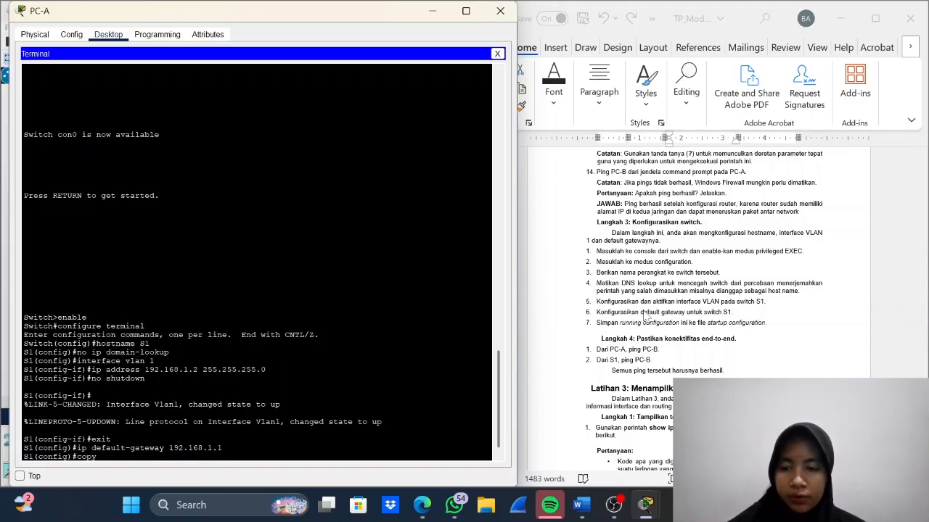
{"action": "type", "text": " runnin"}
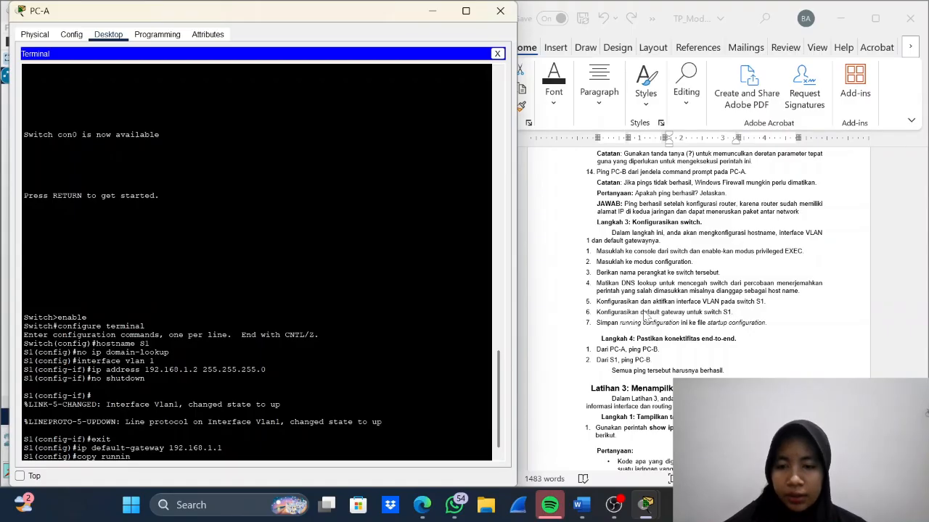
{"action": "type", "text": "g"}
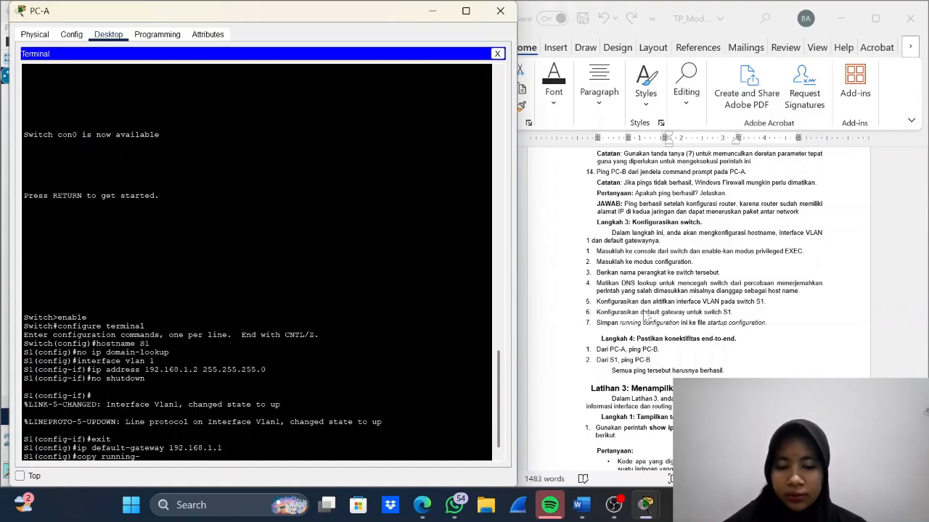
{"action": "type", "text": "-config"}
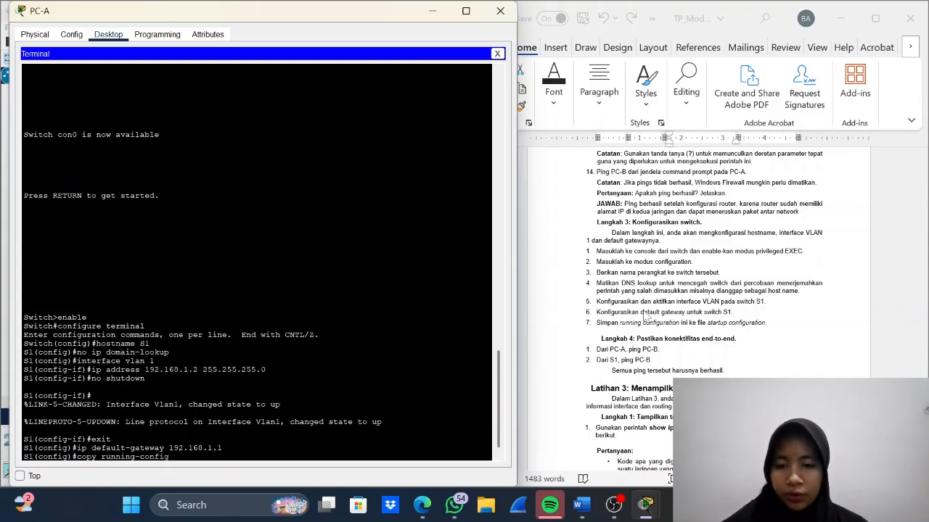
{"action": "type", "text": " start"}
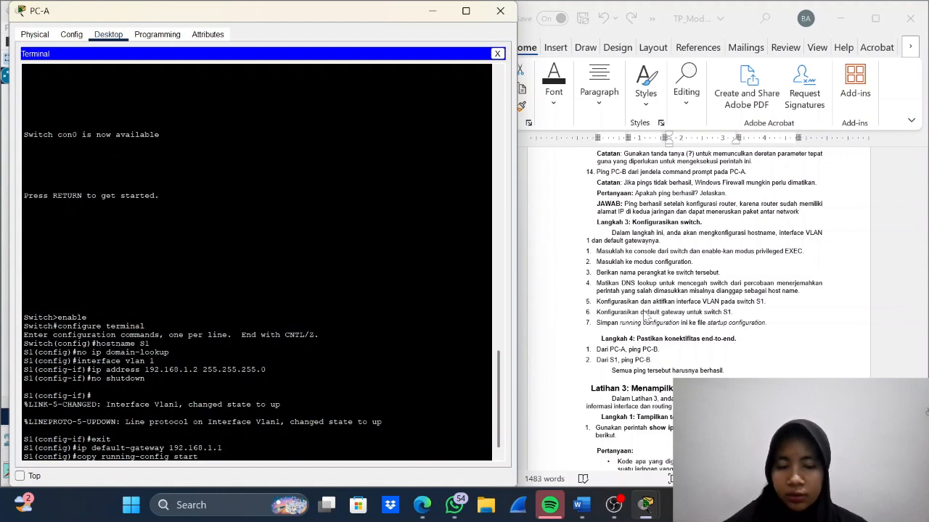
{"action": "key", "text": "BackSpace"}
{"action": "key", "text": "BackSpace"}
{"action": "key", "text": "BackSpace"}
{"action": "key", "text": "BackSpace"}
{"action": "key", "text": "BackSpace"}
{"action": "key", "text": "BackSpace"}
{"action": "key", "text": "BackSpace"}
{"action": "key", "text": "BackSpace"}
{"action": "key", "text": "BackSpace"}
{"action": "key", "text": "BackSpace"}
{"action": "key", "text": "BackSpace"}
{"action": "key", "text": "BackSpace"}
{"action": "key", "text": "BackSpace"}
{"action": "key", "text": "BackSpace"}
{"action": "key", "text": "BackSpace"}
{"action": "key", "text": "BackSpace"}
{"action": "key", "text": "BackSpace"}
{"action": "key", "text": "BackSpace"}
{"action": "key", "text": "BackSpace"}
{"action": "key", "text": "BackSpace"}
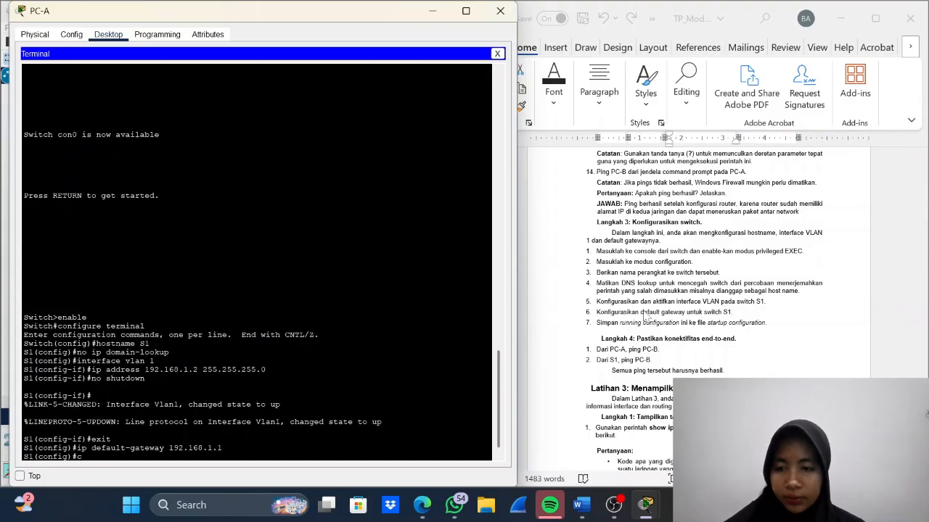
{"action": "key", "text": "BackSpace"}
- Exit to privileged EXEC mode and save S1's running-config to startup-config under the default filename, leaving PC-A's window minimized
{"action": "type", "text": "exit"}
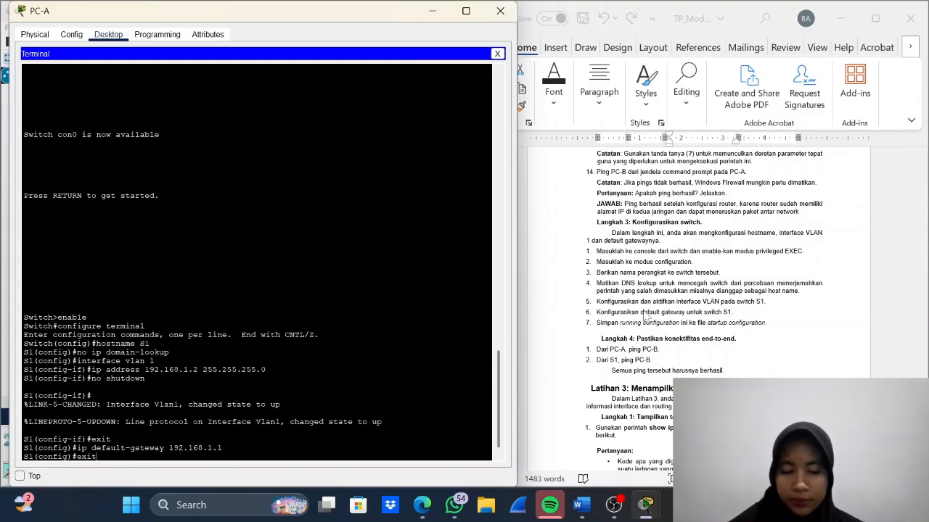
{"action": "key", "text": "Return"}
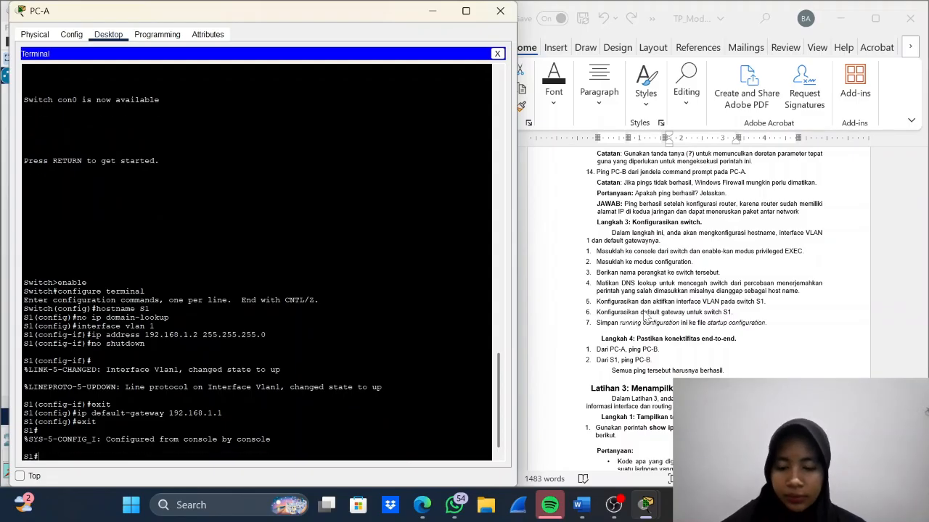
{"action": "type", "text": "copy"}
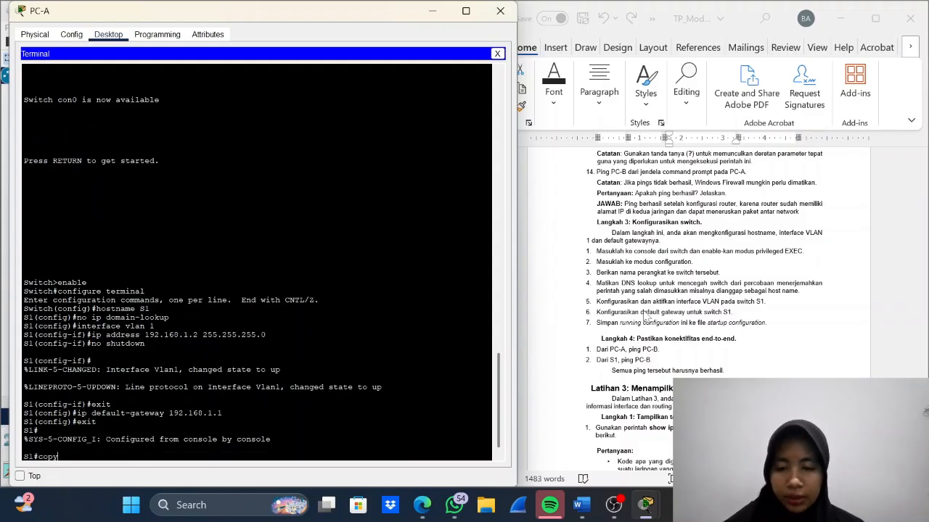
{"action": "type", "text": "u running-config"}
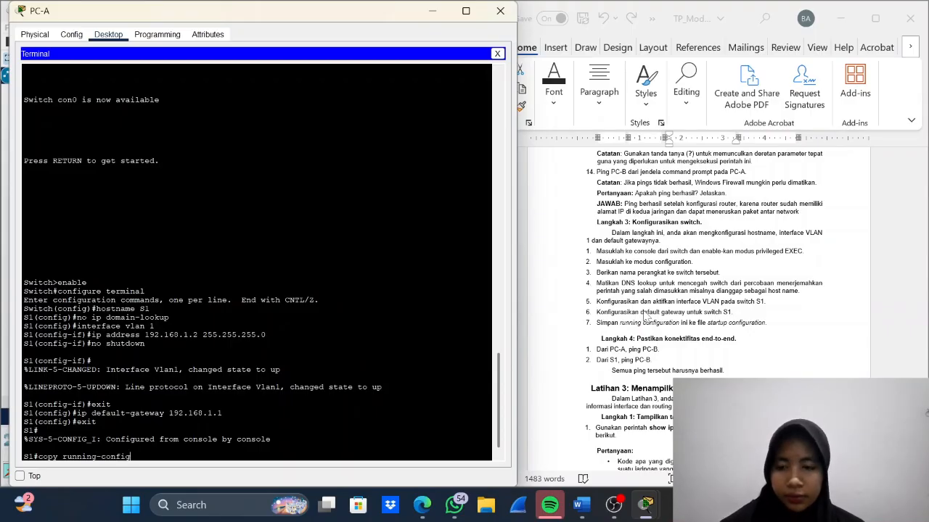
{"action": "type", "text": " st"}
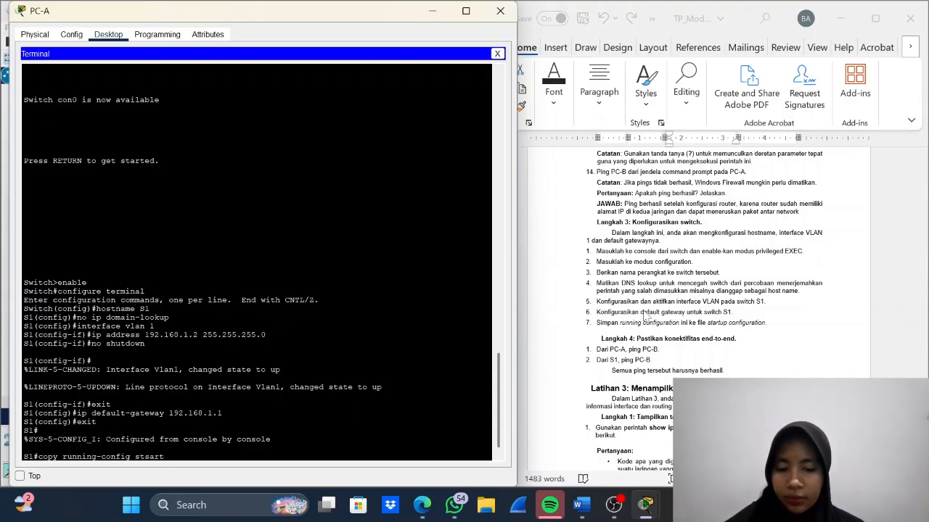
{"action": "type", "text": "artup"}
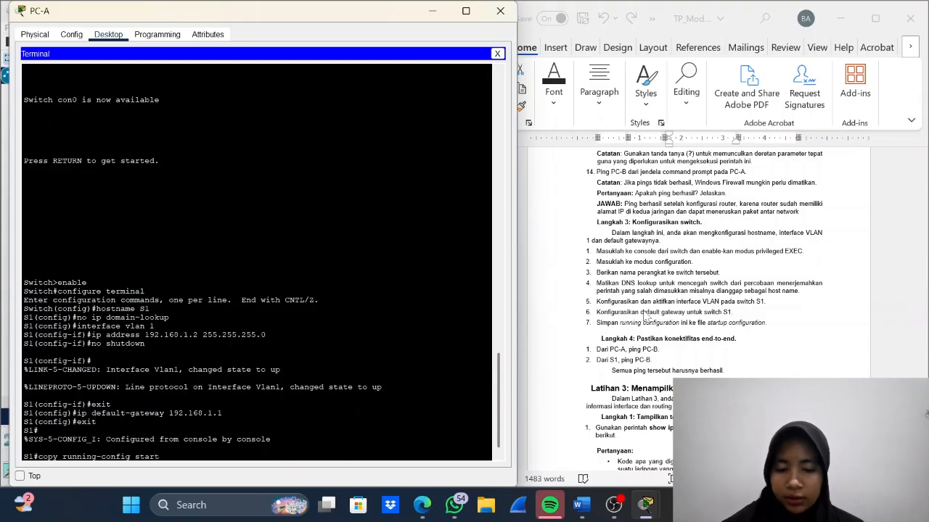
{"action": "type", "text": "-config"}
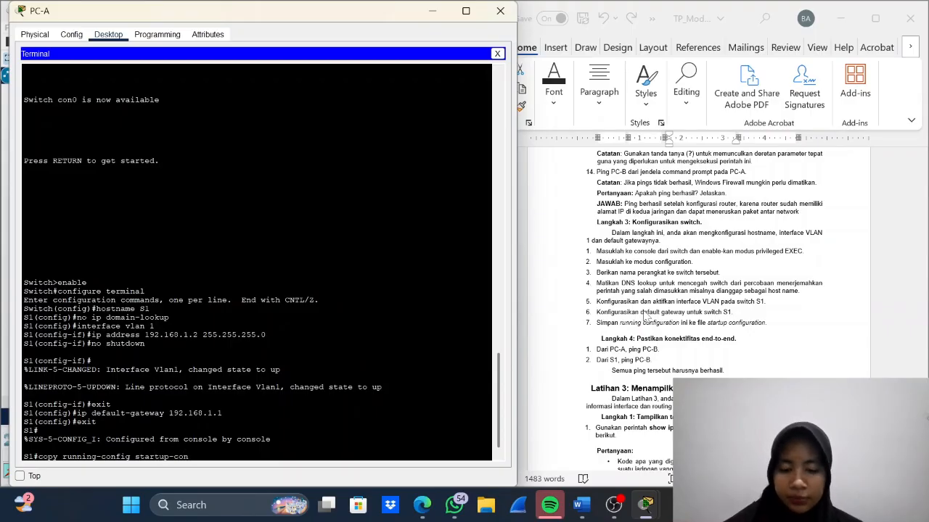
{"action": "key", "text": "Return"}
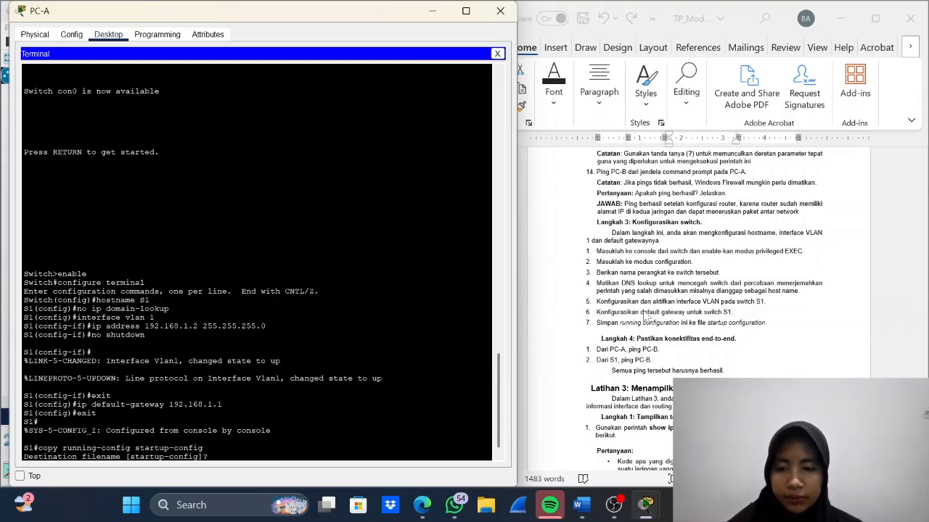
{"action": "key", "text": "Return"}
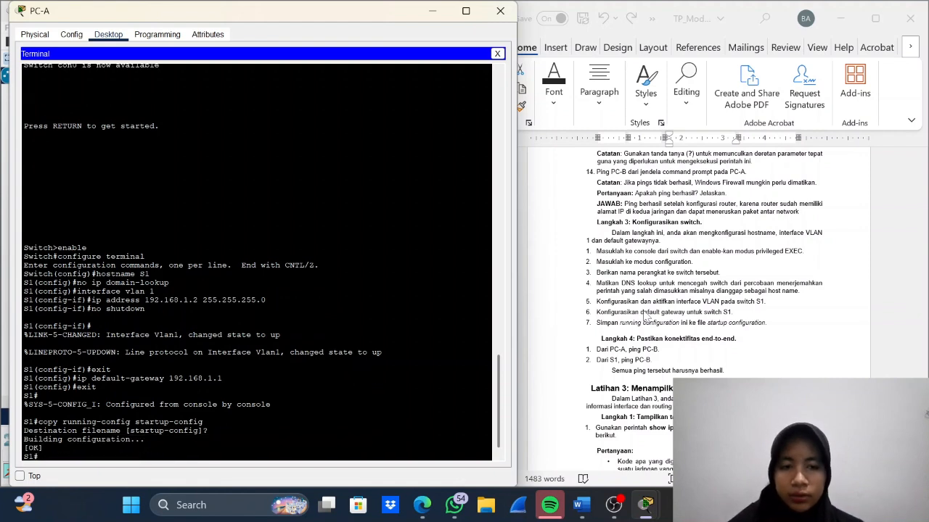
{"action": "left_click", "coordinate": [433, 10]}
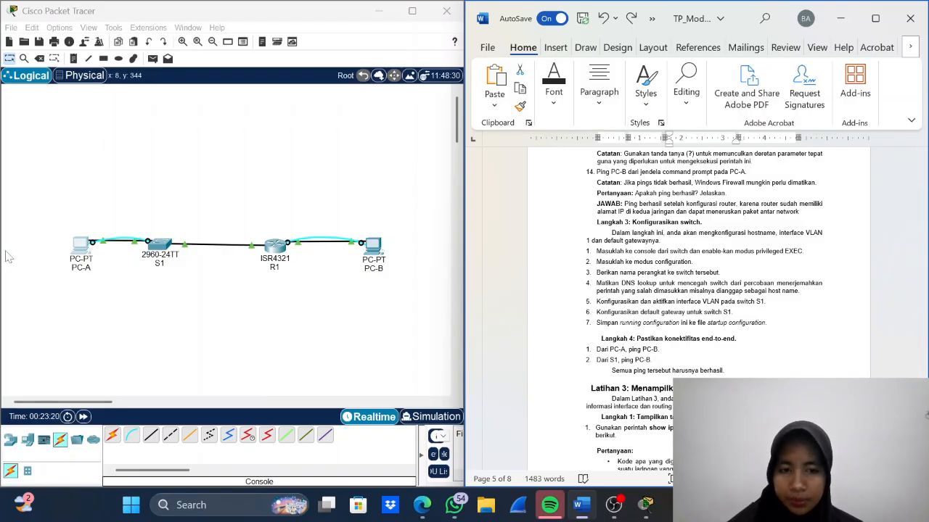
- Reopen PC-A, close its terminal session with the switch, and open the PC's Command Prompt
{"action": "left_click", "coordinate": [82, 248]}
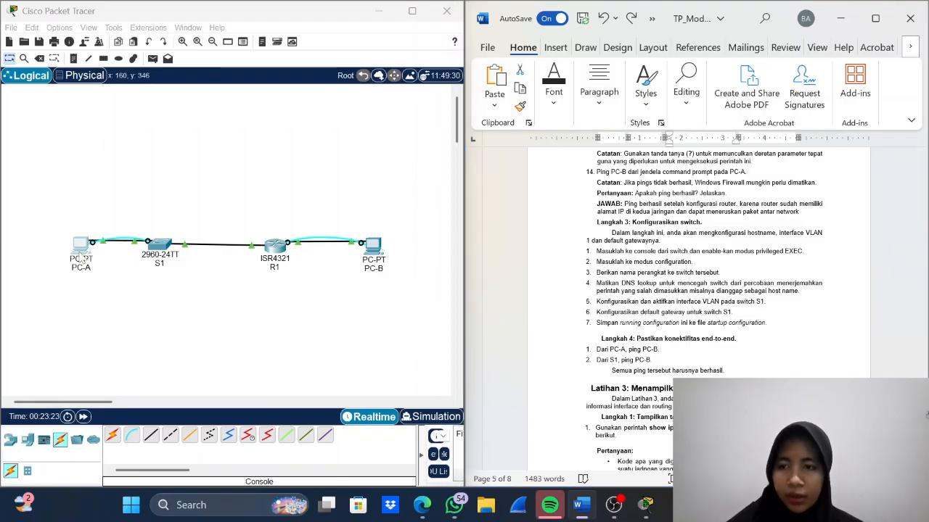
{"action": "key", "text": "Return"}
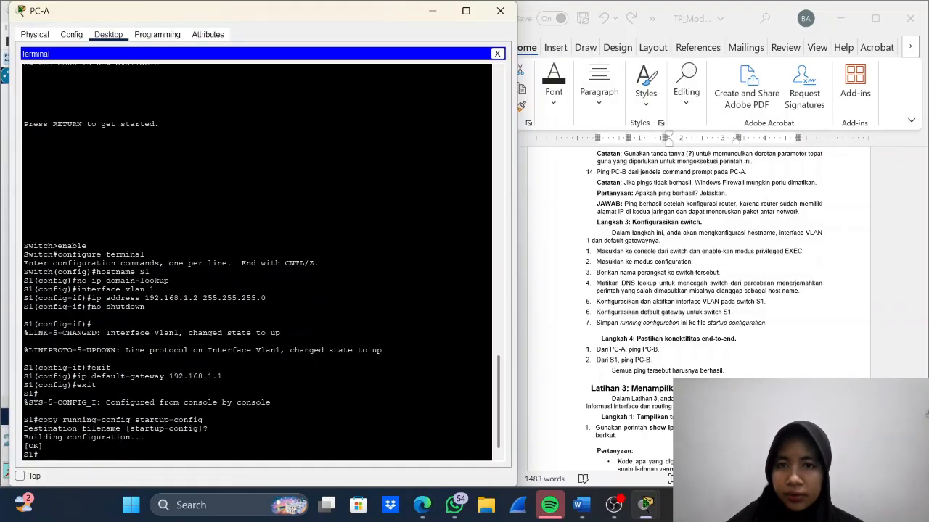
{"action": "left_click", "coordinate": [497, 54]}
{"action": "left_click", "coordinate": [265, 75]}
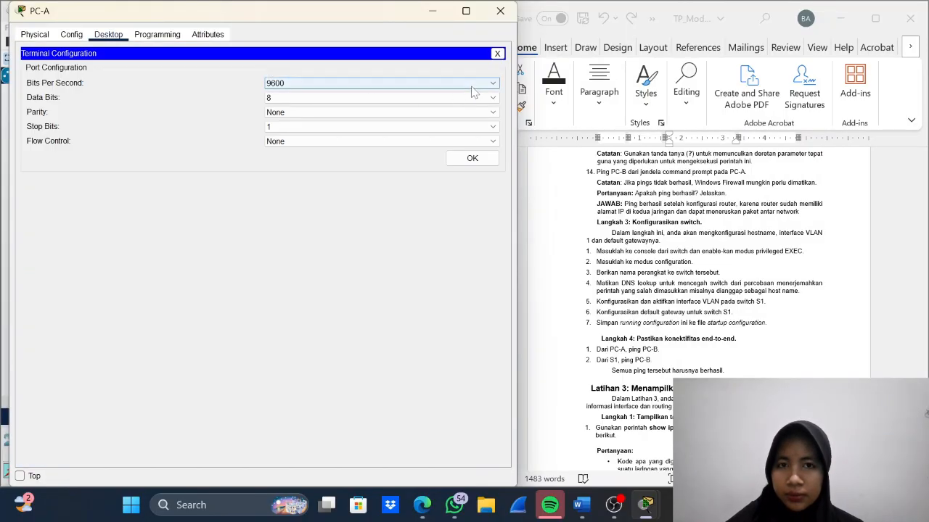
{"action": "left_click", "coordinate": [499, 52]}
{"action": "left_click", "coordinate": [357, 78]}
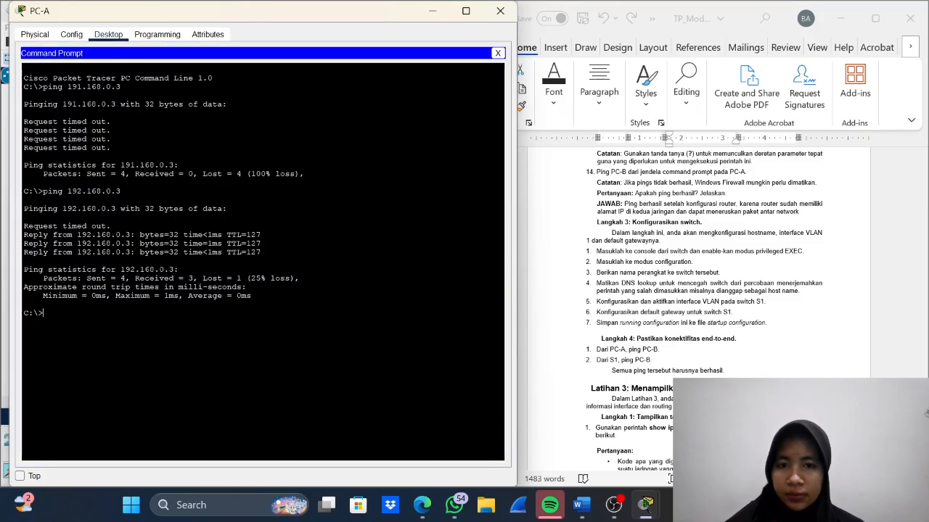
- Test connectivity from PC-A to PC-B by pinging 192.168.0.3, and close PC-A's window
{"action": "type", "text": "ping"}
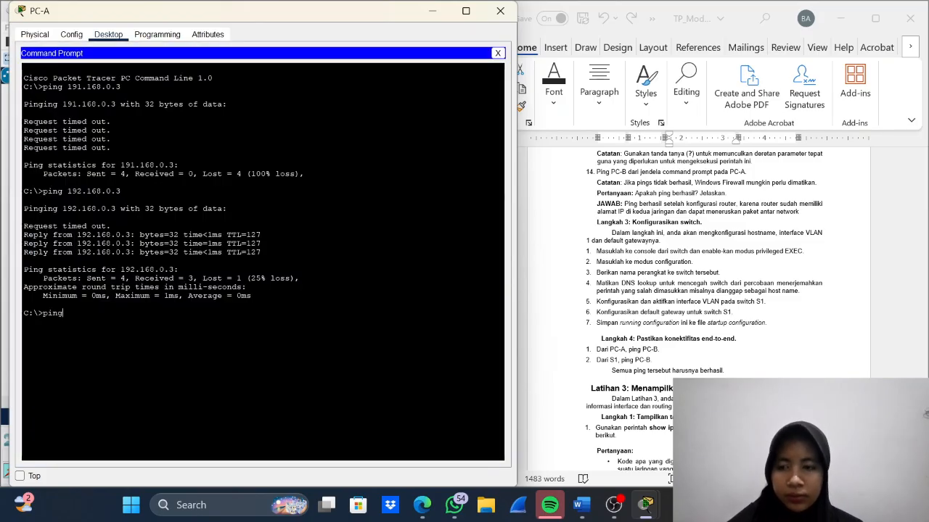
{"action": "type", "text": " 19"}
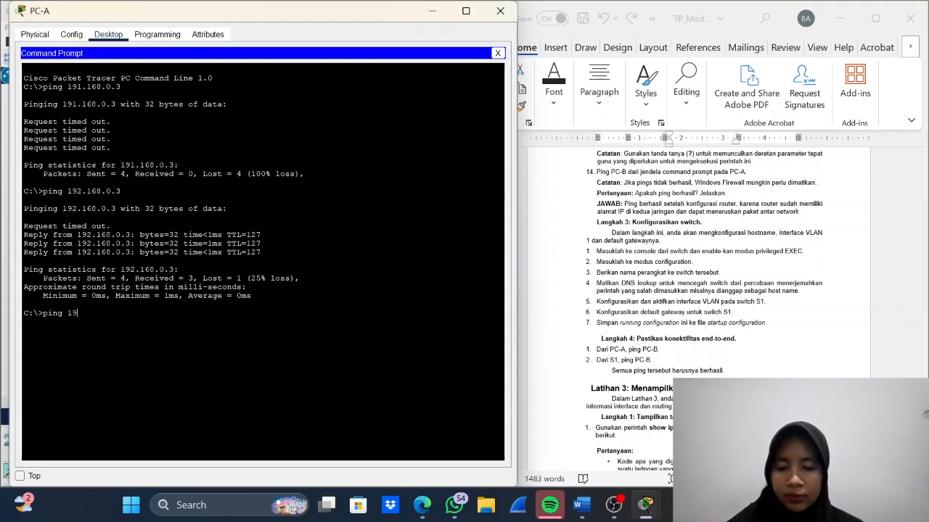
{"action": "type", "text": "2.168"}
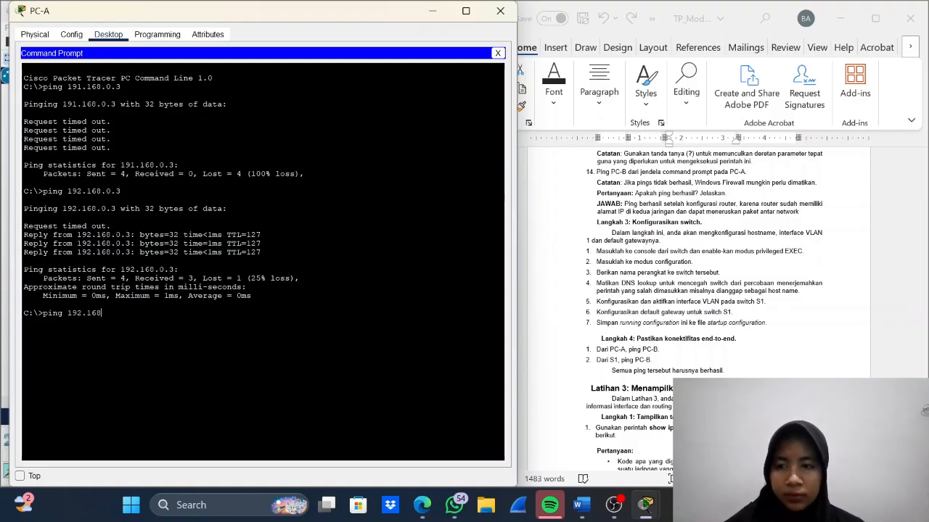
{"action": "type", "text": ".0.3"}
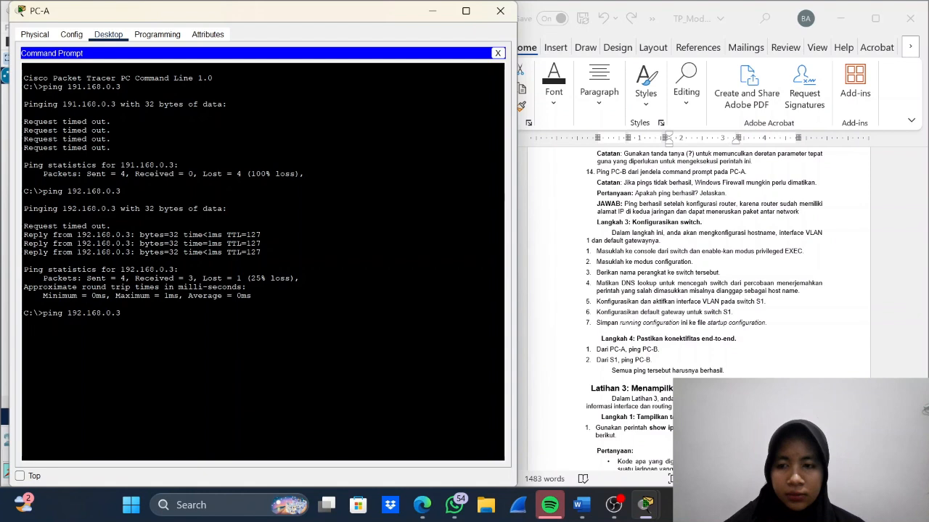
{"action": "key", "text": "Return"}
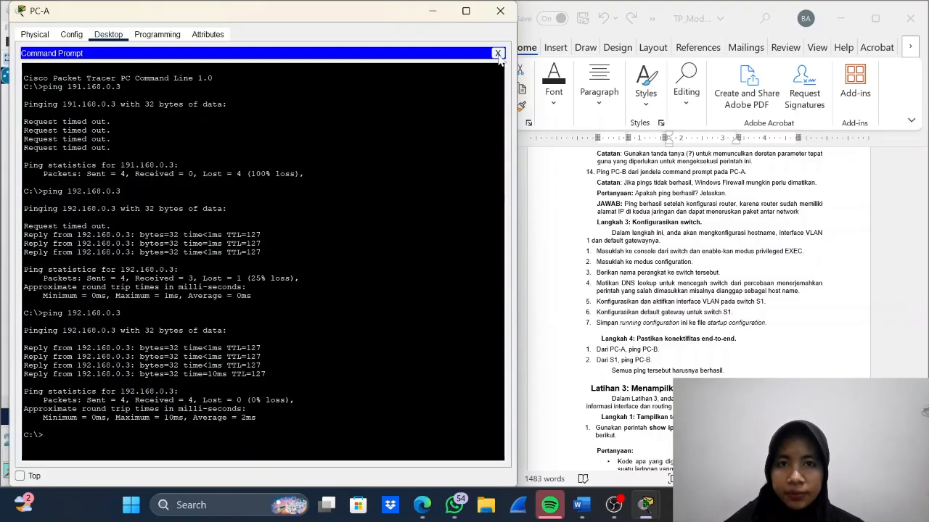
{"action": "left_click", "coordinate": [498, 54]}
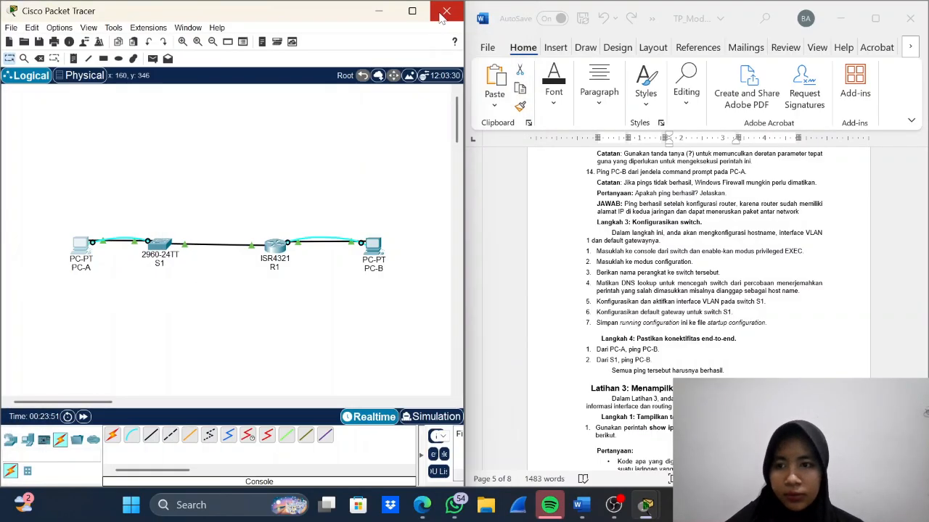
{"action": "left_click", "coordinate": [439, 13]}
- Open switch S1's command line to view its console session, and close the window again
{"action": "mouse_move", "coordinate": [161, 242]}
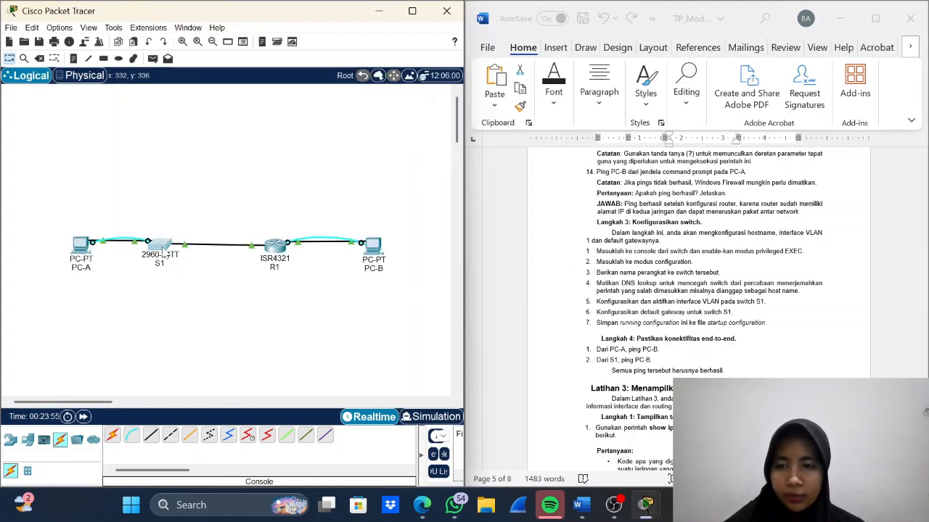
{"action": "left_click", "coordinate": [162, 246]}
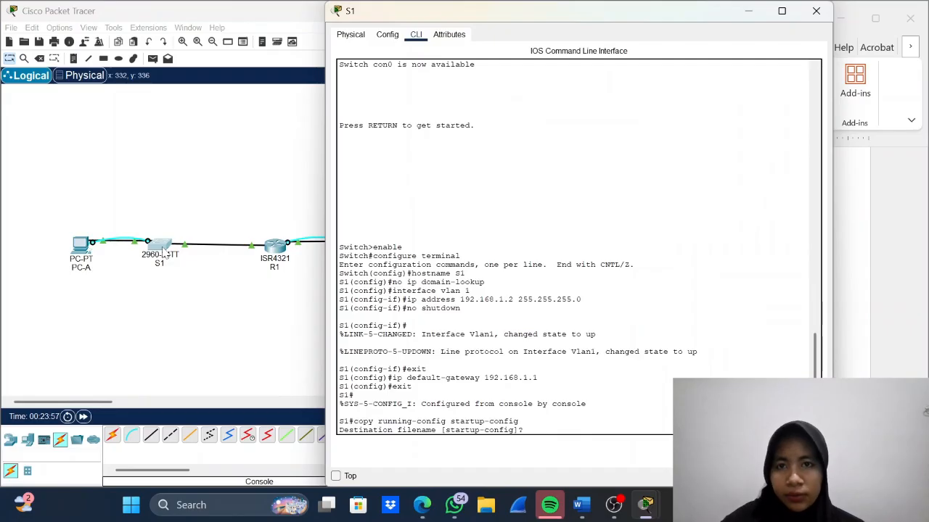
{"action": "left_click", "coordinate": [814, 13]}
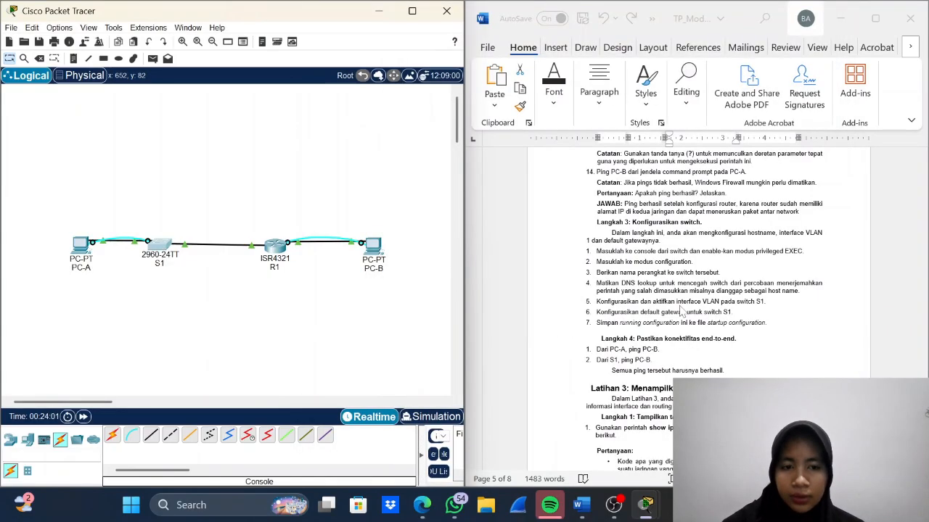
- Read the lab document's end-to-end connectivity step and the Latihan 3 instructions for displaying the router's routing table
{"action": "scroll", "coordinate": [682, 314], "scroll_direction": "down", "scroll_amount": 5}
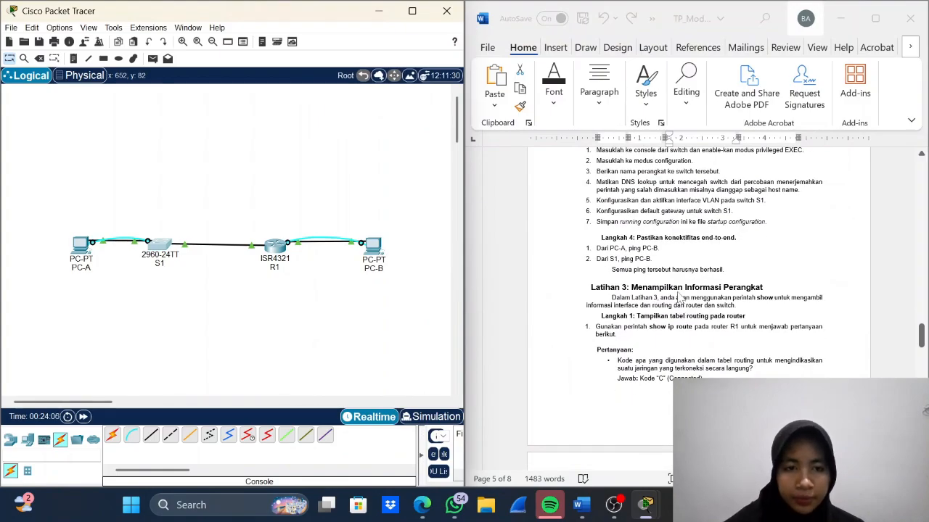
{"action": "scroll", "coordinate": [678, 298], "scroll_direction": "down", "scroll_amount": 1}
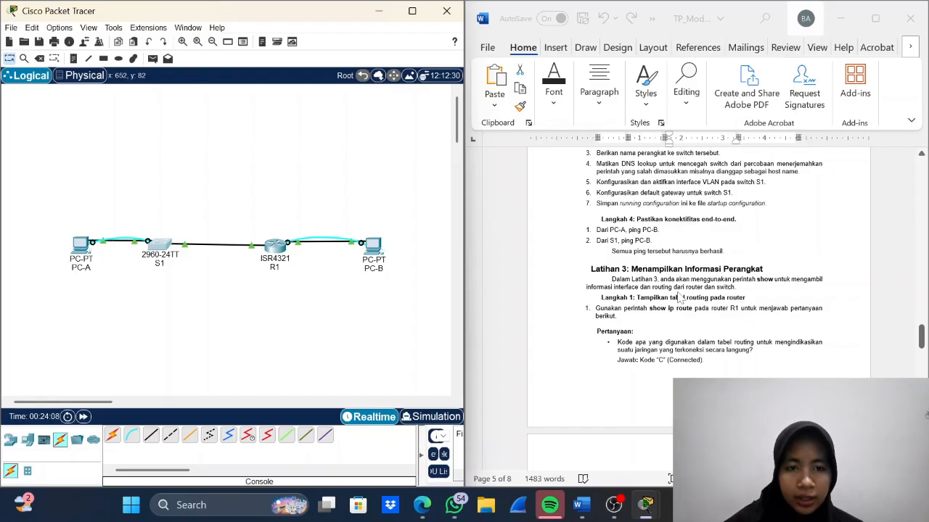
{"action": "scroll", "coordinate": [678, 298], "scroll_direction": "down", "scroll_amount": 1}
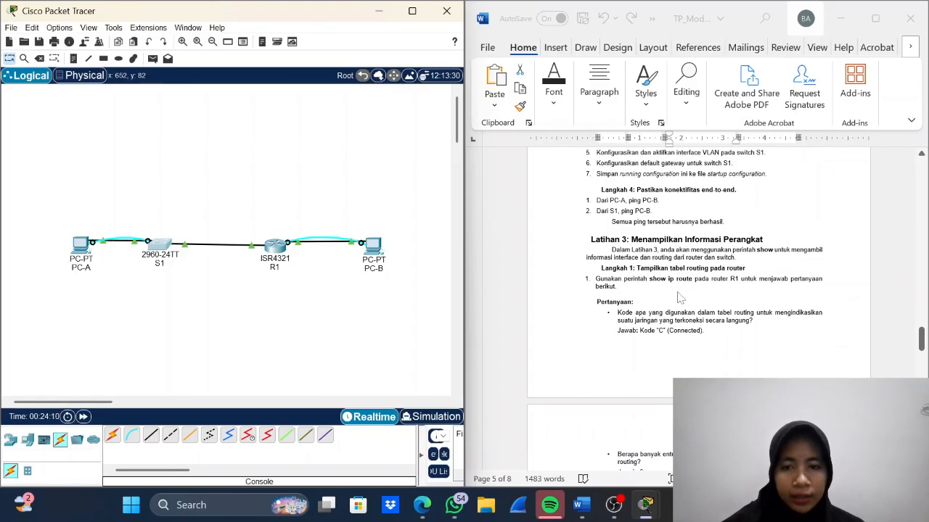
{"action": "scroll", "coordinate": [678, 298], "scroll_direction": "down", "scroll_amount": 1}
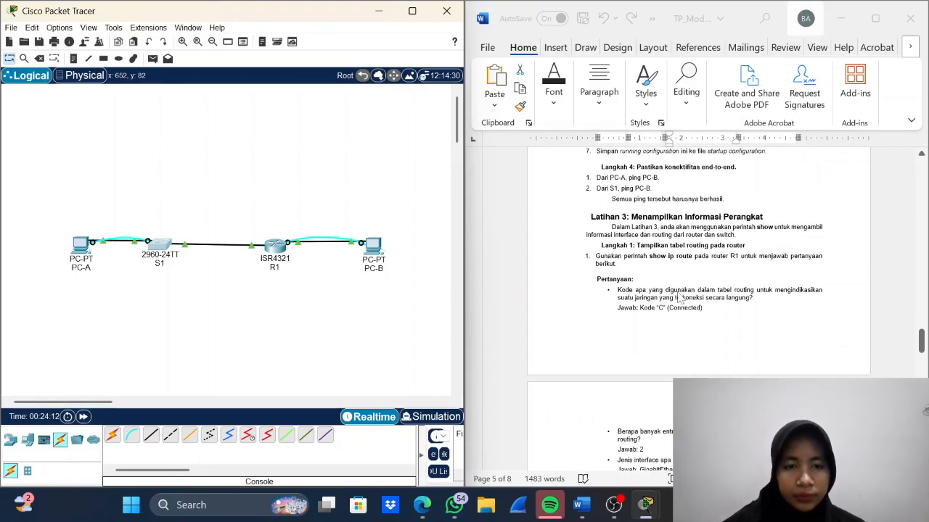
{"action": "scroll", "coordinate": [679, 297], "scroll_direction": "down", "scroll_amount": 3}
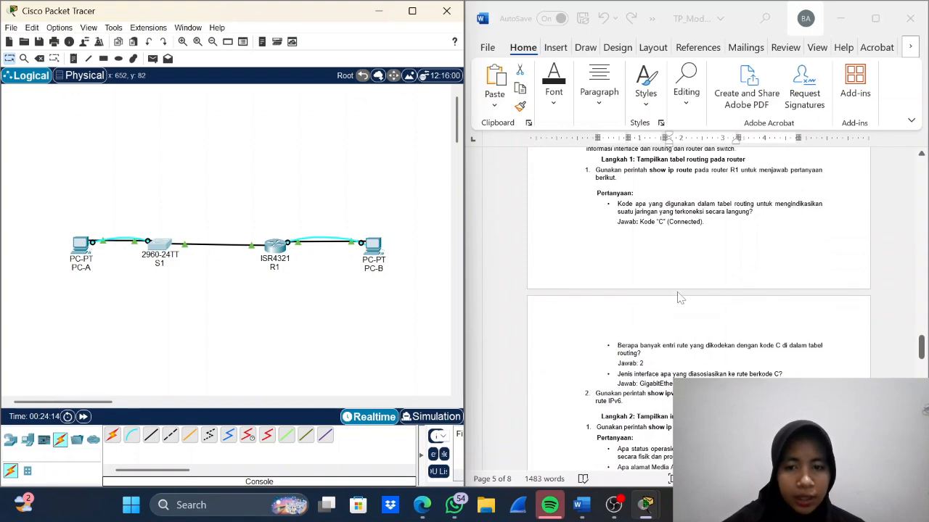
{"action": "scroll", "coordinate": [679, 298], "scroll_direction": "up", "scroll_amount": 3}
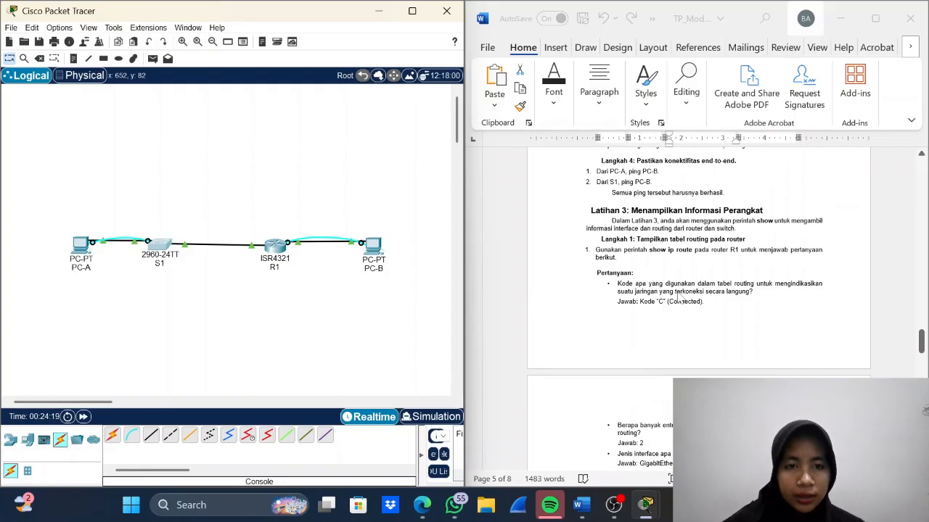
{"action": "scroll", "coordinate": [678, 297], "scroll_direction": "down", "scroll_amount": 1}
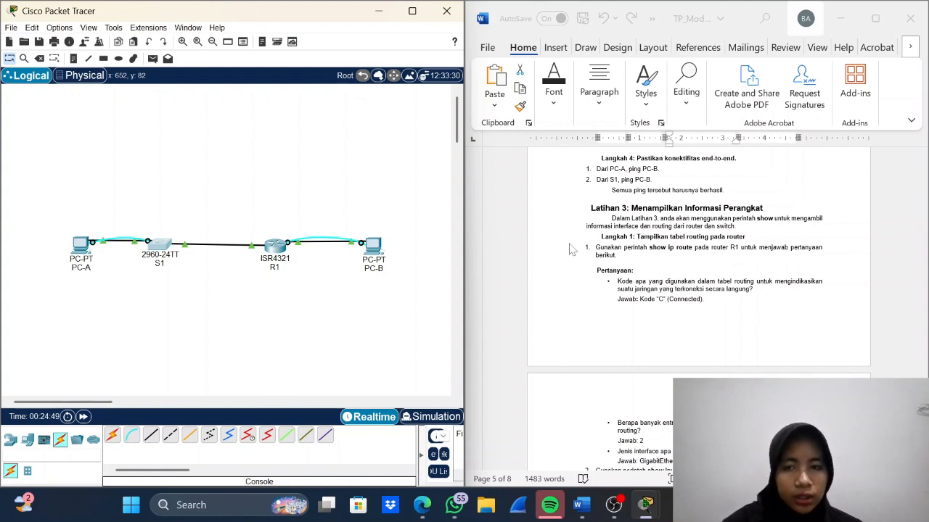
- Display R1's IPv4 routing table with show ip route in PC-B's terminal
{"action": "left_click", "coordinate": [373, 245]}
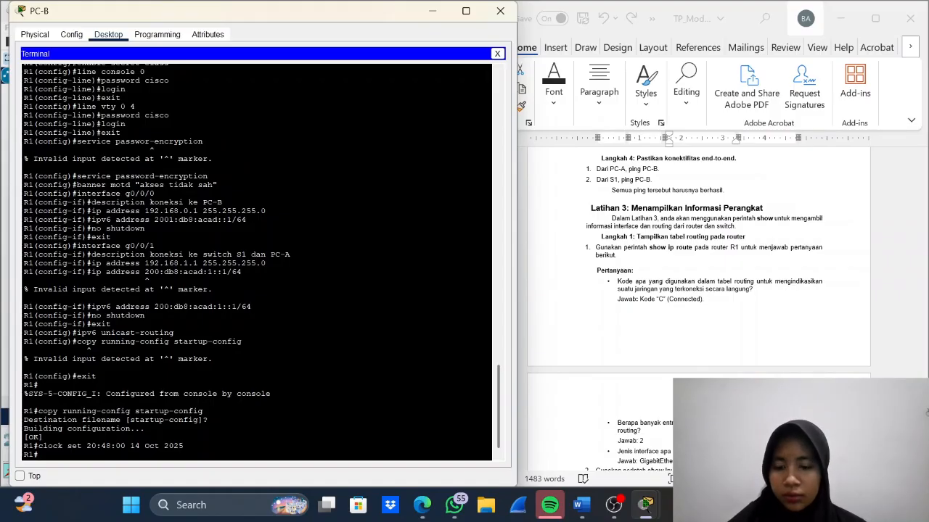
{"action": "type", "text": "show ip"}
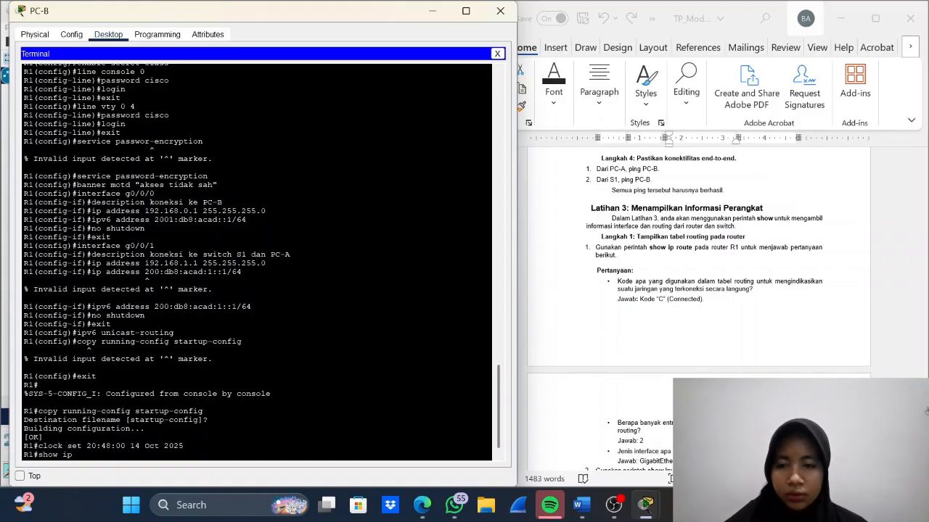
{"action": "type", "text": " route"}
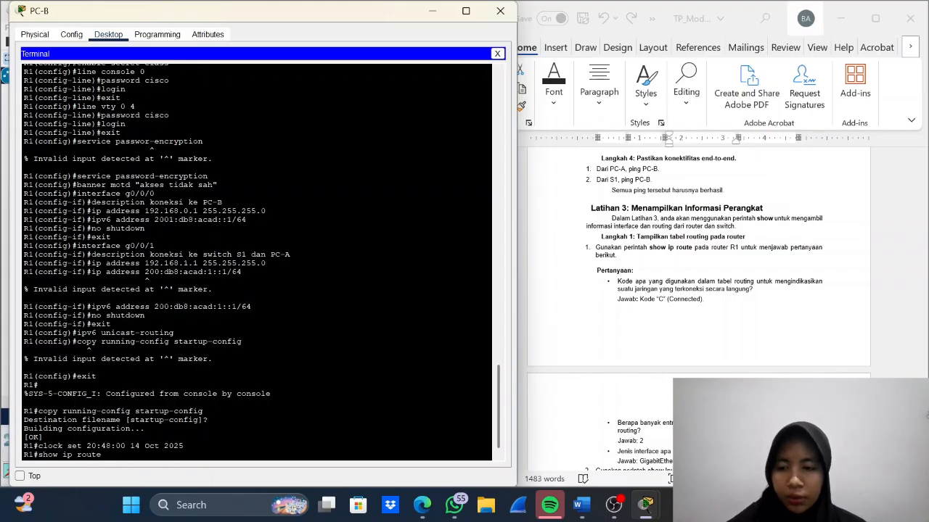
{"action": "key", "text": "Return"}
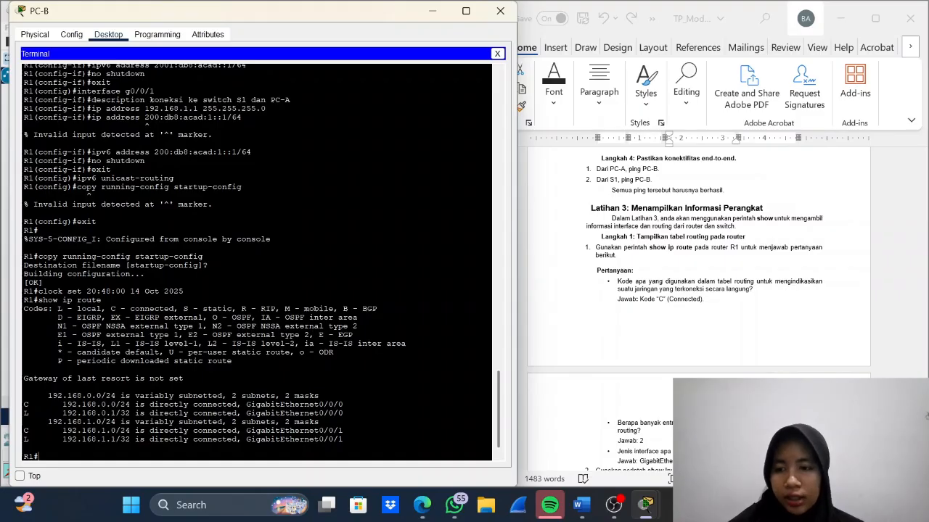
- Review the routing table questions in the lab document and display R1's IPv6 routes with show ipv6 route
{"action": "scroll", "coordinate": [256, 263], "scroll_direction": "down", "scroll_amount": 1}
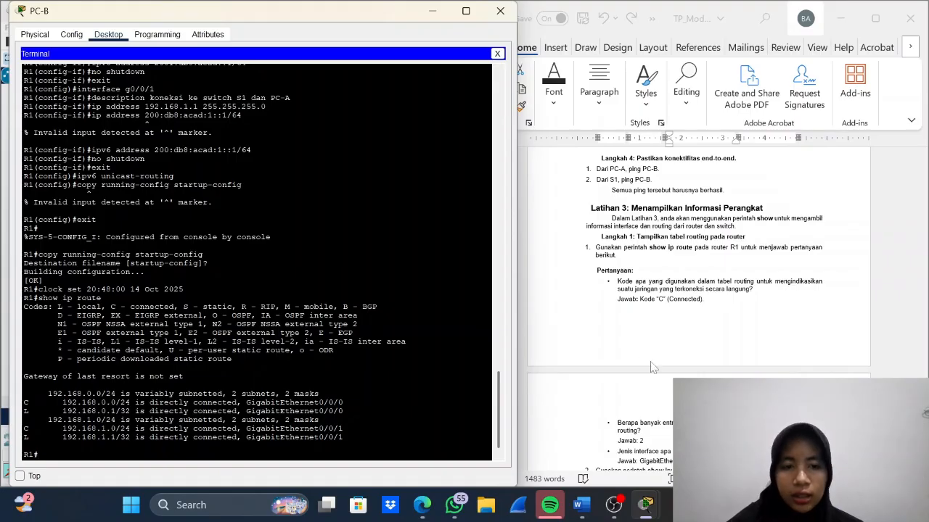
{"action": "scroll", "coordinate": [653, 368], "scroll_direction": "down", "scroll_amount": 3}
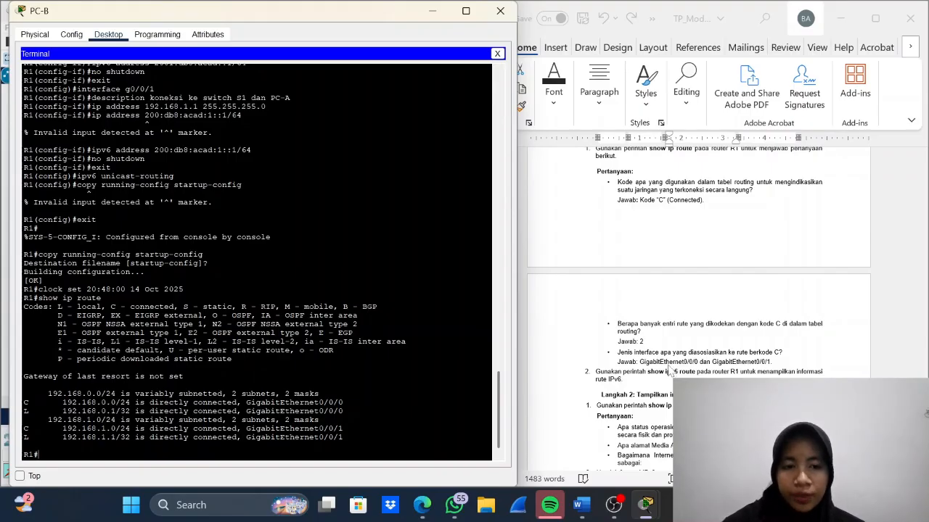
{"action": "scroll", "coordinate": [674, 372], "scroll_direction": "down", "scroll_amount": 3}
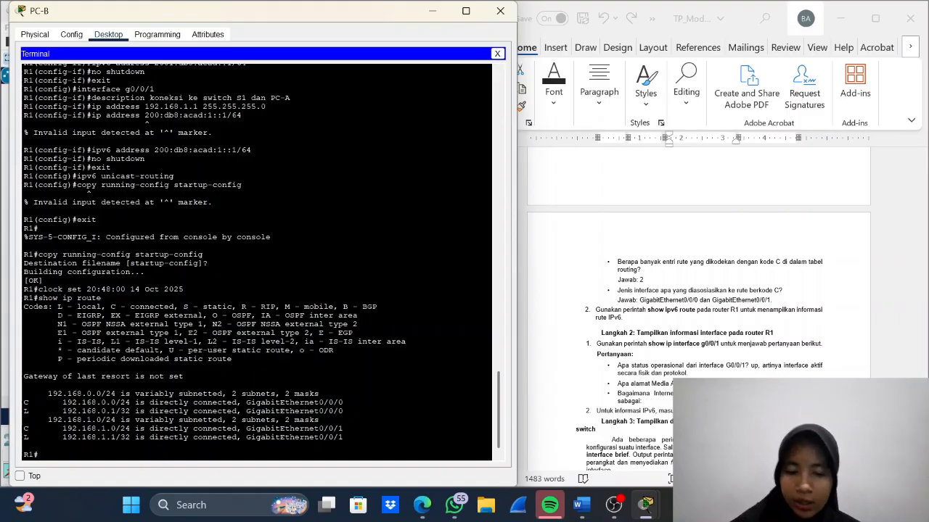
{"action": "type", "text": "ip"}
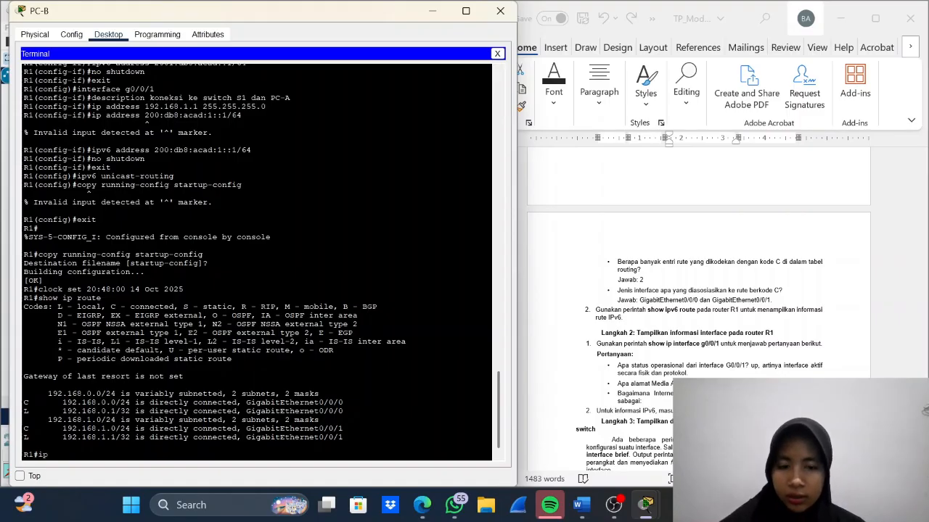
{"action": "key", "text": "BackSpace"}
{"action": "key", "text": "BackSpace"}
{"action": "type", "text": "sh"}
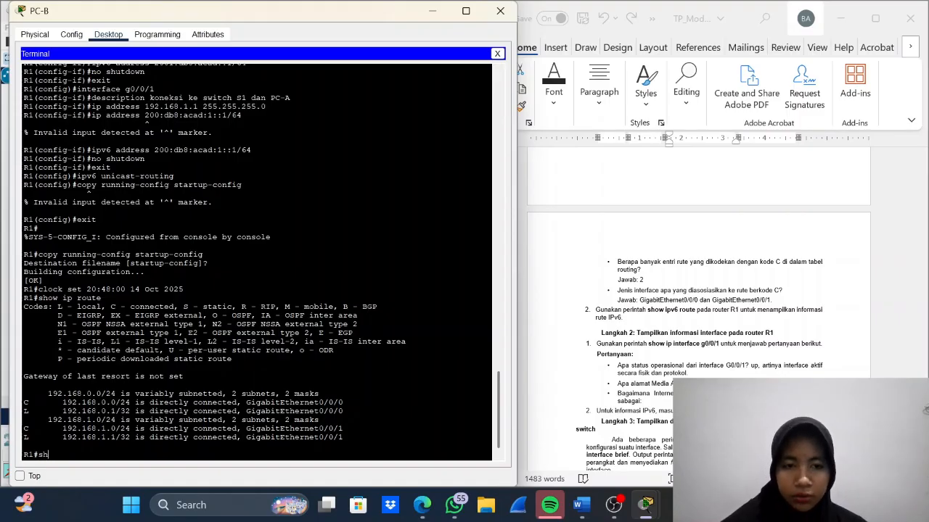
{"action": "type", "text": "ow i"}
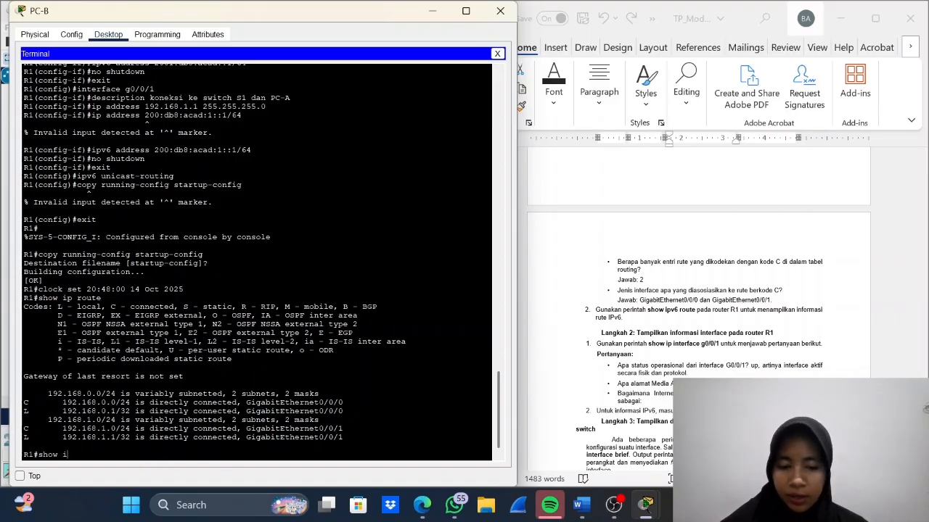
{"action": "type", "text": "pv6"}
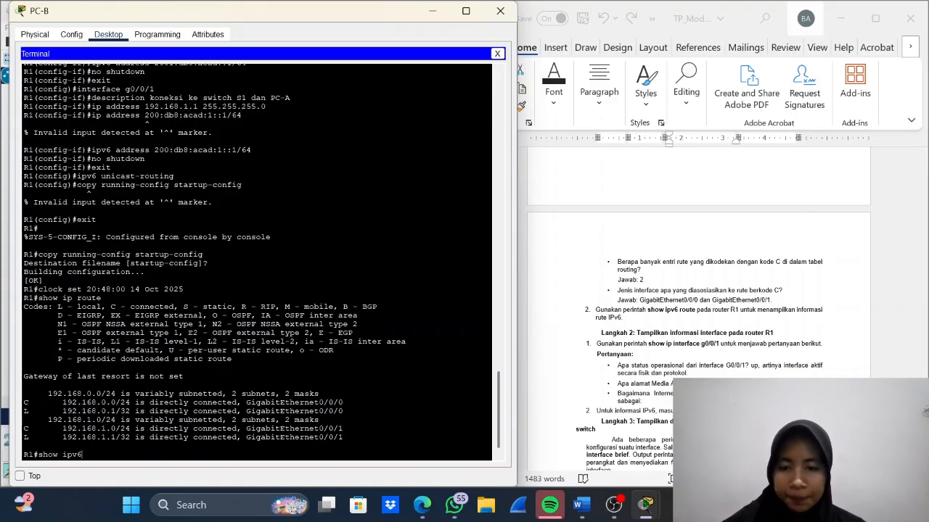
{"action": "type", "text": " route"}
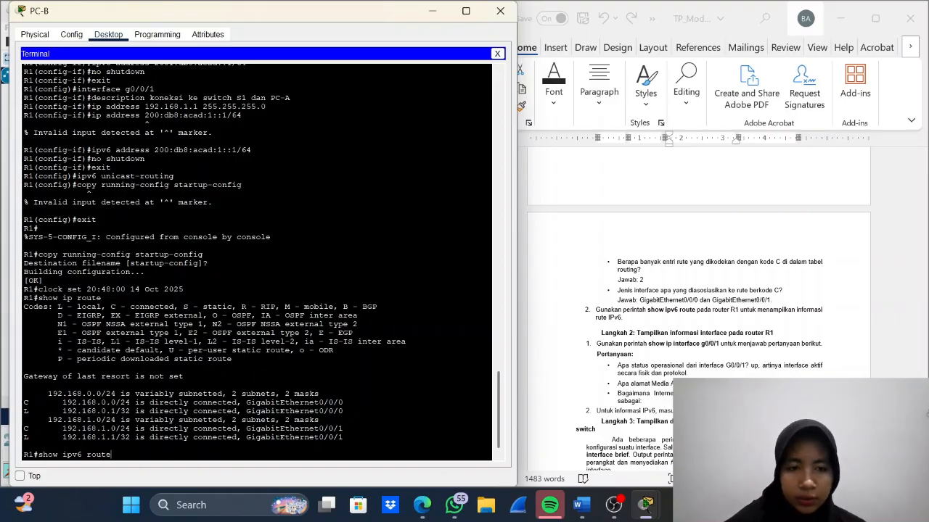
{"action": "key", "text": "Return"}
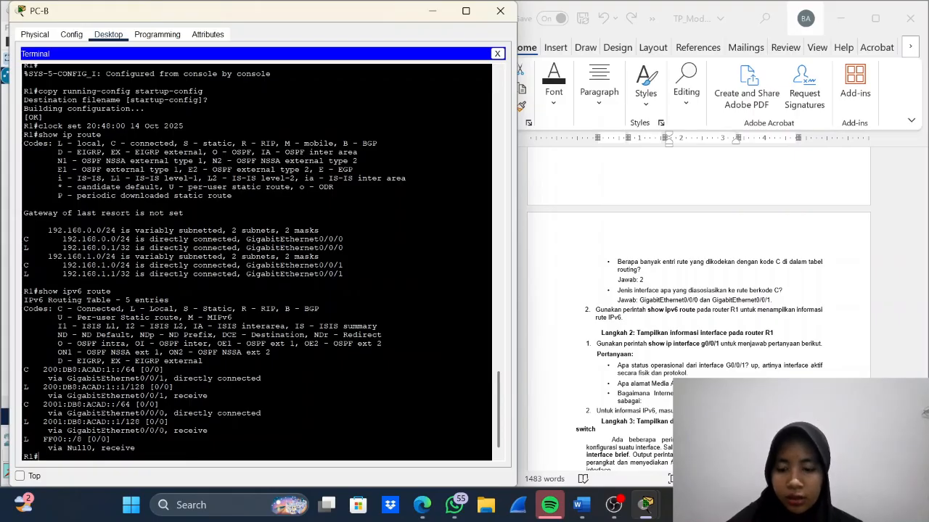
- Display R1's GigabitEthernet0/0/1 details with show ip interface g0/0/1, check the Internet address line, and end the paged output
{"action": "type", "text": "show i"}
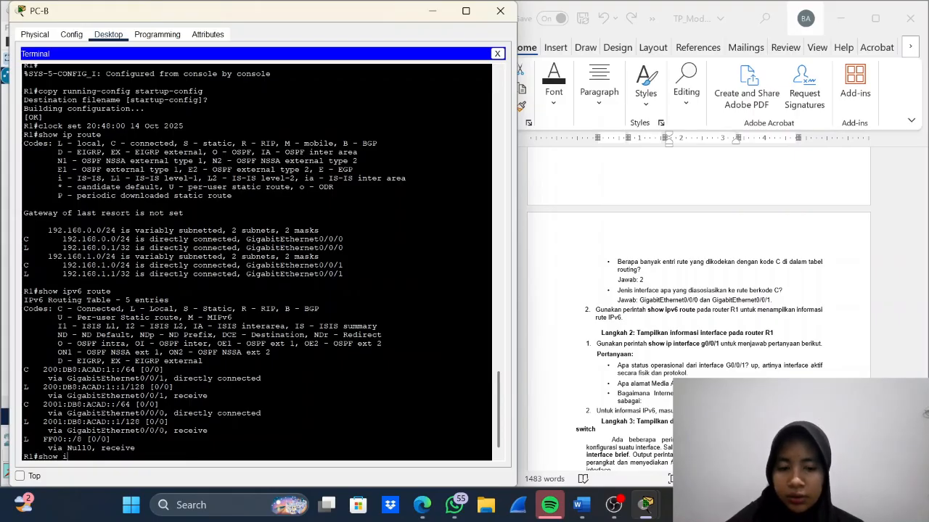
{"action": "type", "text": "p interf"}
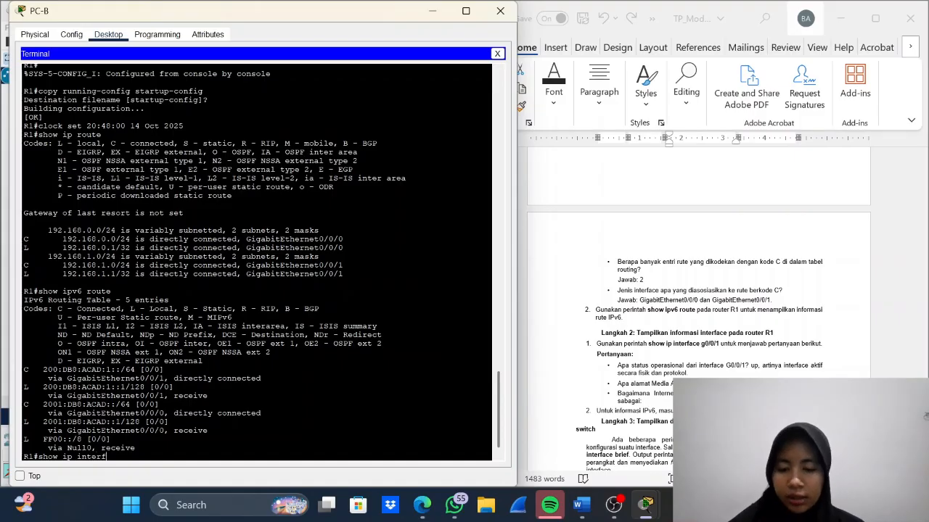
{"action": "type", "text": "ace g"}
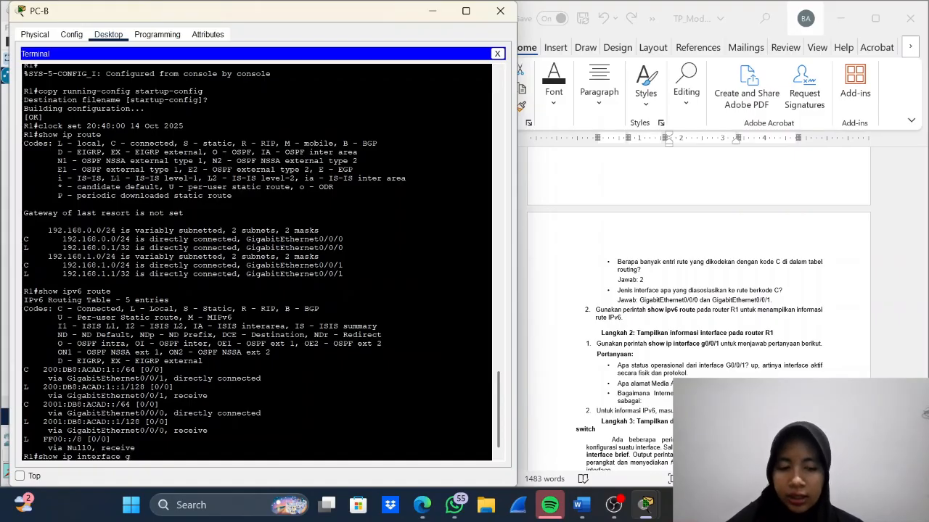
{"action": "type", "text": "0/0/1"}
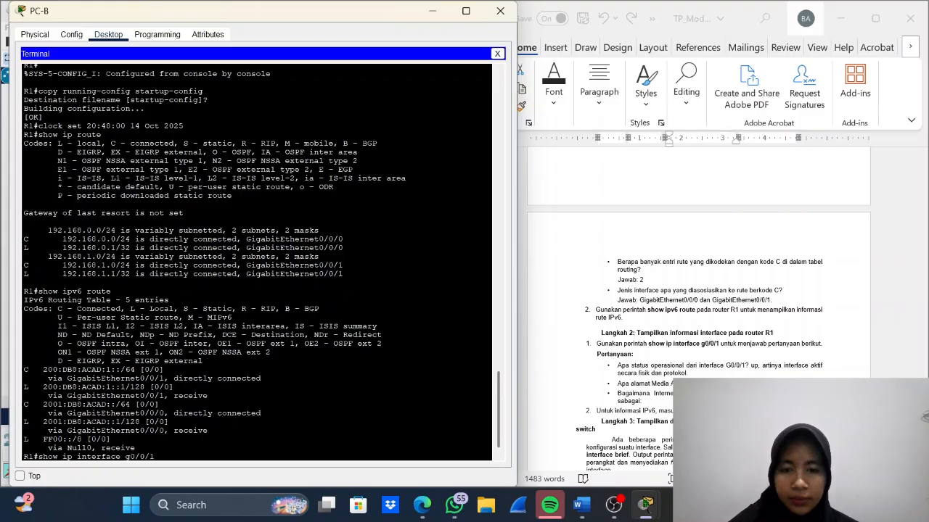
{"action": "key", "text": "Return"}
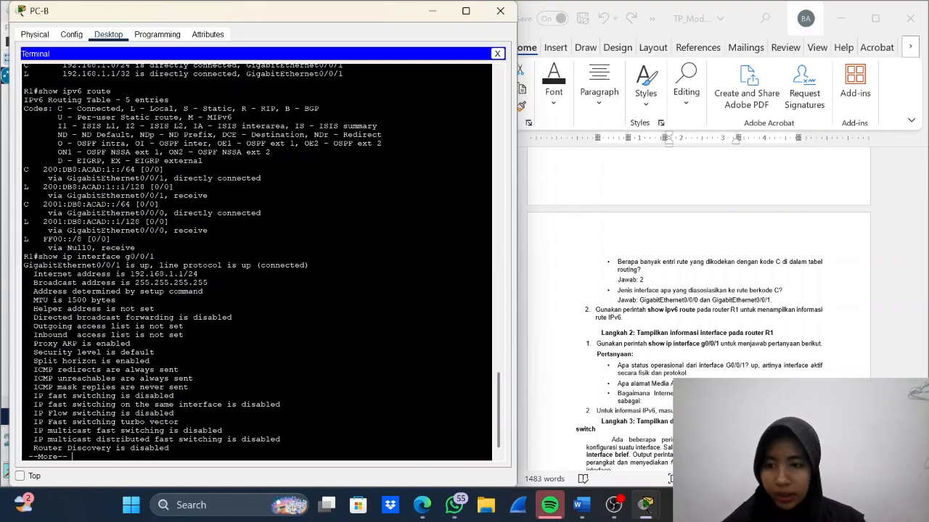
{"action": "left_click_drag", "start_coordinate": [198, 274], "coordinate": [33, 274]}
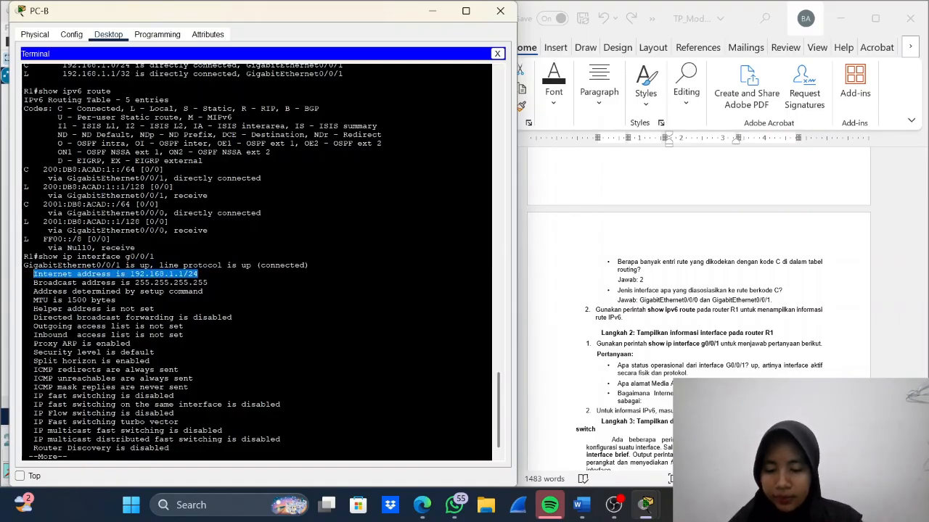
{"action": "key", "text": "ctrl+c"}
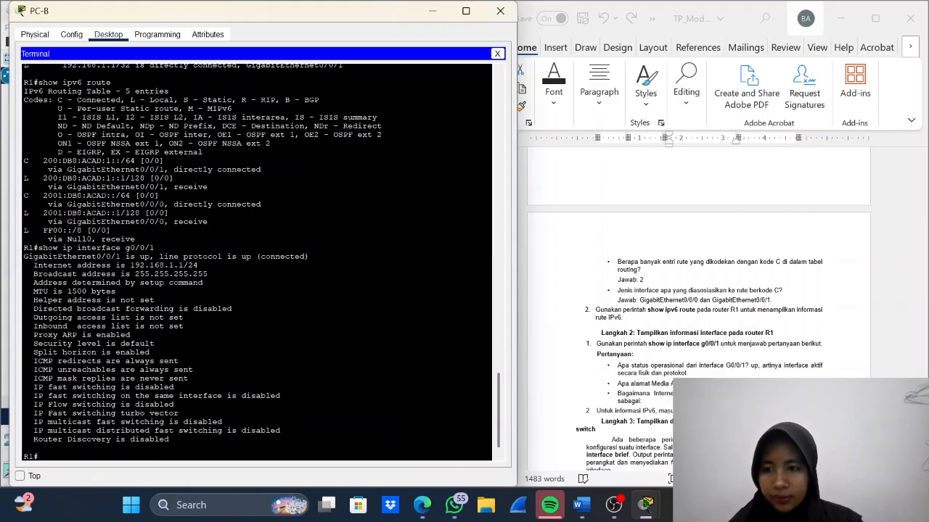
- Try to paste the Internet address answer after its question in the Word lab document, and undo the misplaced paste
{"action": "key", "text": "alt+Tab"}
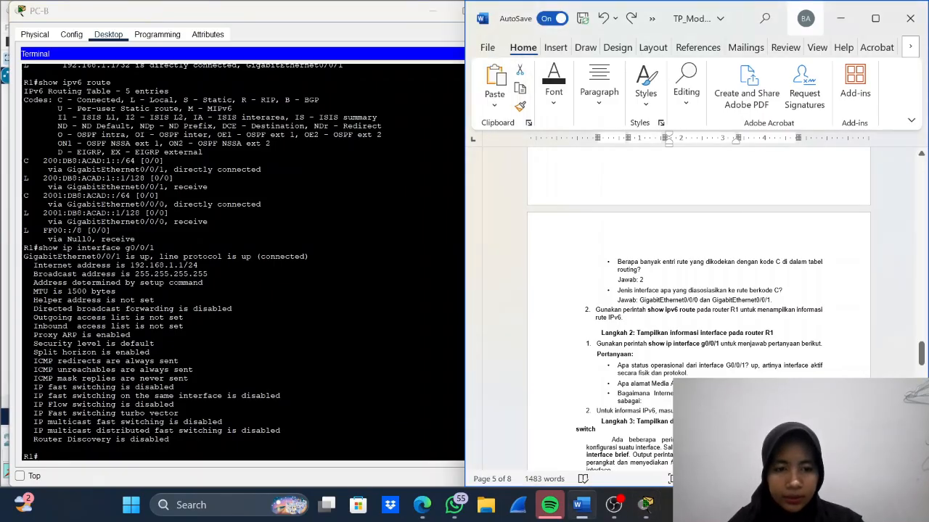
{"action": "key", "text": "ctrl+v"}
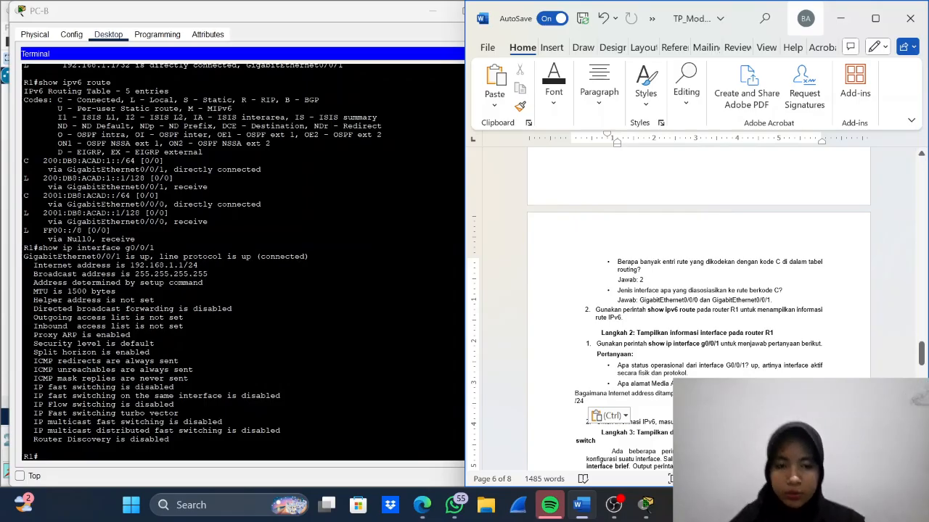
{"action": "scroll", "coordinate": [698, 312], "scroll_direction": "down", "scroll_amount": 2}
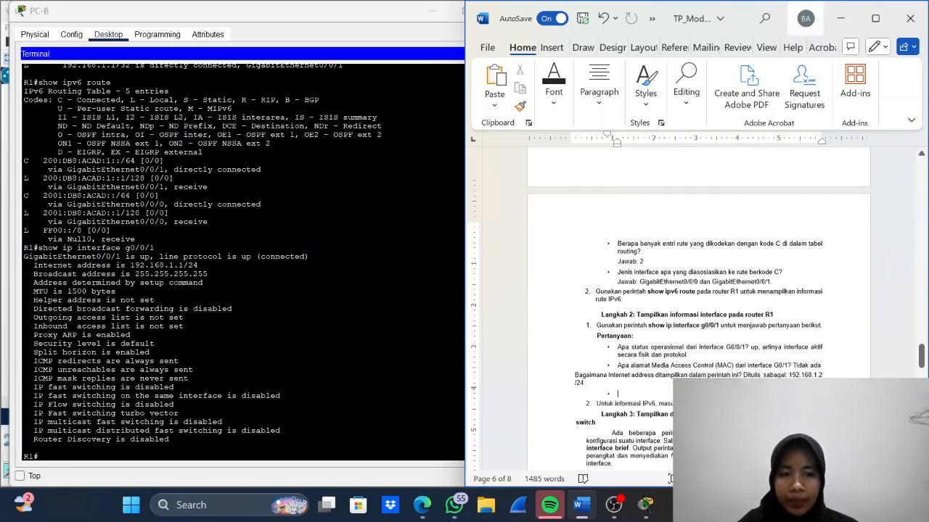
{"action": "left_click", "coordinate": [672, 405]}
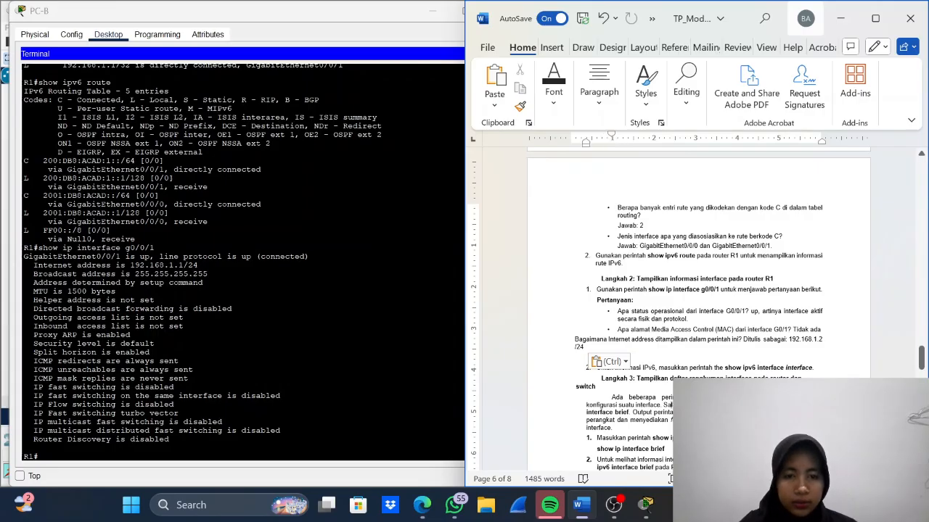
{"action": "left_click", "coordinate": [575, 340]}
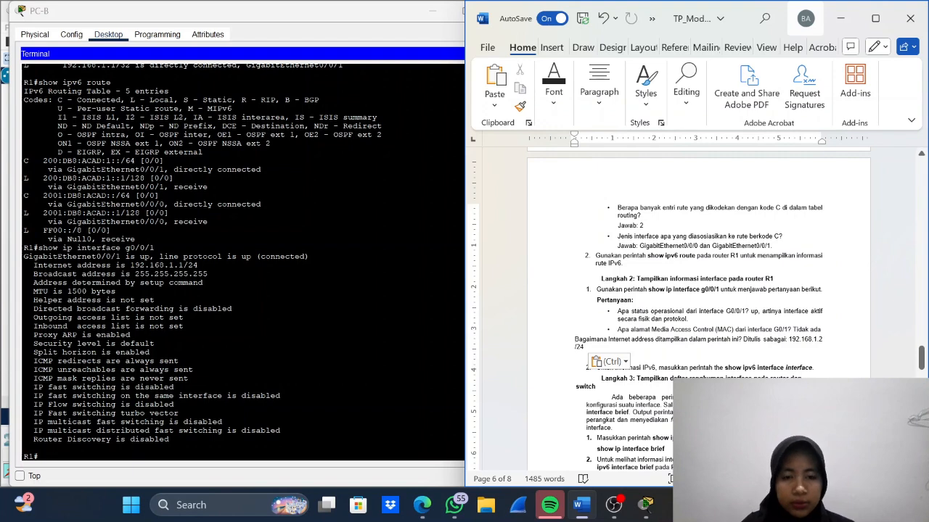
{"action": "key", "text": "ctrl+z"}
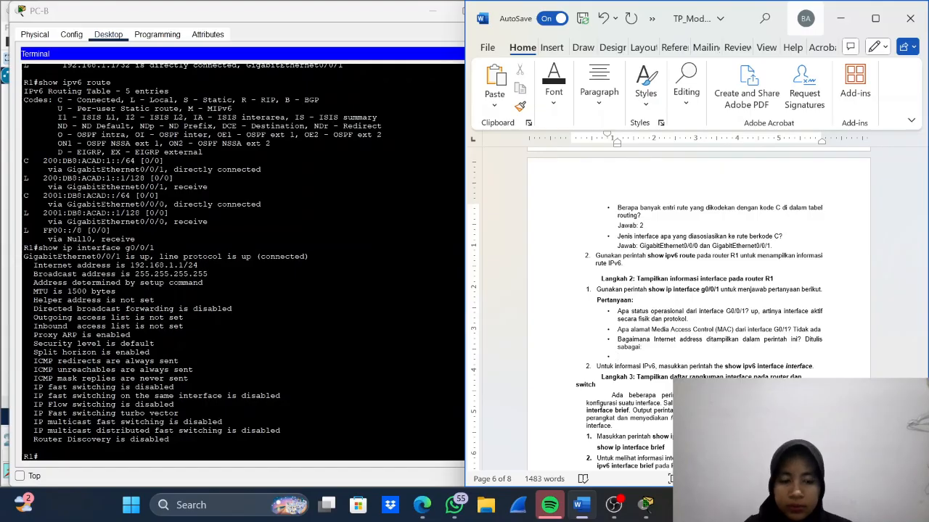
- Paste 192.168.1.2 /24 as the answer to the Internet address question, placed on the same line after "Ditulis sebagai:"
{"action": "key", "text": "ctrl+v"}
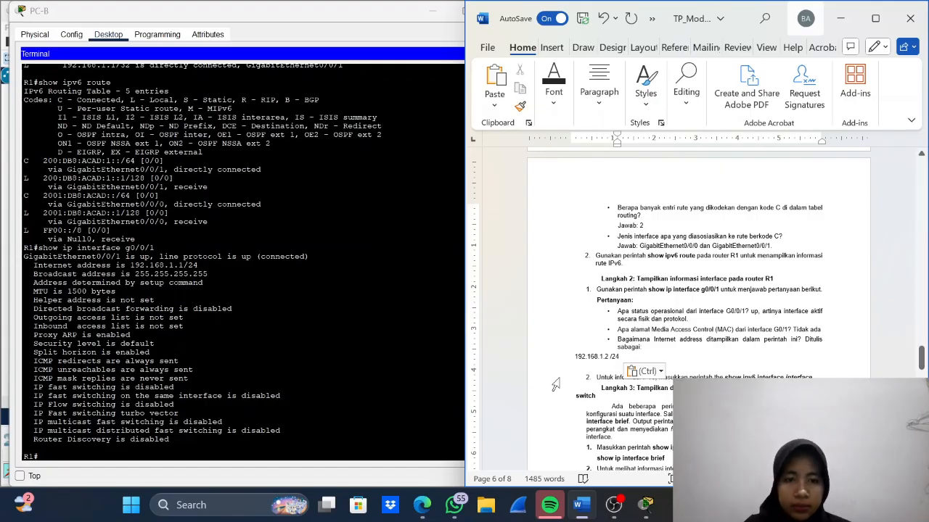
{"action": "left_click", "coordinate": [575, 357]}
{"action": "key", "text": "Tab"}
{"action": "key", "text": "BackSpace"}
{"action": "key", "text": "BackSpace"}
{"action": "key", "text": "BackSpace"}
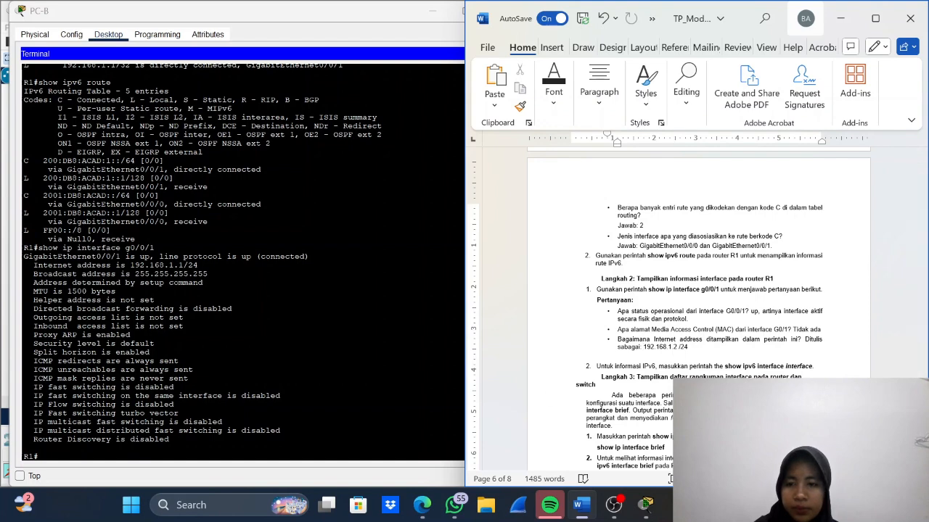
- Display R1's IPv6 interface information with show ipv6 interface in PC-B's terminal, paging through to the end of the output
{"action": "key", "text": "alt+Tab"}
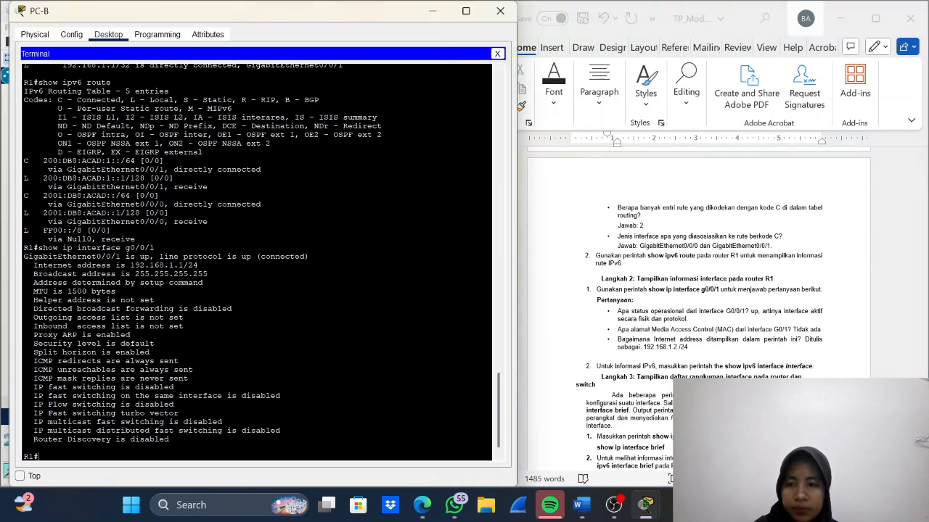
{"action": "type", "text": "show ipv"}
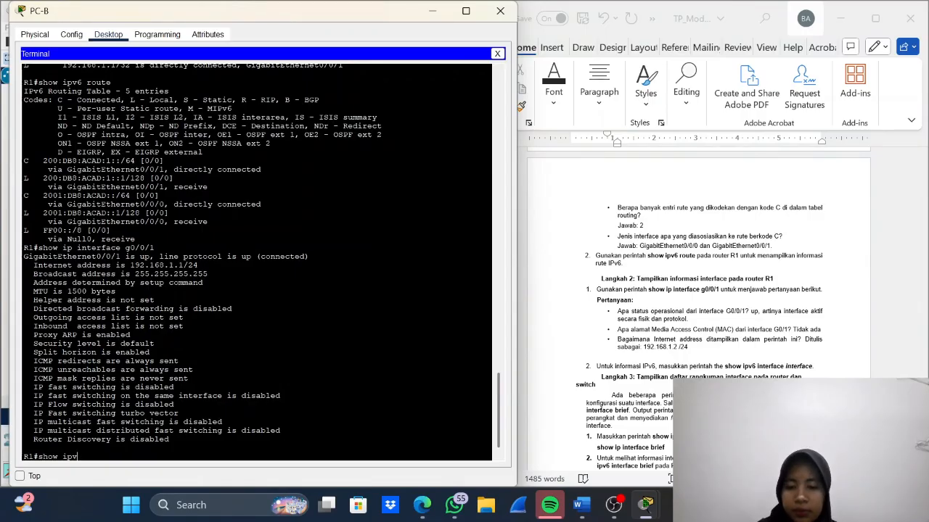
{"action": "type", "text": "6 in"}
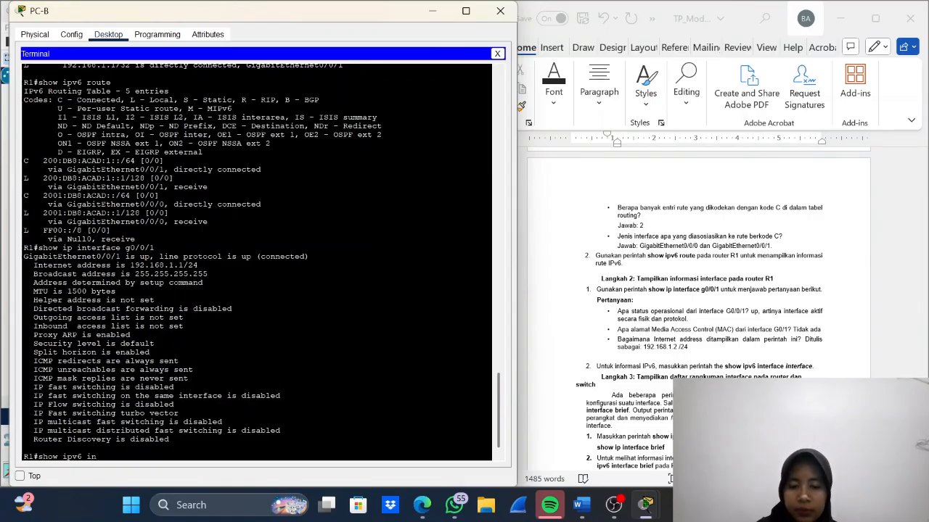
{"action": "type", "text": "terface"}
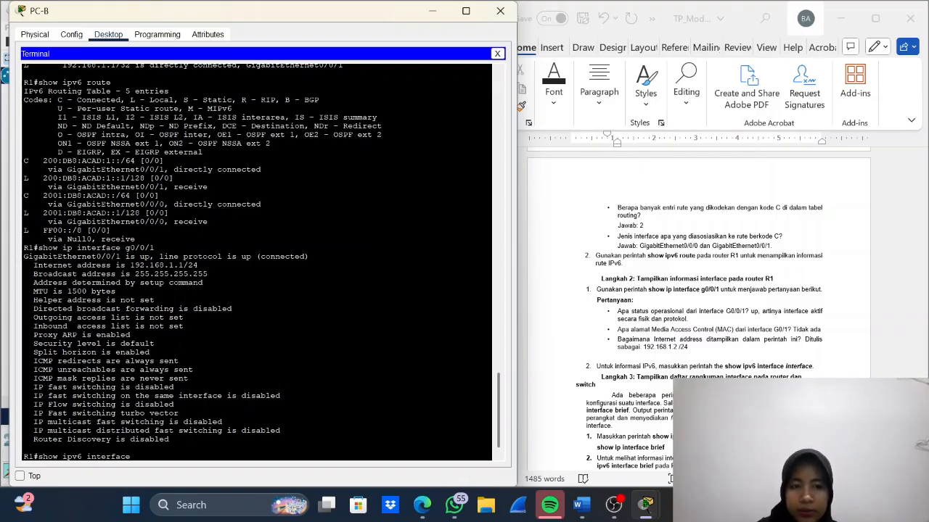
{"action": "key", "text": "Return"}
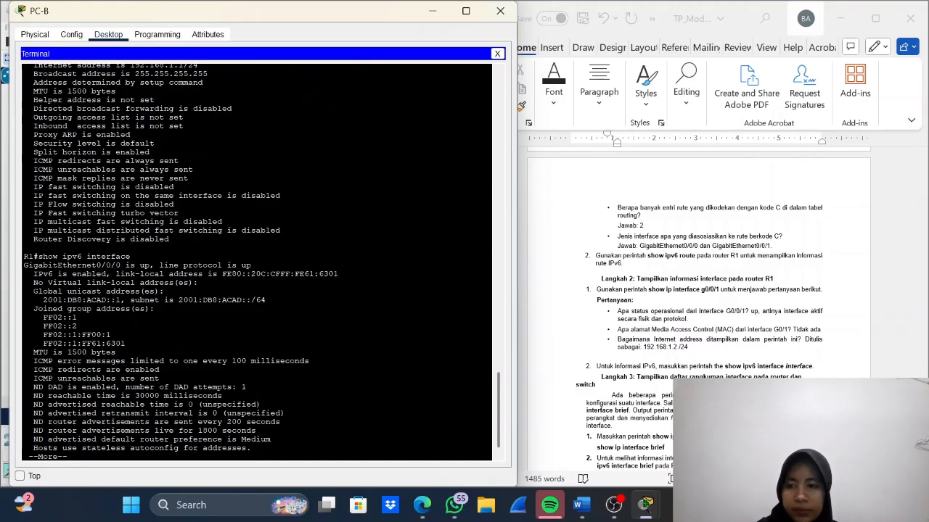
{"action": "key", "text": "space"}
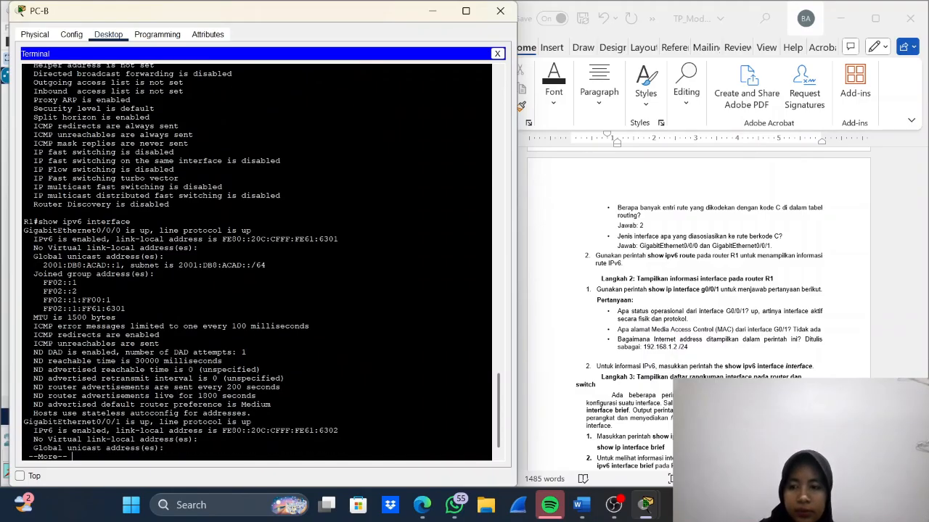
{"action": "key", "text": "Return"}
{"action": "key", "text": "Return"}
{"action": "key", "text": "Return"}
{"action": "key", "text": "Return"}
{"action": "key", "text": "Return"}
{"action": "key", "text": "Return"}
{"action": "key", "text": "Return"}
{"action": "key", "text": "Return"}
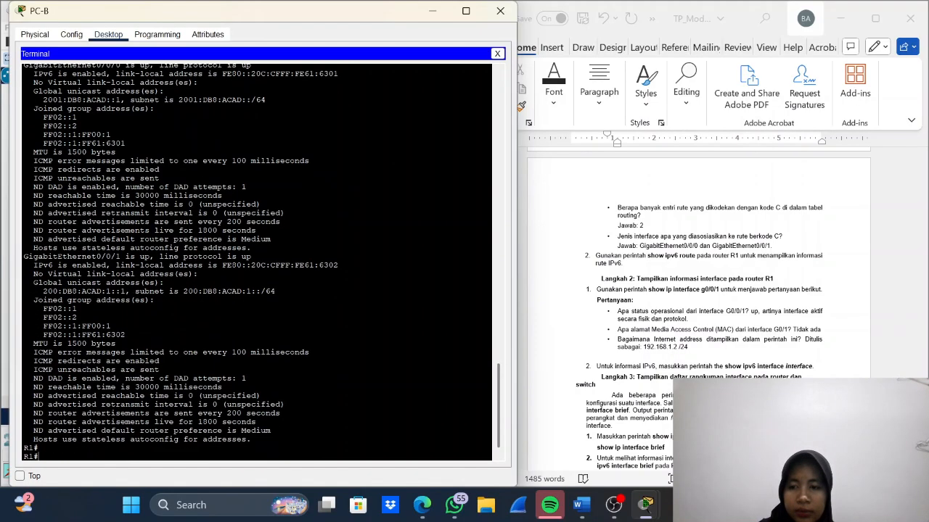
{"action": "key", "text": "Return"}
{"action": "key", "text": "Return"}
{"action": "key", "text": "Return"}
{"action": "key", "text": "Return"}
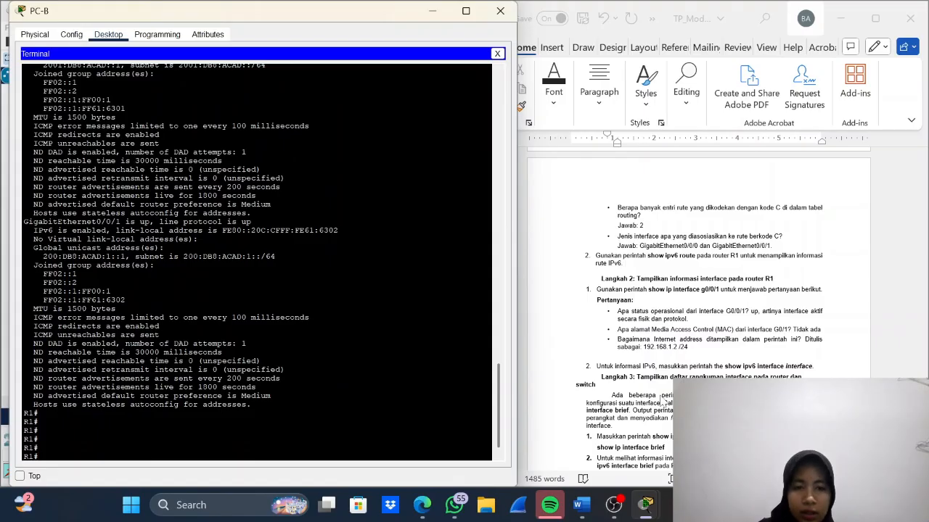
- Read the lab document's Langkah 3 instructions and display R1's IPv4 interface summary with show ip interface brief
{"action": "scroll", "coordinate": [662, 400], "scroll_direction": "down", "scroll_amount": 1}
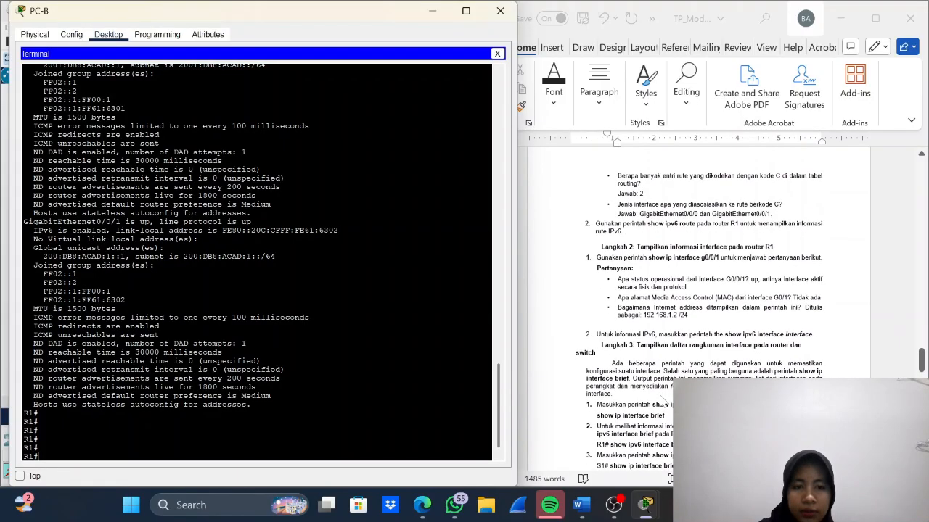
{"action": "scroll", "coordinate": [662, 400], "scroll_direction": "down", "scroll_amount": 1}
{"action": "left_click", "coordinate": [663, 400]}
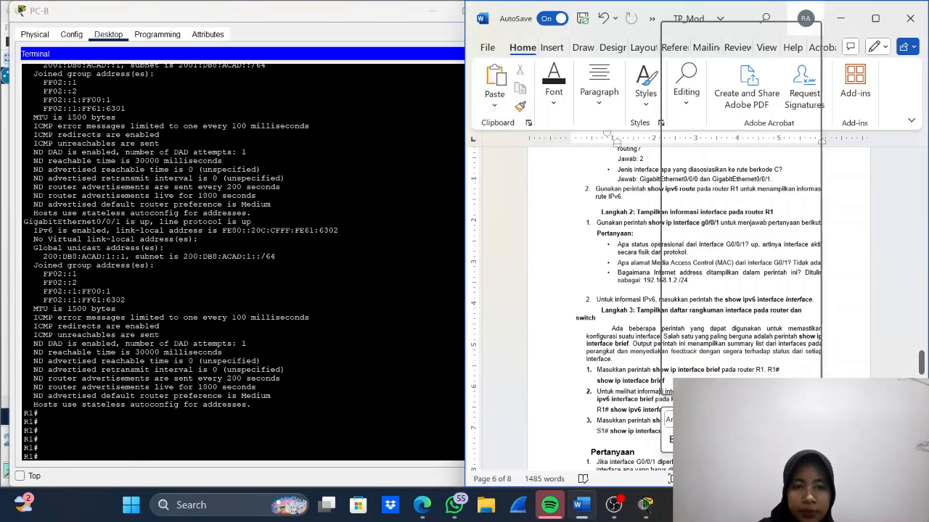
{"action": "right_click", "coordinate": [662, 401]}
{"action": "key", "text": "Escape"}
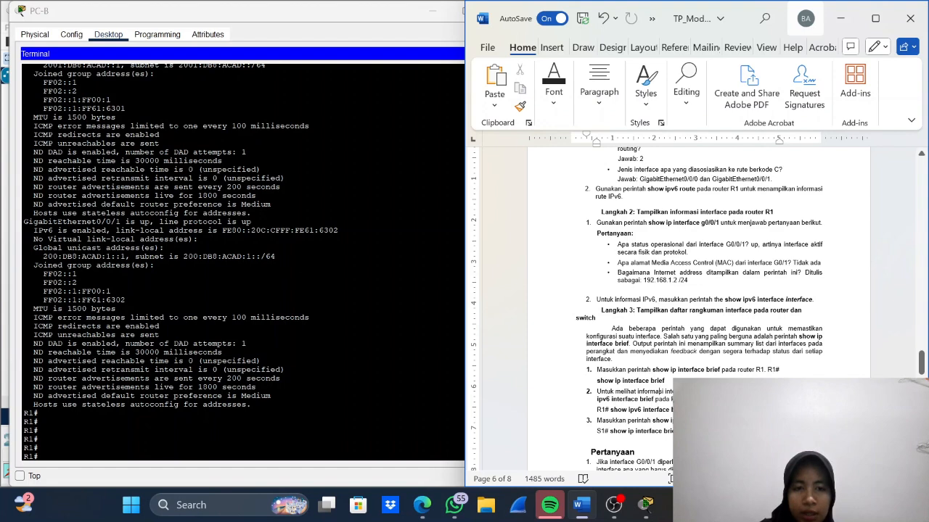
{"action": "left_click", "coordinate": [39, 448]}
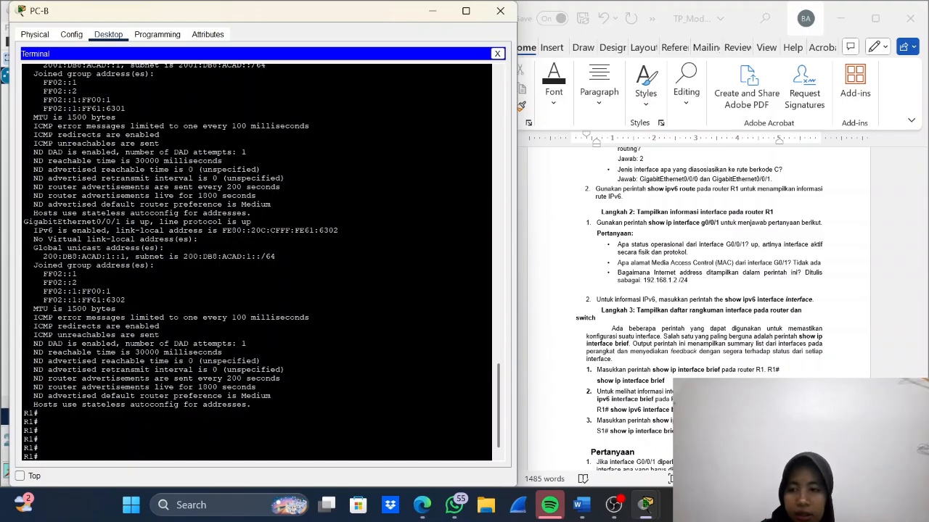
{"action": "type", "text": "sho"}
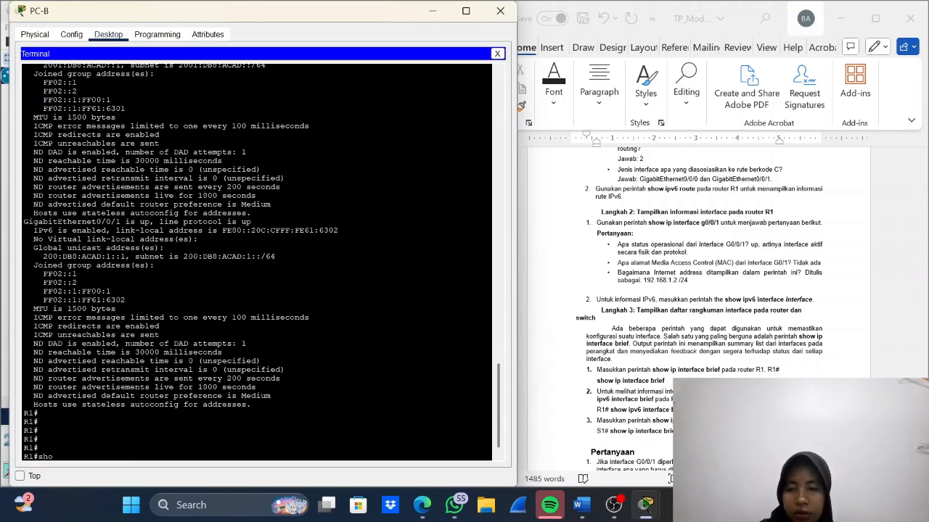
{"action": "type", "text": "w ip"}
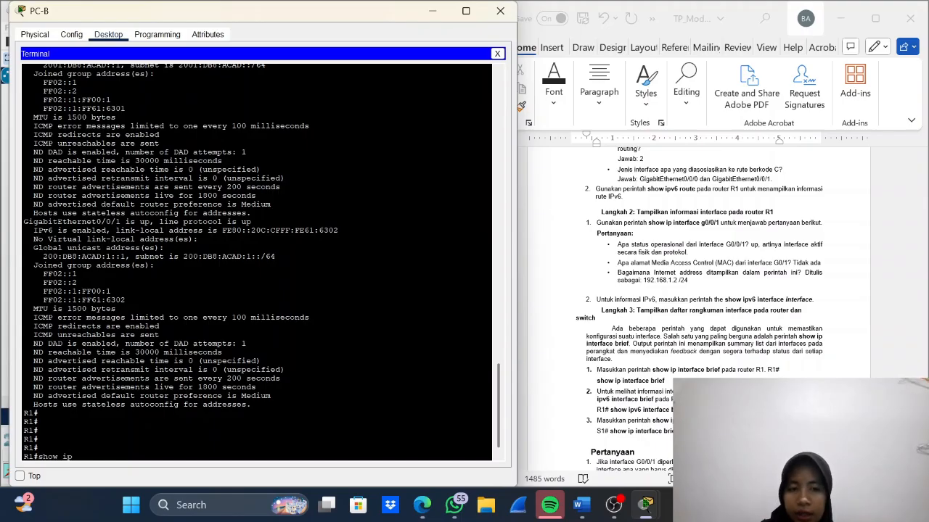
{"action": "type", "text": " interf"}
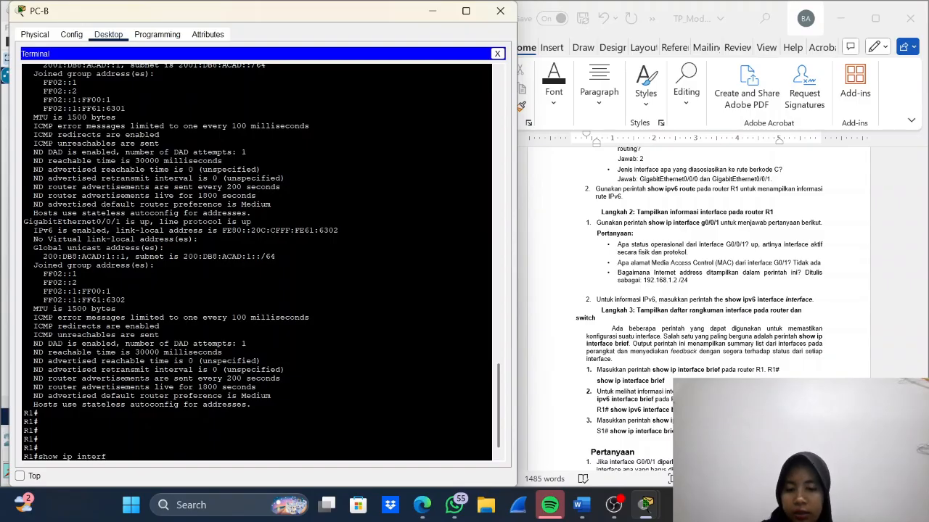
{"action": "type", "text": "ace brief"}
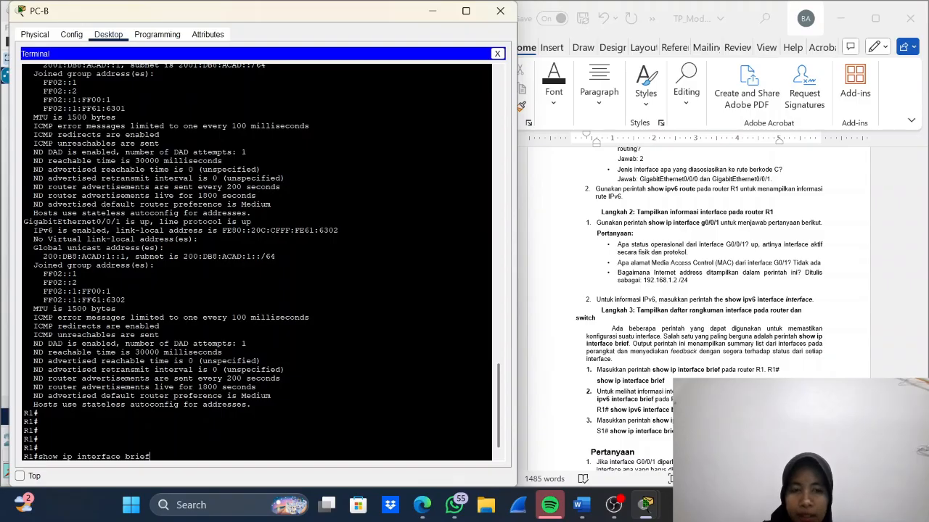
{"action": "key", "text": "Return"}
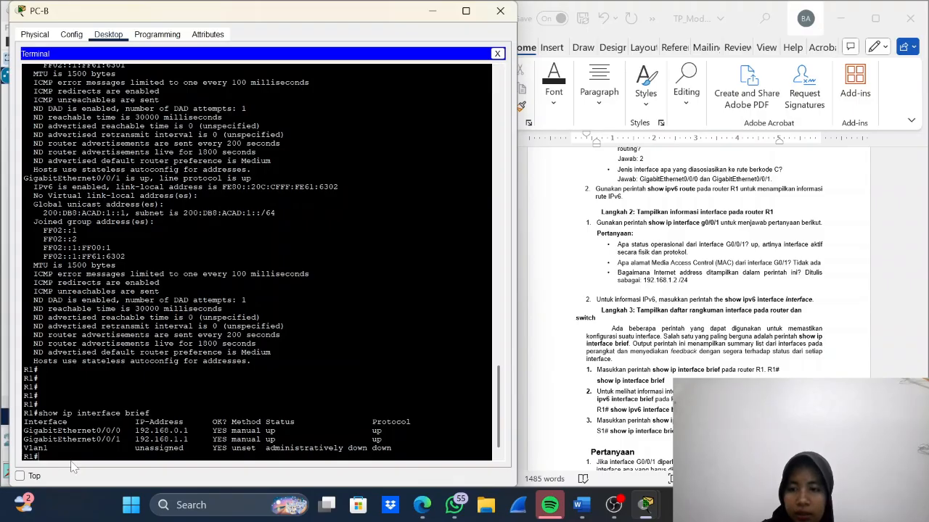
- Display R1's IPv6 interface summary with show ipv6 interface brief in PC-B's terminal
{"action": "type", "text": "show"}
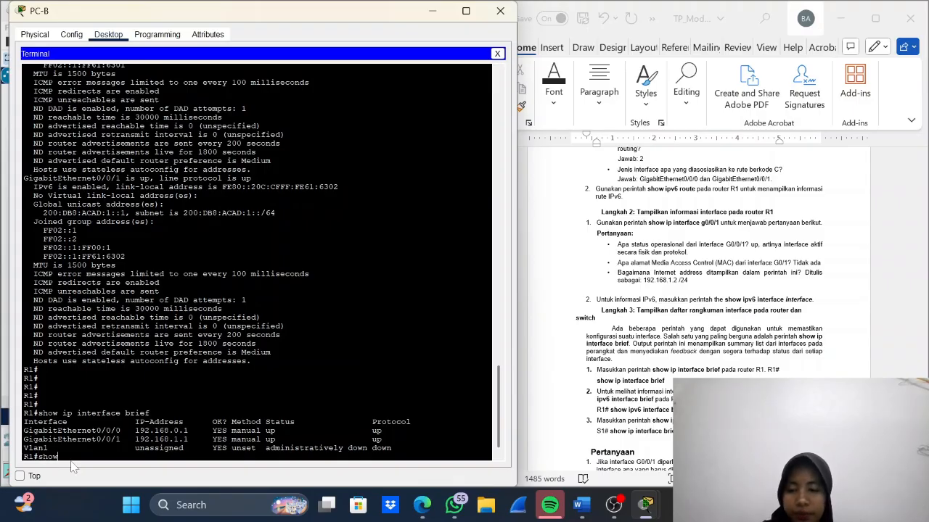
{"action": "type", "text": " ipv6"}
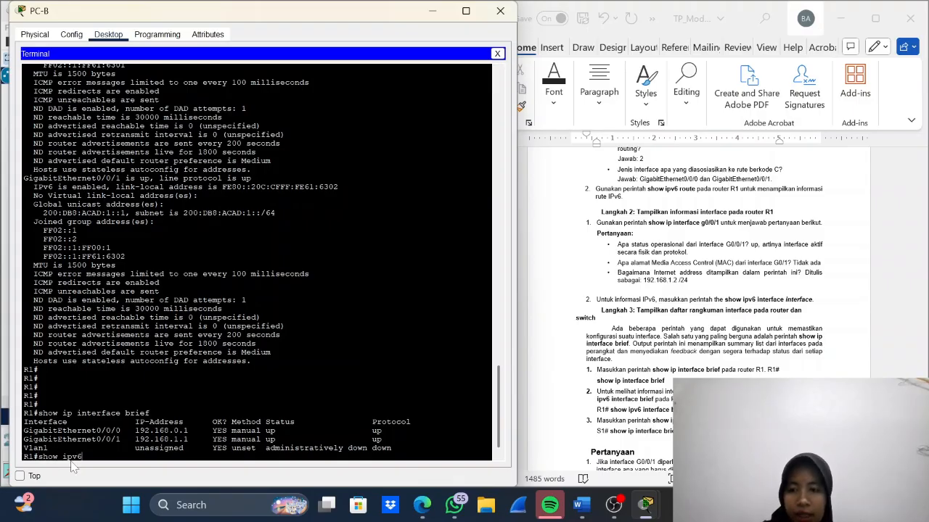
{"action": "type", "text": " in"}
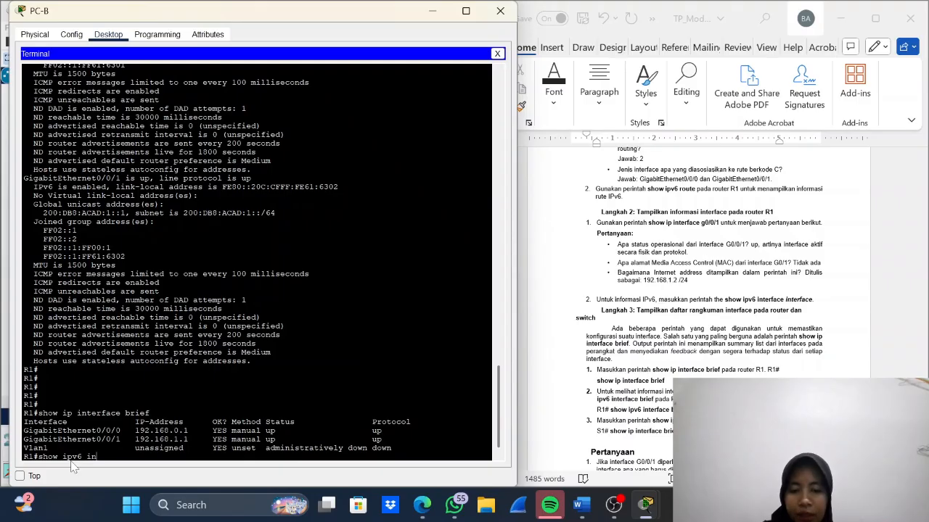
{"action": "type", "text": "terface"}
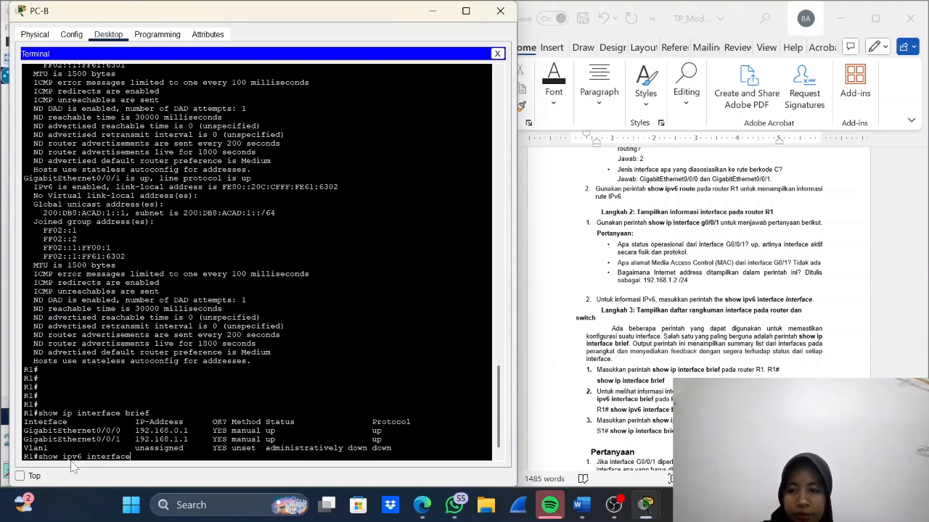
{"action": "type", "text": " brief"}
{"action": "key", "text": "Return"}
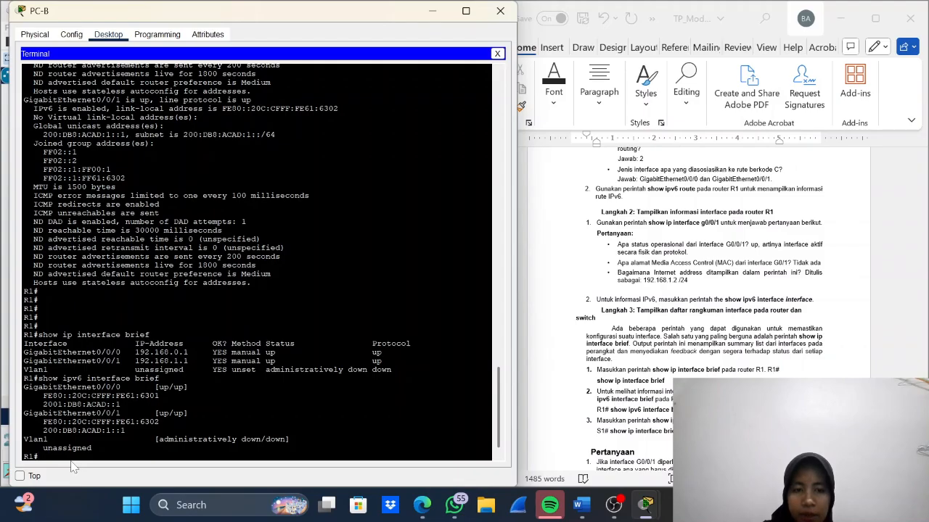
- Leave PC-B's window and open PC-A's terminal with the default port configuration to reach switch S1's console
{"action": "left_click", "coordinate": [446, 14]}
{"action": "left_click", "coordinate": [80, 250]}
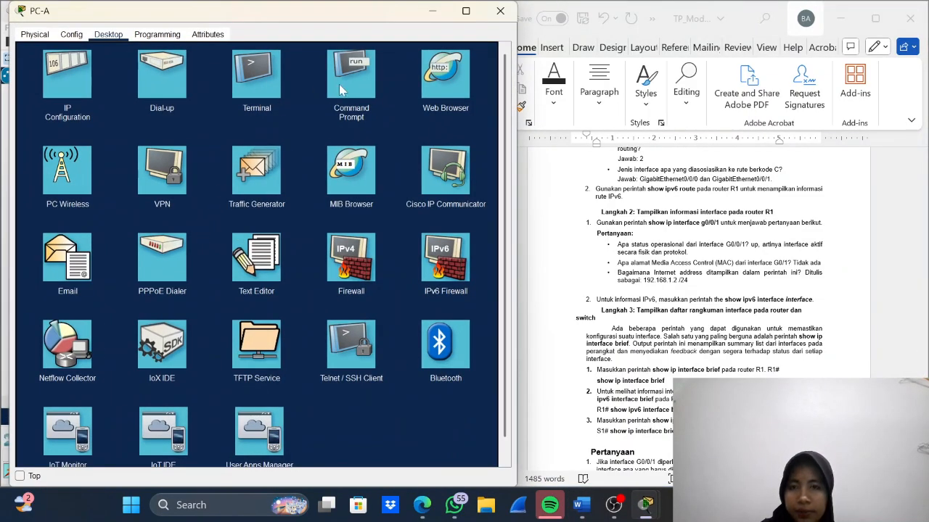
{"action": "left_click", "coordinate": [256, 73]}
{"action": "left_click", "coordinate": [451, 158]}
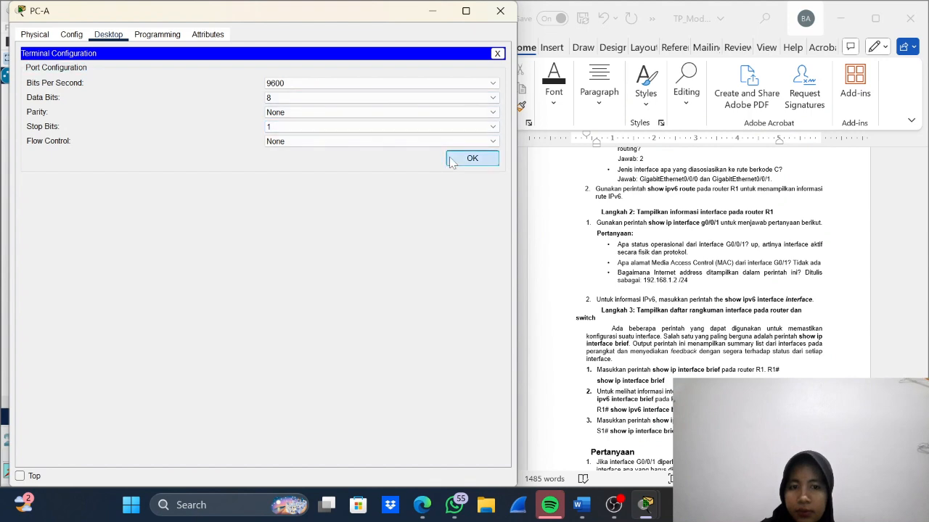
- Display S1's interface summary with show ip interface brief, paging through to the end of the output
{"action": "type", "text": "sho"}
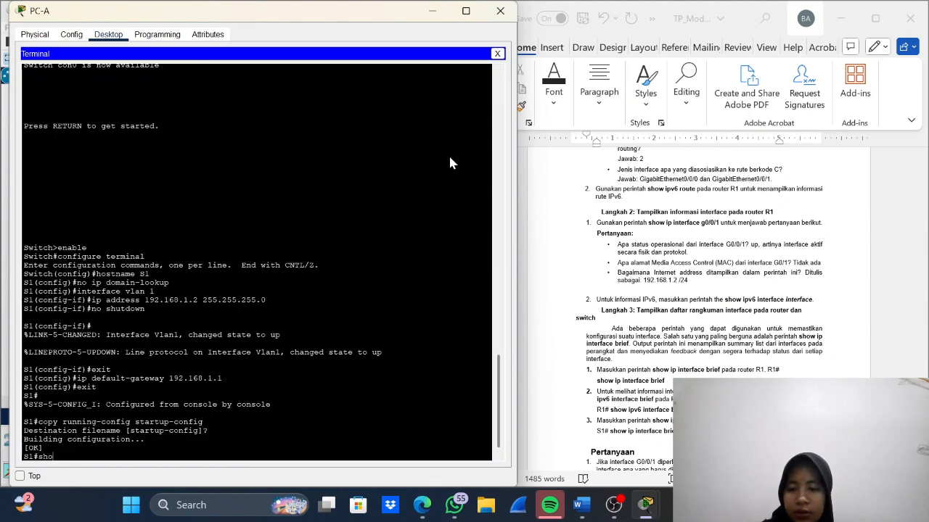
{"action": "type", "text": "w ip int"}
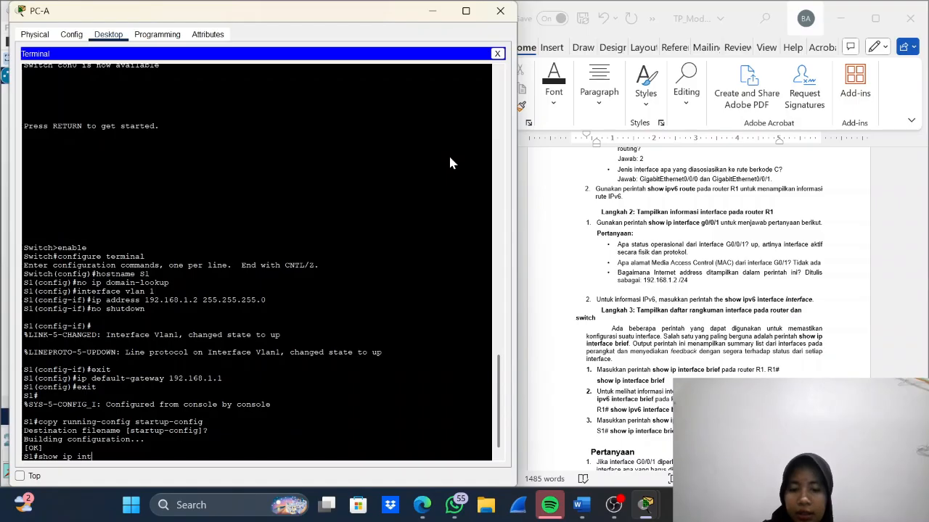
{"action": "type", "text": "erface"}
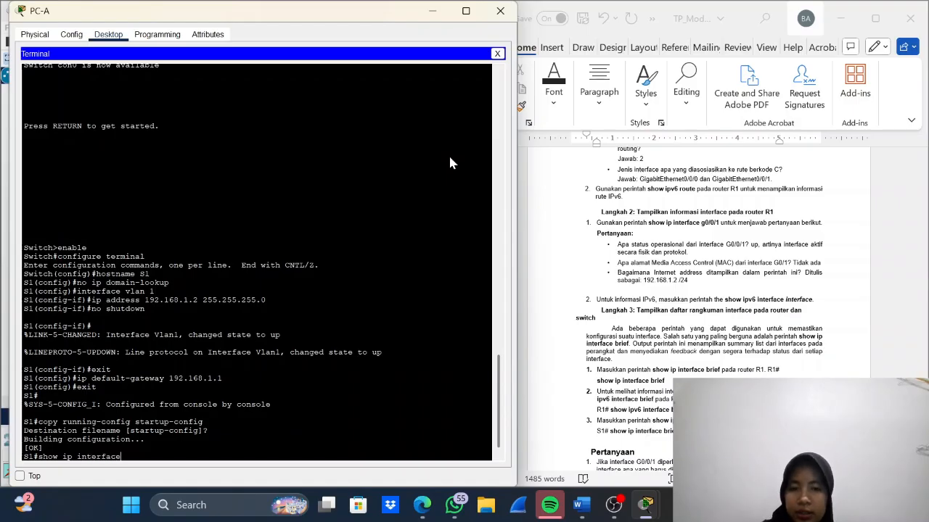
{"action": "type", "text": " brief"}
{"action": "key", "text": "Return"}
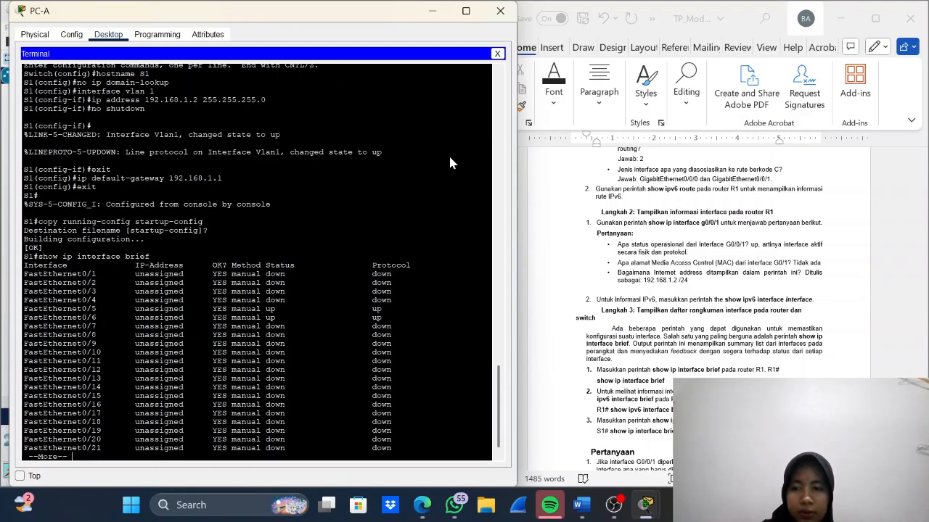
{"action": "key", "text": "Return"}
{"action": "key", "text": "Return"}
{"action": "key", "text": "Return"}
{"action": "key", "text": "Return"}
{"action": "key", "text": "Return"}
{"action": "key", "text": "Return"}
{"action": "key", "text": "Return"}
{"action": "key", "text": "Return"}
{"action": "key", "text": "Return"}
{"action": "key", "text": "Return"}
{"action": "key", "text": "Return"}
{"action": "key", "text": "Return"}
{"action": "key", "text": "Return"}
{"action": "key", "text": "Return"}
{"action": "key", "text": "Return"}
{"action": "key", "text": "Return"}
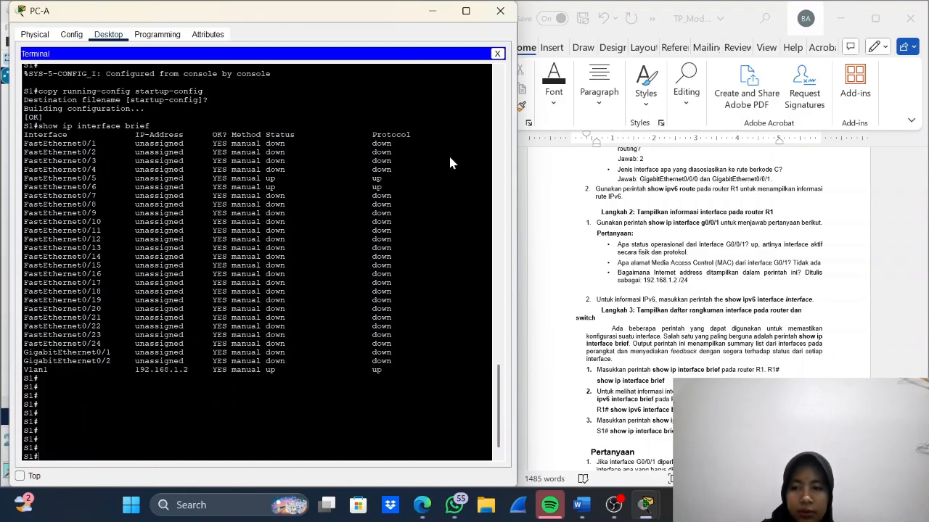
- Review the lab document's closing Pertanyaan questions with their answers and the Tabel Rangkuman Interface Router table
{"action": "scroll", "coordinate": [725, 324], "scroll_direction": "down", "scroll_amount": 4}
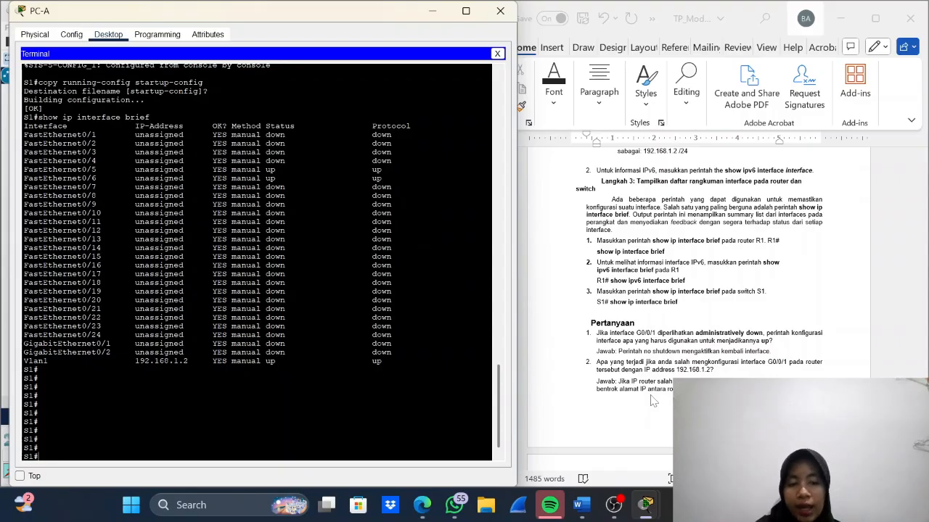
{"action": "scroll", "coordinate": [652, 401], "scroll_direction": "down", "scroll_amount": 2}
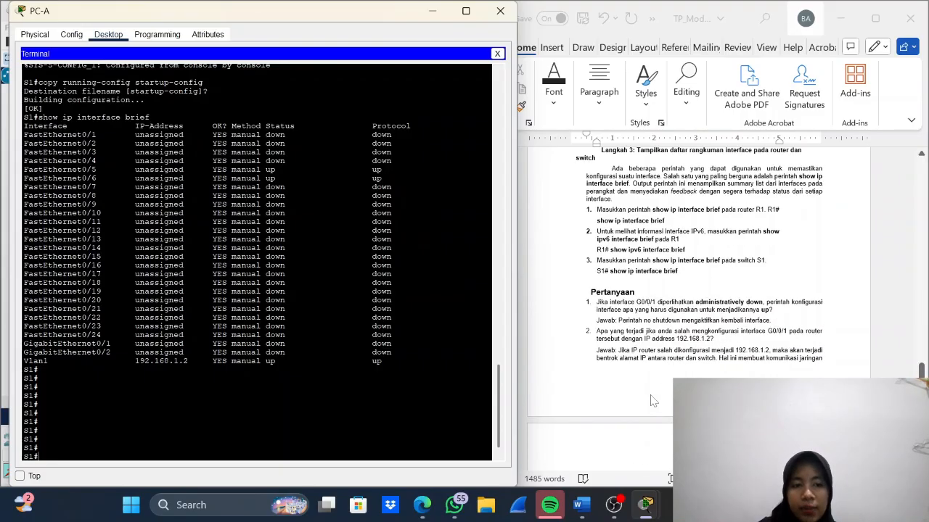
{"action": "scroll", "coordinate": [652, 401], "scroll_direction": "down", "scroll_amount": 4}
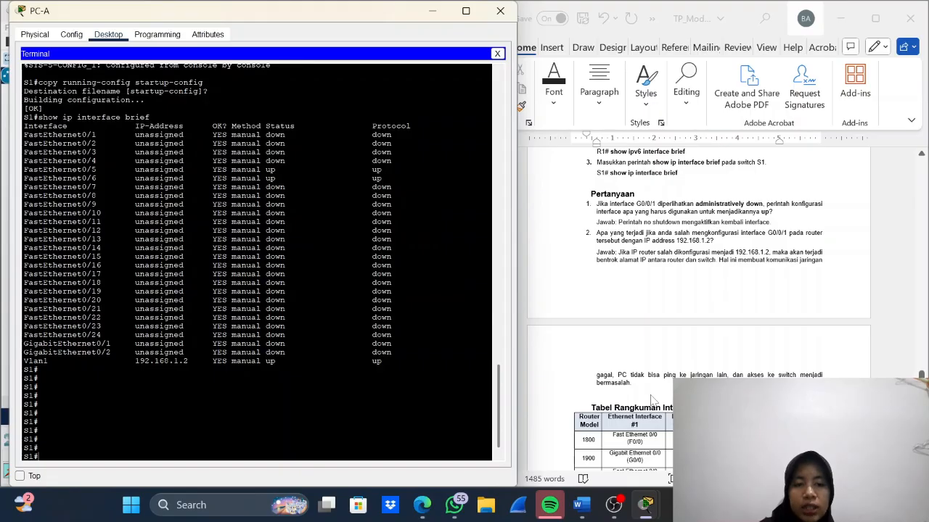
{"action": "scroll", "coordinate": [652, 401], "scroll_direction": "down", "scroll_amount": 9}
{"action": "scroll", "coordinate": [652, 400], "scroll_direction": "down", "scroll_amount": 5}
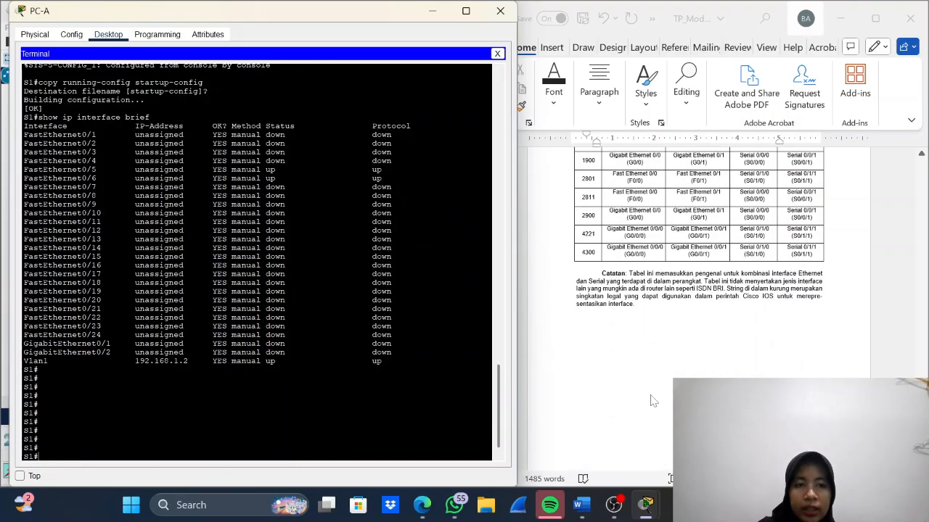
{"action": "scroll", "coordinate": [652, 400], "scroll_direction": "up", "scroll_amount": 6}
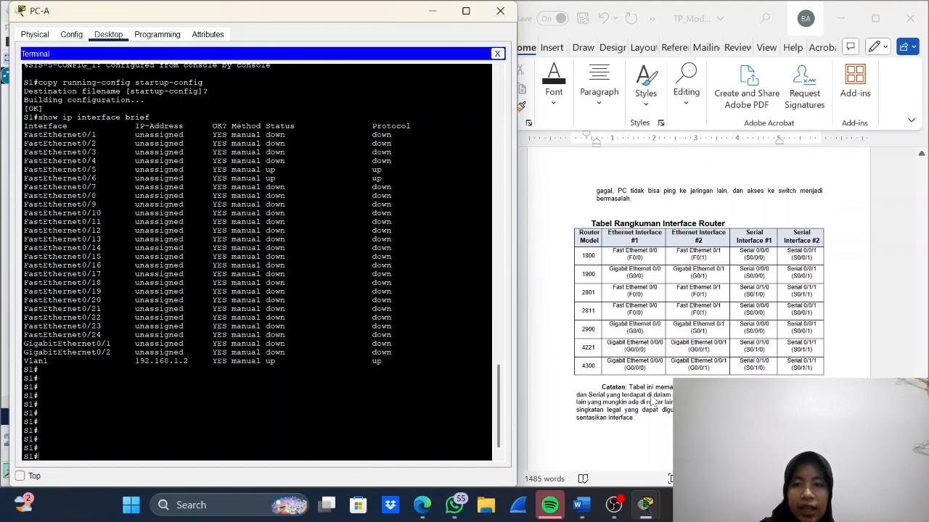